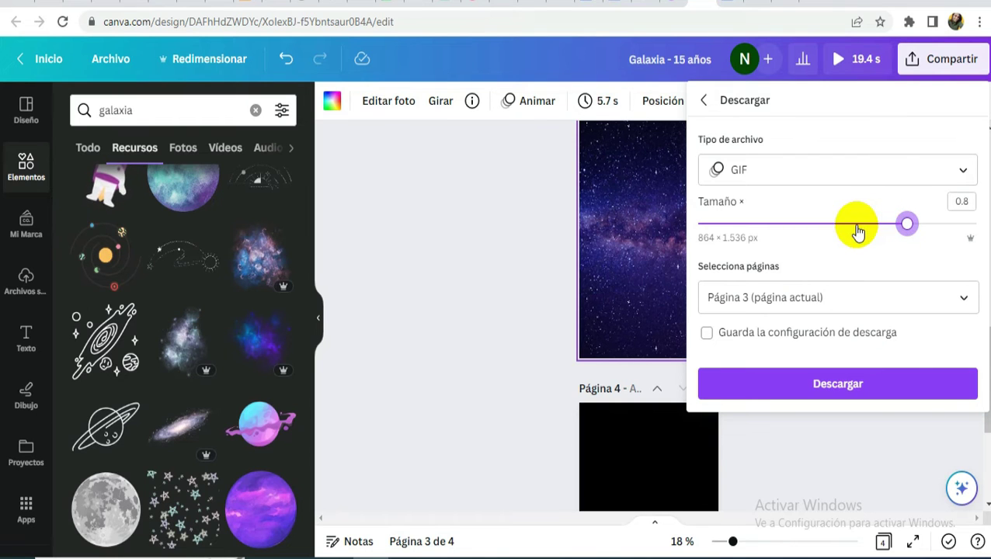
# Step: Download page 3 as a GIF at size 0.8, and add a new blank page at the end of the design
pyautogui.click(864, 389)
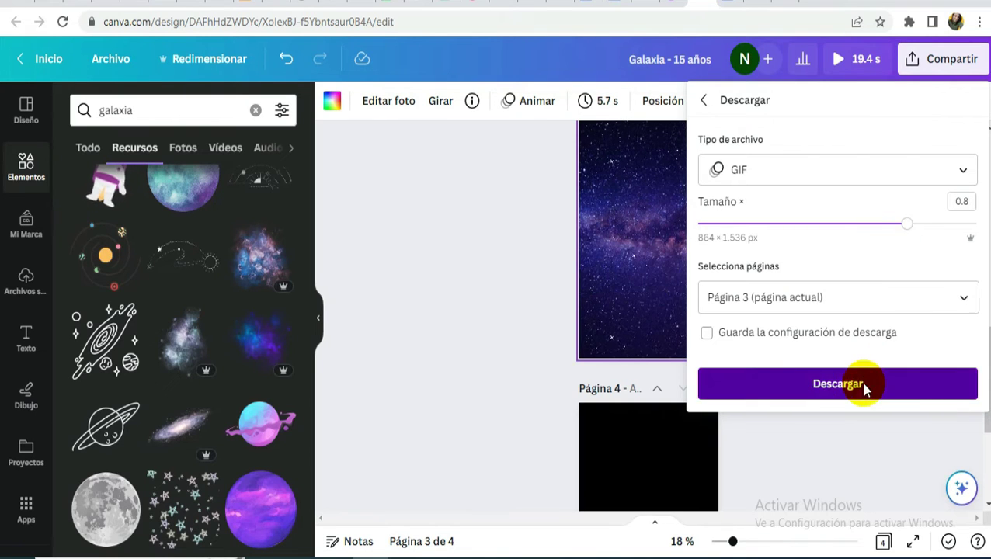
pyautogui.click(692, 280)
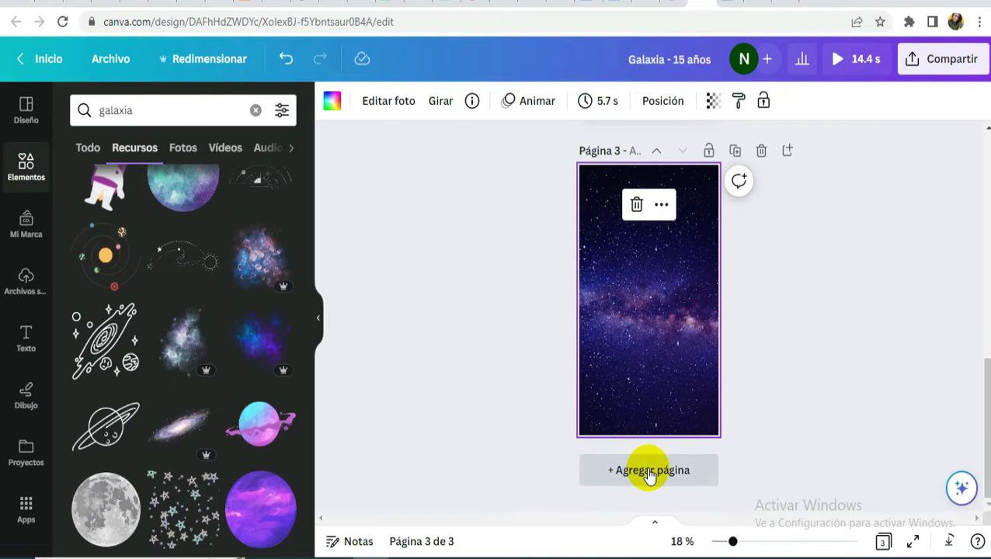
pyautogui.click(649, 471)
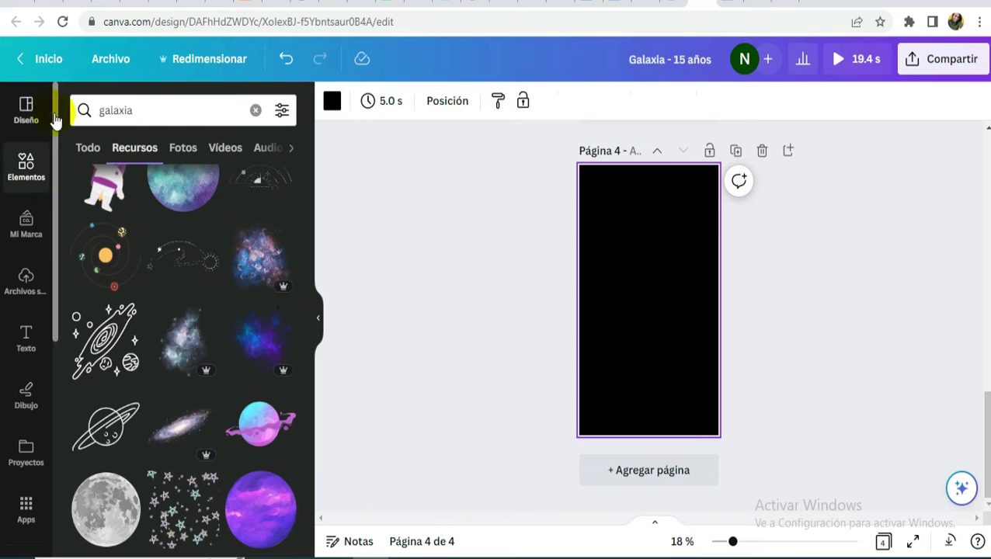
# Step: Place a galaxy graphic from the "galaxia" results on the last page and select the page's background image
pyautogui.scroll(-3, 206, 311)
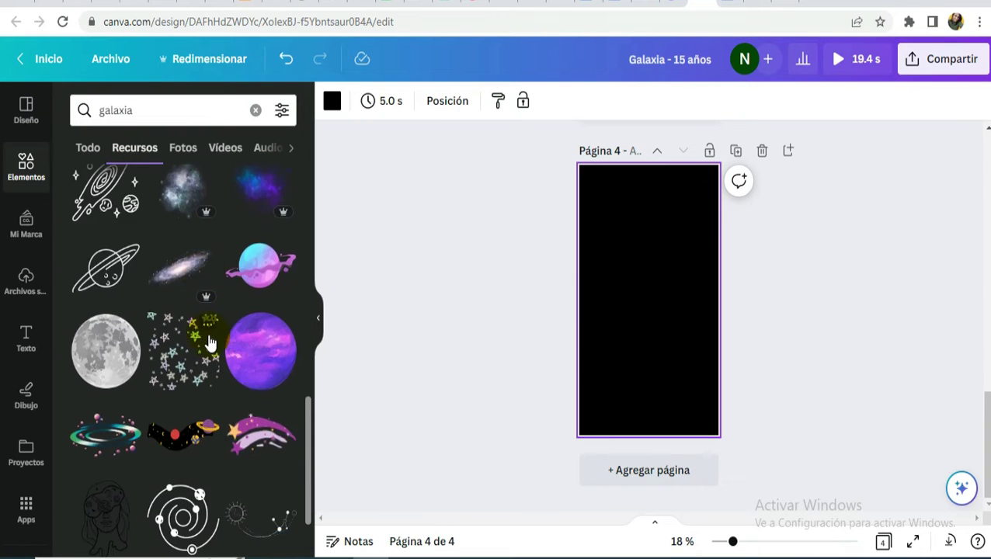
pyautogui.scroll(3, 225, 337)
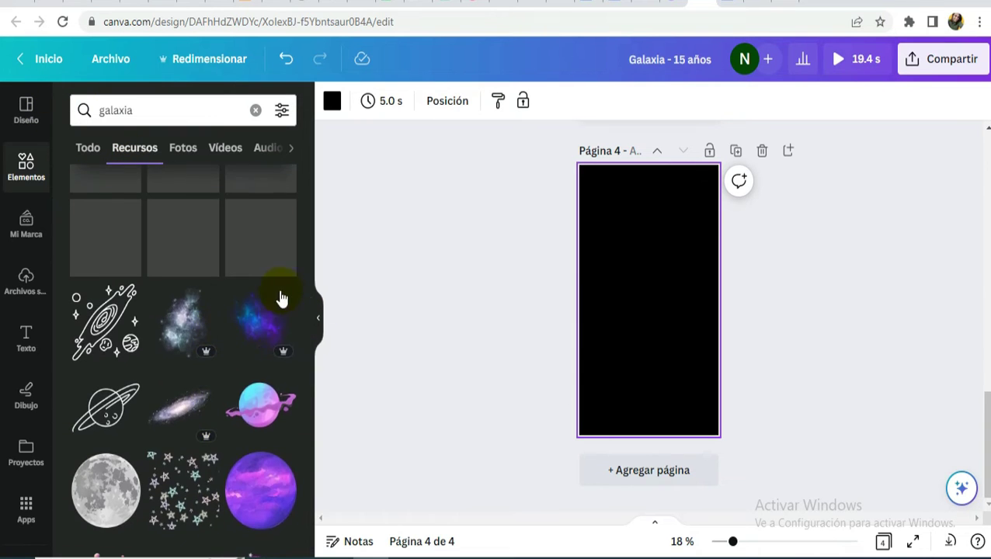
pyautogui.scroll(1, 233, 311)
pyautogui.moveTo(244, 315); pyautogui.dragTo(584, 306)
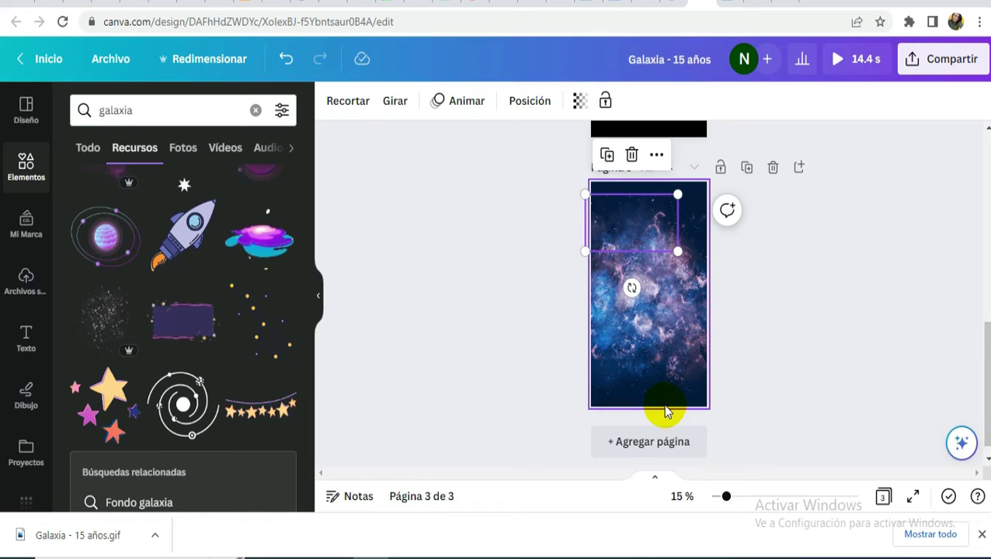
pyautogui.click(664, 404)
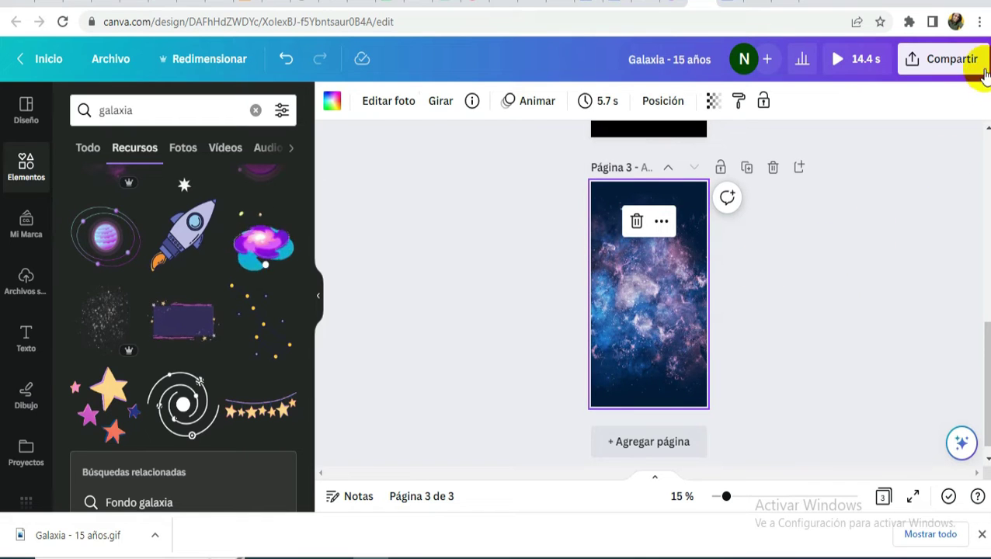
# Step: Set up the design's download as a GIF with the size multiplier at 0.8
pyautogui.click(955, 59)
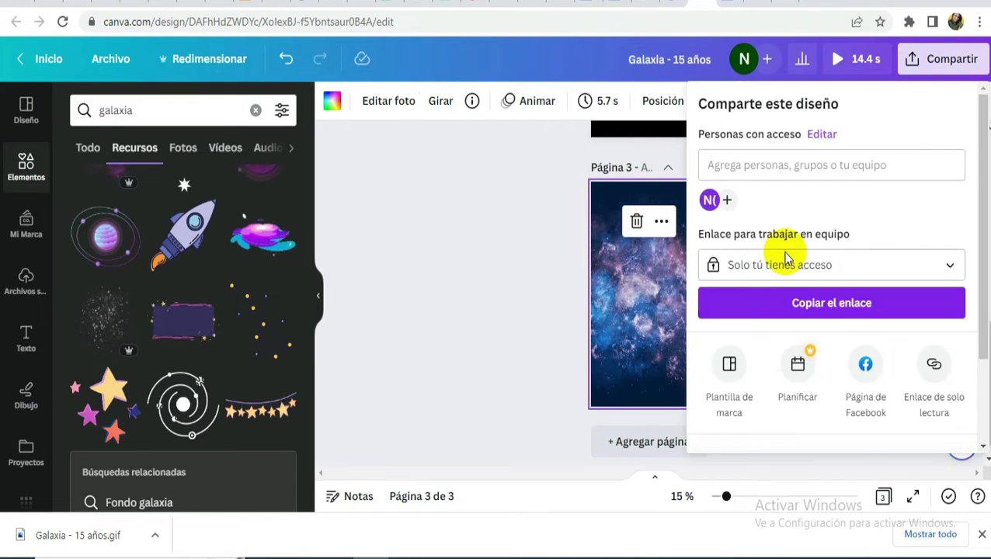
pyautogui.scroll(-3, 776, 311)
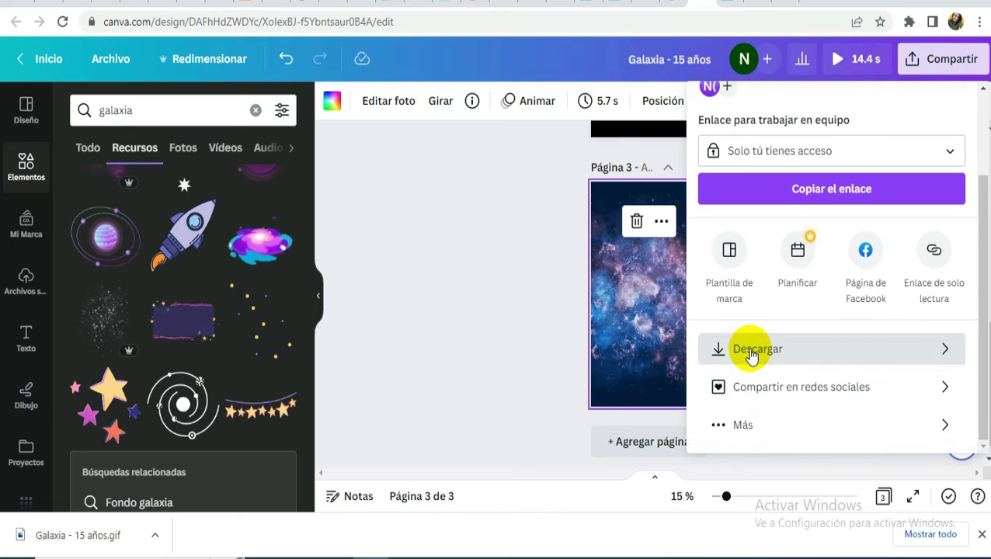
pyautogui.click(750, 353)
pyautogui.click(716, 170)
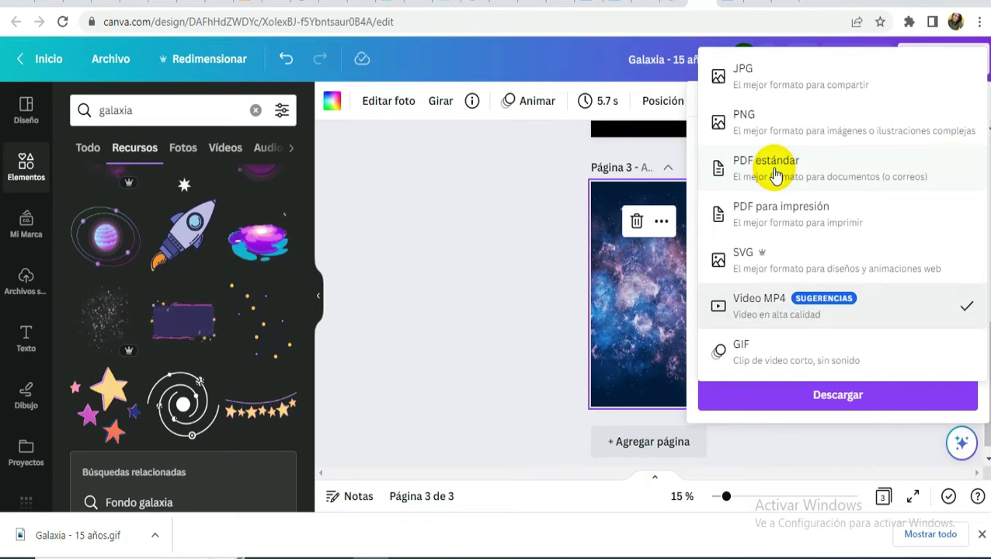
pyautogui.click(741, 351)
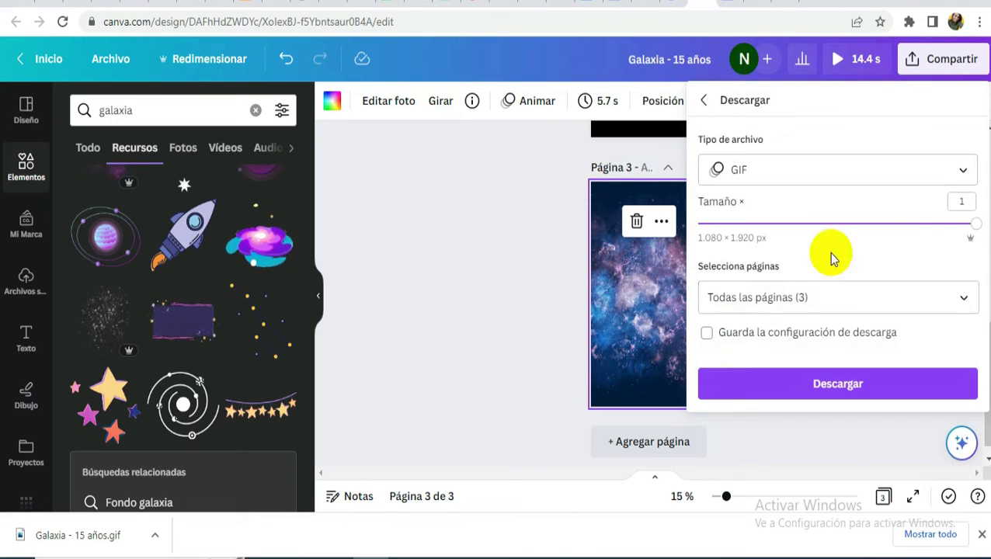
pyautogui.moveTo(935, 224); pyautogui.dragTo(906, 224)
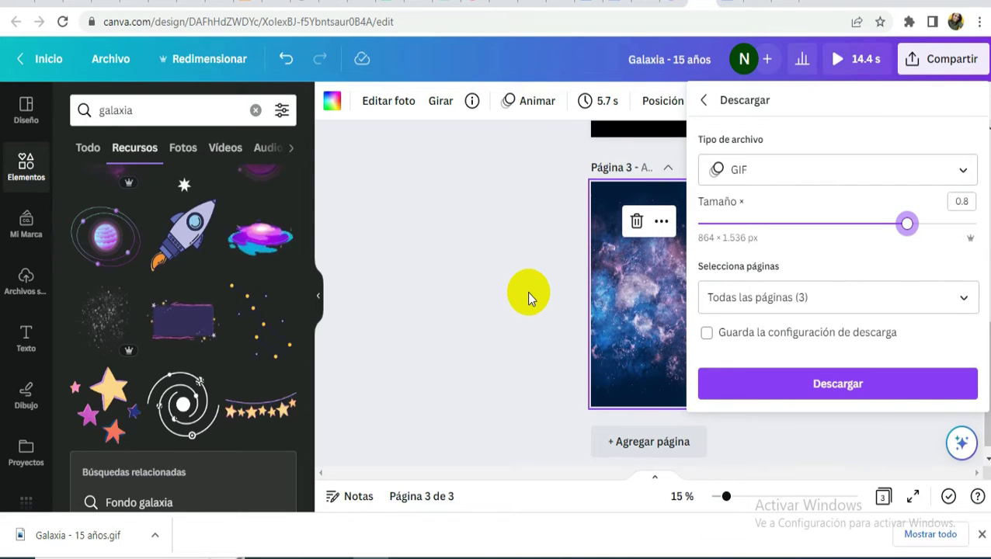
# Step: Limit the export to page 3 only and download the GIF
pyautogui.click(826, 304)
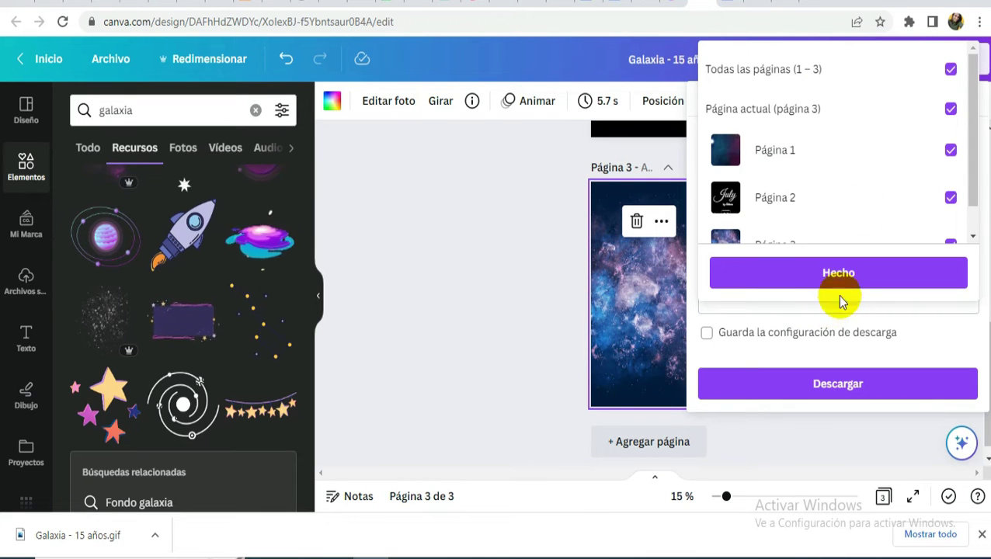
pyautogui.click(951, 70)
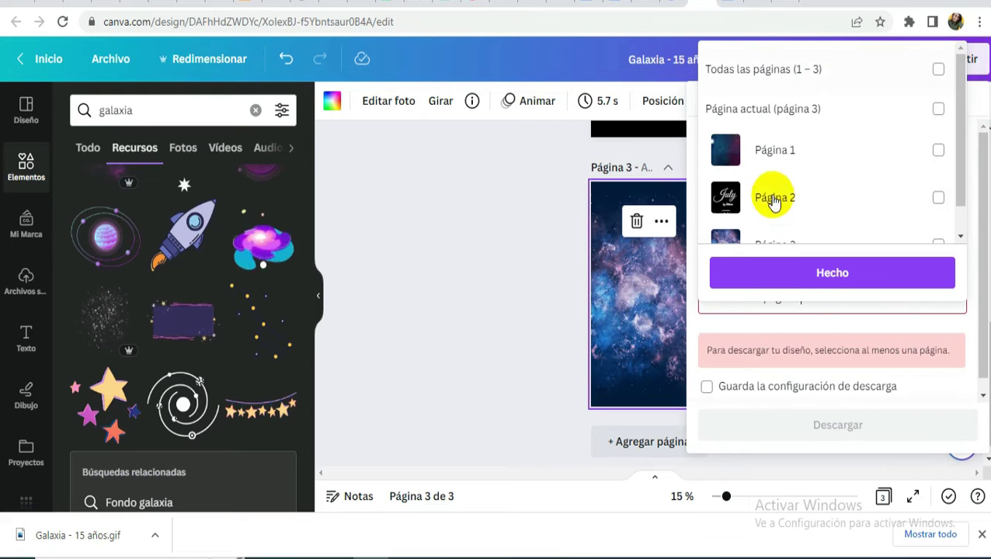
pyautogui.scroll(-1, 818, 166)
pyautogui.click(754, 217)
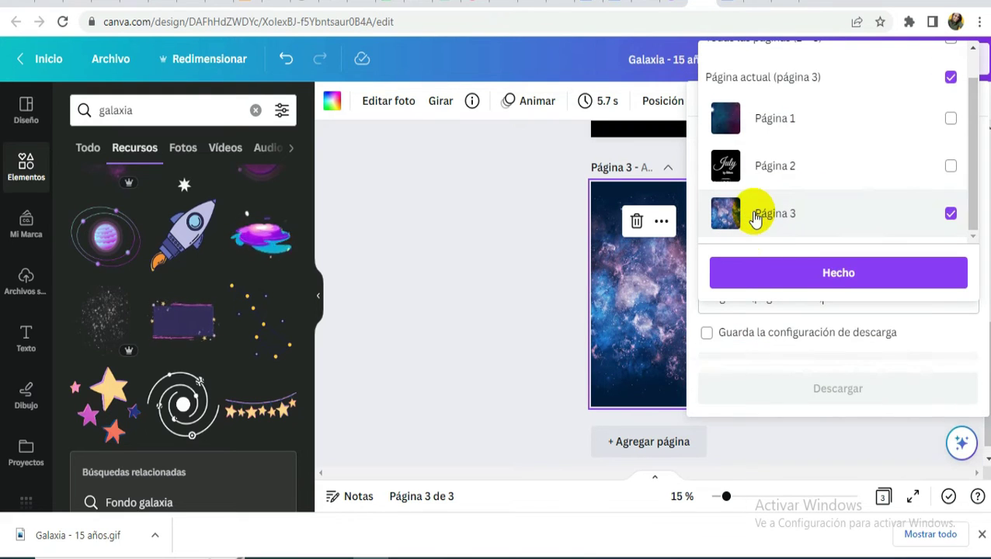
pyautogui.click(825, 281)
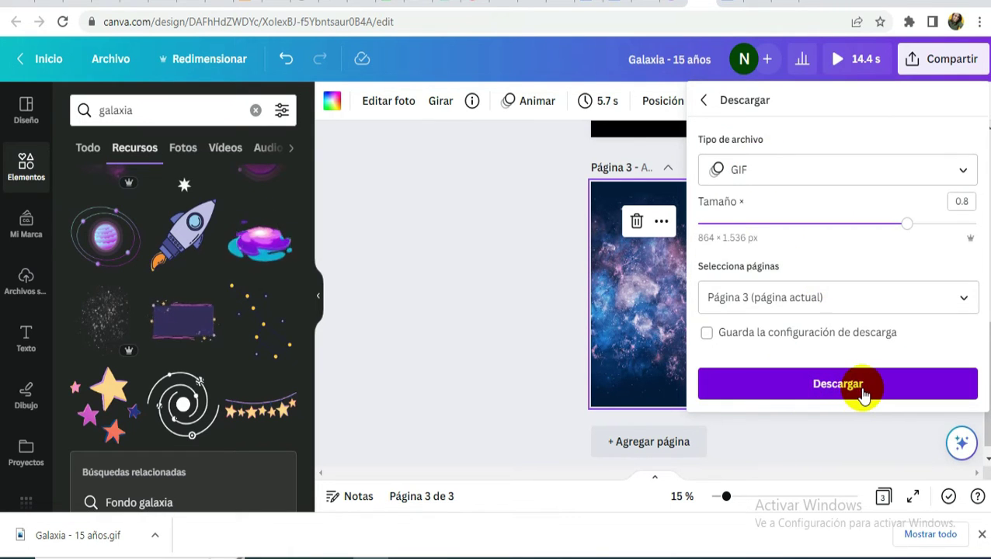
pyautogui.click(837, 385)
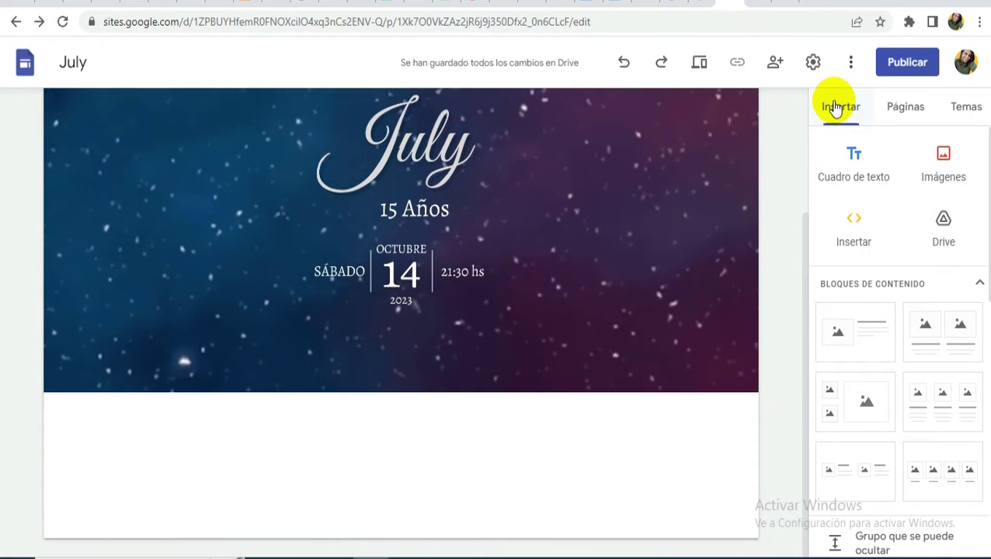
# Step: Switch to the Google Sites invitation page and paste the copied countdown timer HTML into a new code embed
pyautogui.click(853, 236)
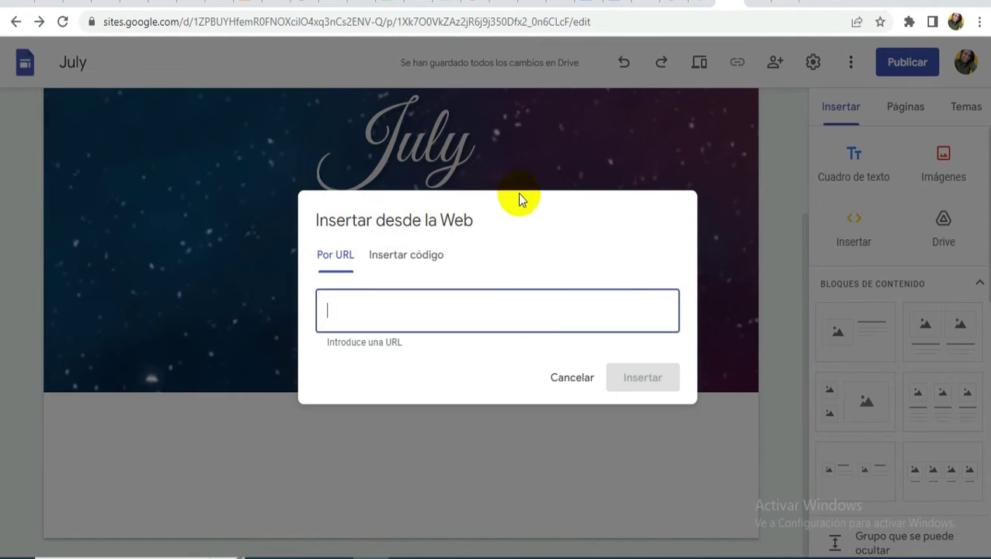
pyautogui.click(404, 252)
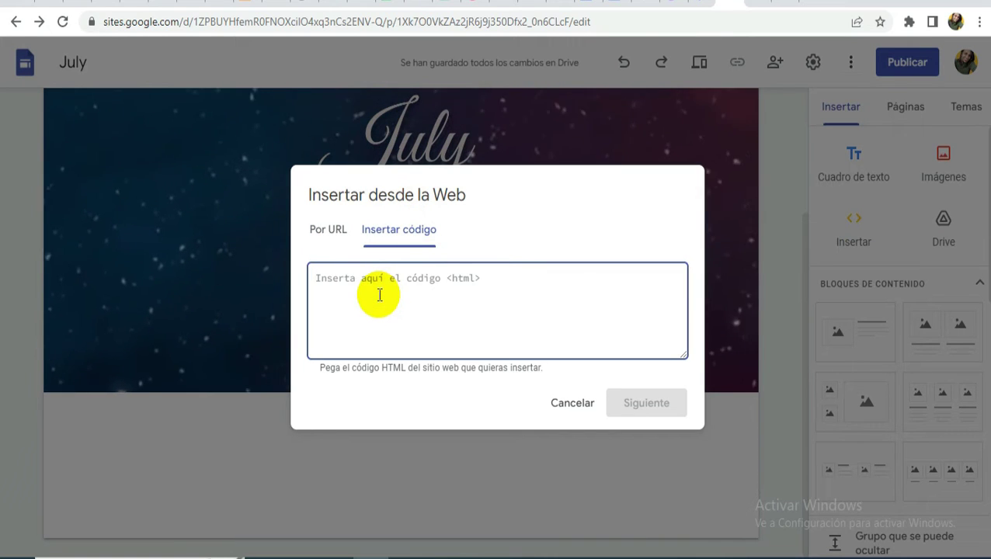
pyautogui.hotkey('ctrl', 'v')
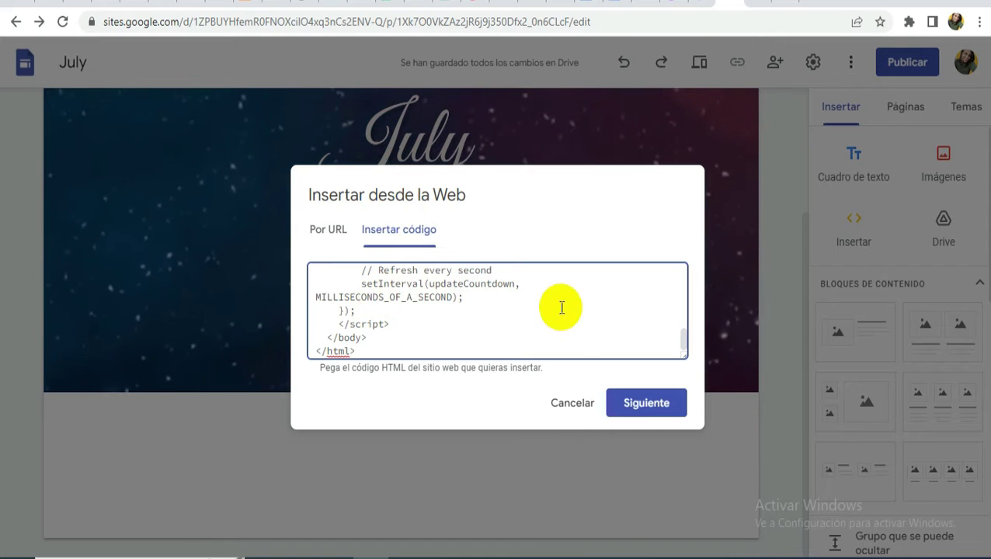
# Step: Set the day in the DATE_TARGET value of the pasted countdown script to 14
pyautogui.scroll(3, 549, 333)
pyautogui.scroll(5, 549, 333)
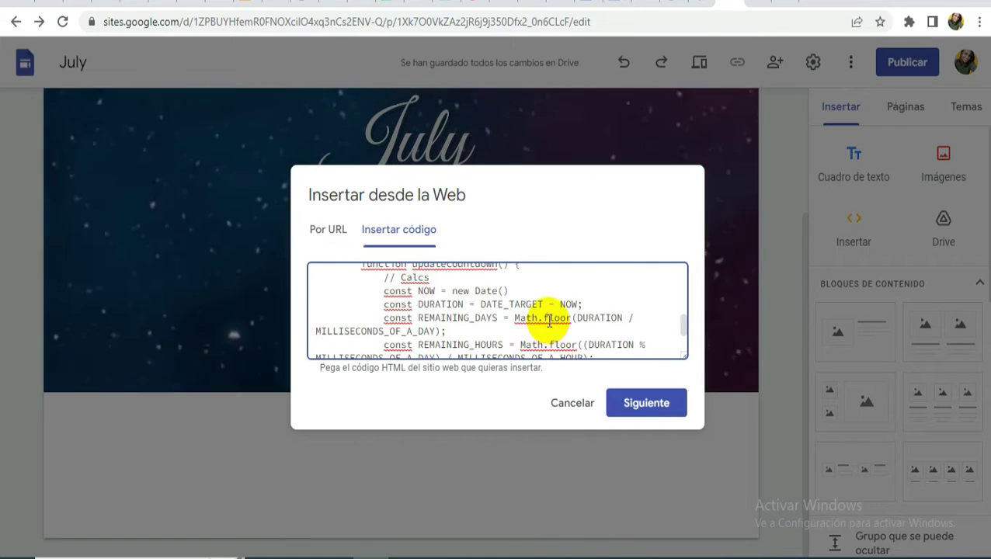
pyautogui.scroll(2, 549, 319)
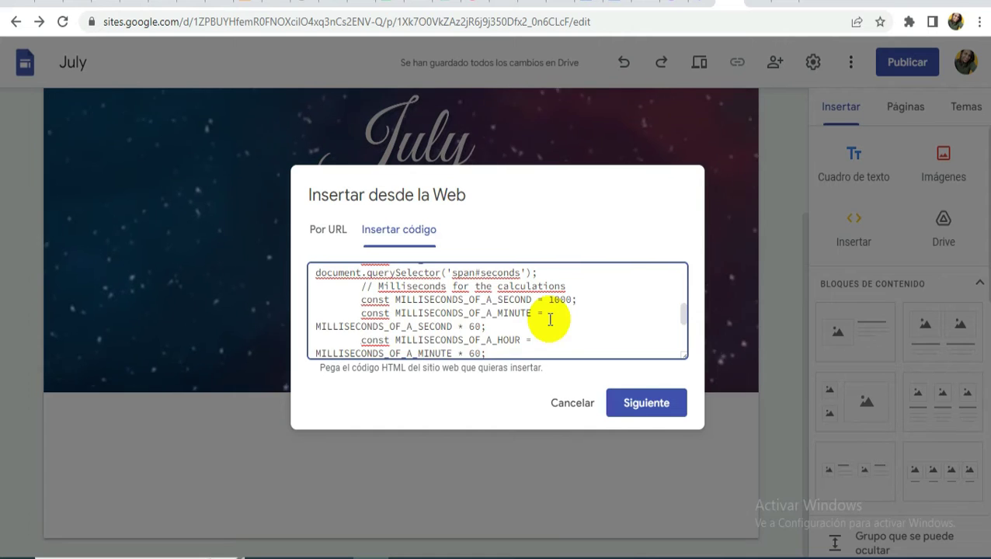
pyautogui.scroll(4, 550, 319)
pyautogui.scroll(3, 550, 319)
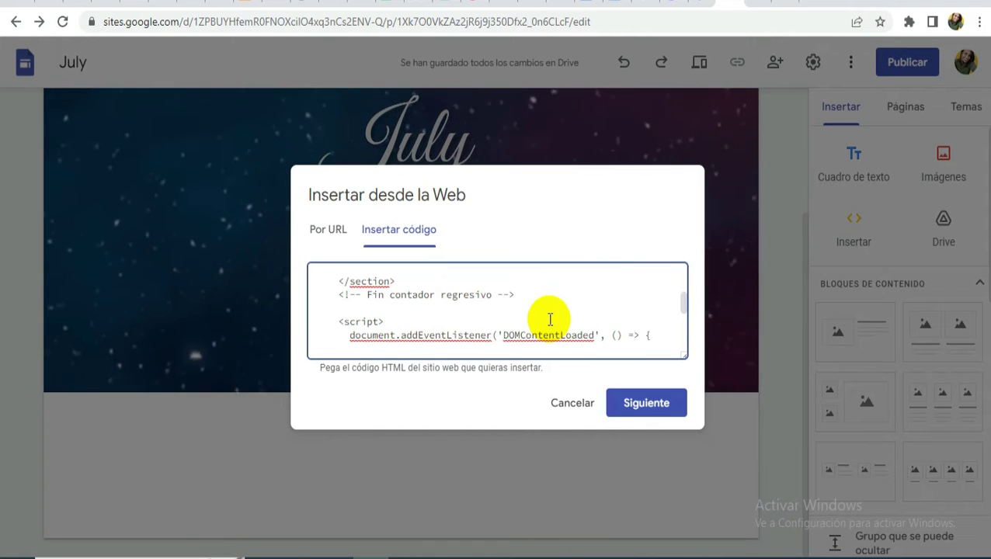
pyautogui.scroll(-3, 550, 320)
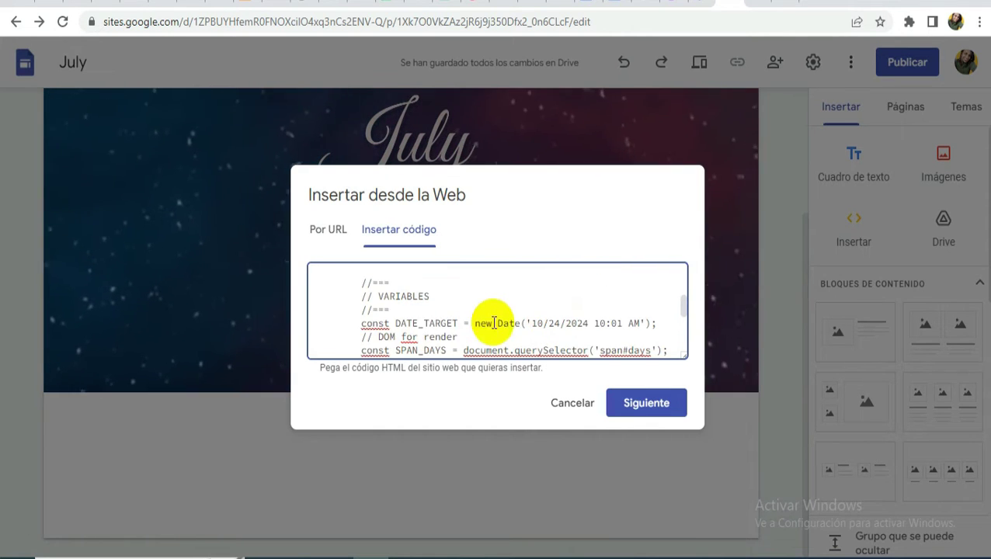
pyautogui.click(449, 235)
pyautogui.click(542, 323)
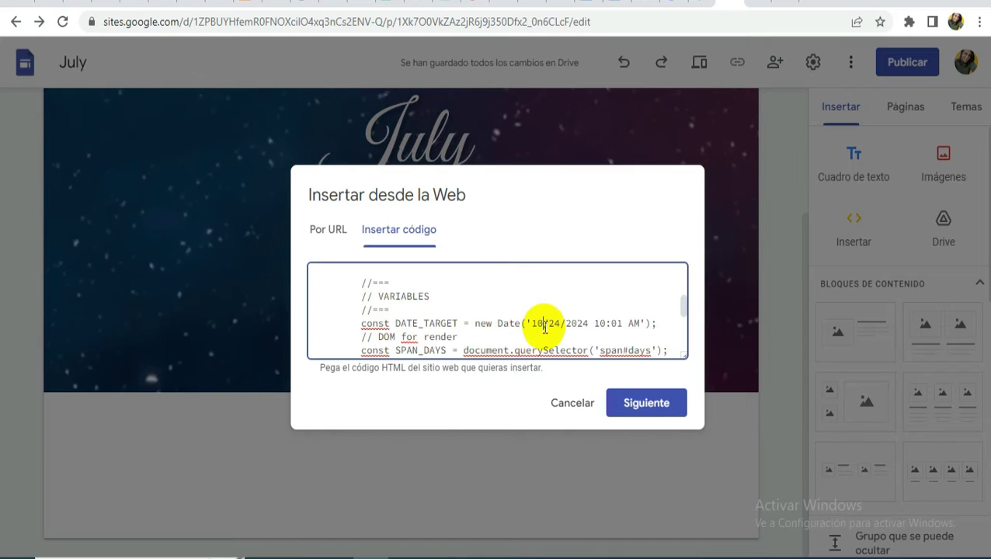
pyautogui.moveTo(543, 323); pyautogui.dragTo(536, 326)
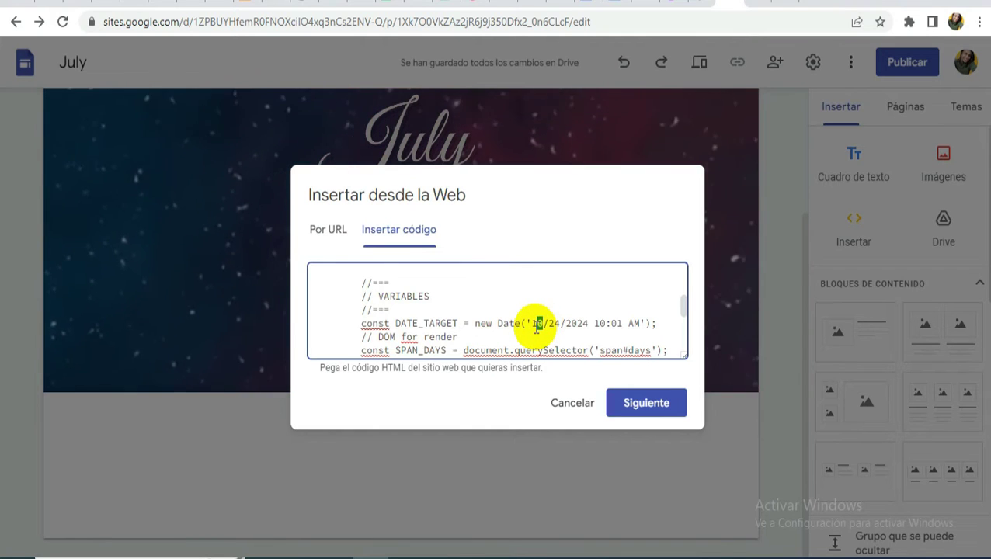
pyautogui.click(550, 325)
pyautogui.press('Delete')
pyautogui.write('1')
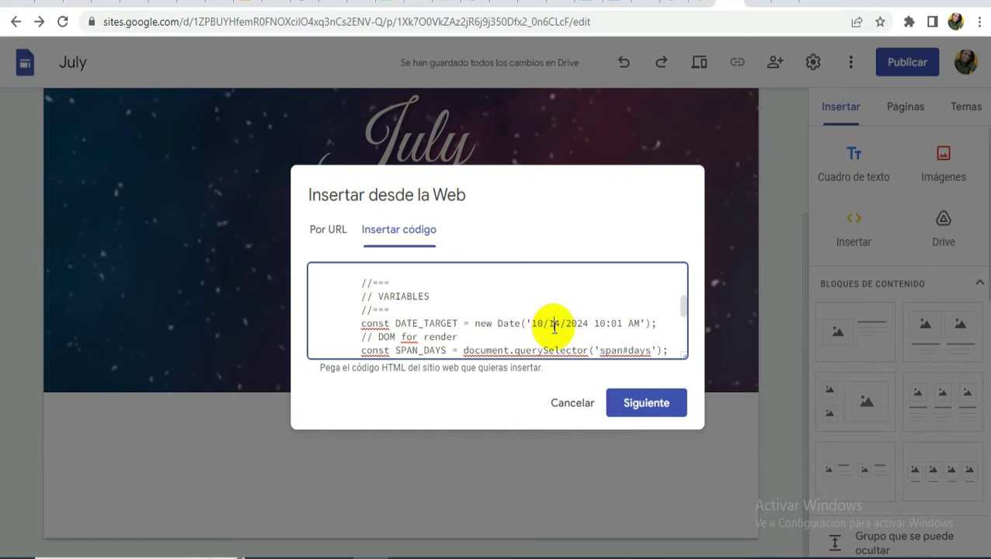
# Step: Set the DATE_TARGET year to 2023 and its time to 09:30 PM
pyautogui.click(586, 323)
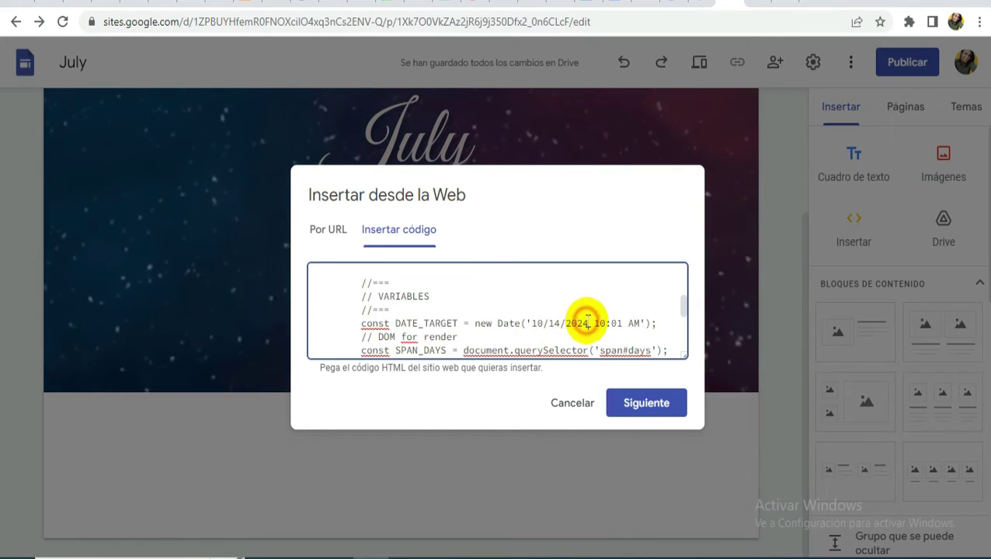
pyautogui.write('3')
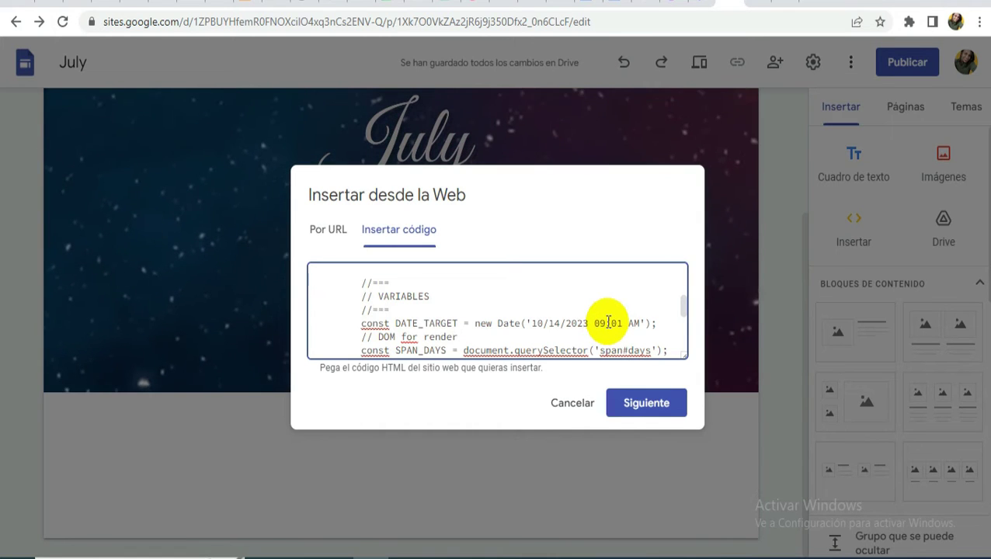
pyautogui.moveTo(618, 323); pyautogui.dragTo(610, 324)
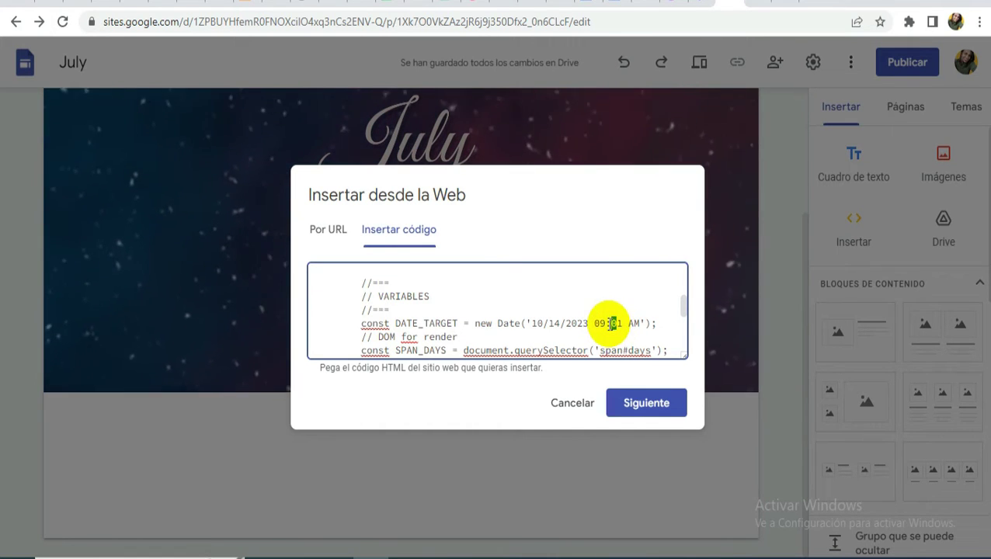
pyautogui.write('3')
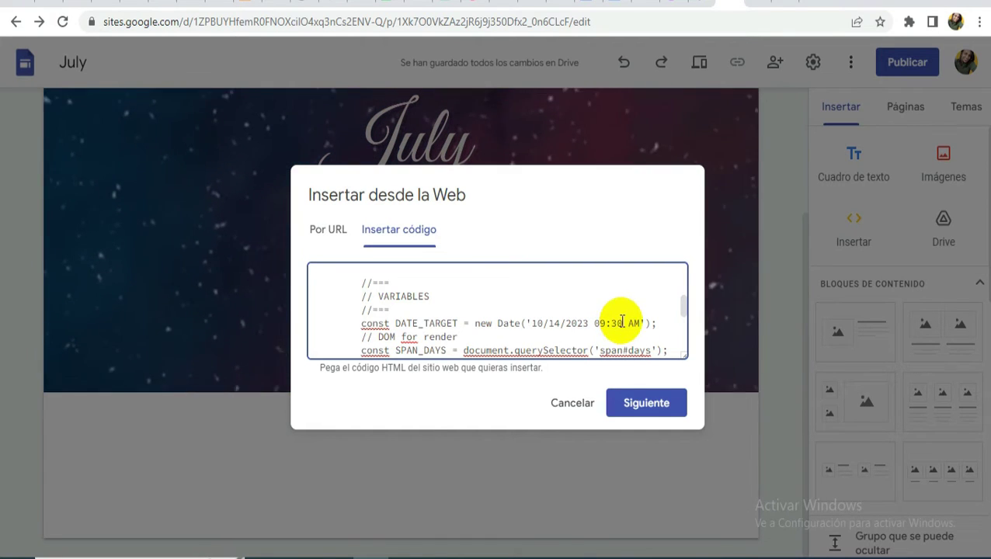
pyautogui.click(629, 325)
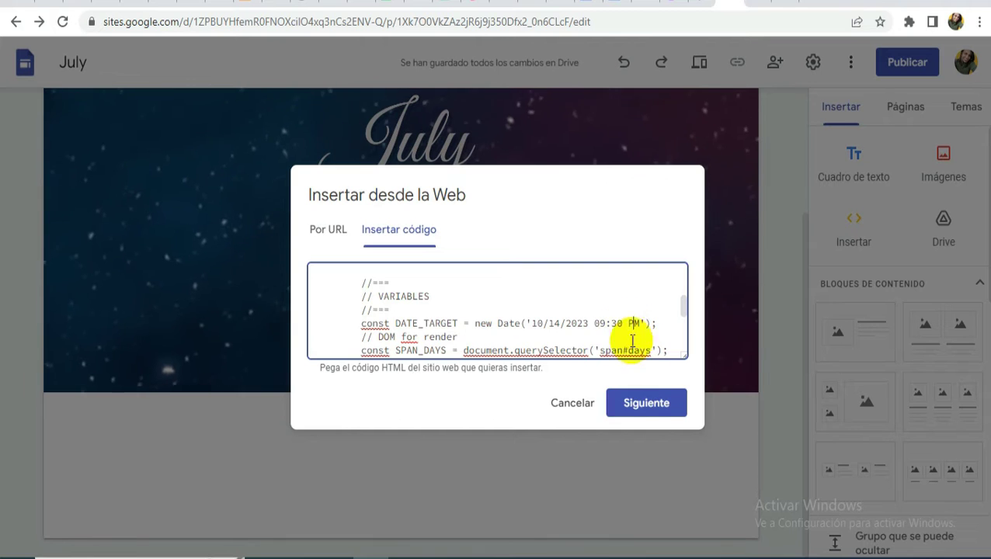
# Step: Remove the background-color style attribute from the table tag in the countdown code
pyautogui.scroll(2, 523, 315)
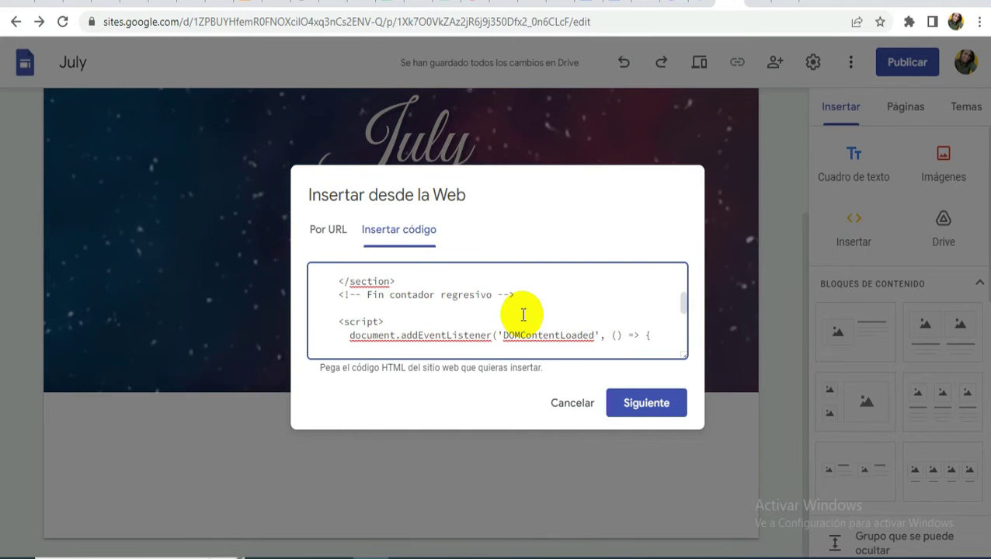
pyautogui.scroll(5, 524, 314)
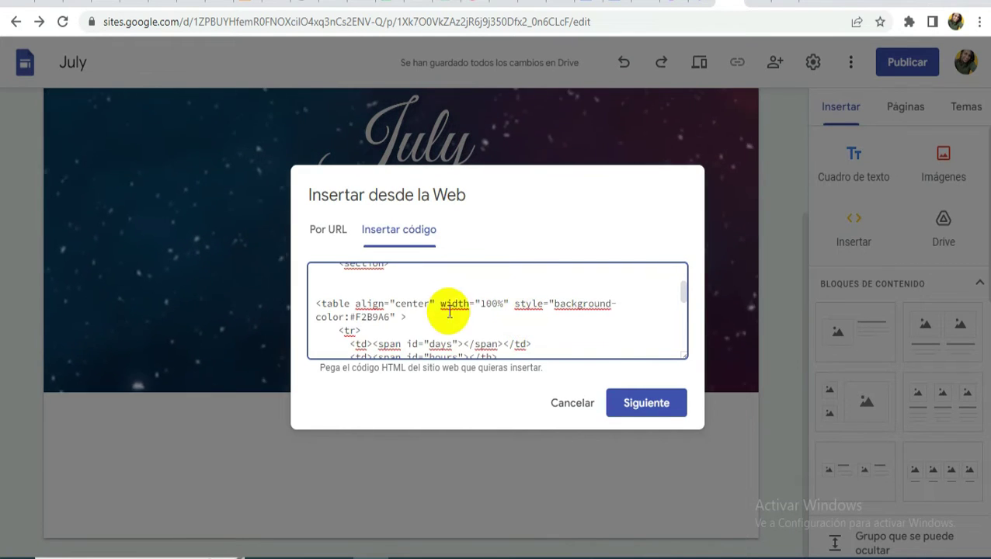
pyautogui.moveTo(394, 317); pyautogui.dragTo(320, 318)
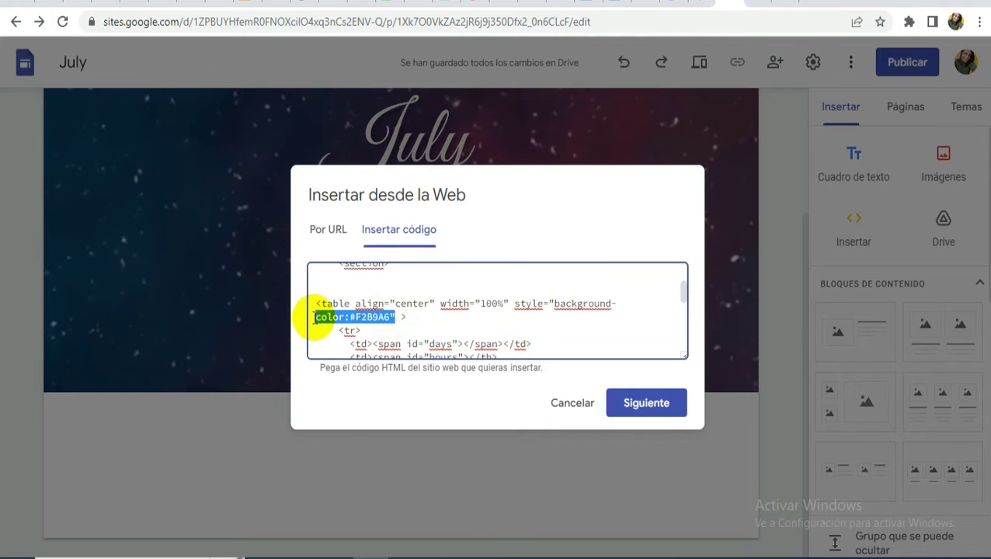
pyautogui.press('BackSpace')
pyautogui.moveTo(510, 303); pyautogui.dragTo(613, 307)
pyautogui.press('BackSpace')
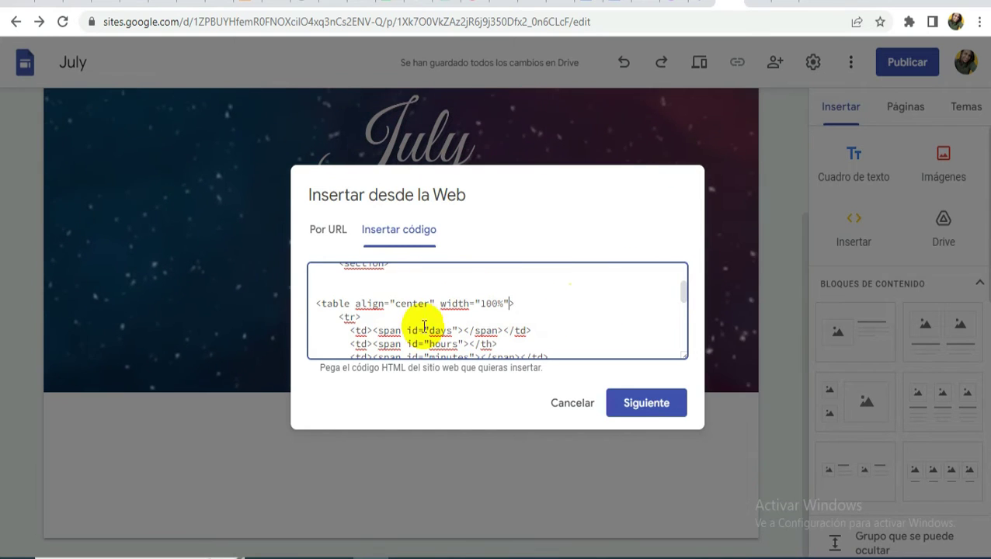
# Step: Check the th and td style rules in the countdown code and insert the embed on the page
pyautogui.scroll(2, 426, 317)
pyautogui.scroll(5, 427, 317)
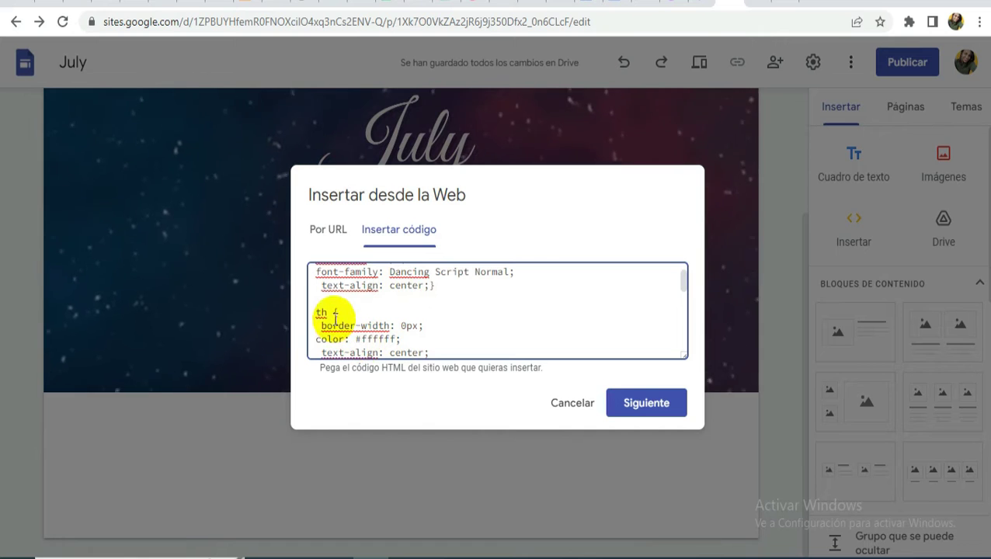
pyautogui.moveTo(316, 310); pyautogui.dragTo(330, 308)
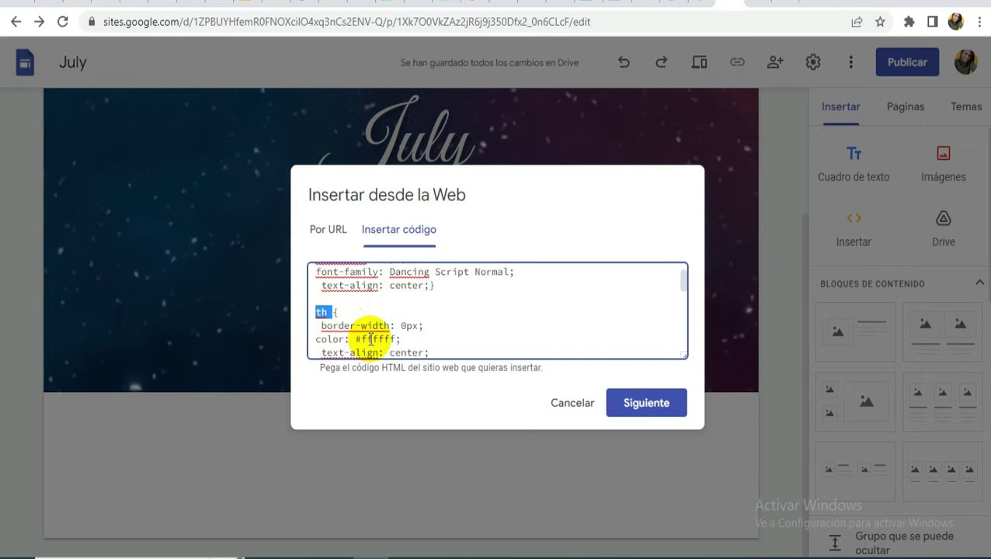
pyautogui.moveTo(362, 339); pyautogui.dragTo(389, 339)
pyautogui.scroll(5, 391, 339)
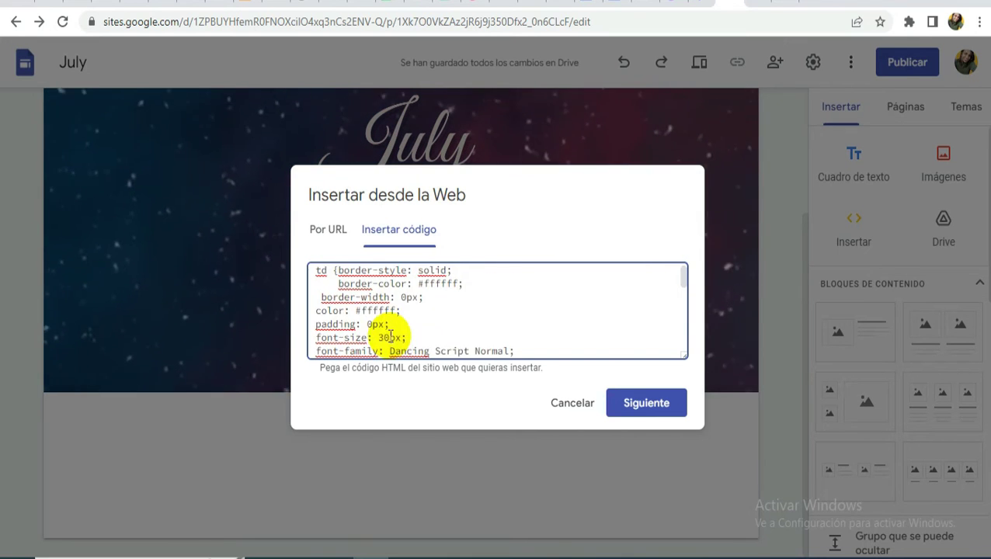
pyautogui.click(642, 405)
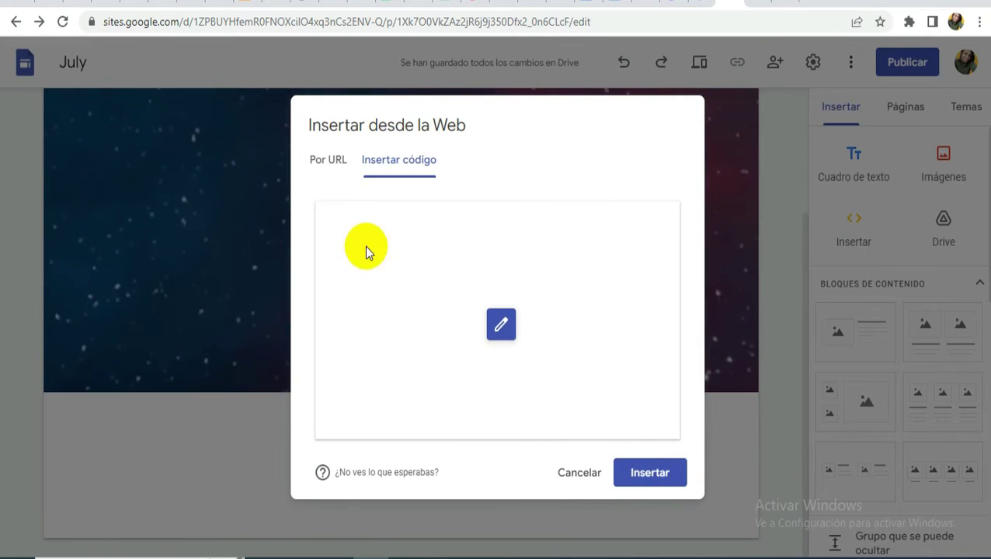
pyautogui.click(656, 475)
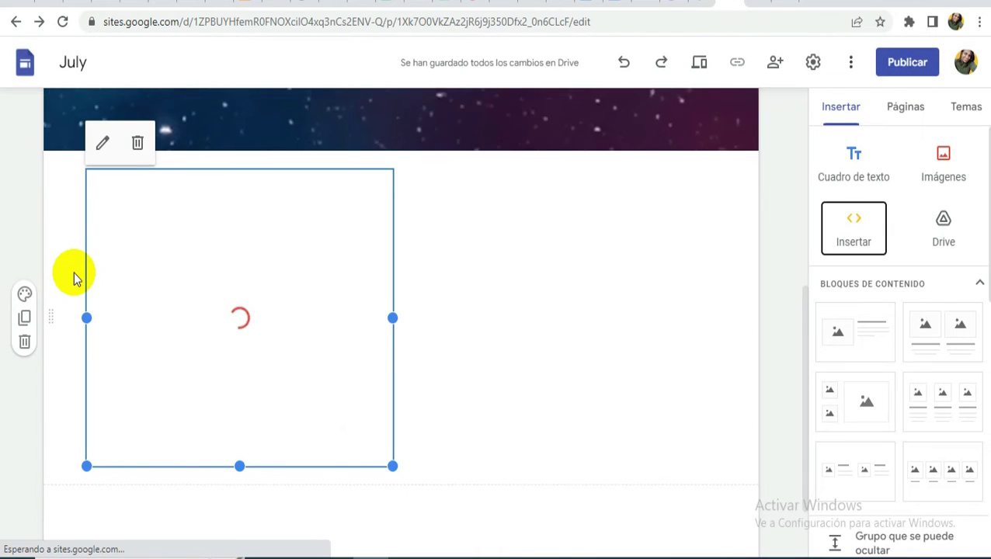
# Step: Upload the image Galaxia - 15 años (2) as the background of the countdown section
pyautogui.click(55, 232)
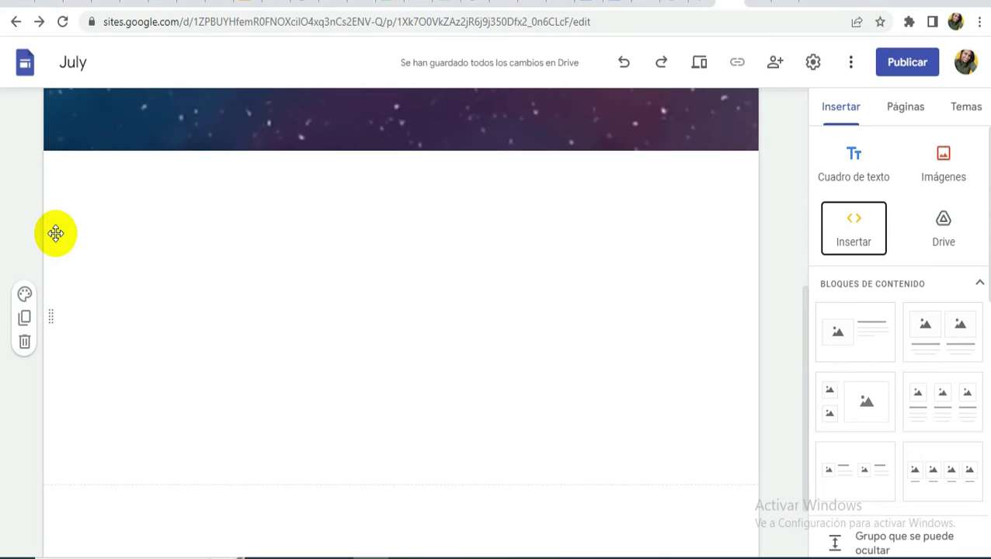
pyautogui.click(64, 221)
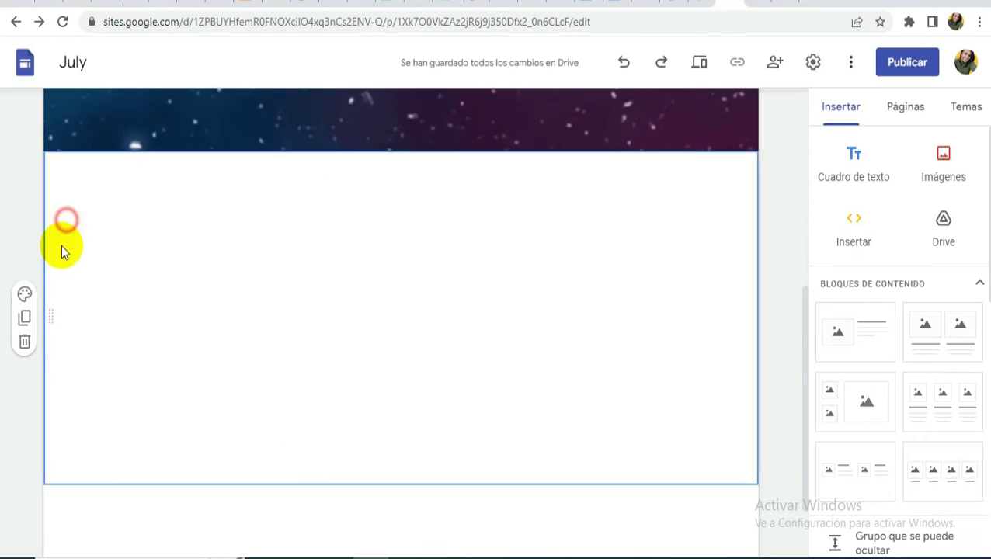
pyautogui.click(23, 295)
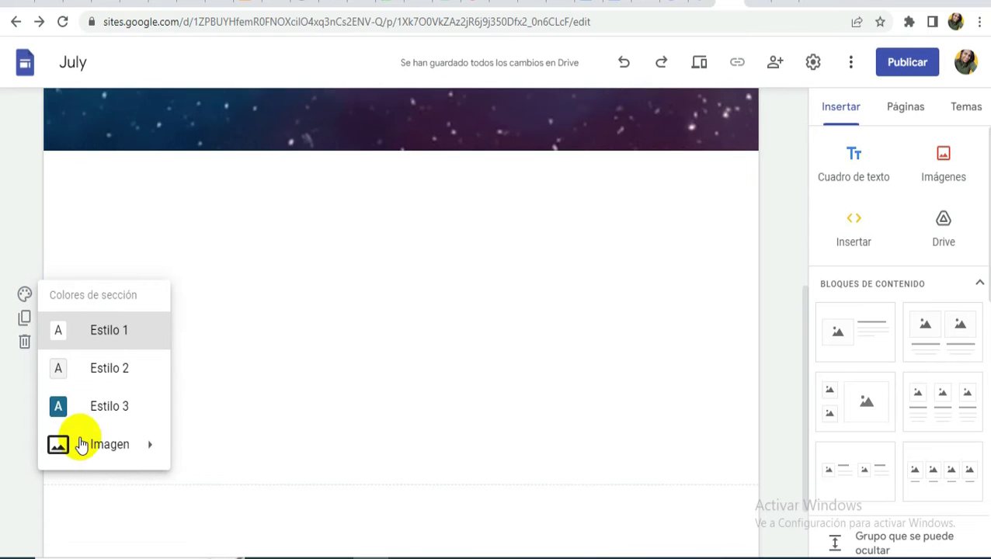
pyautogui.moveTo(82, 446)
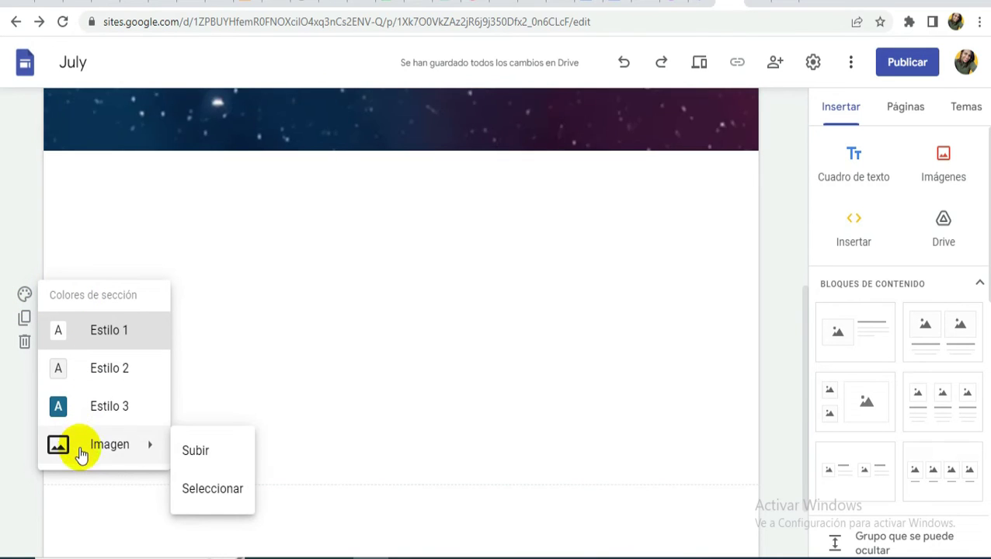
pyautogui.click(208, 451)
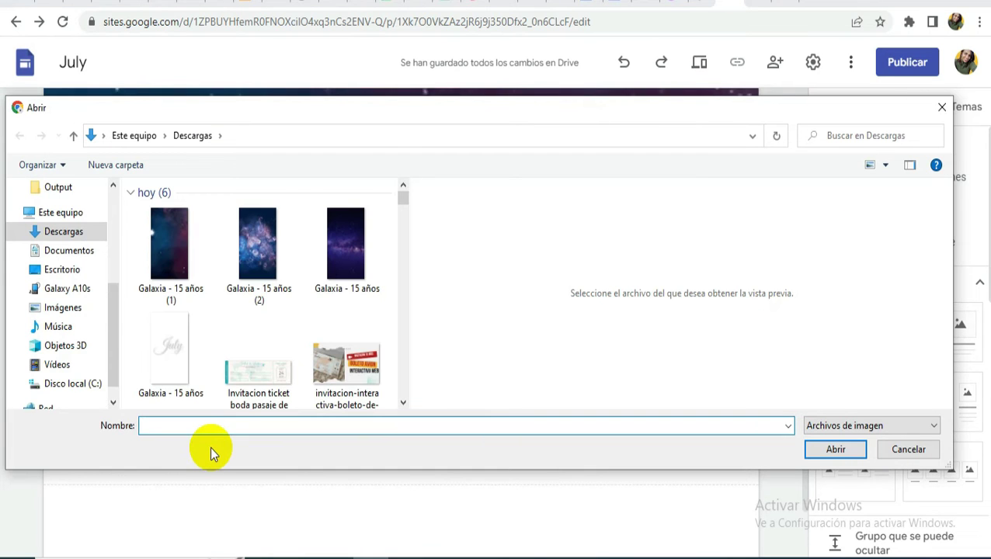
pyautogui.click(193, 241)
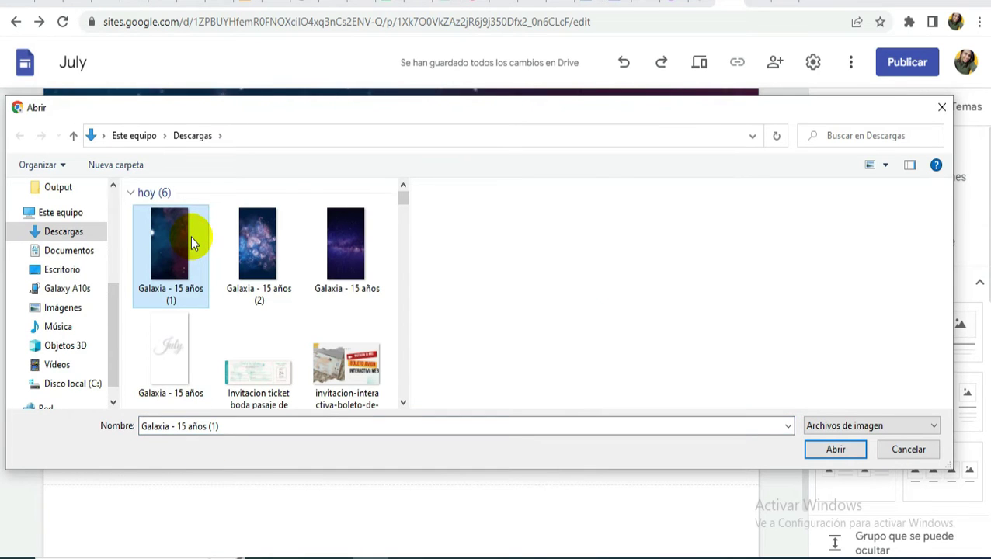
pyautogui.click(232, 249)
pyautogui.click(835, 459)
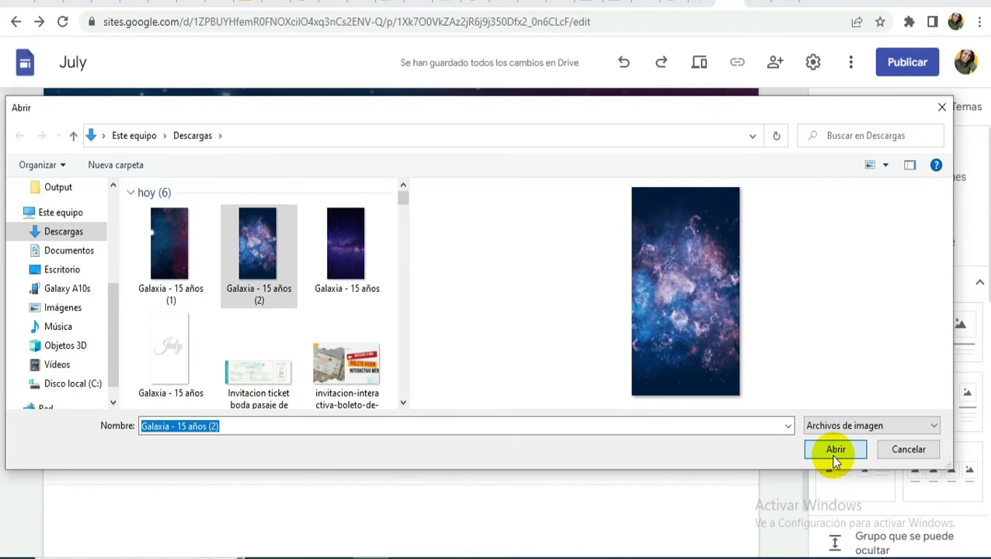
pyautogui.click(834, 452)
# Step: Centre the countdown embed horizontally in its section and shorten it to just below the timer labels
pyautogui.moveTo(227, 190); pyautogui.dragTo(449, 272)
pyautogui.click(413, 452)
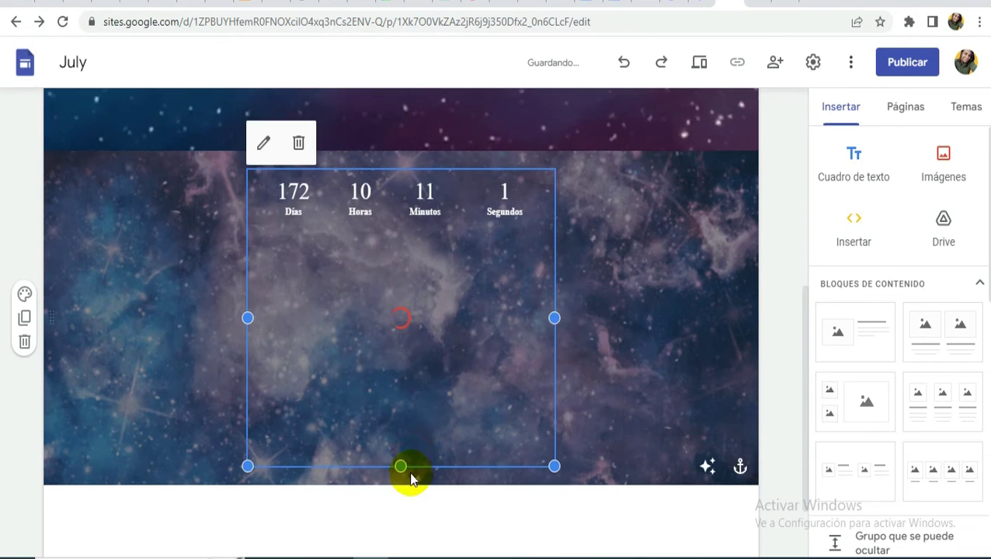
pyautogui.moveTo(400, 466); pyautogui.dragTo(402, 376)
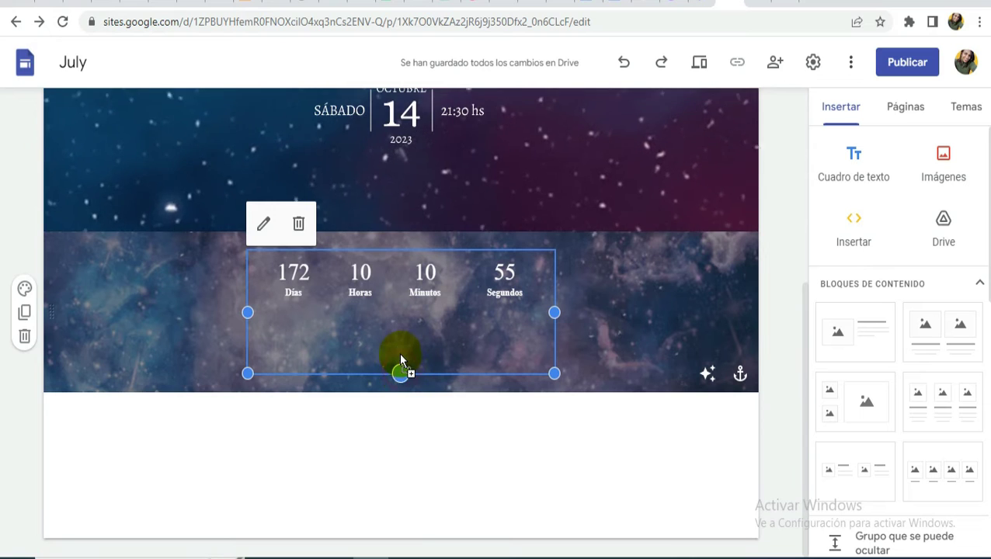
pyautogui.moveTo(398, 354); pyautogui.dragTo(425, 394)
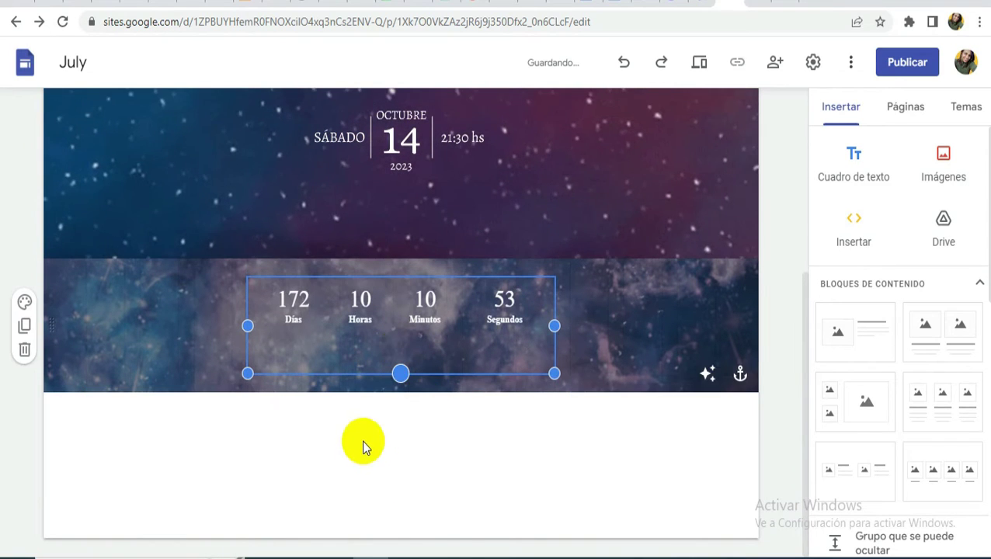
pyautogui.click(362, 439)
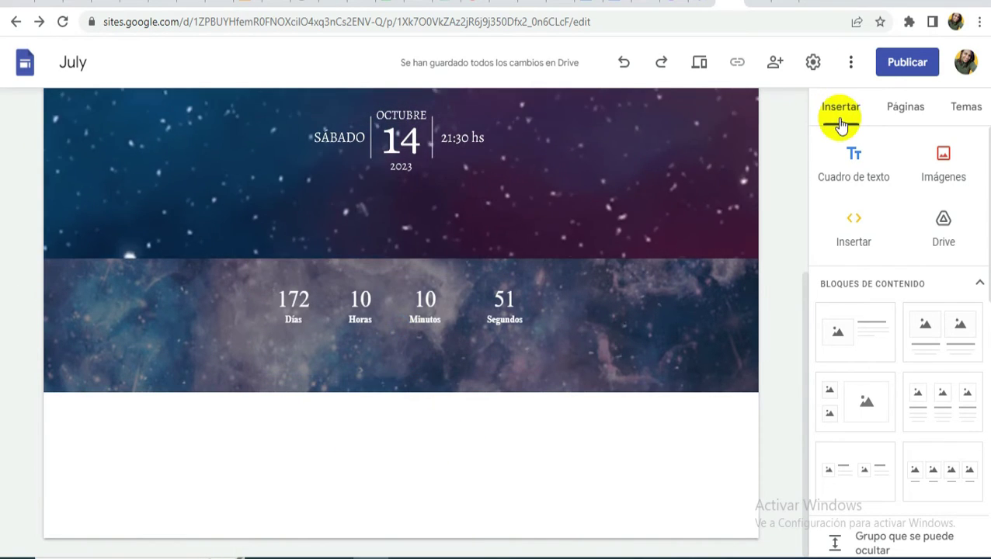
# Step: Add a text box above the timer inside the countdown section and enter the text FALTAN
pyautogui.click(853, 153)
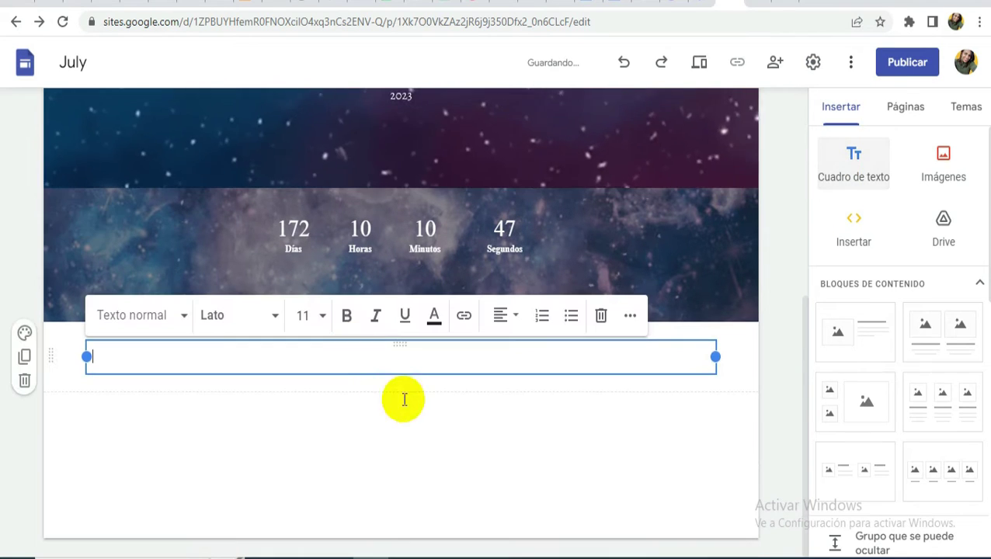
pyautogui.click(399, 344)
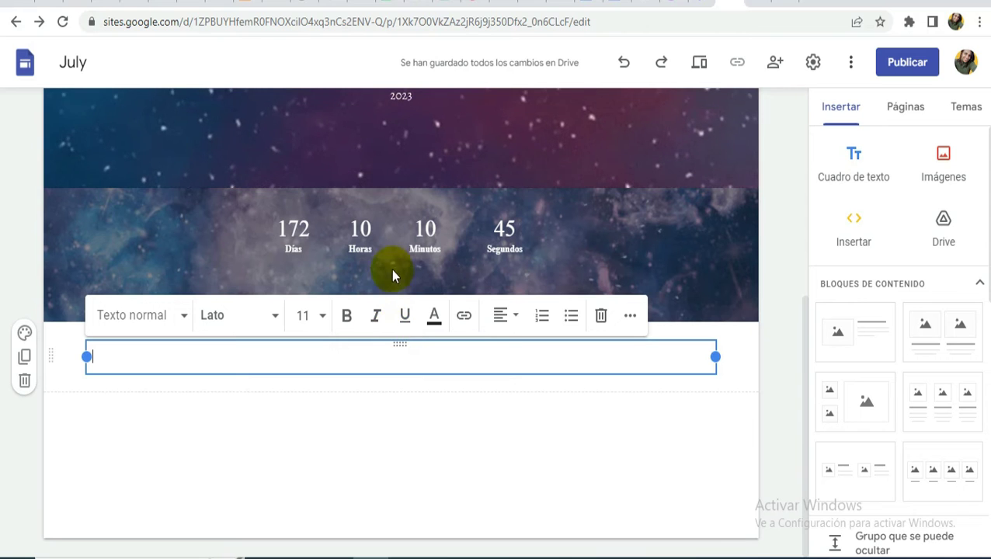
pyautogui.moveTo(399, 344); pyautogui.dragTo(423, 228)
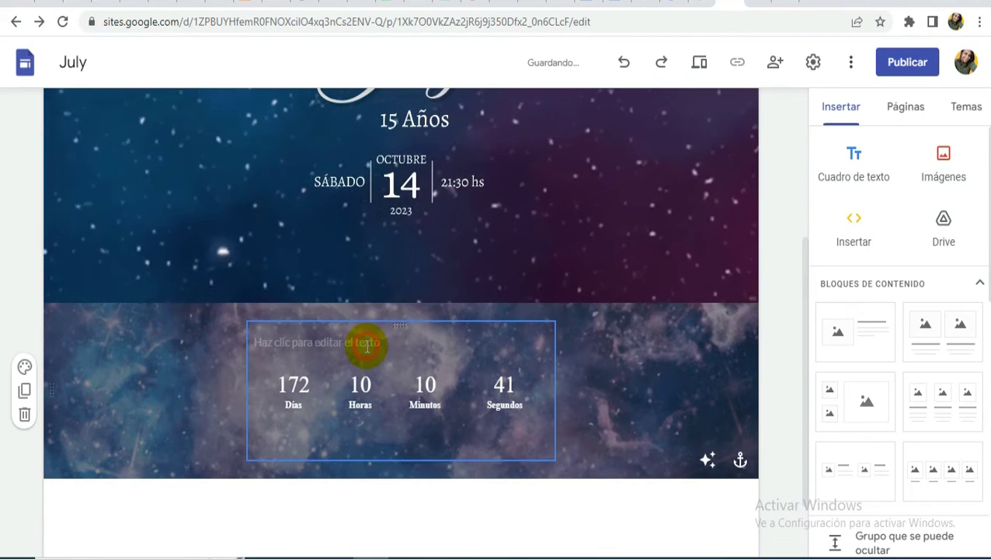
pyautogui.click(367, 346)
pyautogui.write('FALTAN')
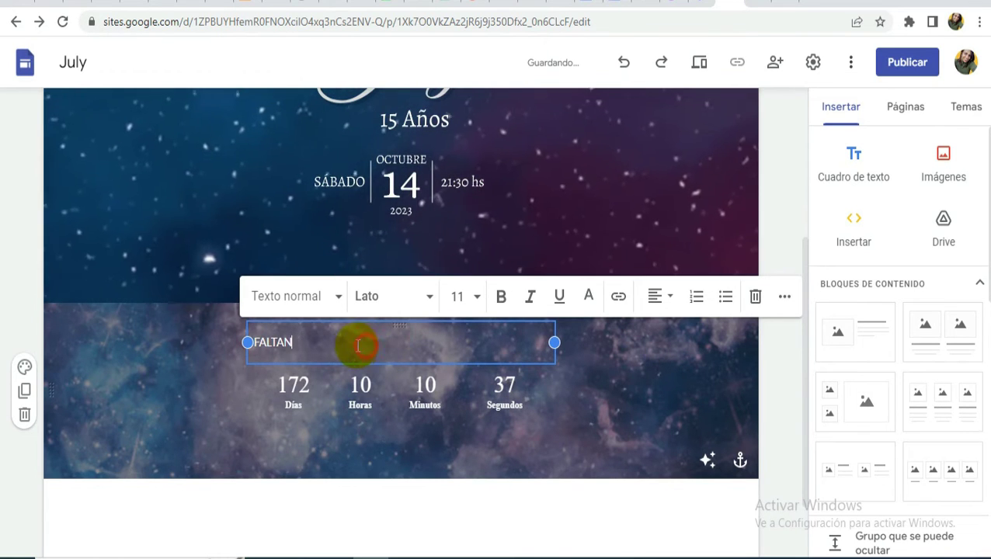
# Step: Format the FALTAN text as centred, bold and size 18
pyautogui.moveTo(360, 344); pyautogui.dragTo(254, 344)
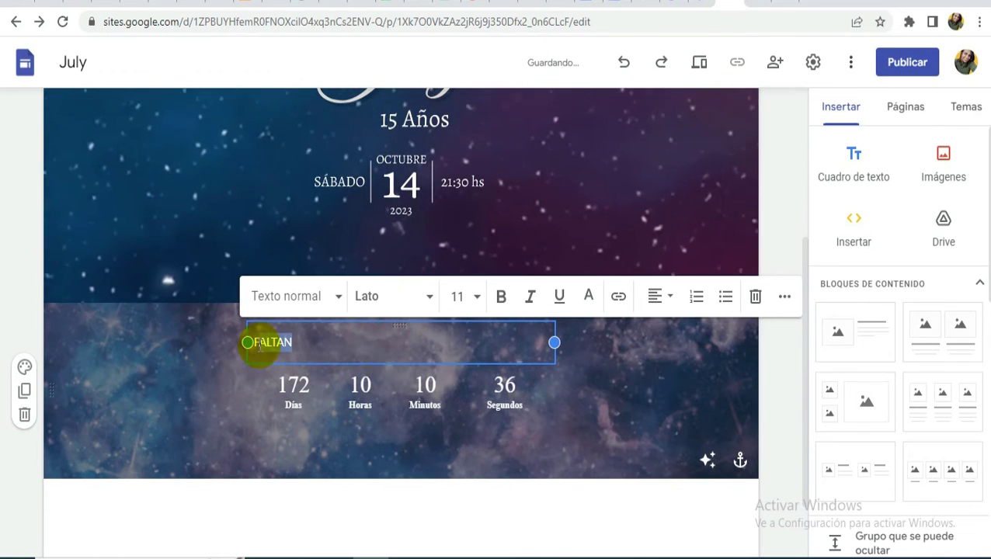
pyautogui.click(660, 297)
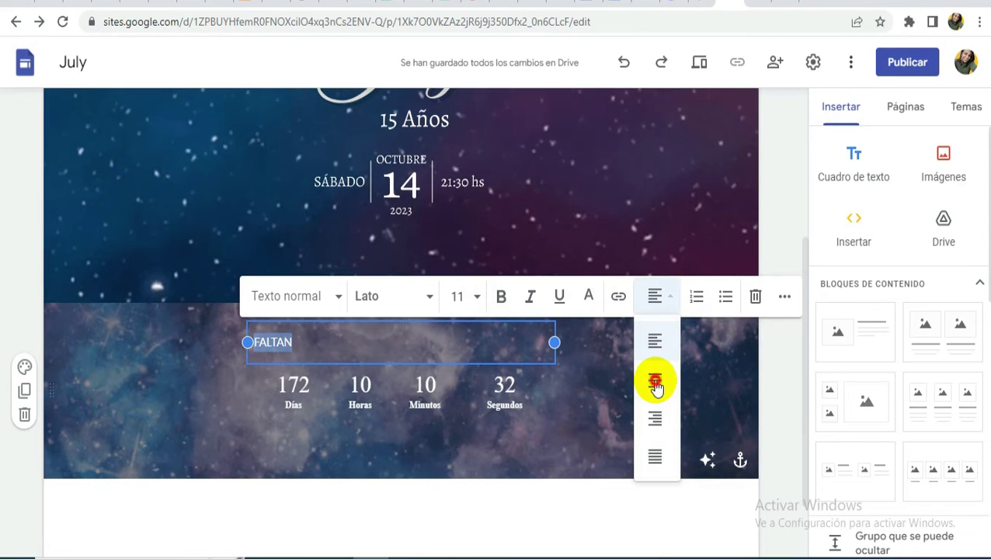
pyautogui.click(656, 382)
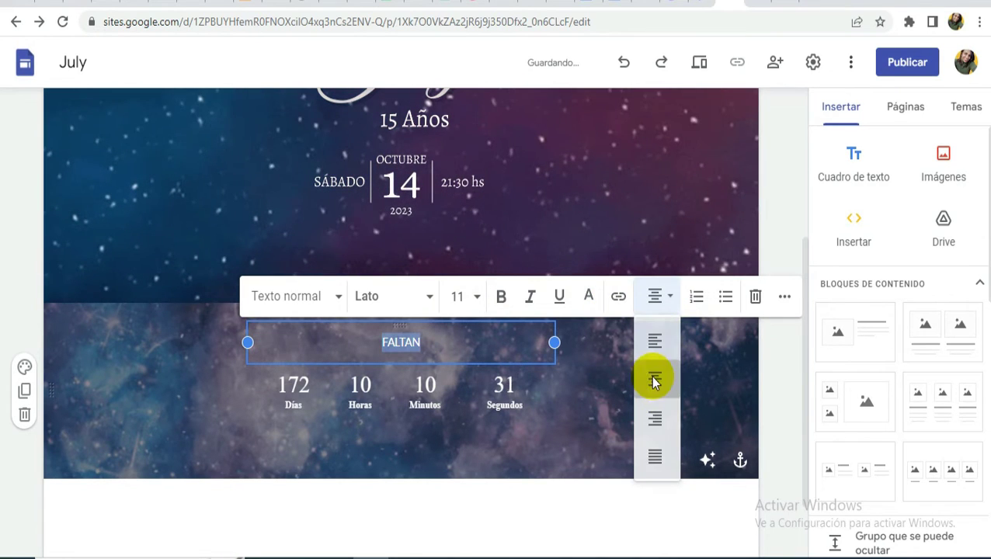
pyautogui.click(458, 296)
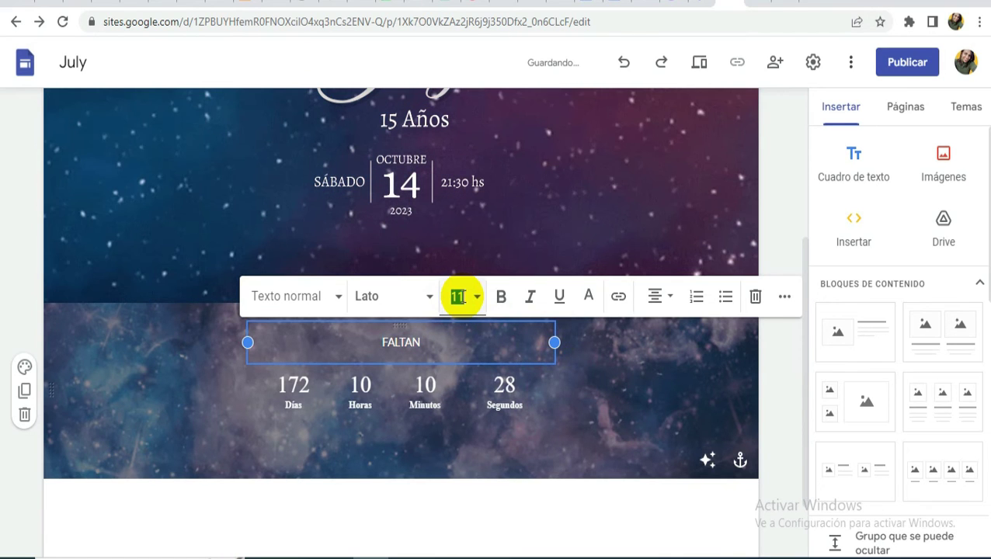
pyautogui.write('18')
pyautogui.press('Return')
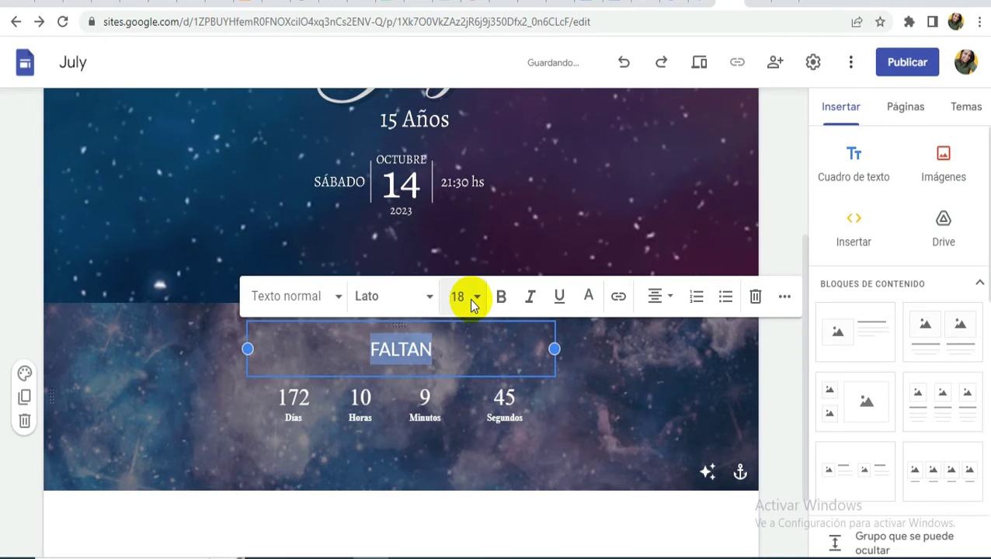
pyautogui.click(501, 298)
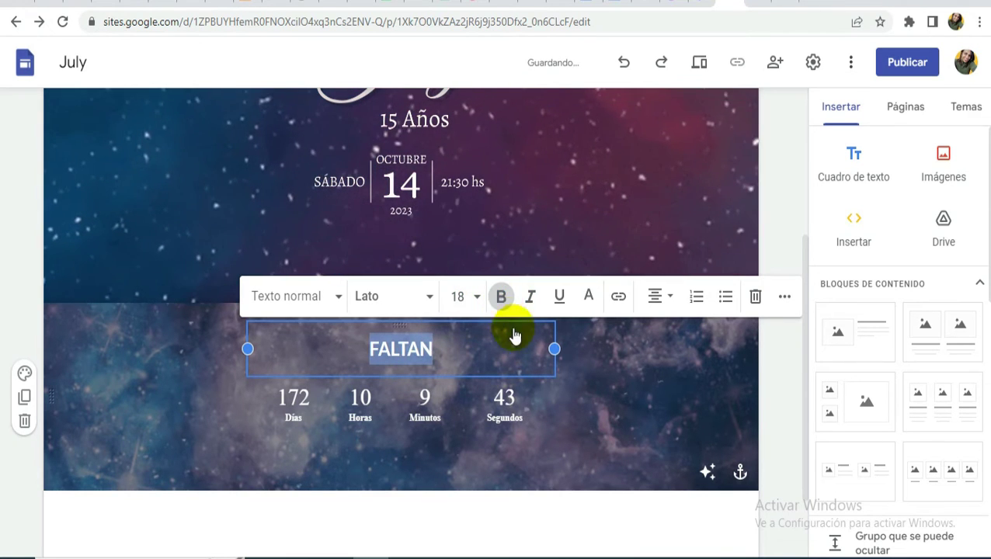
# Step: Set the line spacing of the FALTAN text to Sencillo
pyautogui.click(786, 297)
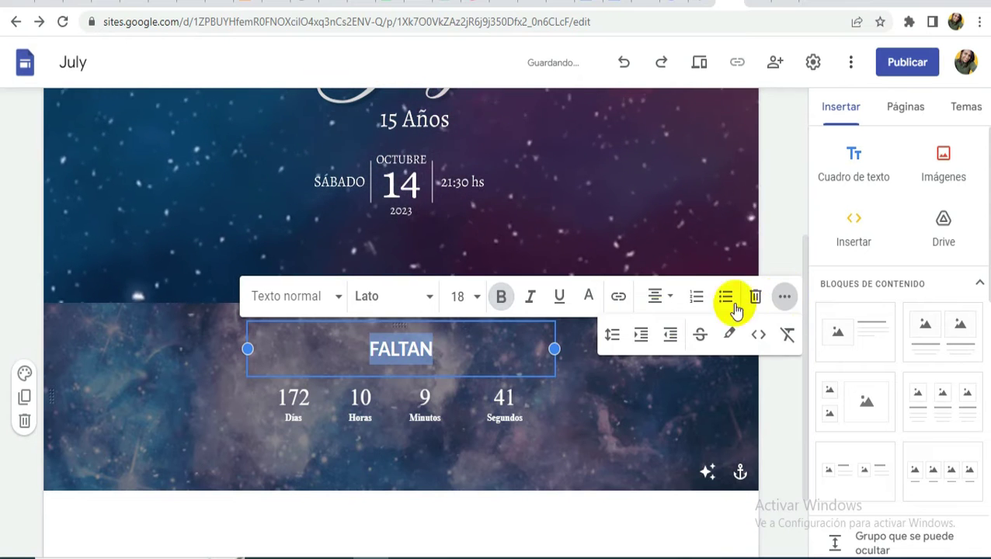
pyautogui.click(614, 335)
pyautogui.click(571, 371)
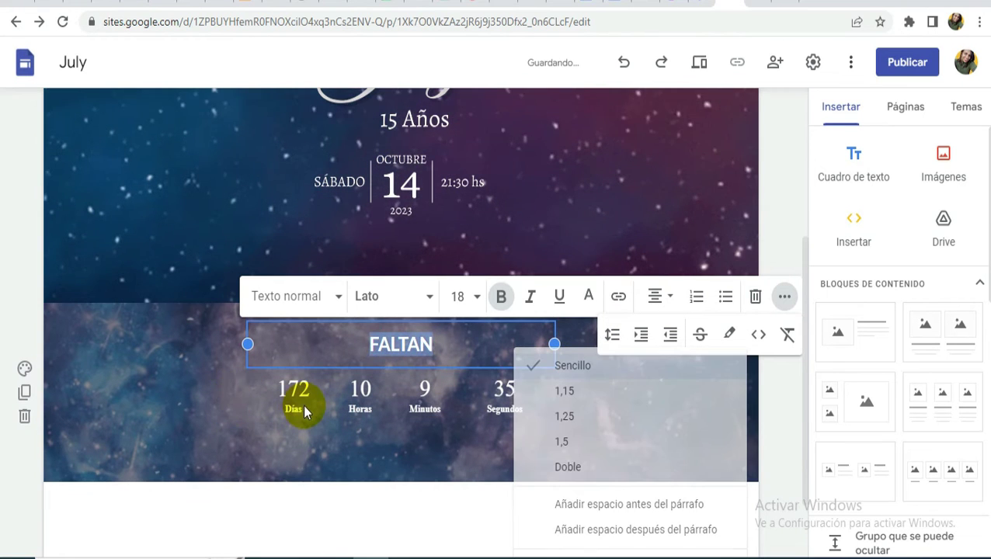
pyautogui.doubleClick(387, 344)
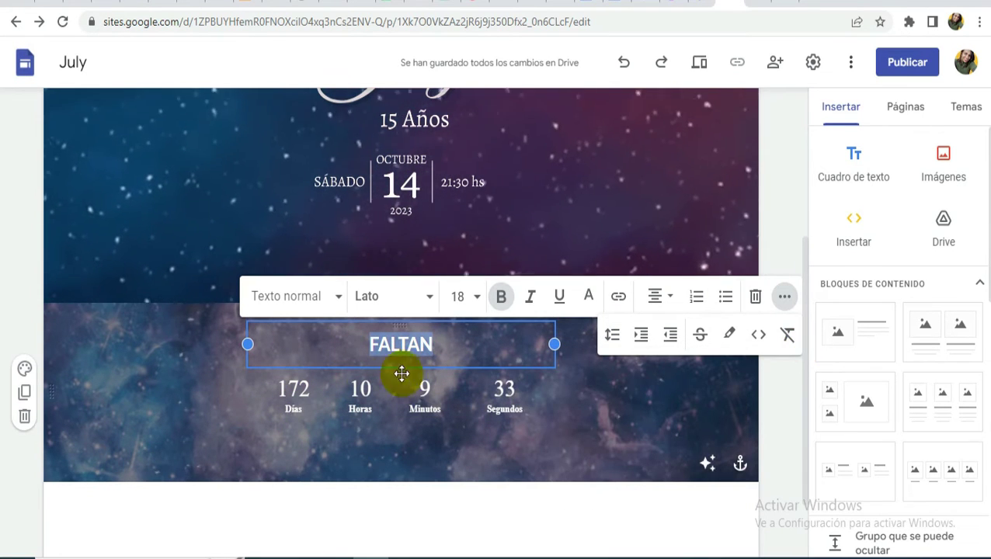
# Step: Try to adjust the width of the FALTAN text box above the countdown
pyautogui.click(441, 347)
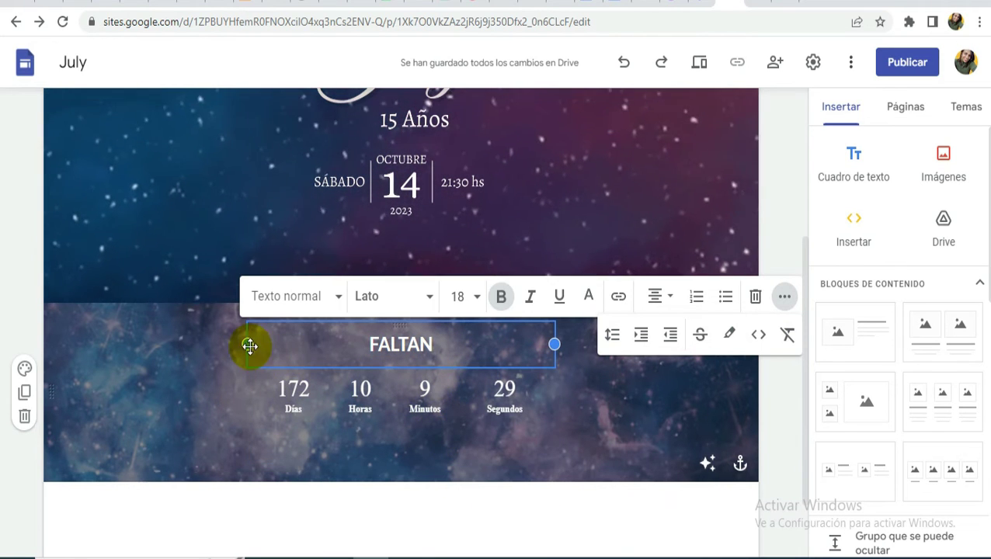
pyautogui.moveTo(248, 344); pyautogui.dragTo(271, 349)
pyautogui.moveTo(556, 349); pyautogui.dragTo(561, 349)
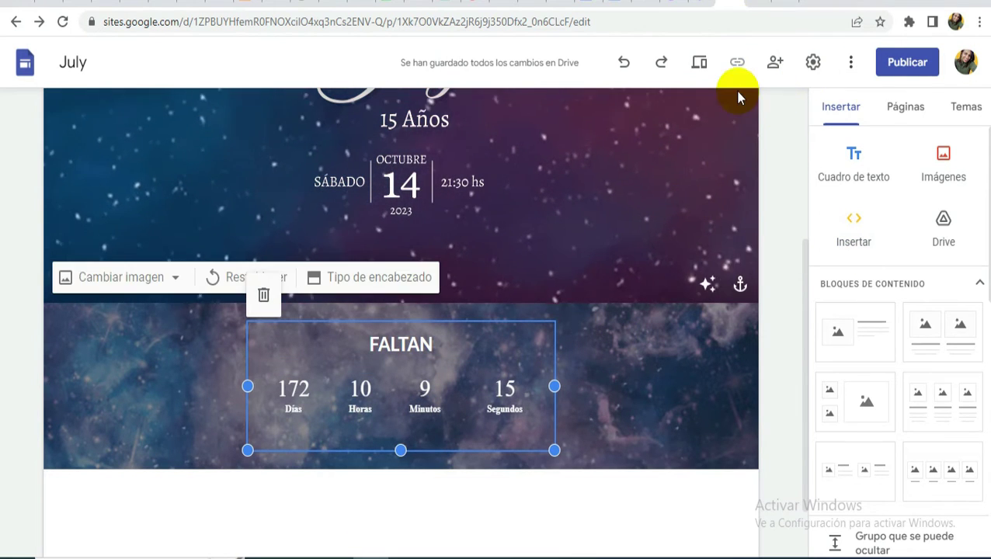
# Step: Create a custom site theme named GALAXIA with the dark navy preset palette, Lexend Mega headings and Lexend Giga body text
pyautogui.click(963, 120)
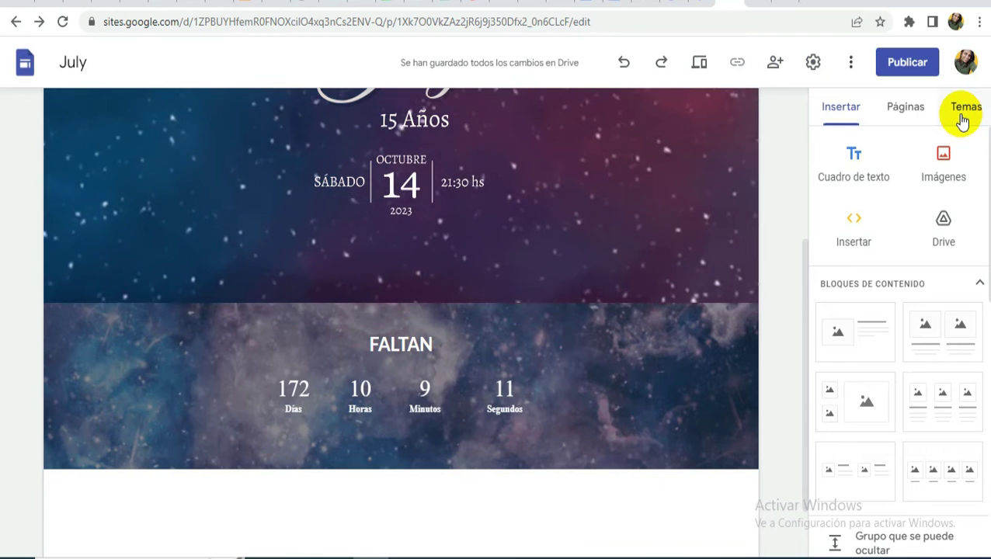
pyautogui.click(962, 118)
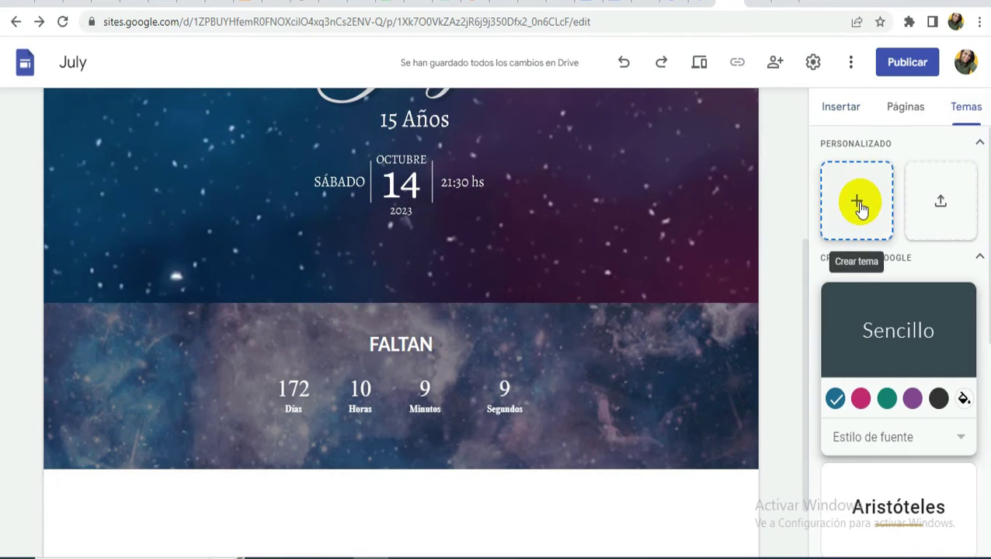
pyautogui.click(857, 201)
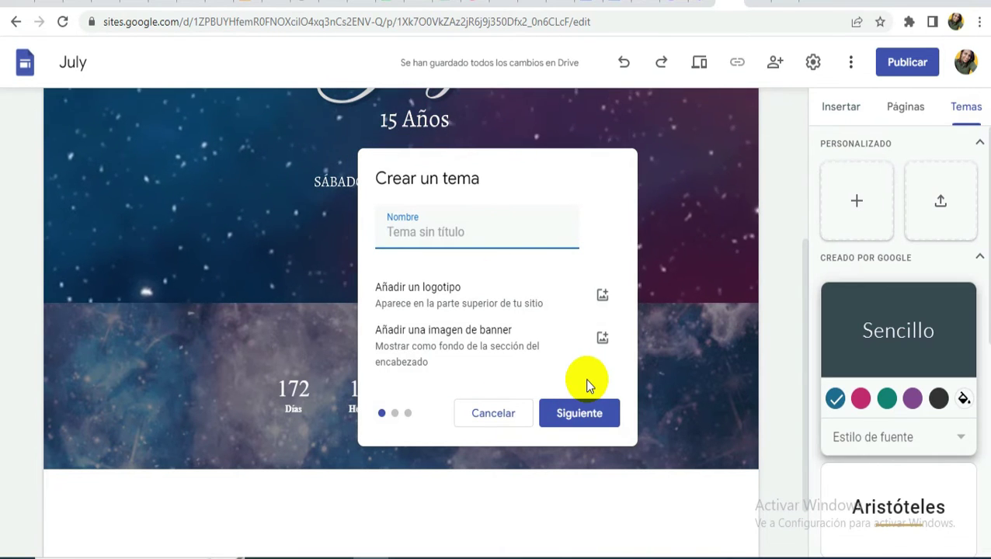
pyautogui.write('GALAXIA')
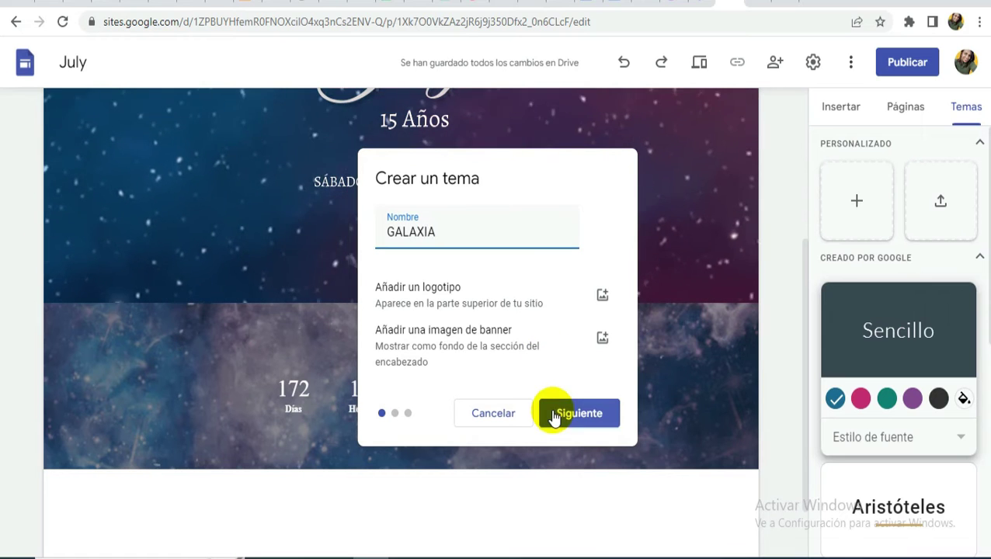
pyautogui.click(600, 415)
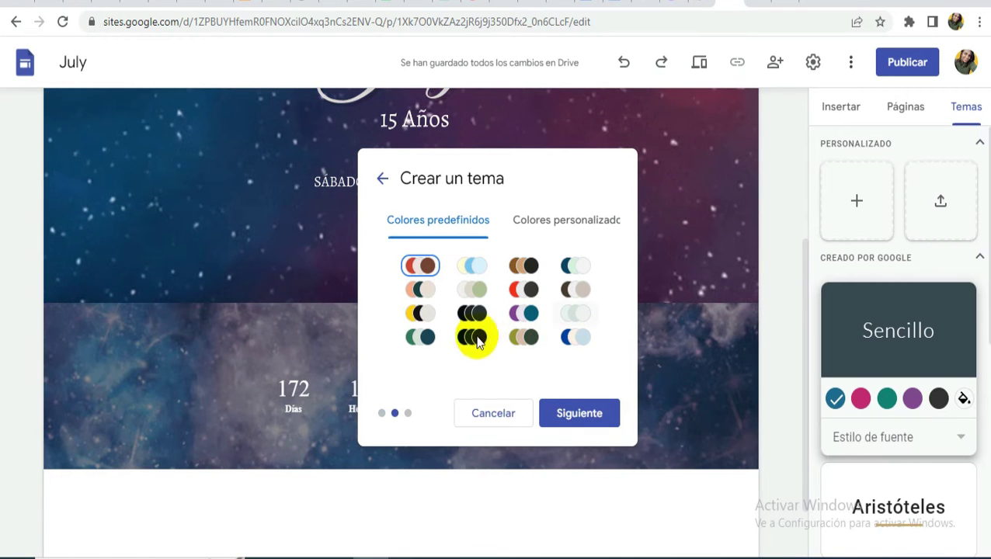
pyautogui.click(470, 341)
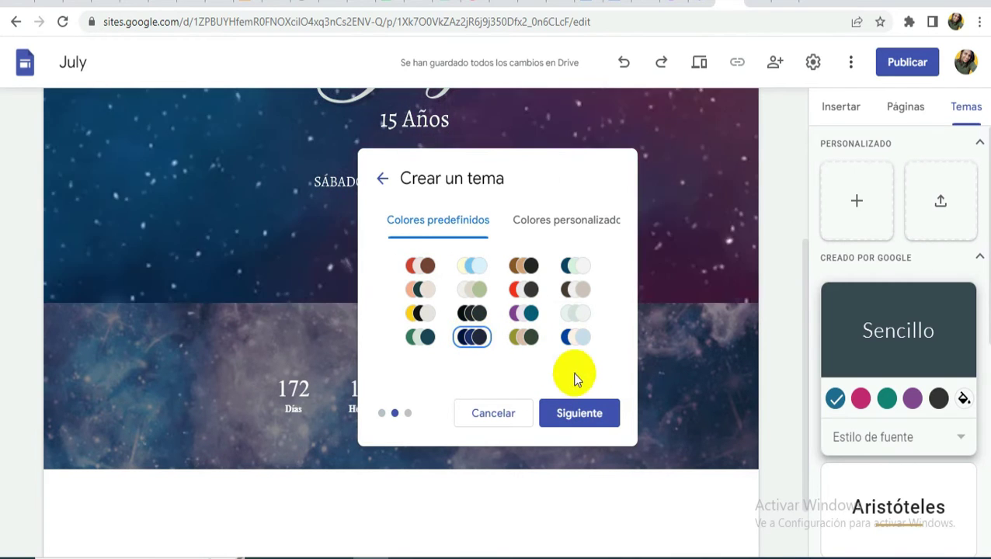
pyautogui.click(580, 418)
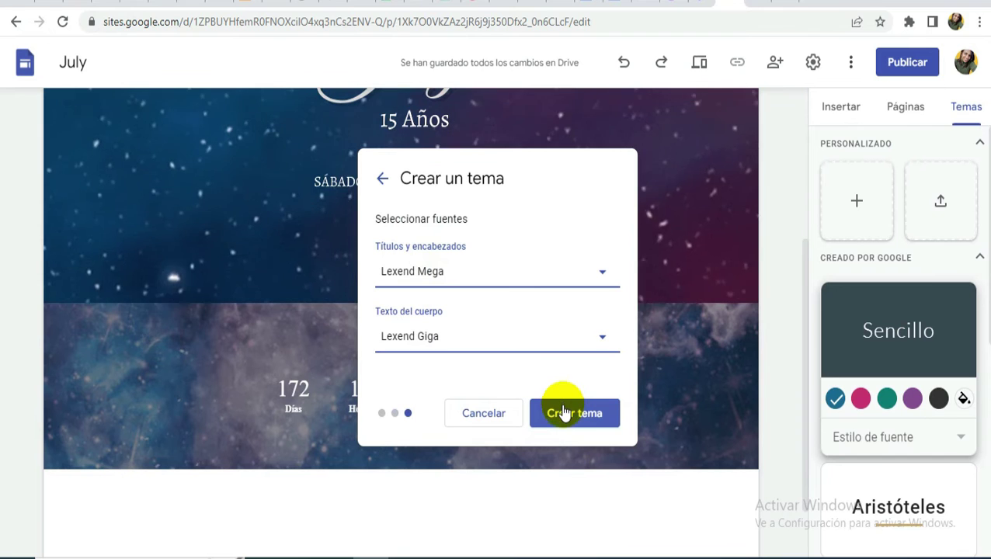
pyautogui.click(565, 414)
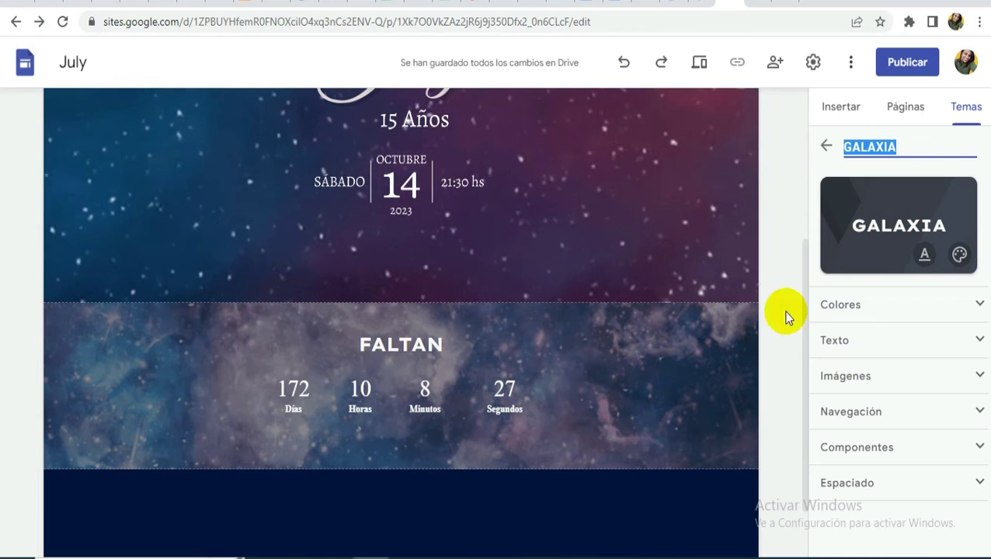
# Step: Start inserting a button into the invitation site and name it Agendar
pyautogui.click(847, 111)
pyautogui.scroll(-3, 889, 450)
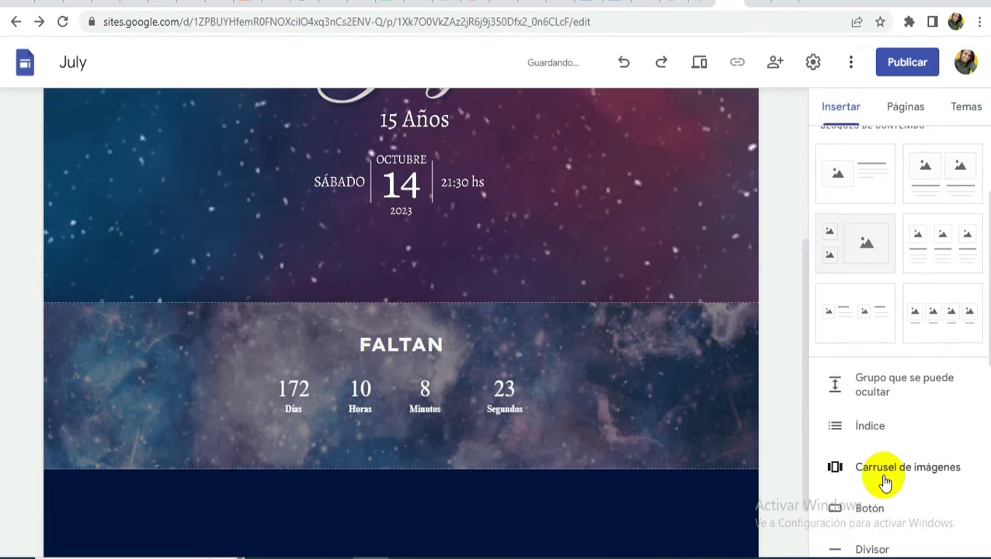
pyautogui.scroll(-1, 877, 458)
pyautogui.click(866, 430)
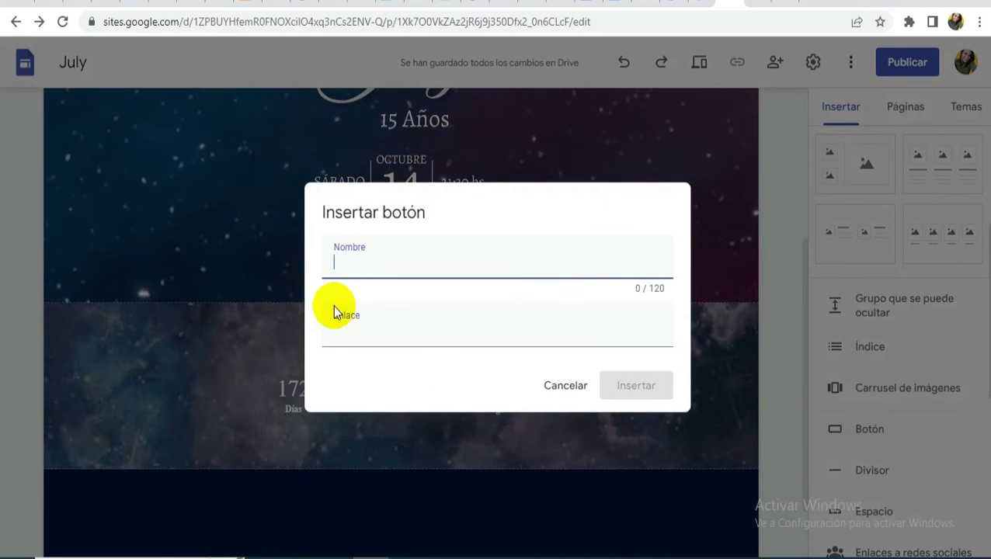
pyautogui.write('Age')
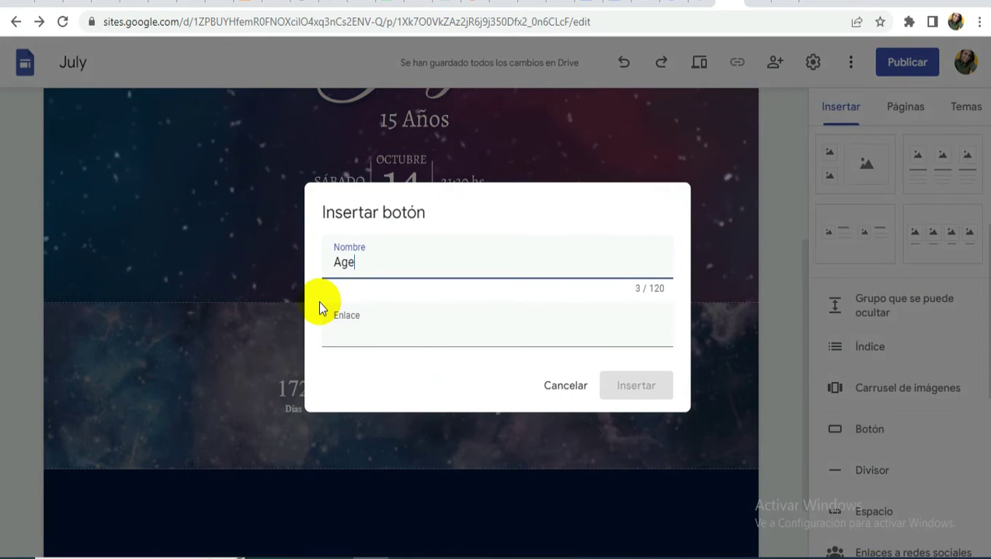
pyautogui.write('ndar')
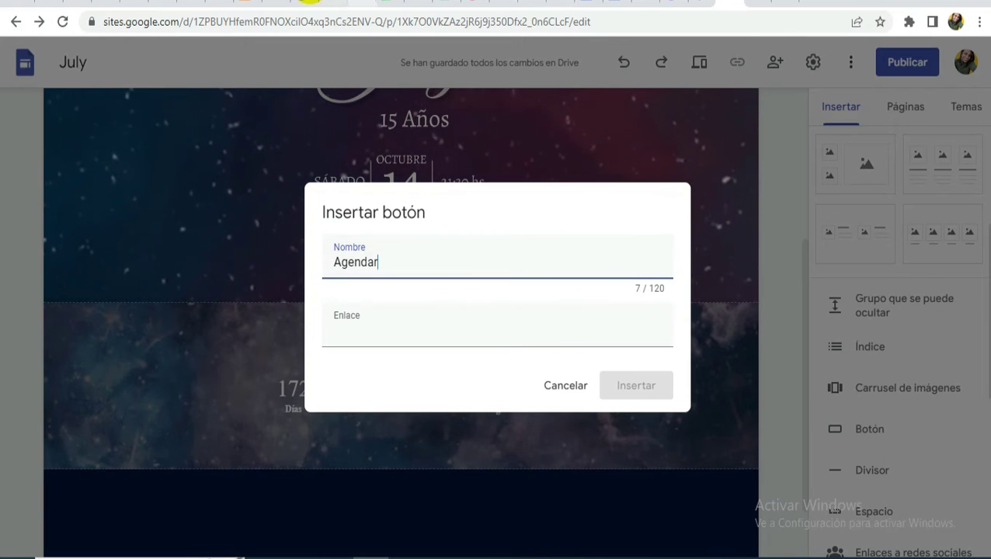
# Step: Switch to Google Calendar, create a new calendar named Ejemplo Galaxia, and return to the day view
pyautogui.click(640, 3)
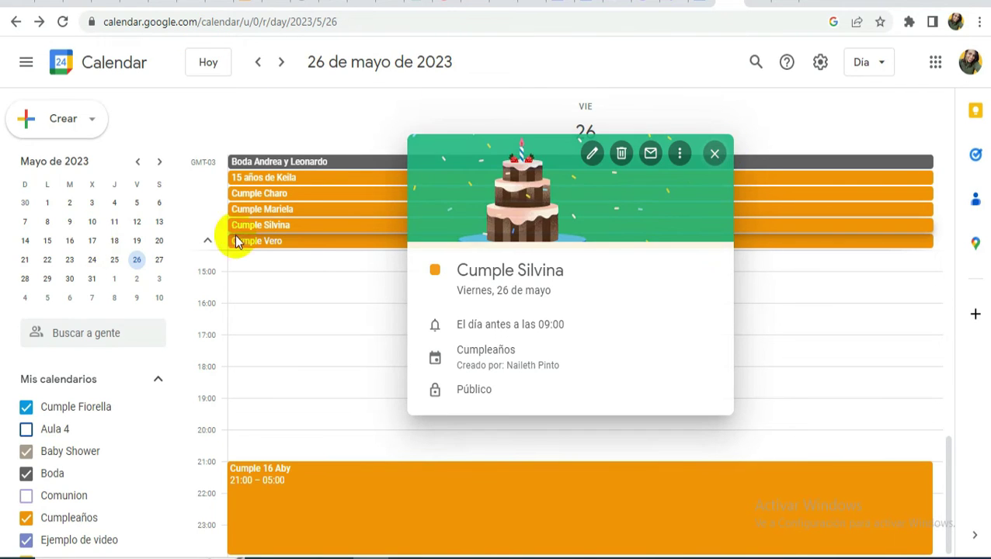
pyautogui.press('Escape')
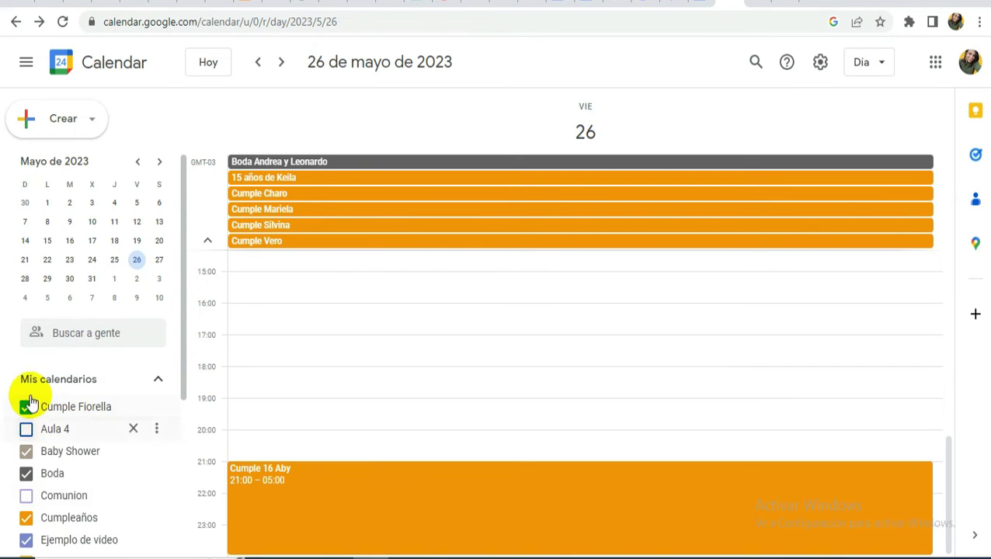
pyautogui.scroll(-1, 93, 392)
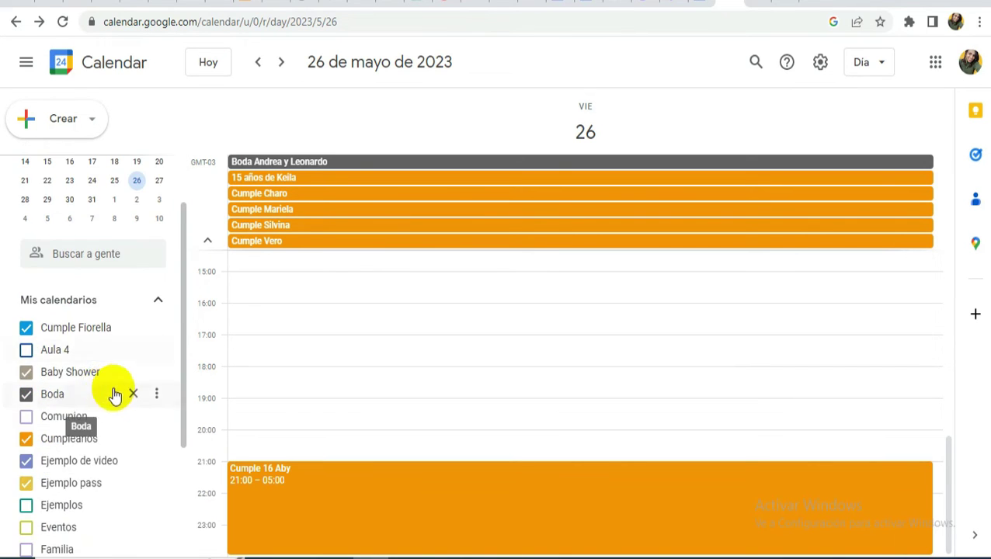
pyautogui.scroll(-3, 62, 405)
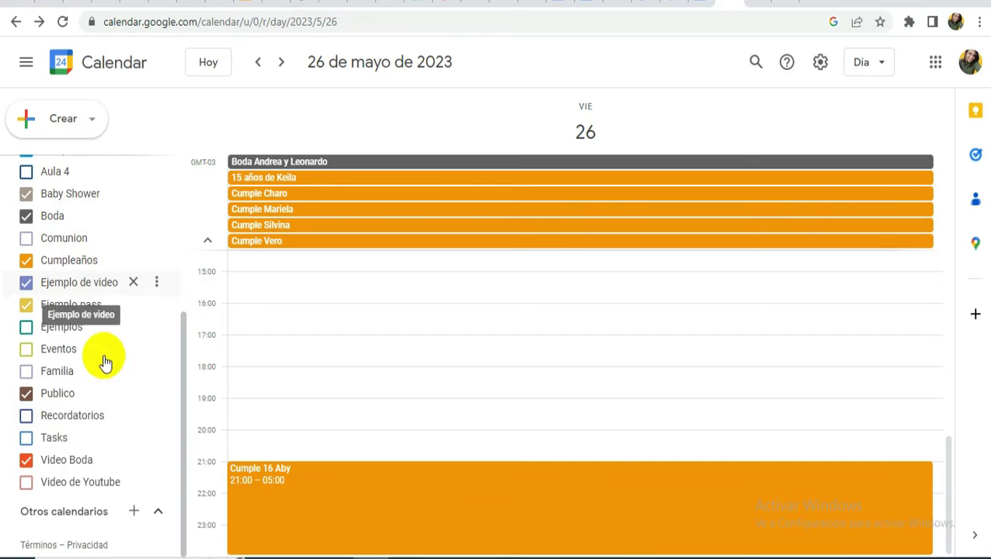
pyautogui.click(133, 511)
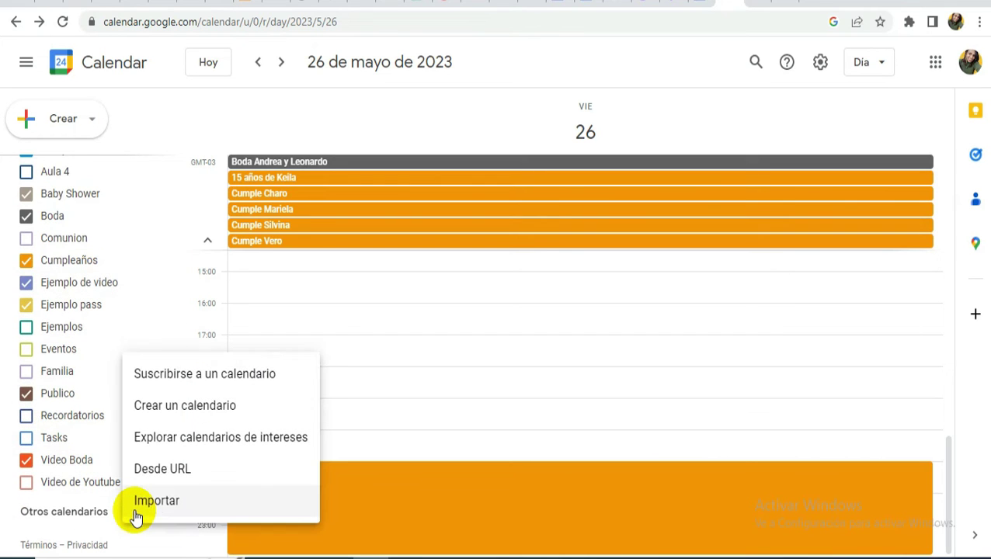
pyautogui.click(194, 405)
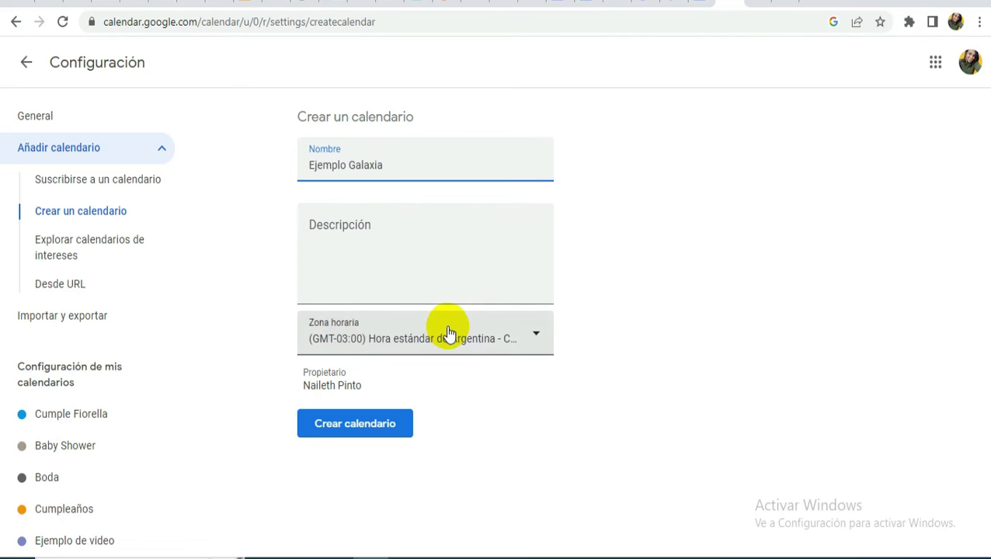
pyautogui.click(364, 425)
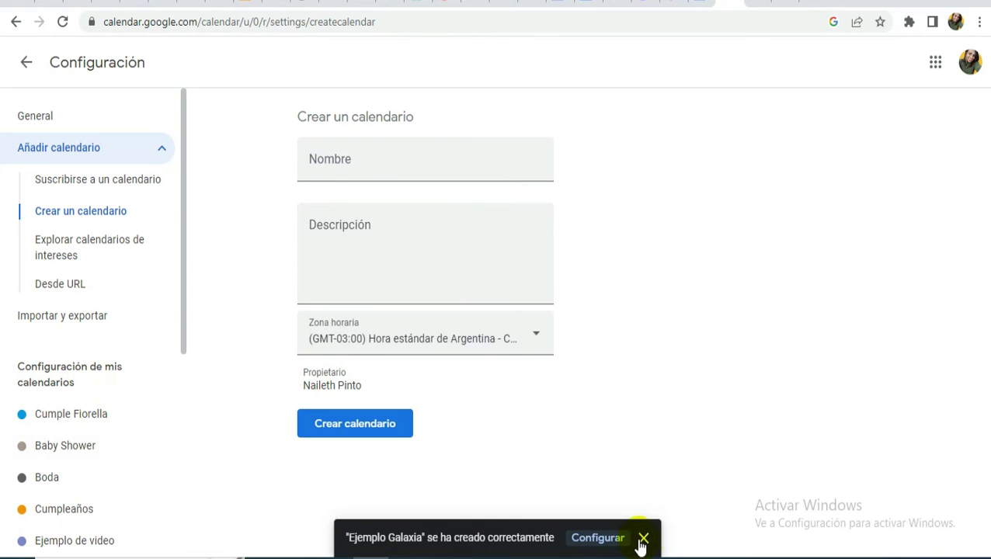
pyautogui.scroll(-5, 70, 450)
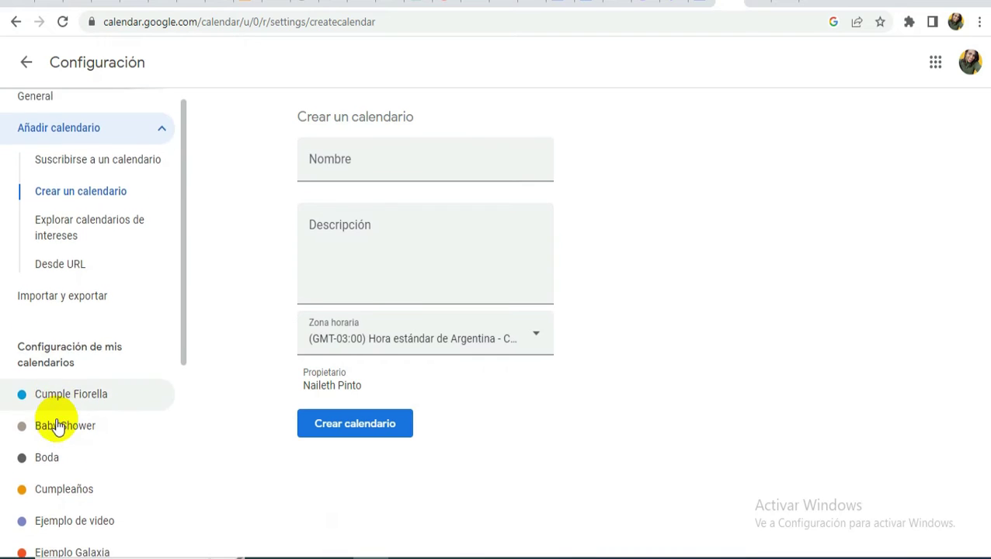
pyautogui.scroll(3, 74, 443)
pyautogui.click(27, 68)
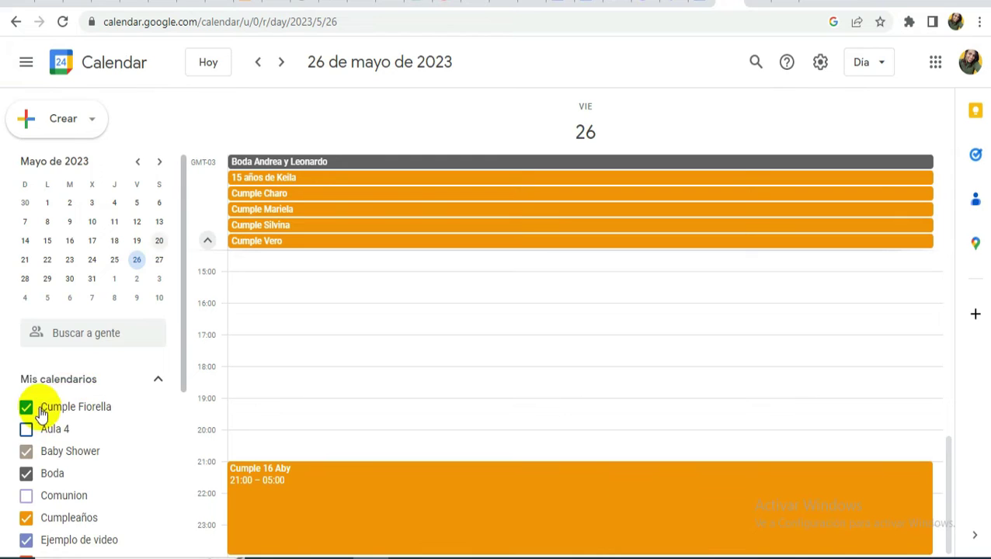
# Step: Make the Ejemplo Galaxia calendar publicly shared, accept the warning, and return to the day view
pyautogui.scroll(-2, 60, 442)
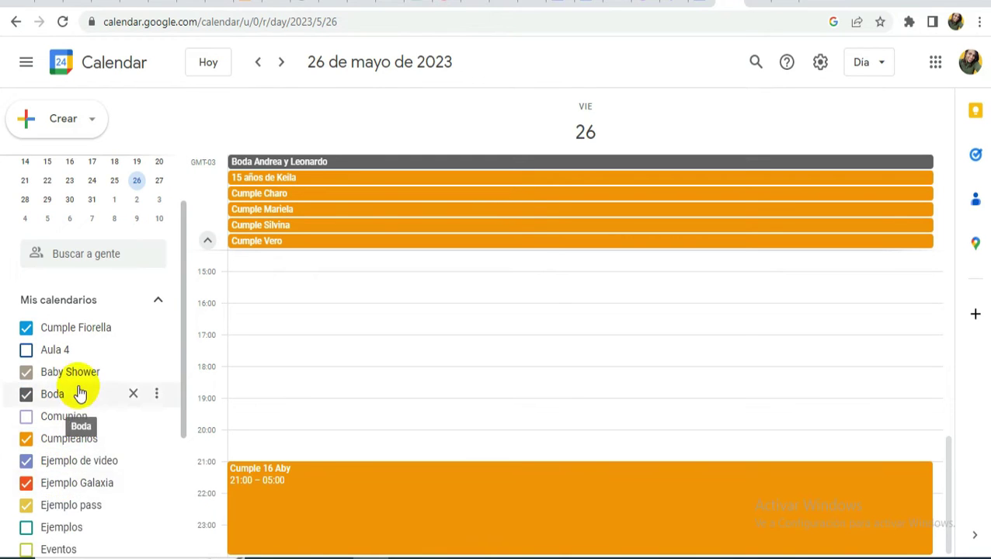
pyautogui.scroll(-3, 89, 433)
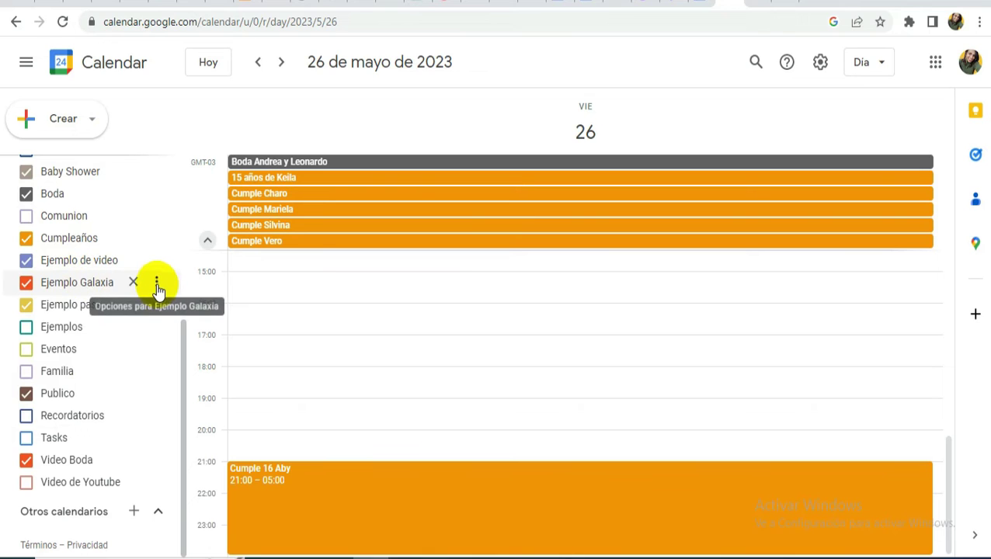
pyautogui.click(157, 285)
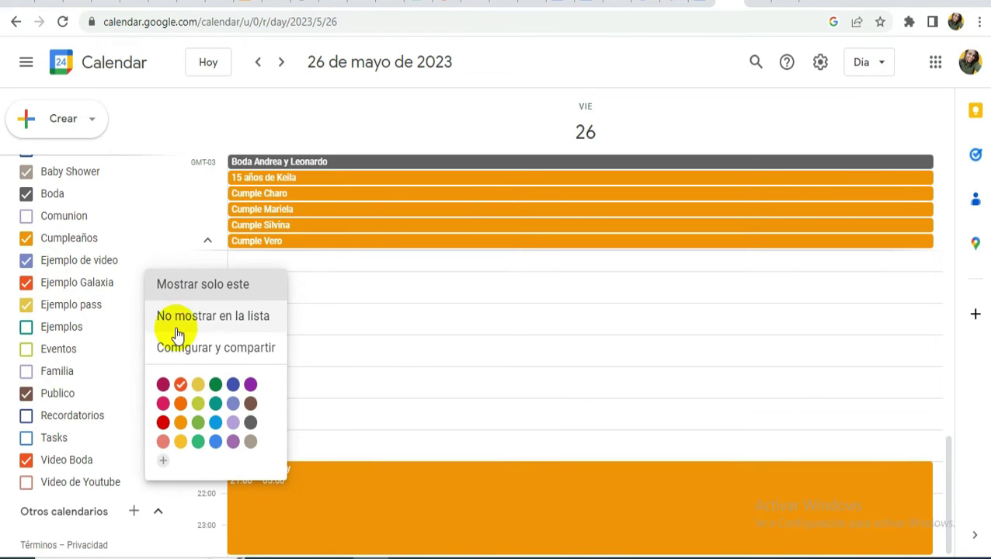
pyautogui.click(199, 348)
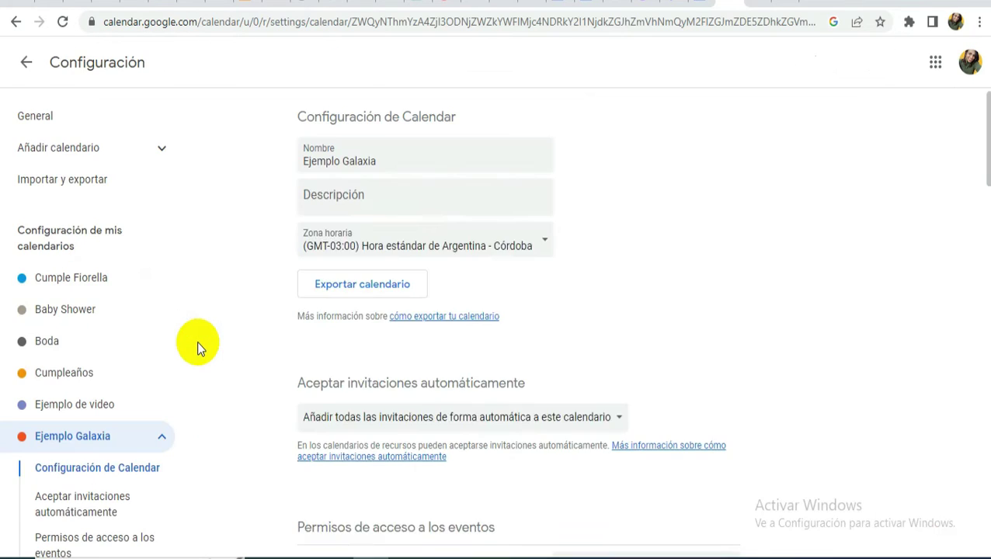
pyautogui.scroll(-3, 426, 316)
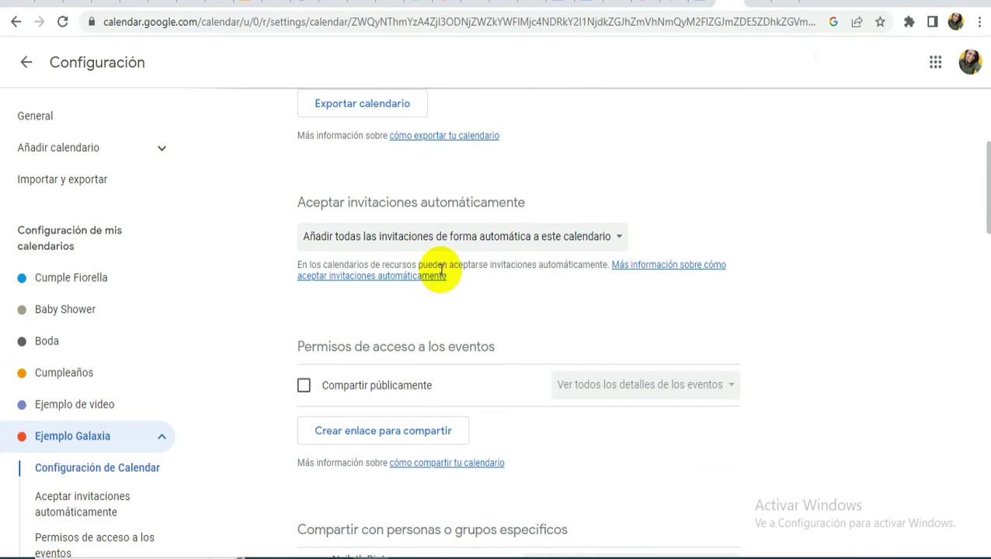
pyautogui.scroll(-2, 381, 337)
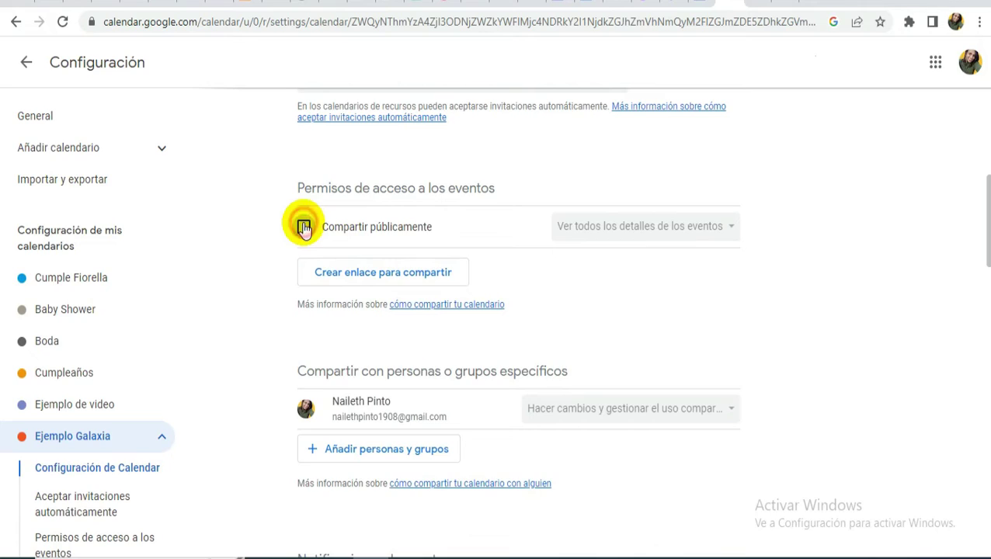
pyautogui.click(303, 227)
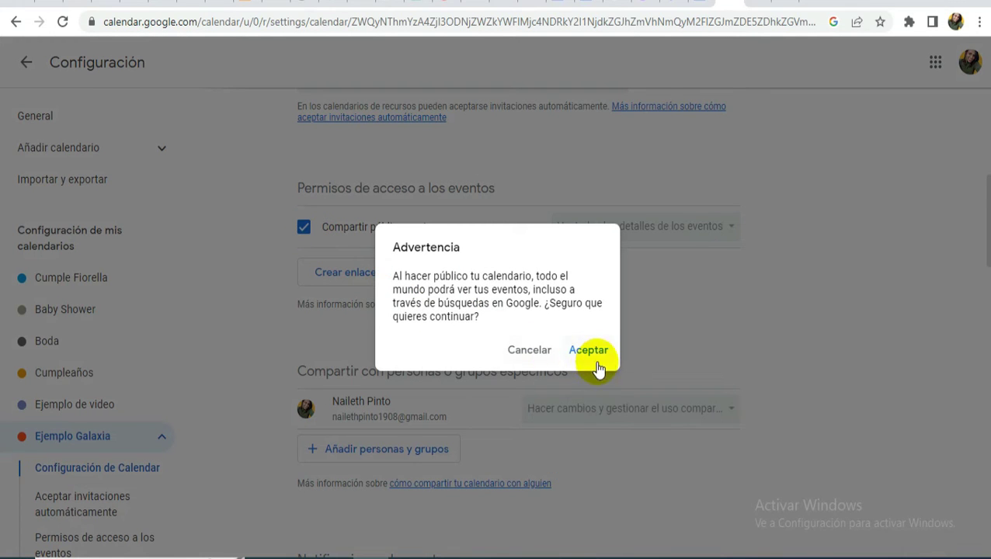
pyautogui.click(575, 351)
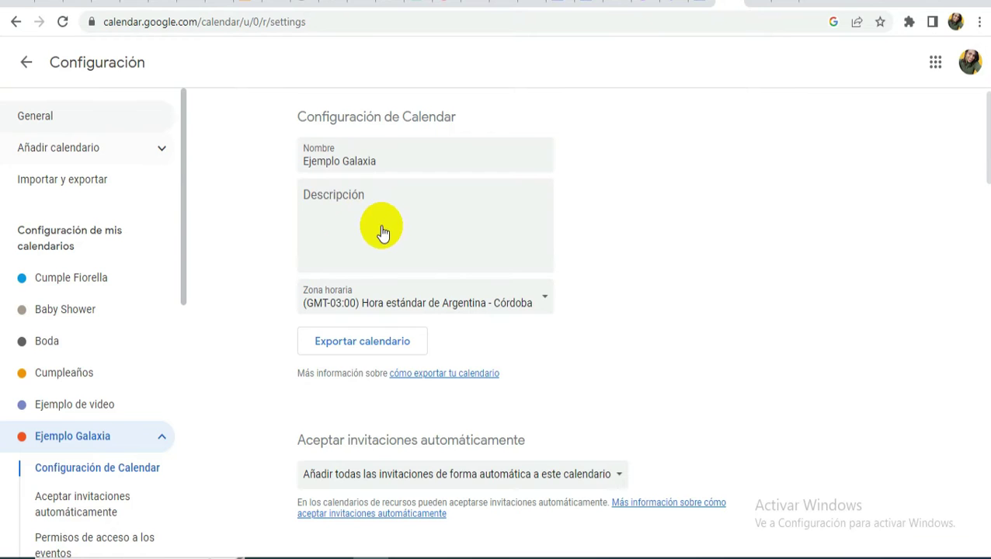
pyautogui.click(24, 65)
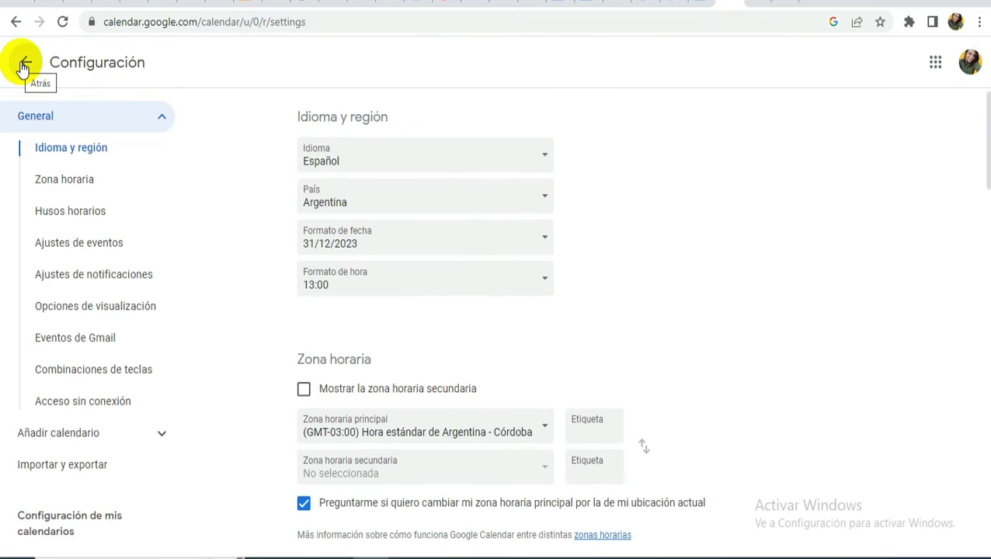
pyautogui.click(26, 63)
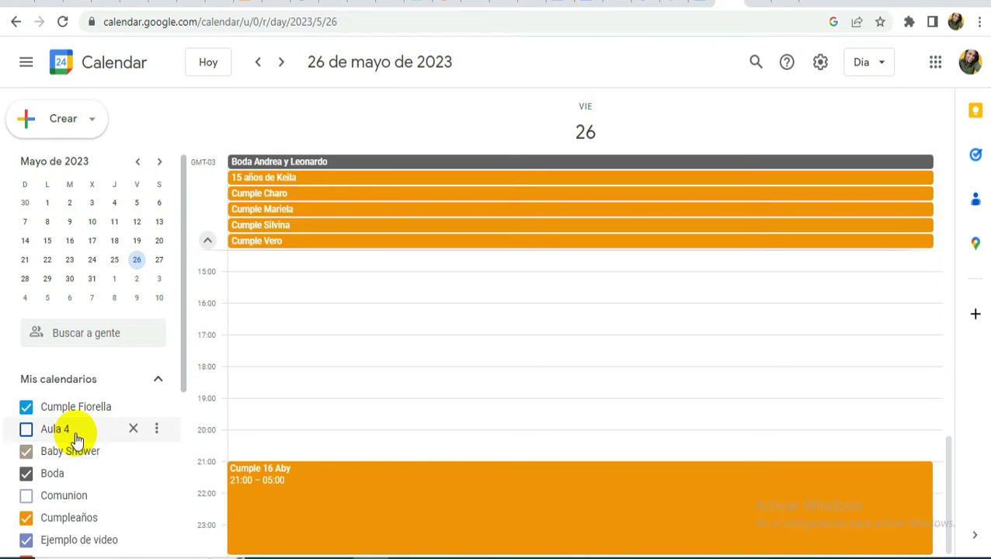
# Step: Show Saturday 14 October 2023 in the calendar's day view
pyautogui.click(159, 163)
pyautogui.click(160, 169)
pyautogui.click(161, 172)
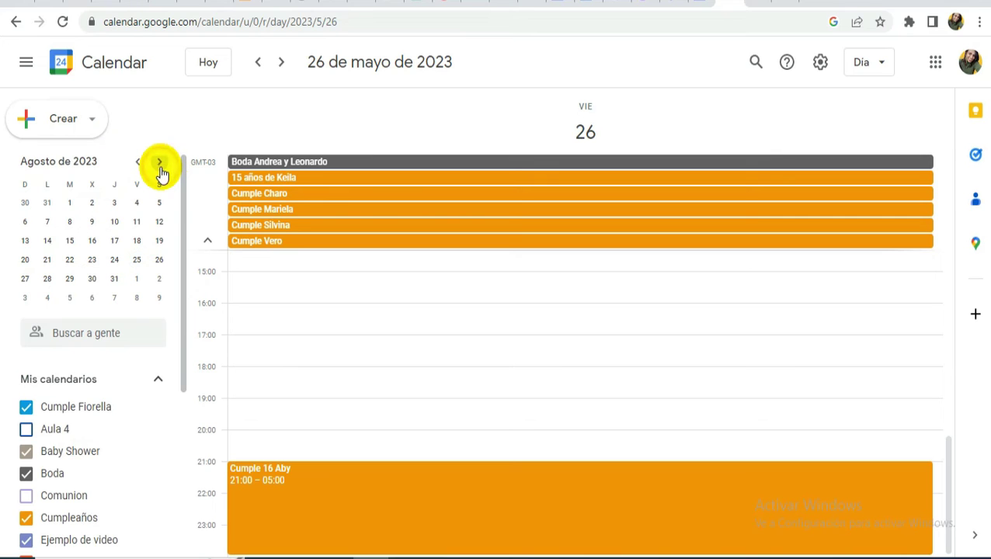
pyautogui.click(161, 170)
pyautogui.click(160, 170)
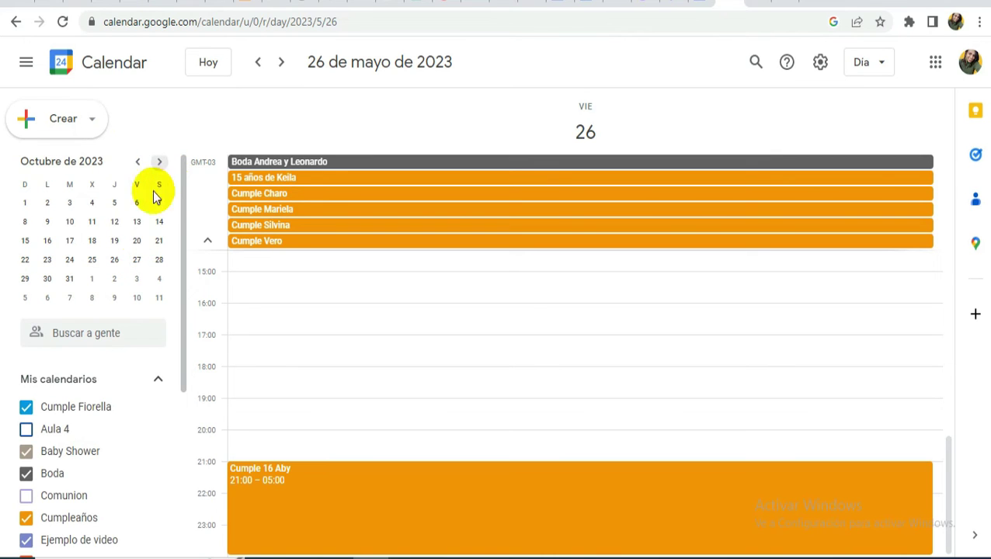
pyautogui.click(159, 222)
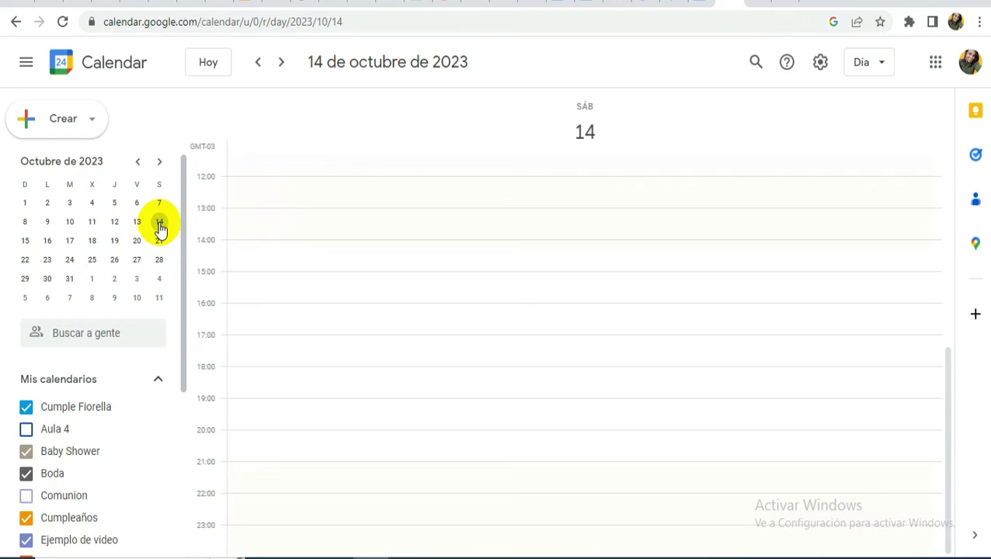
# Step: Create an all-day event on 14 October, titled Cumple followed by the celebrant's first name
pyautogui.click(29, 116)
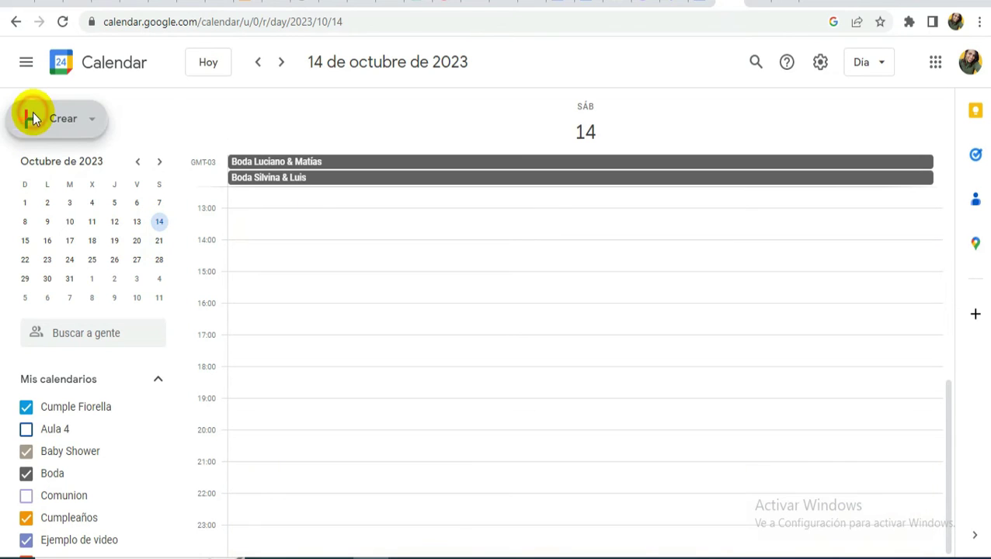
pyautogui.click(57, 173)
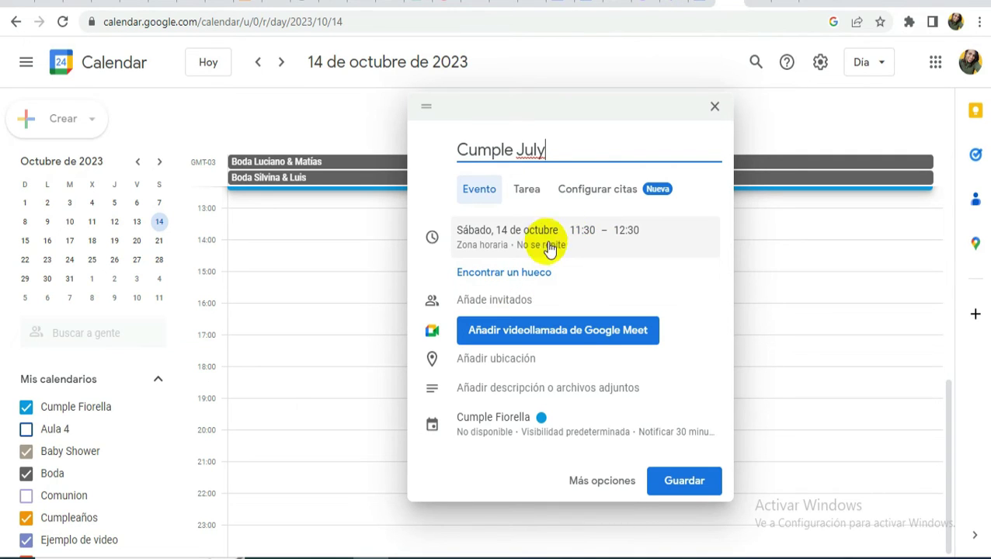
pyautogui.click(583, 231)
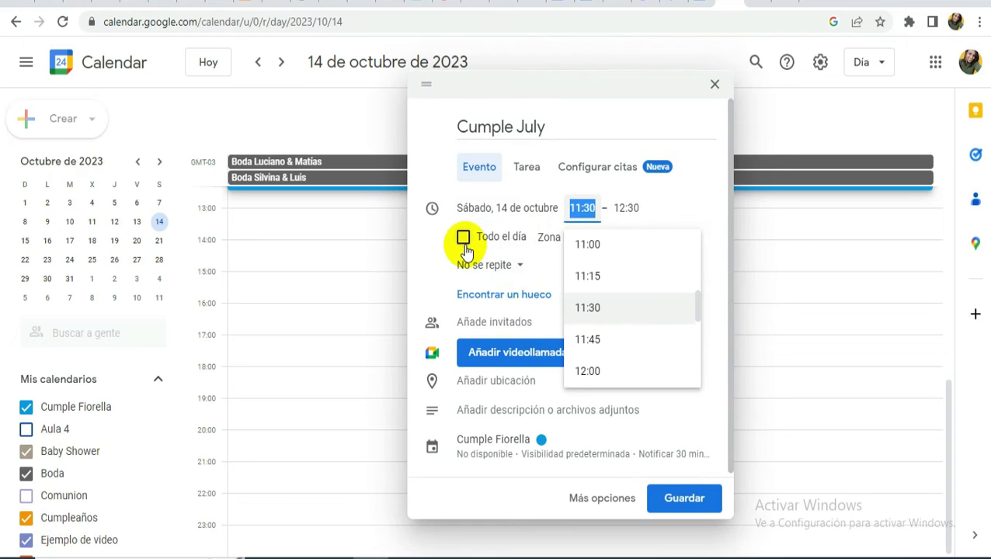
pyautogui.click(463, 239)
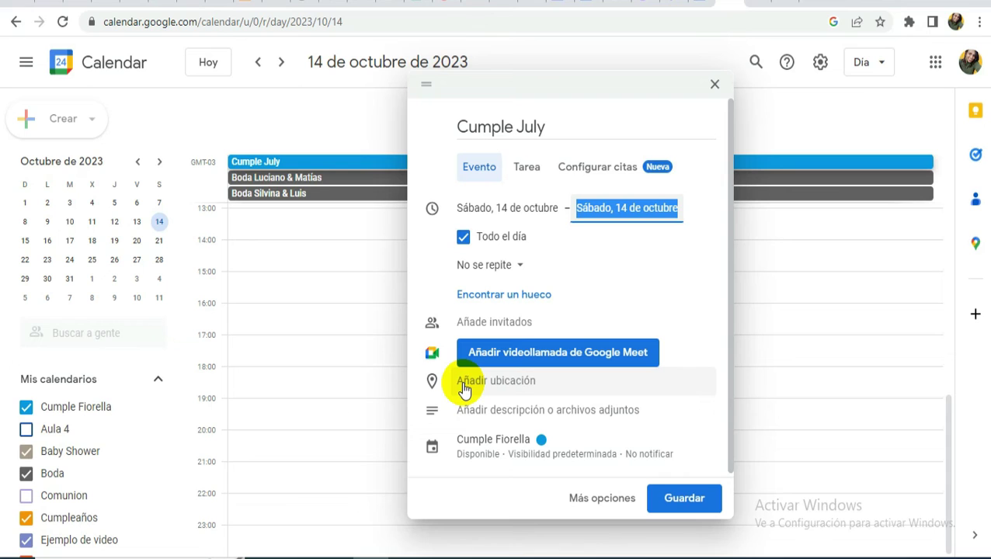
# Step: Assign the birthday event to the Ejemplo Galaxia calendar and set its visibility to Público
pyautogui.scroll(-1, 464, 390)
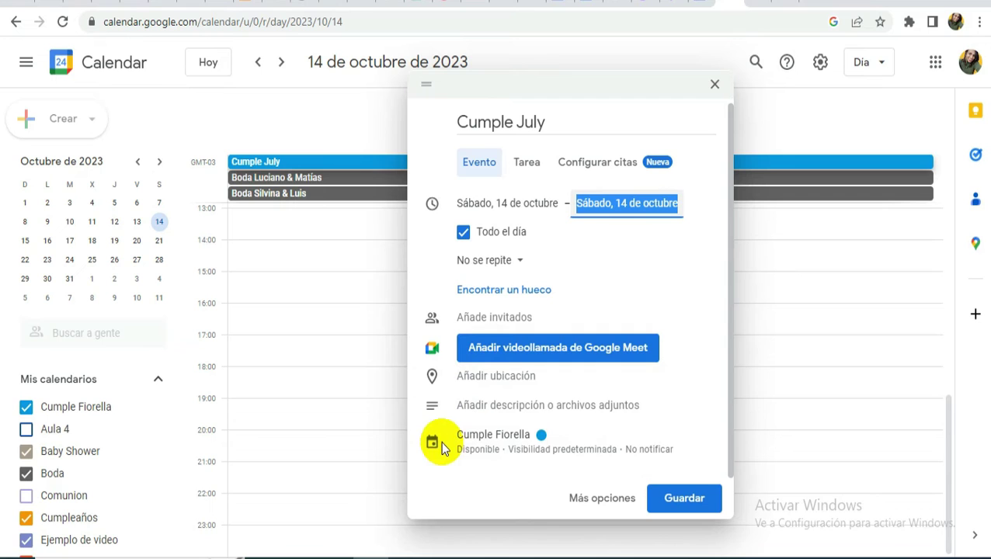
pyautogui.click(518, 444)
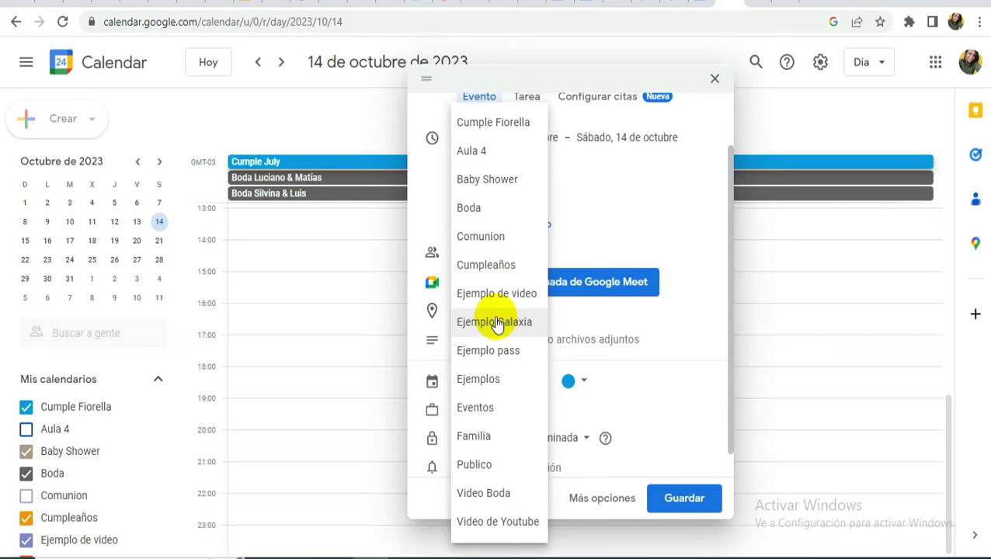
pyautogui.click(528, 325)
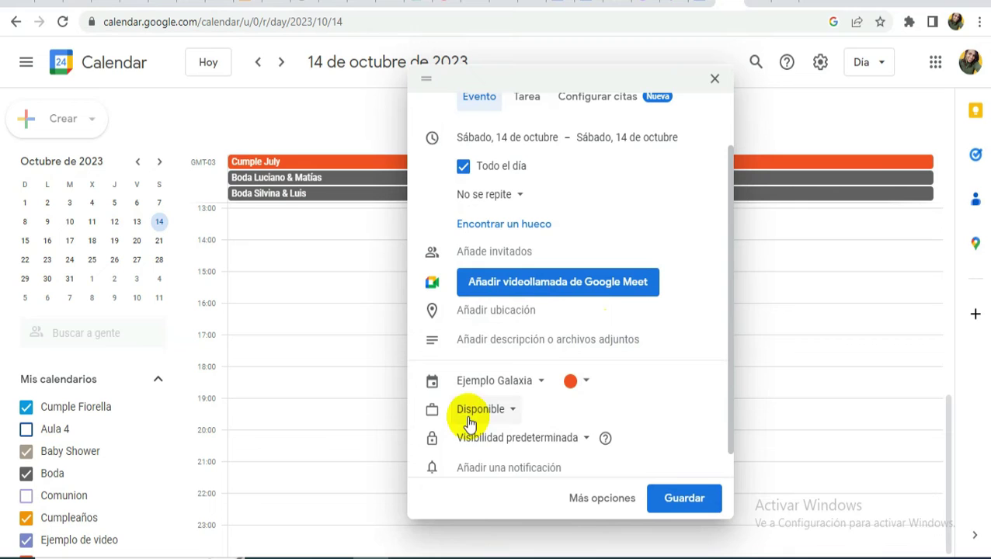
pyautogui.click(480, 438)
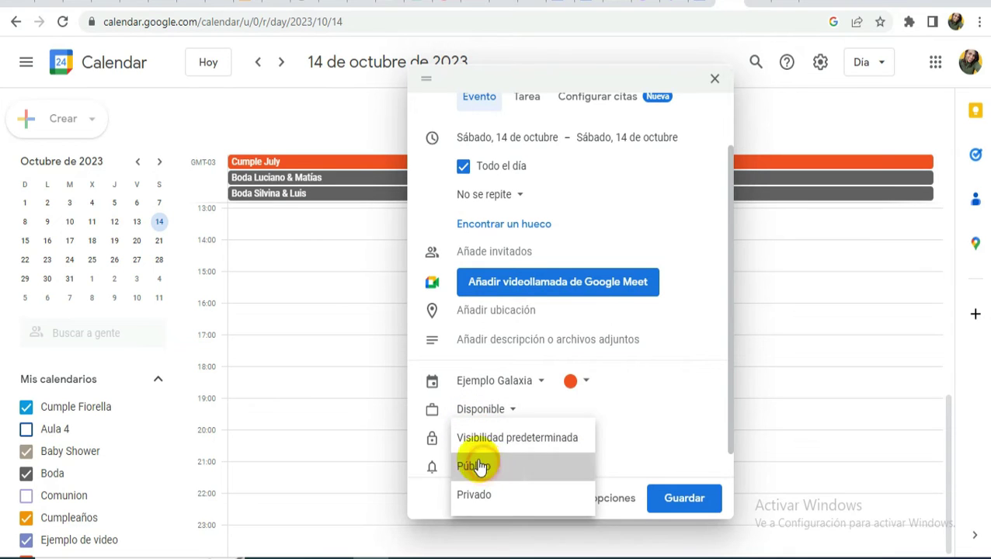
pyautogui.click(479, 466)
# Step: Add a notification for the day before at 09:00 to the birthday event and save it
pyautogui.scroll(-1, 458, 415)
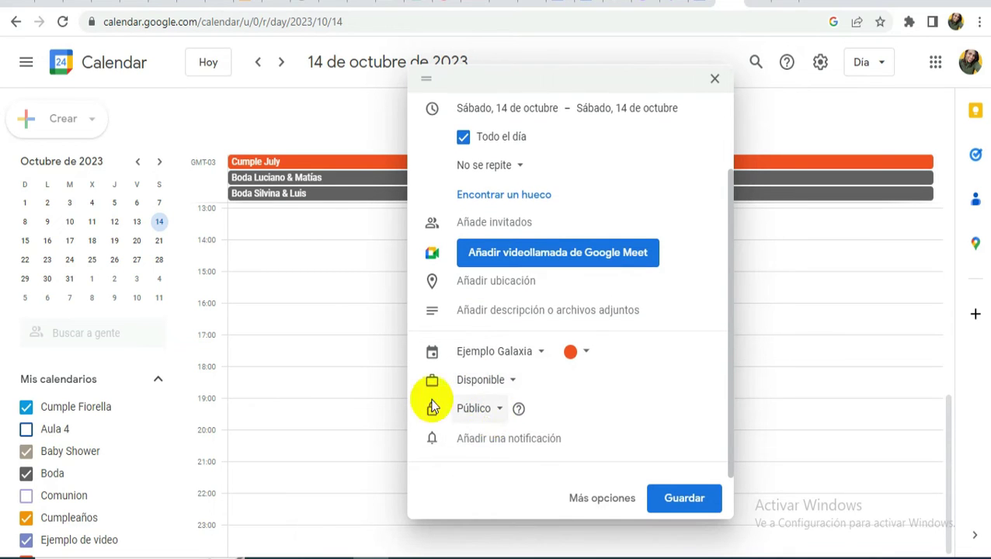
pyautogui.click(478, 441)
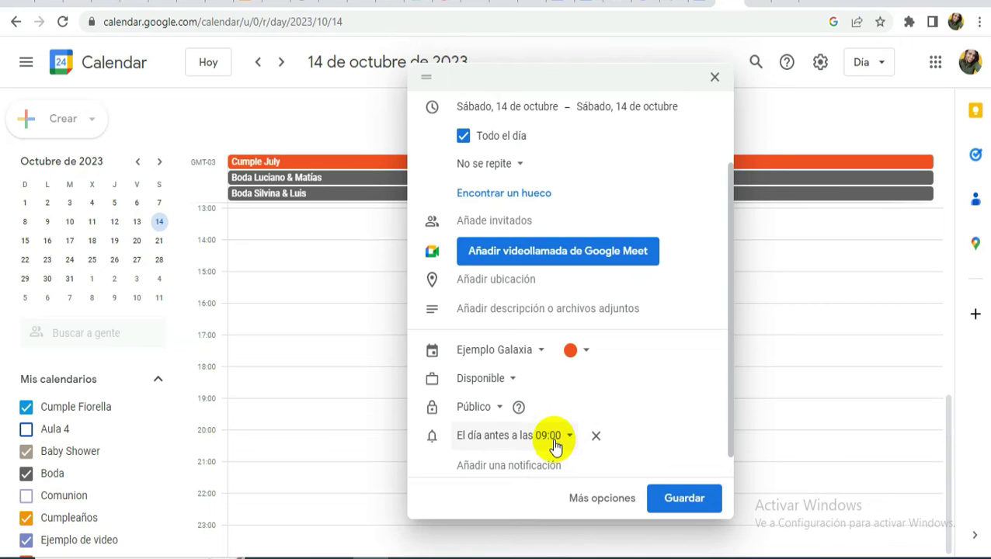
pyautogui.click(684, 503)
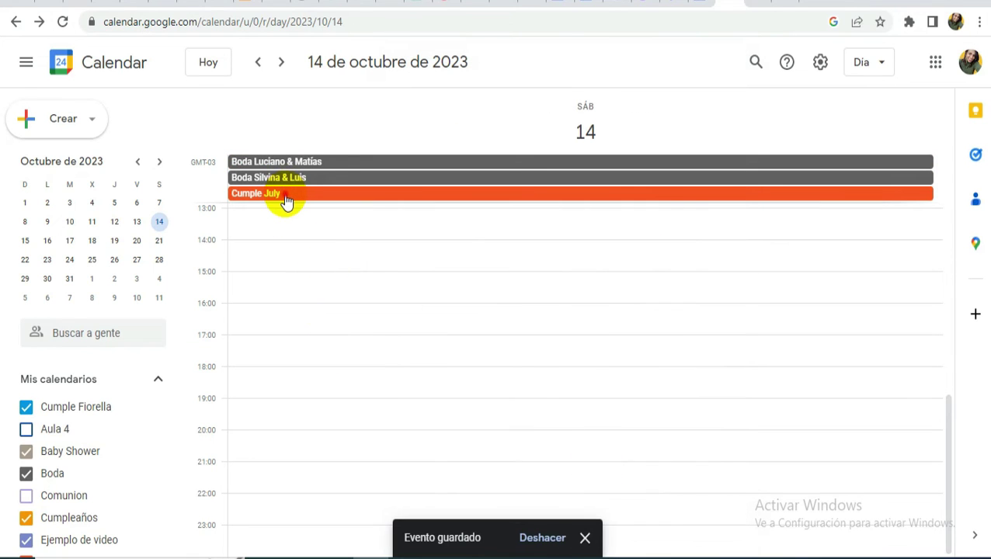
# Step: Publish the saved birthday event from its details and copy the event link
pyautogui.click(283, 195)
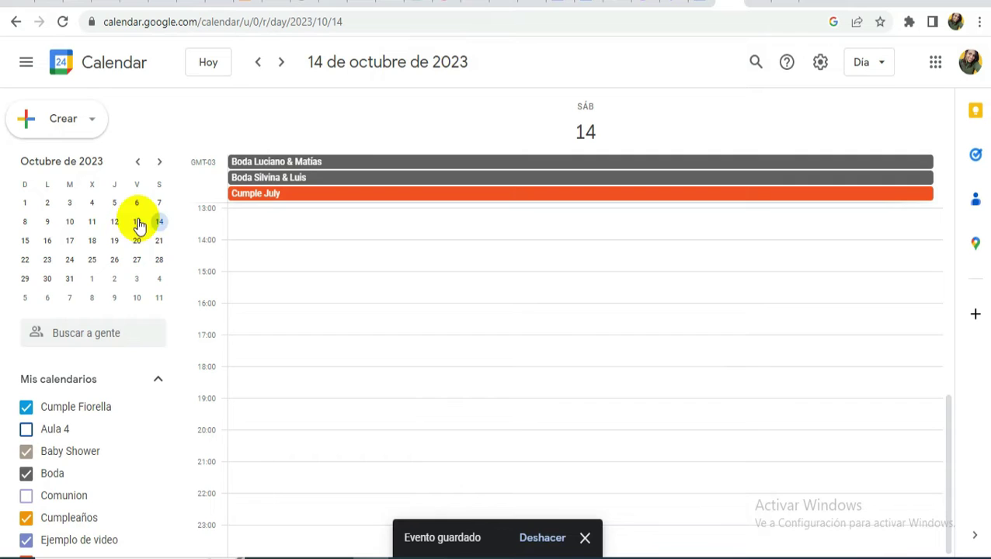
pyautogui.click(679, 179)
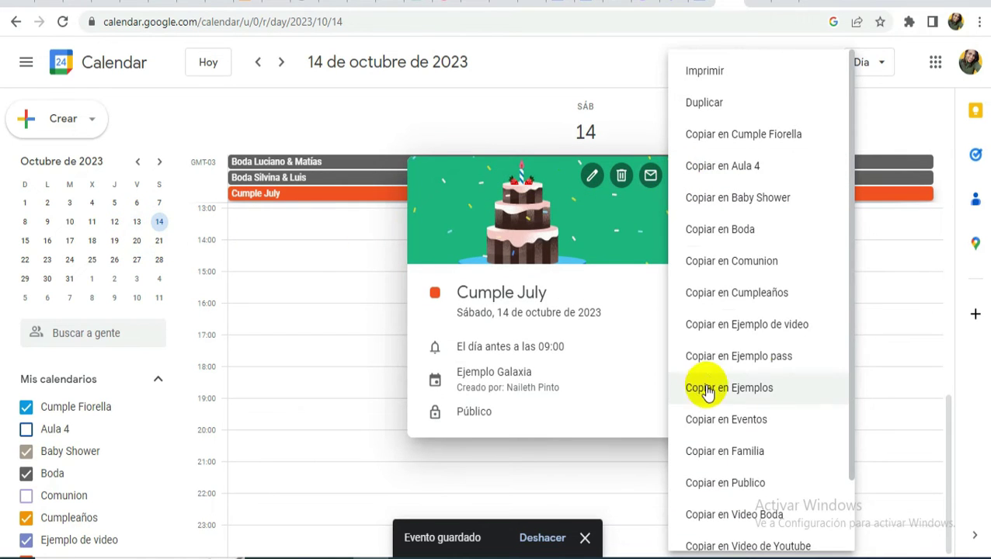
pyautogui.scroll(-3, 745, 411)
pyautogui.click(713, 501)
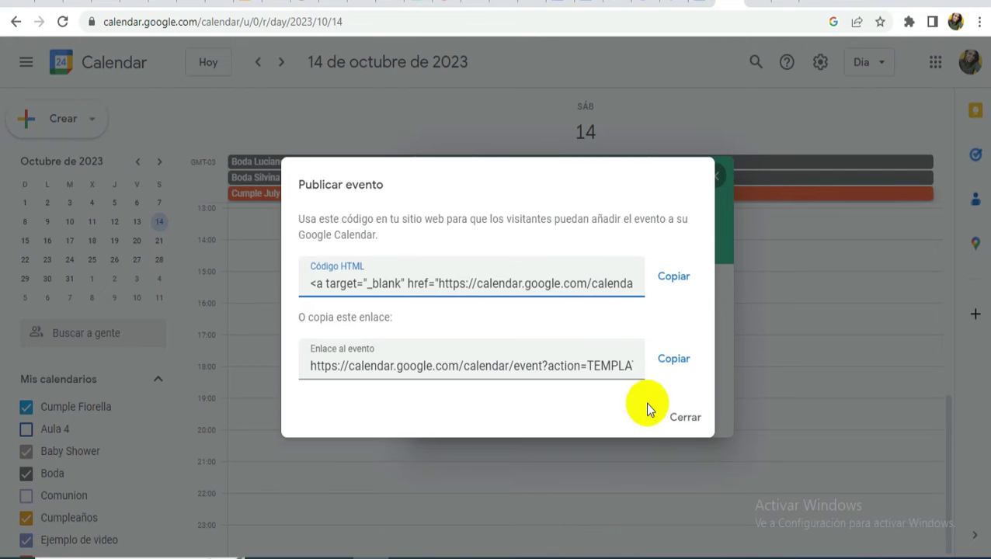
pyautogui.click(674, 361)
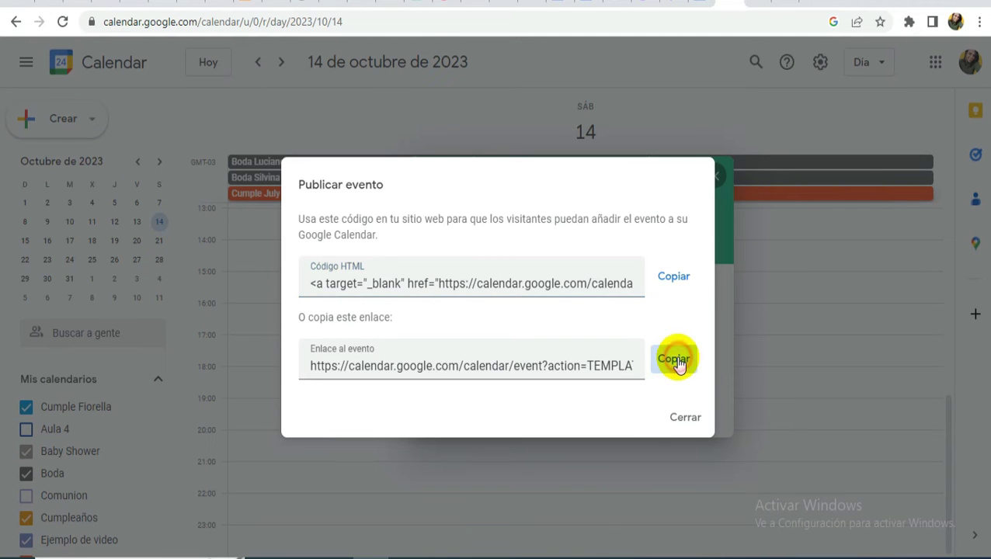
pyautogui.click(684, 417)
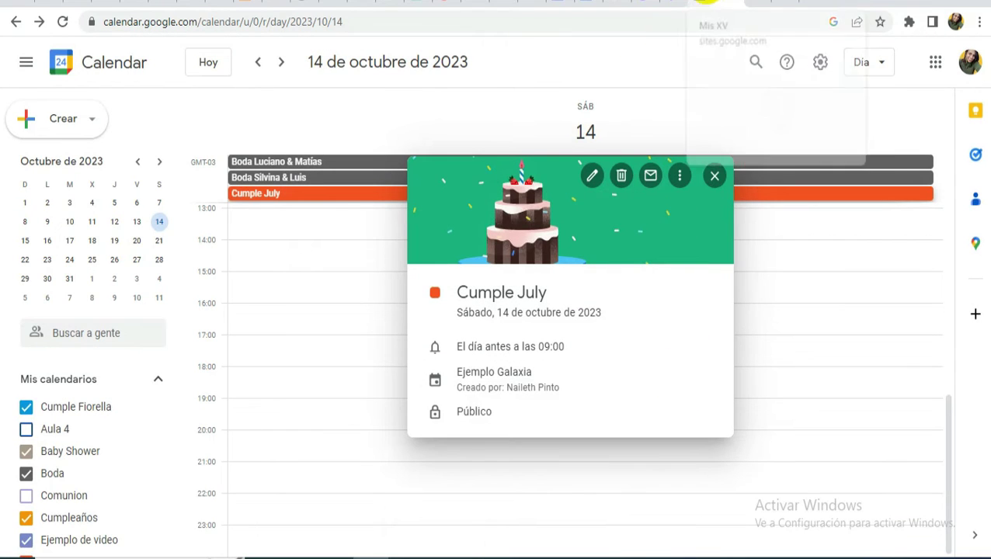
# Step: Switch back to Google Sites, insert the Agendar button with the copied event link, and place it beneath the countdown at the same width
pyautogui.click(703, 3)
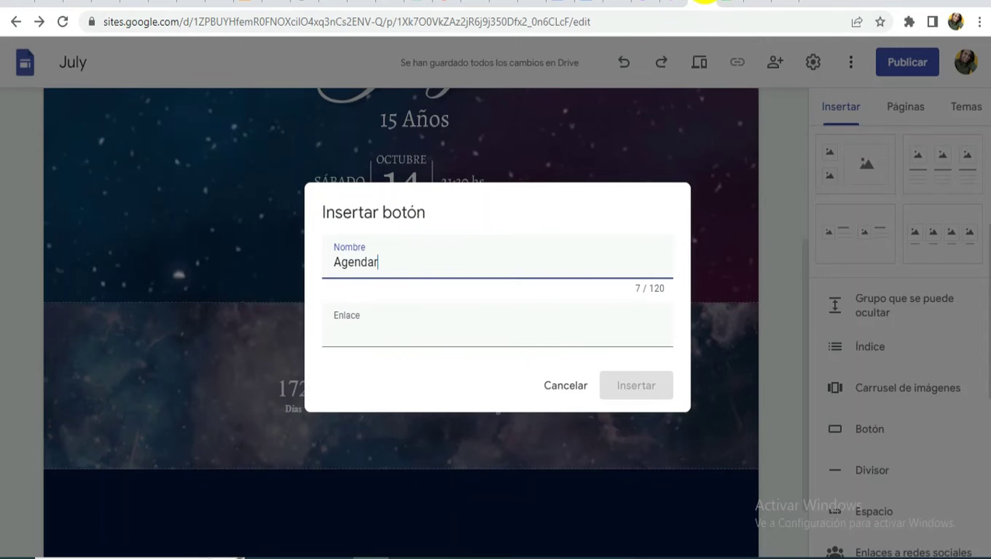
pyautogui.click(381, 332)
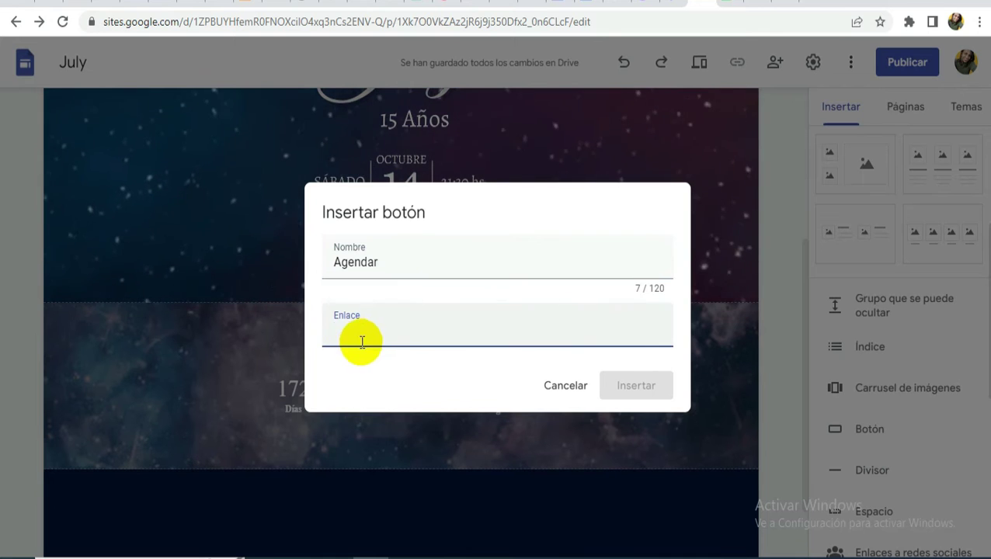
pyautogui.write('a6d23aedbfd19d8ddefcd270fc%40group.calendar.google.com')
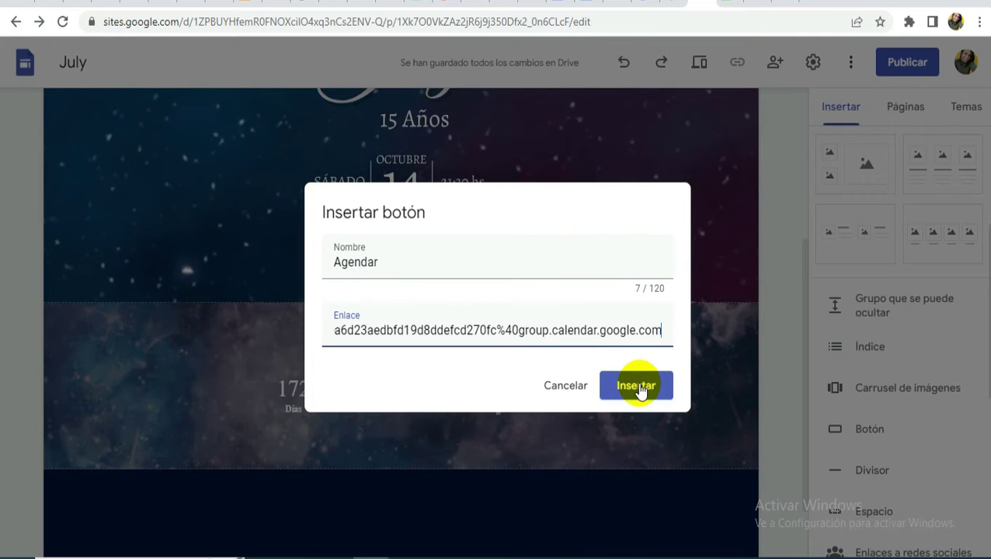
pyautogui.click(639, 391)
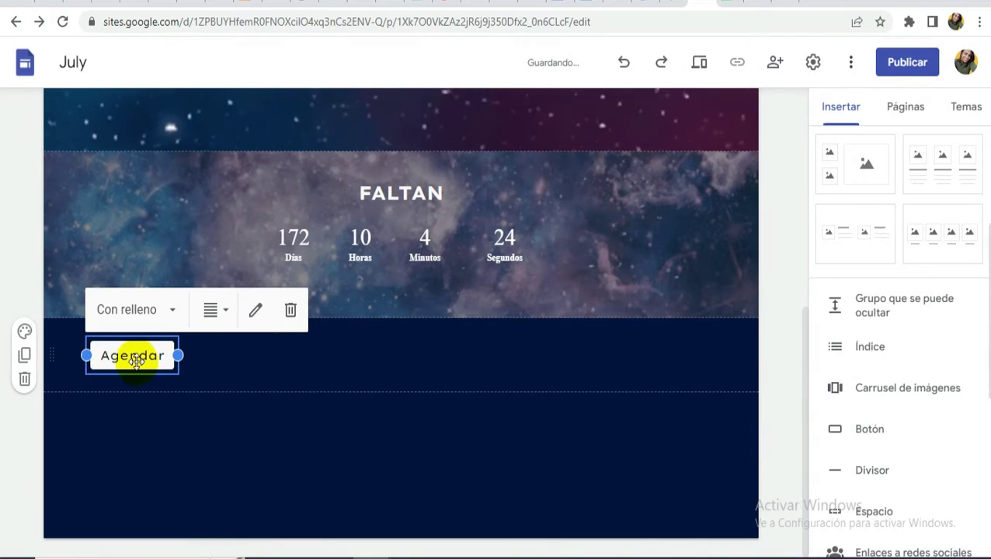
pyautogui.moveTo(162, 353); pyautogui.dragTo(384, 300)
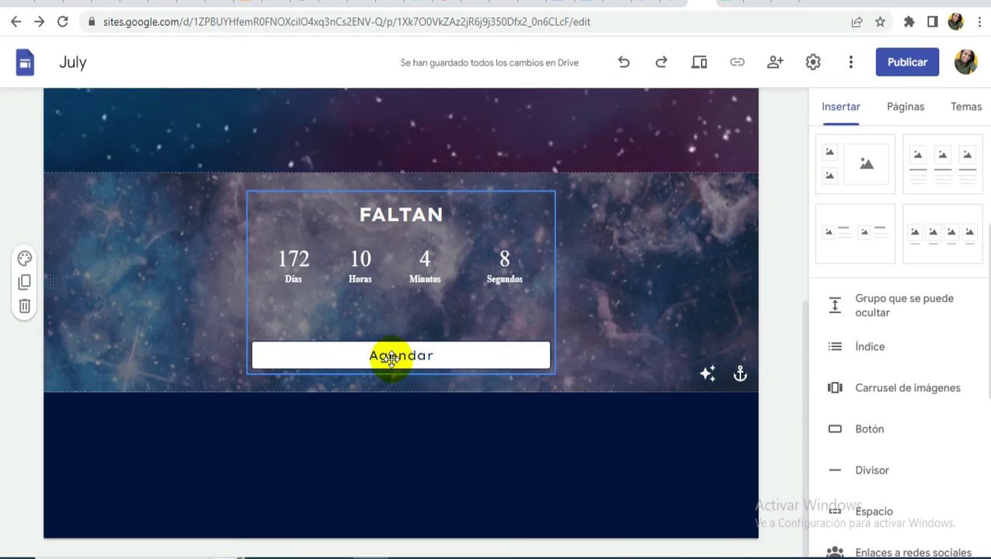
# Step: Set the GALAXIA theme's normal text style to the Great Vibes font at size 14
pyautogui.click(965, 108)
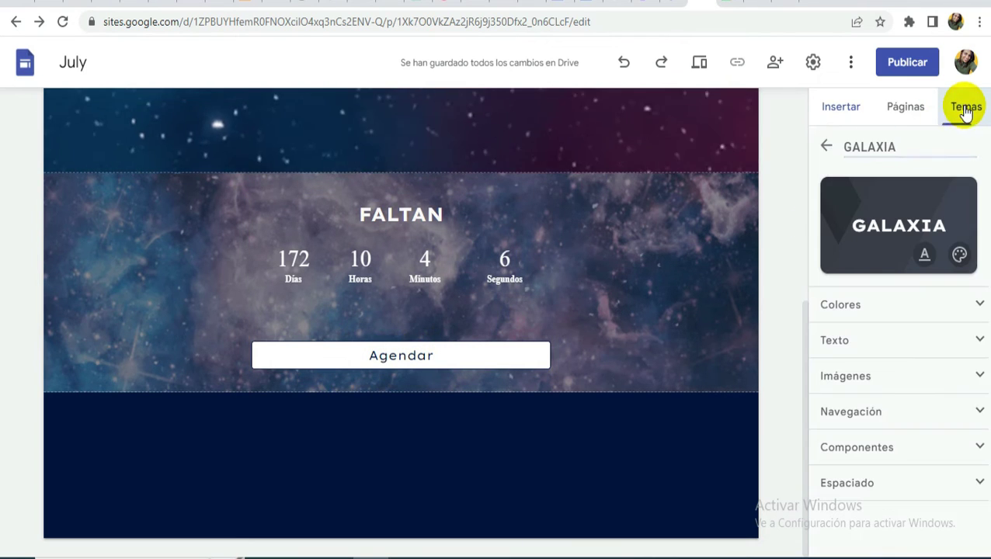
pyautogui.click(847, 345)
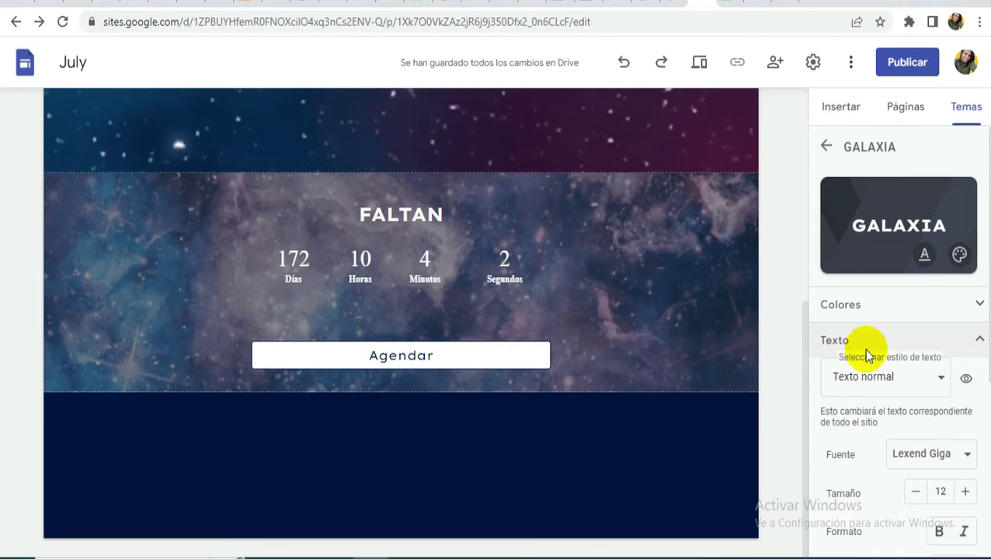
pyautogui.scroll(-3, 907, 442)
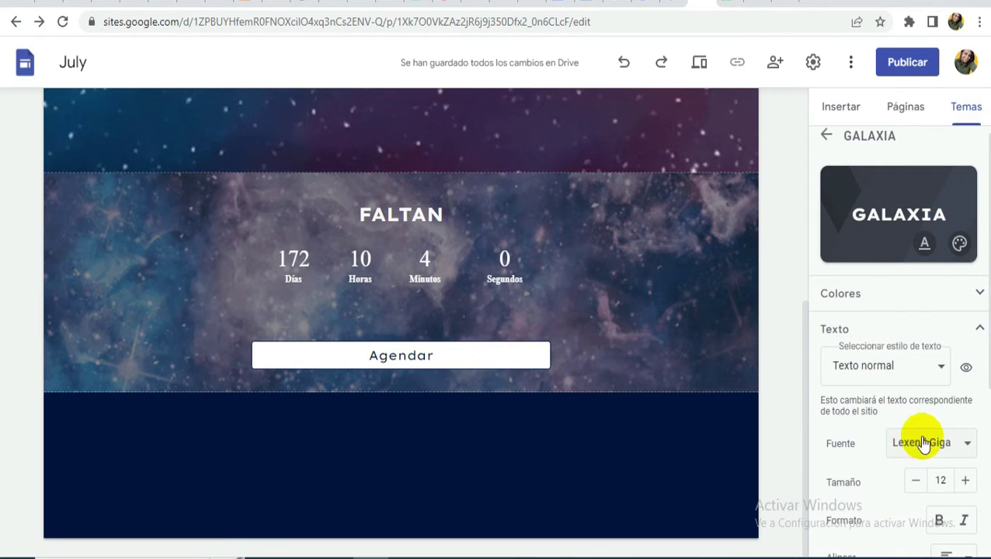
pyautogui.scroll(-1, 907, 407)
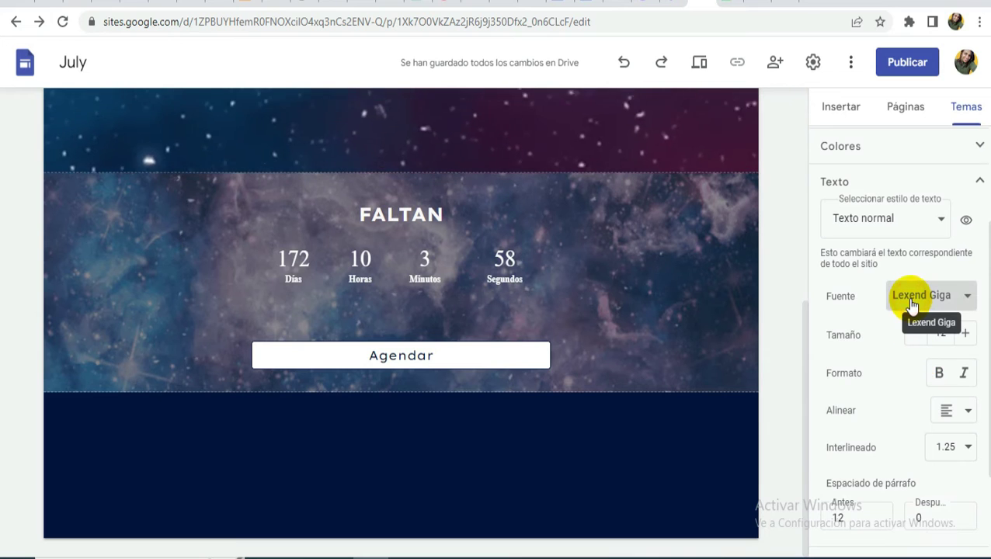
pyautogui.click(912, 304)
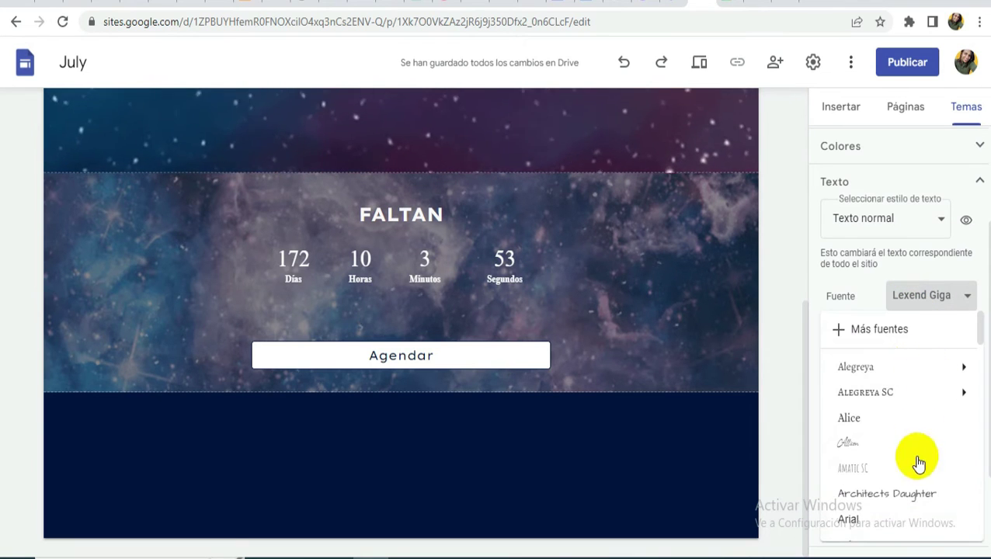
pyautogui.scroll(-2, 866, 462)
pyautogui.scroll(-5, 875, 472)
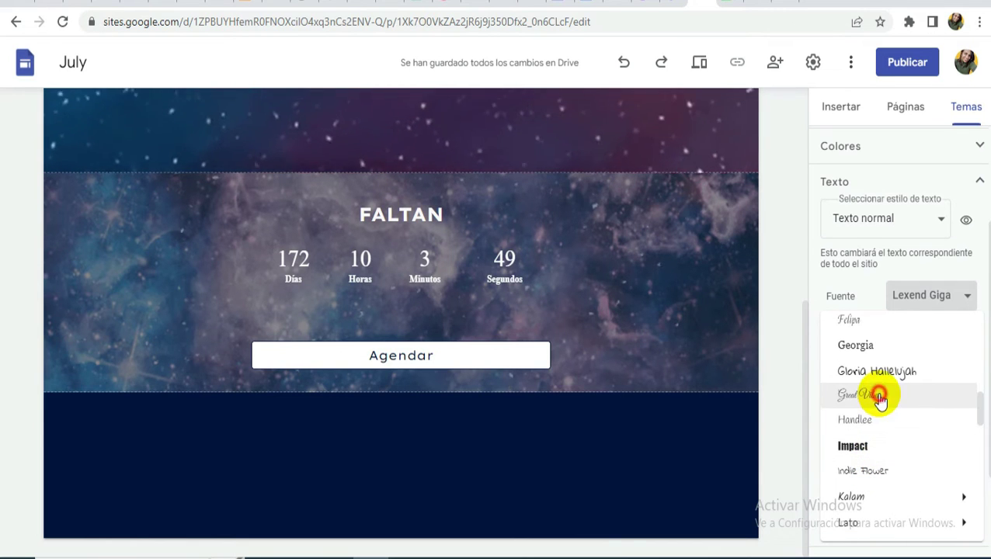
pyautogui.click(882, 398)
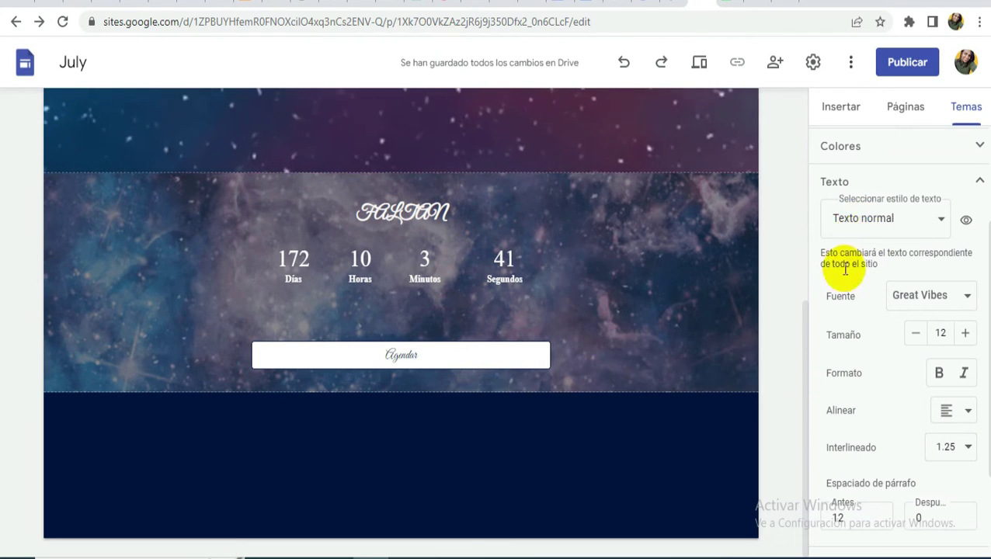
pyautogui.click(964, 336)
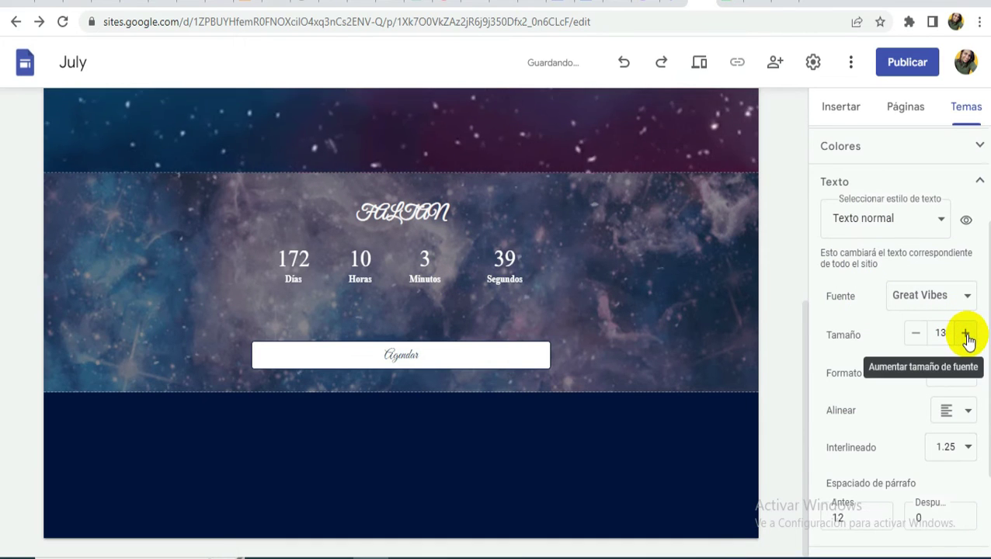
pyautogui.click(965, 335)
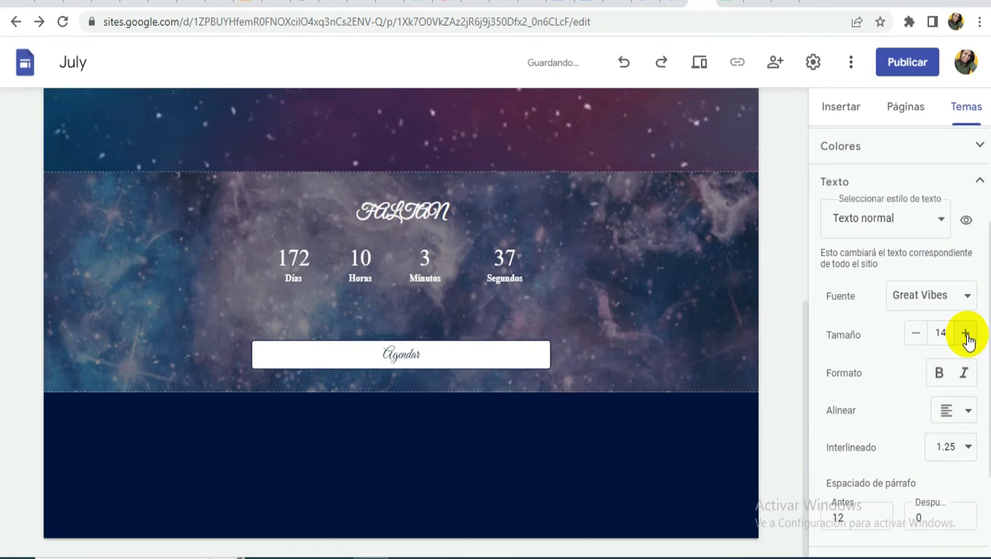
# Step: Set the FALTAN heading above the countdown to Alegreya SC in Negrita weight at size 20
pyautogui.click(435, 210)
pyautogui.moveTo(459, 213); pyautogui.dragTo(326, 201)
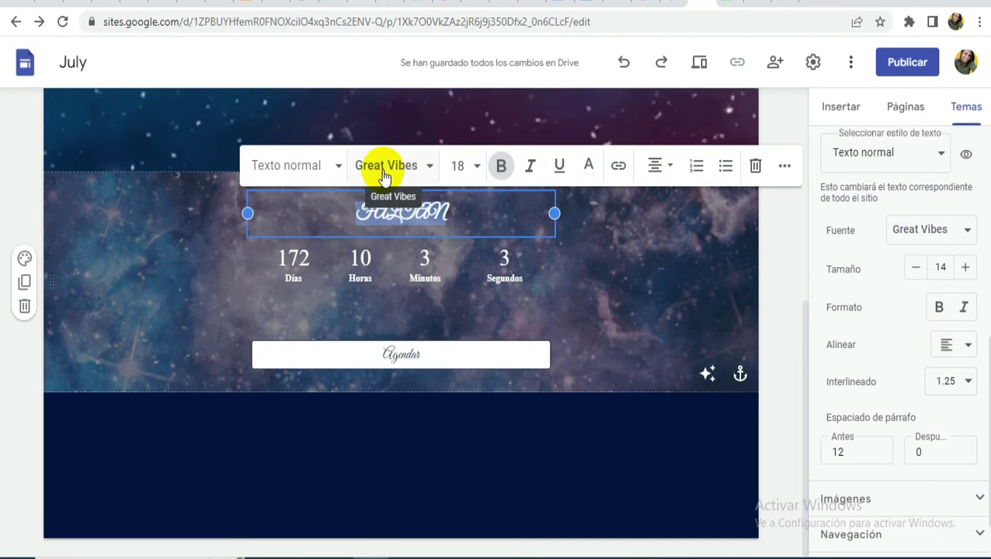
pyautogui.click(384, 174)
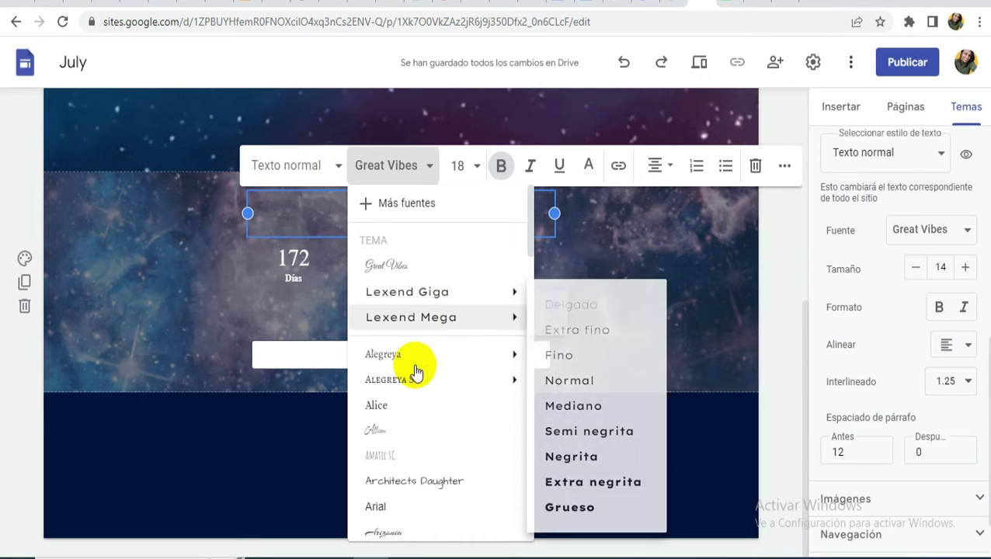
pyautogui.moveTo(404, 380)
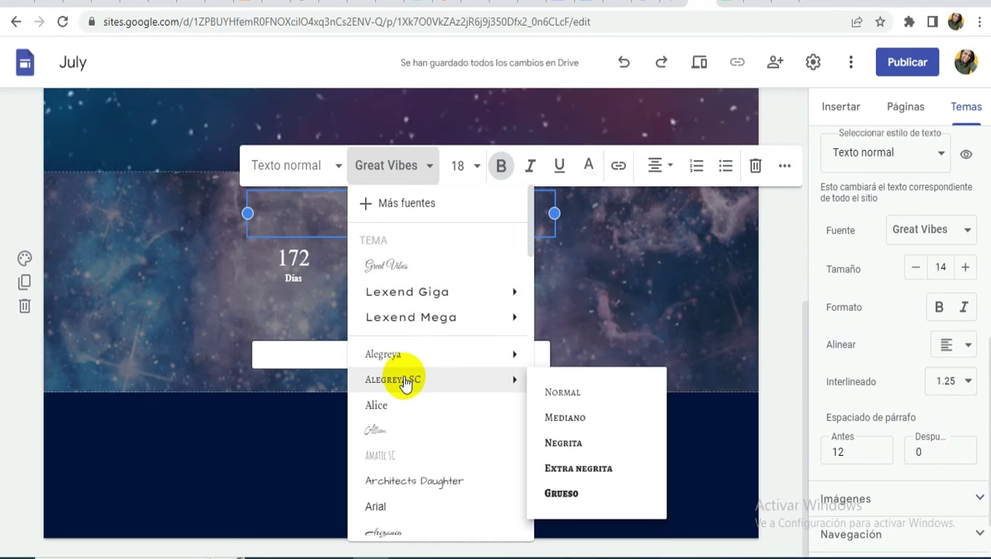
pyautogui.click(562, 448)
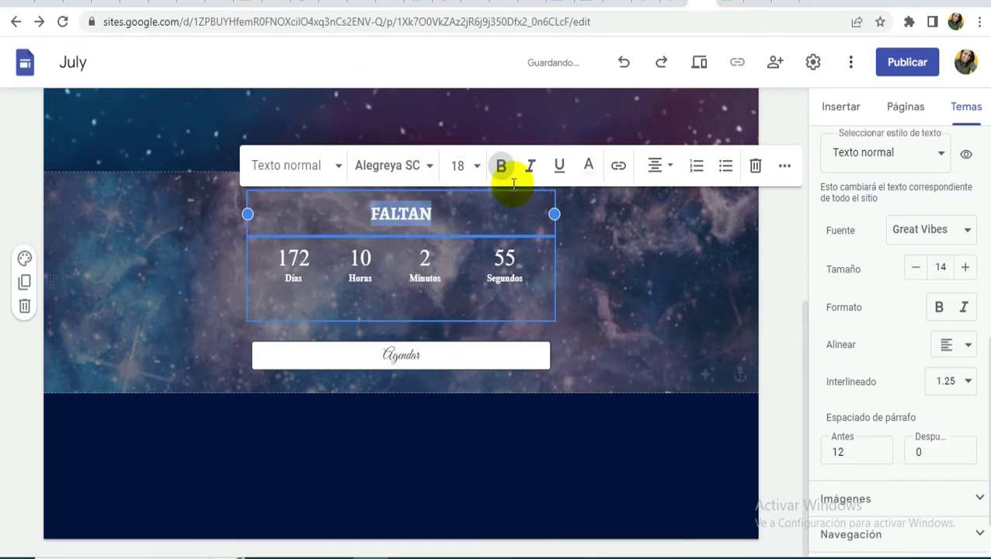
pyautogui.click(460, 168)
pyautogui.doubleClick(459, 166)
pyautogui.write('20')
pyautogui.press('Return')
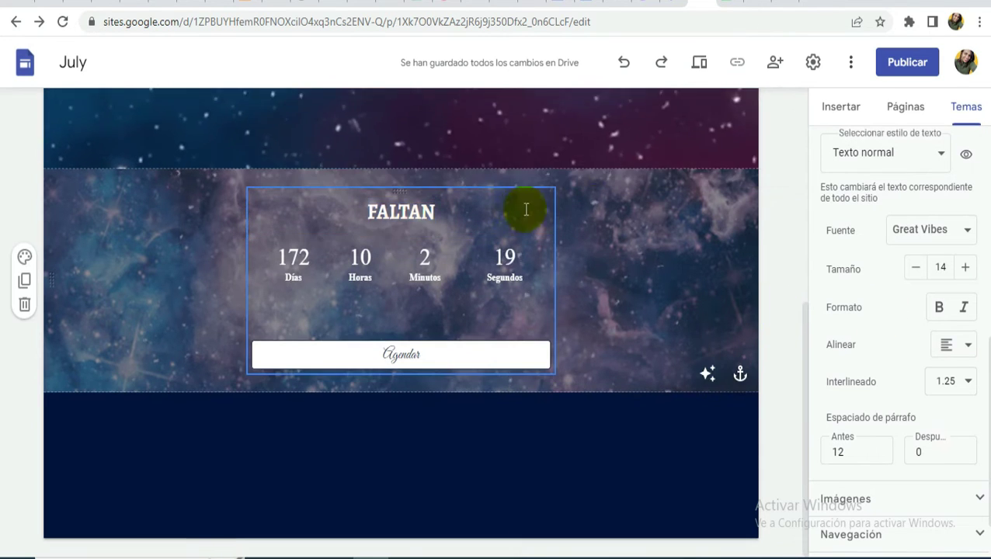
# Step: Insert a text box beneath the Agendar button in the countdown section and enter "Lugar de Celebración"
pyautogui.click(839, 109)
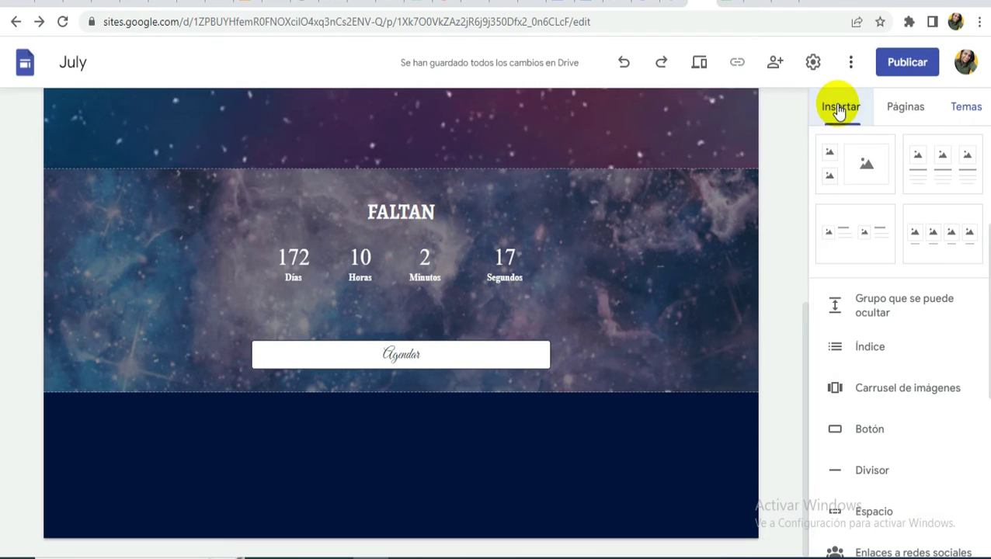
pyautogui.scroll(5, 883, 389)
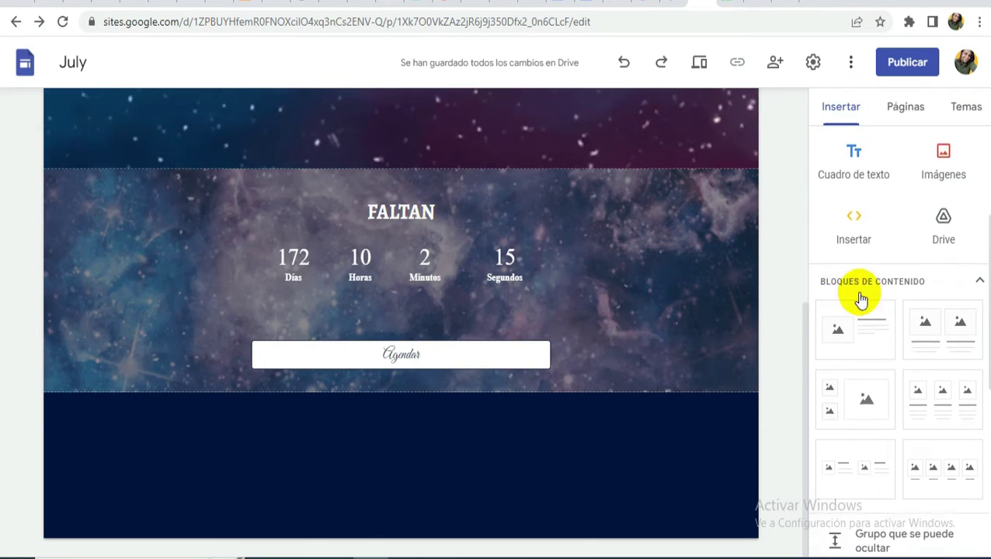
pyautogui.click(858, 165)
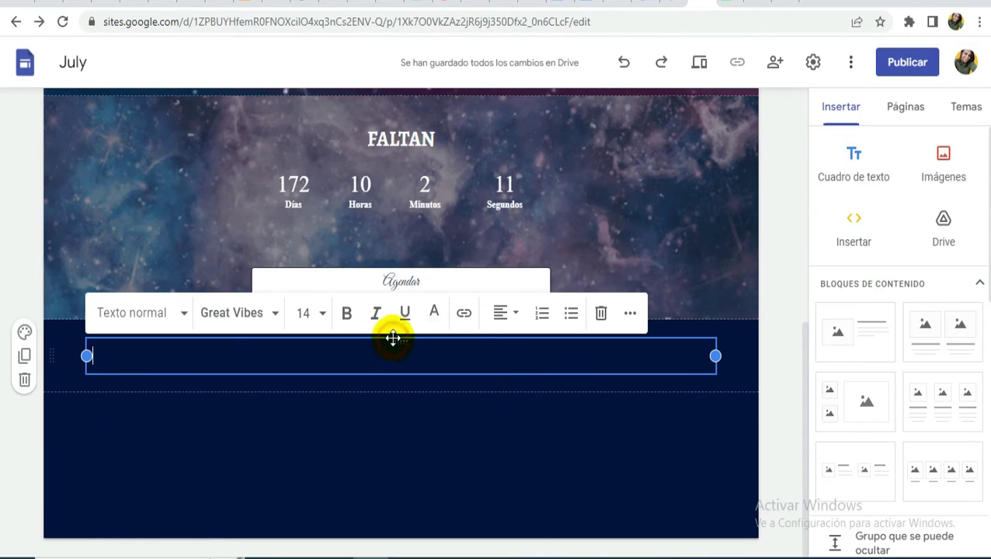
pyautogui.moveTo(393, 338); pyautogui.dragTo(404, 315)
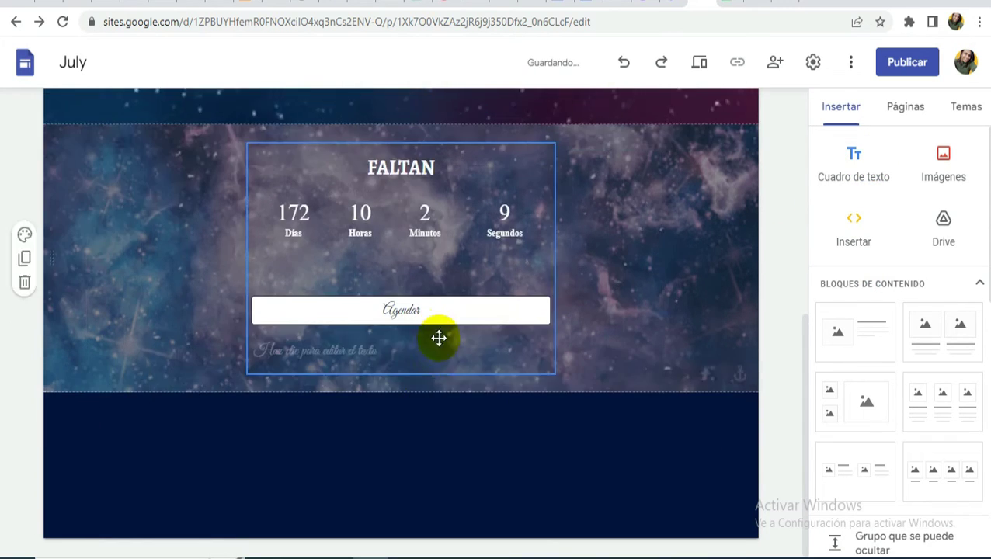
pyautogui.scroll(1, 439, 338)
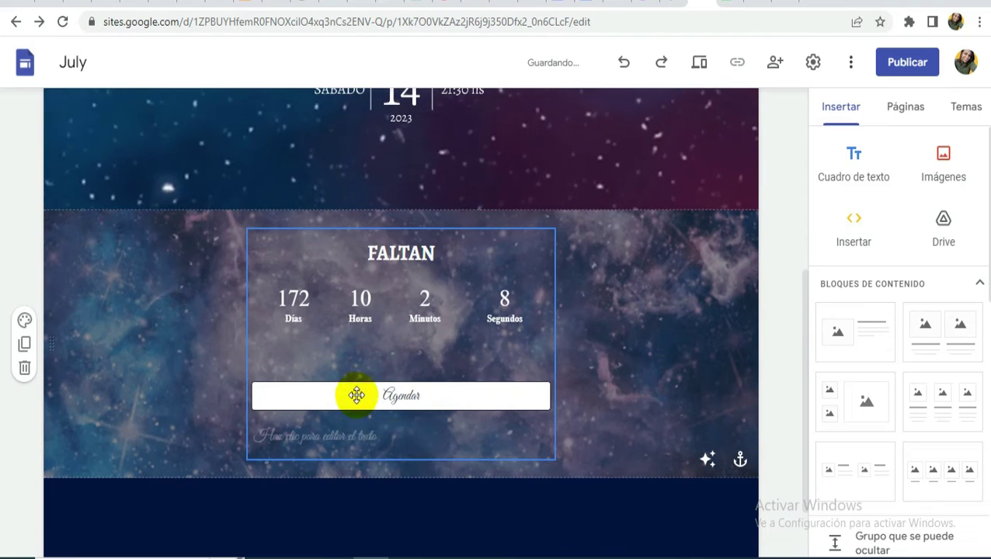
pyautogui.click(372, 438)
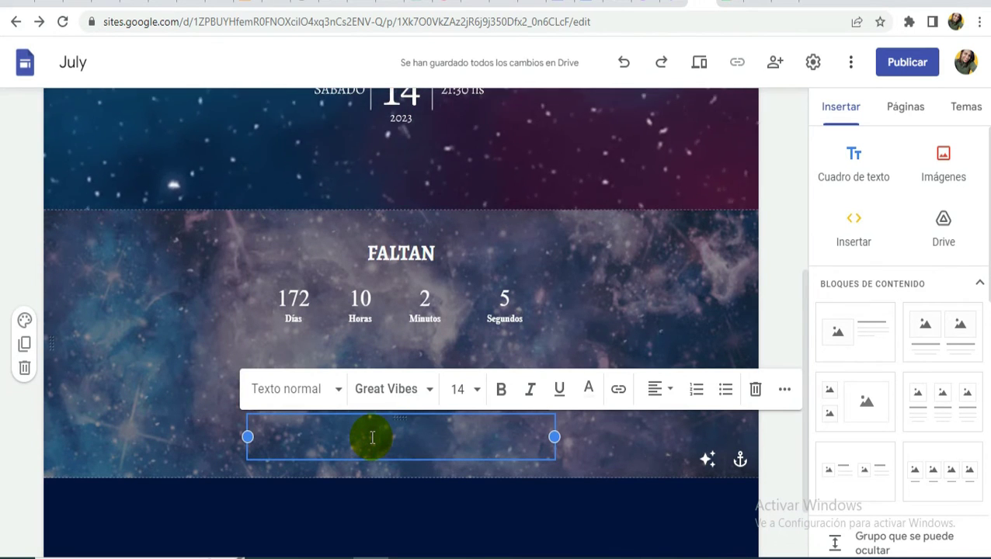
pyautogui.write('Lugar de Celebración')
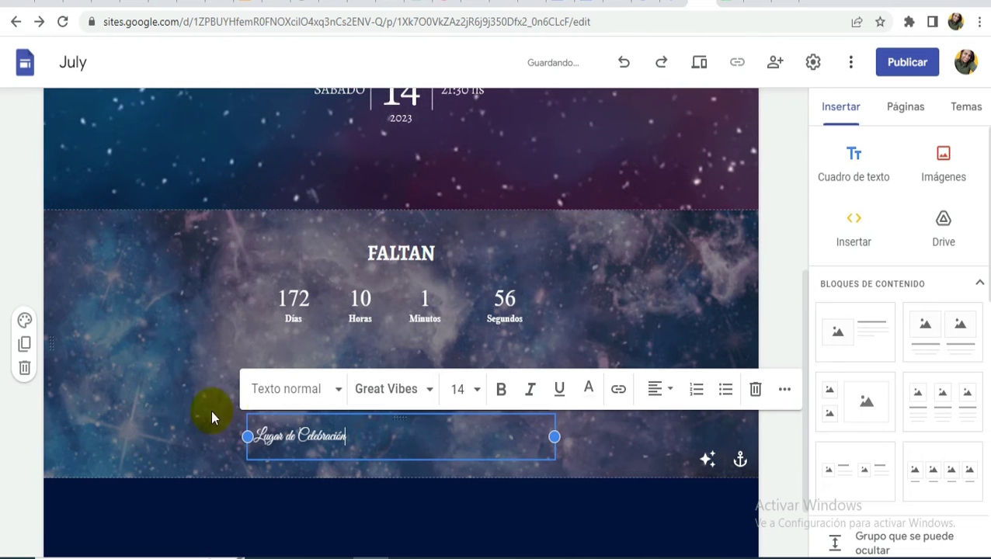
# Step: Set the "Lugar de Celebración" text to size 30 and centre it
pyautogui.hotkey('ctrl', 'a')
pyautogui.click(460, 389)
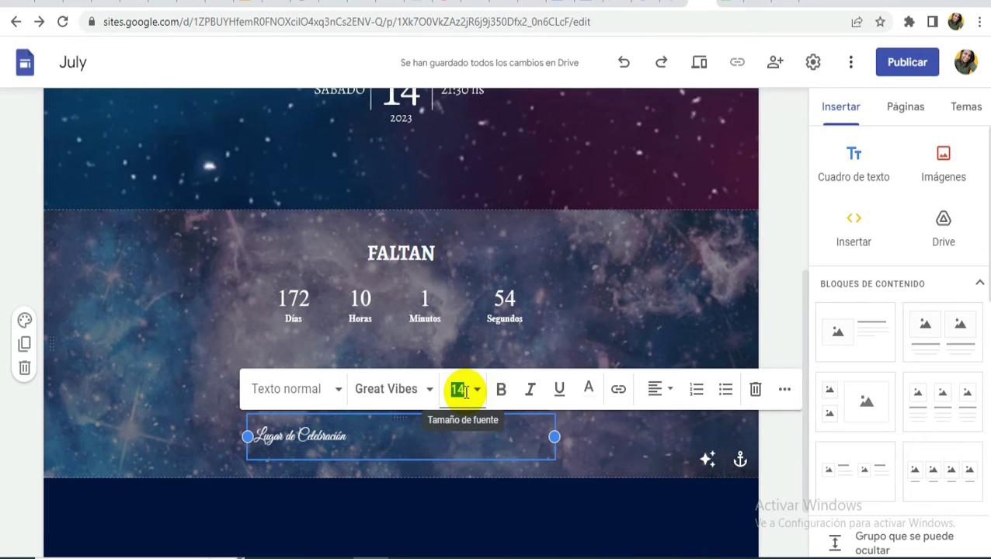
pyautogui.write('20')
pyautogui.press('Return')
pyautogui.click(458, 389)
pyautogui.write('30')
pyautogui.press('Return')
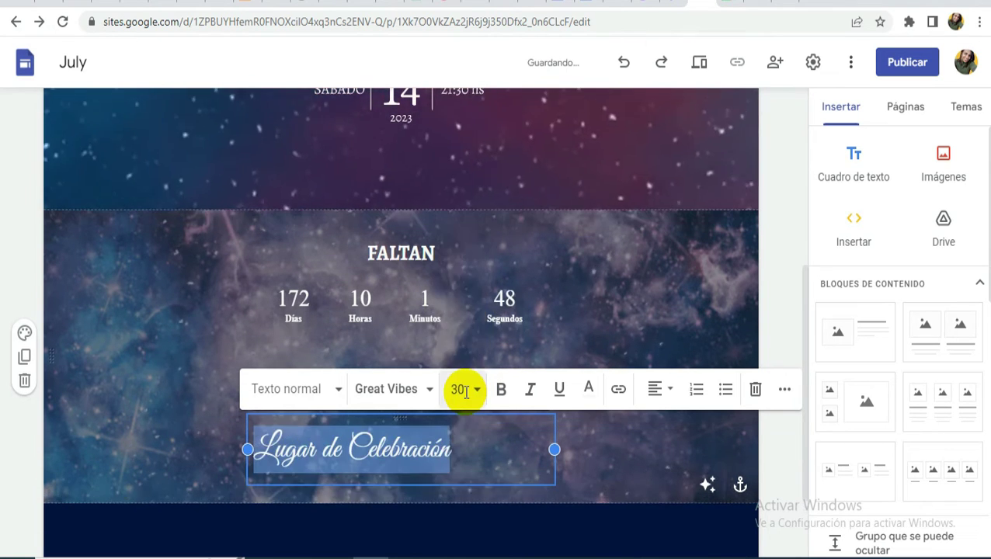
pyautogui.click(655, 389)
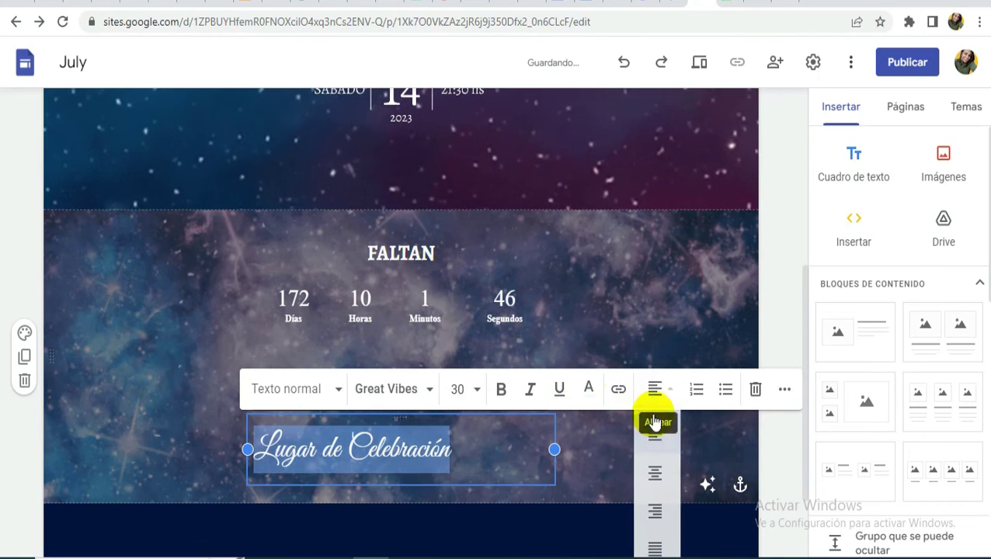
pyautogui.click(654, 472)
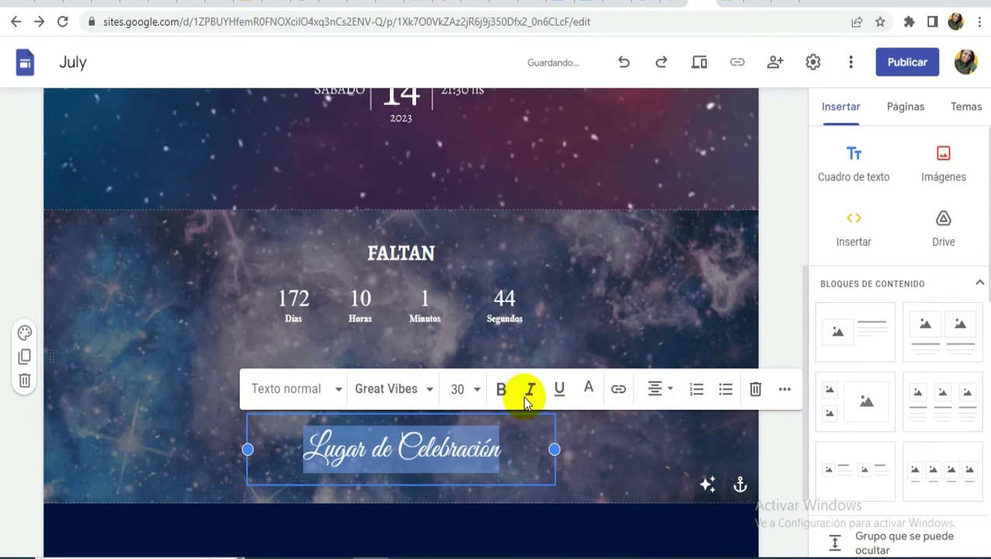
pyautogui.press('Right')
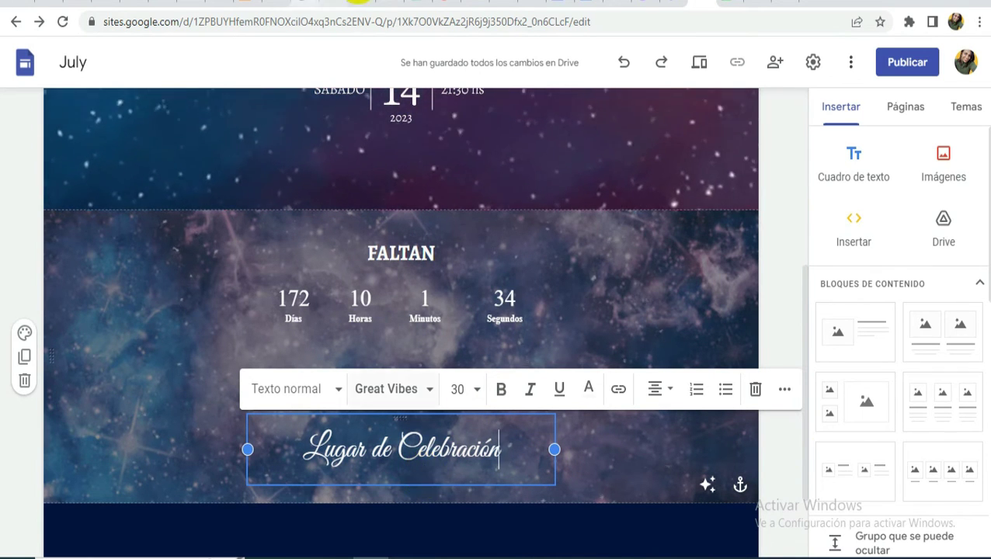
# Step: Open Google Maps in a new browser tab, go to the Magalon Eventos venue and copy its share link
pyautogui.click(812, 2)
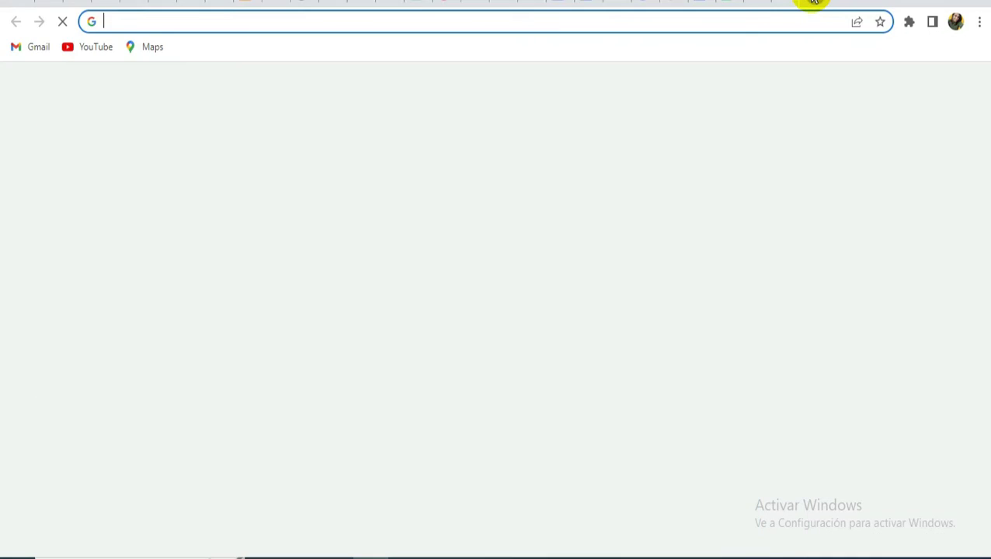
pyautogui.click(147, 47)
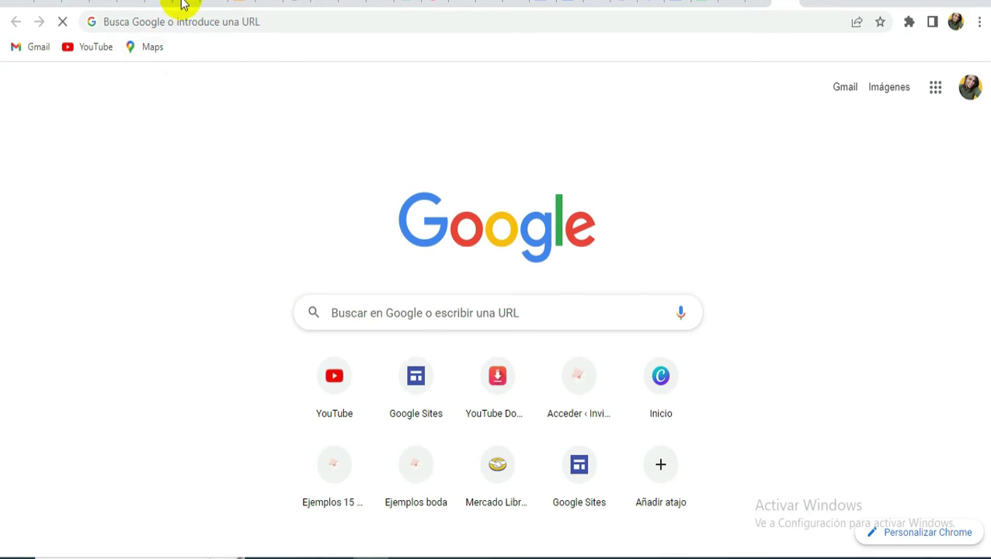
pyautogui.click(150, 48)
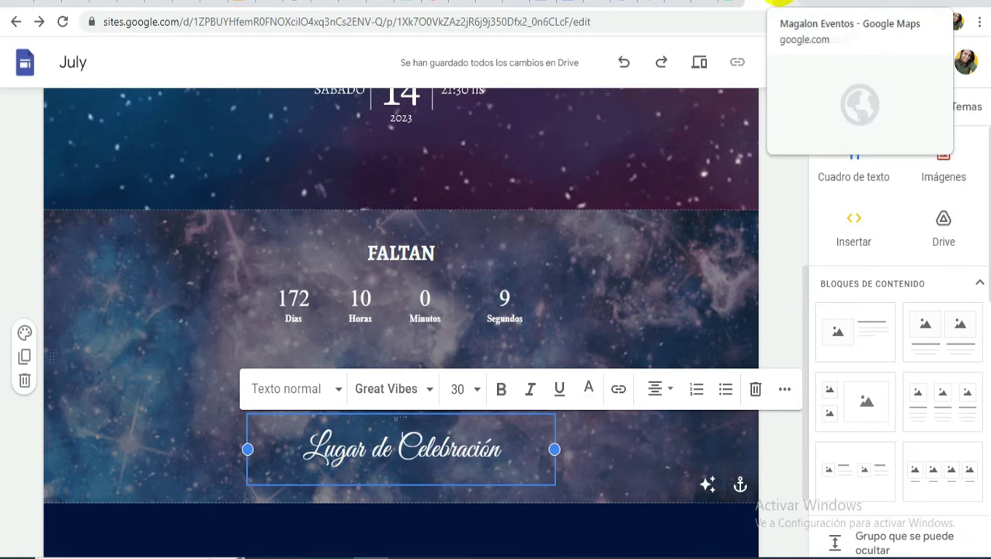
pyautogui.click(779, 4)
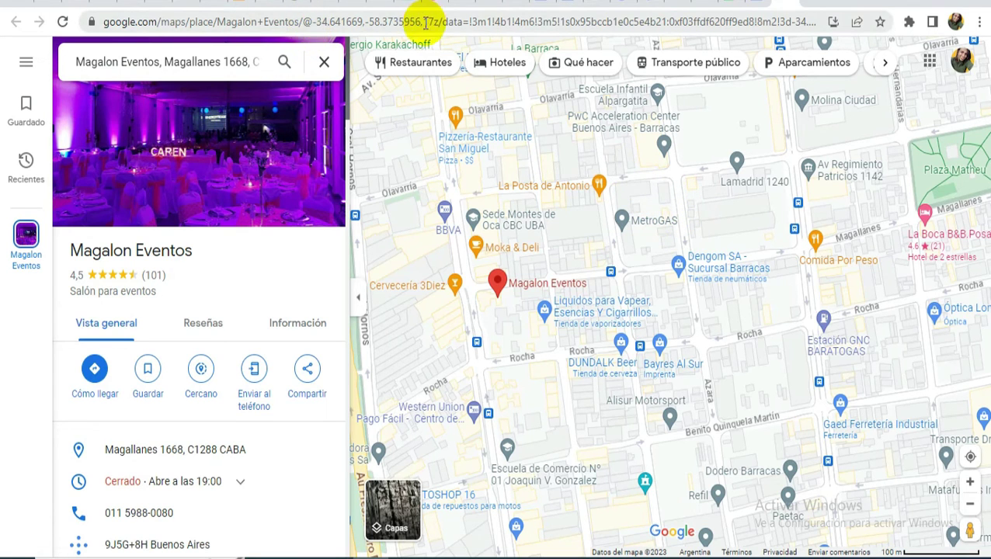
pyautogui.moveTo(422, 22); pyautogui.dragTo(322, 21)
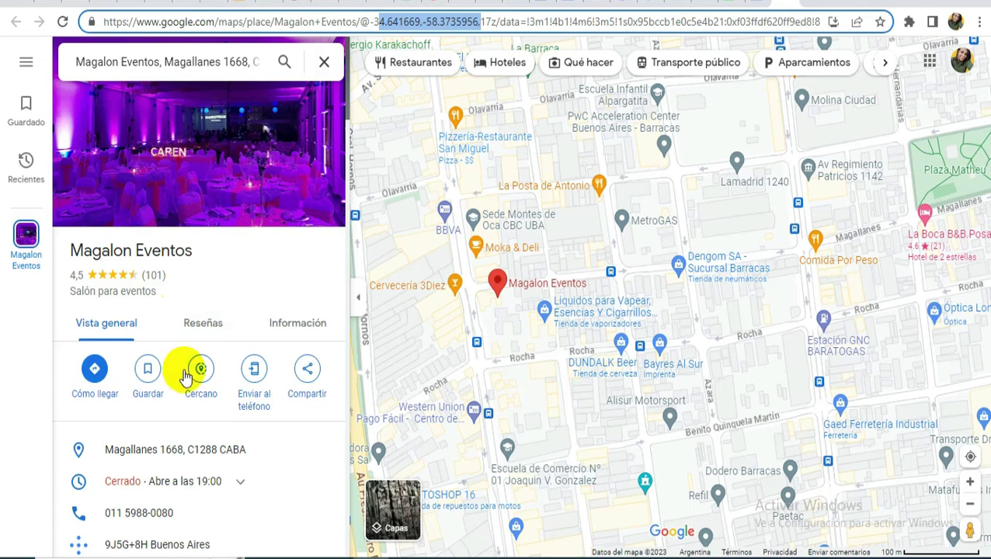
pyautogui.click(305, 370)
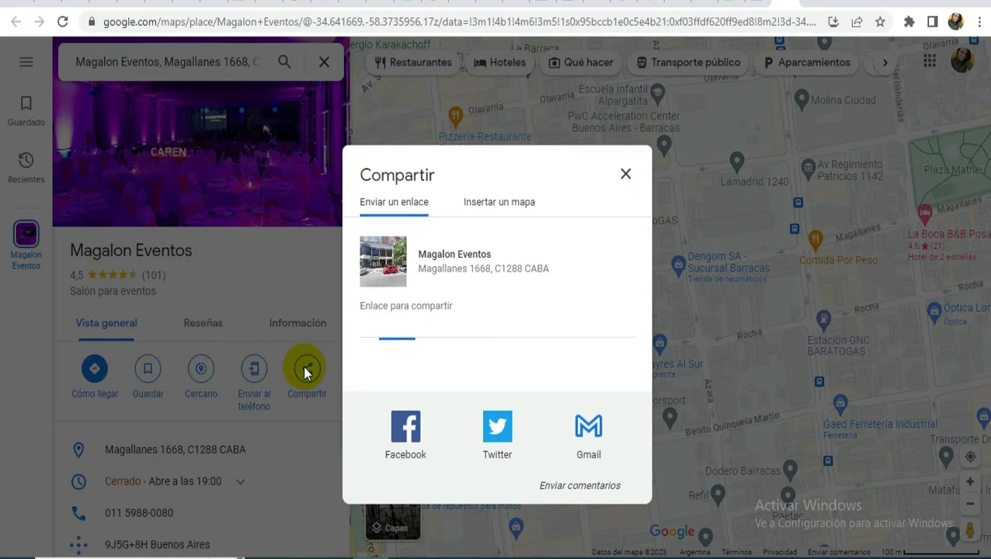
pyautogui.click(598, 331)
pyautogui.hotkey('ctrl', 'c')
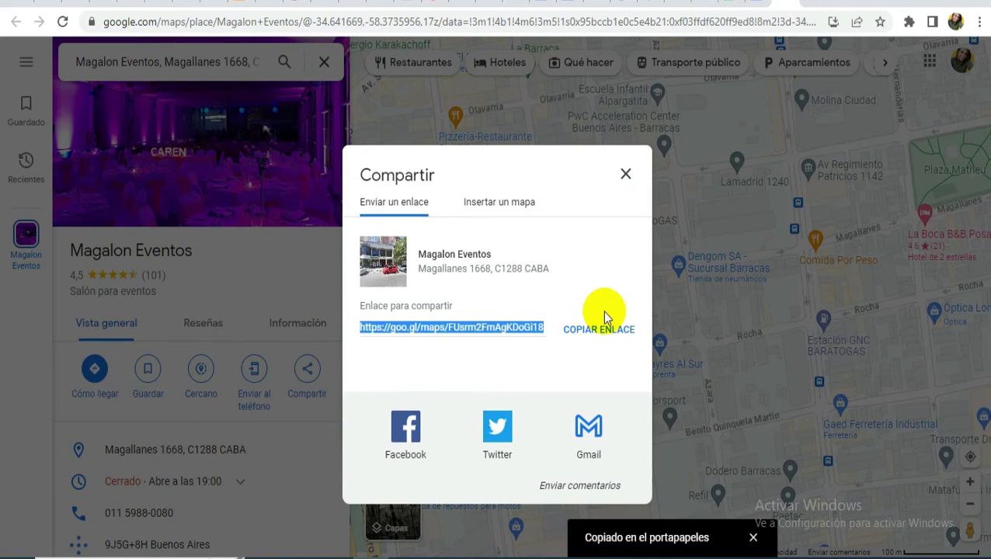
# Step: Switch back to Google Sites, insert a "Ver ubicación" button with the copied Maps link, and place it beneath "Lugar de Celebración"
pyautogui.click(763, 2)
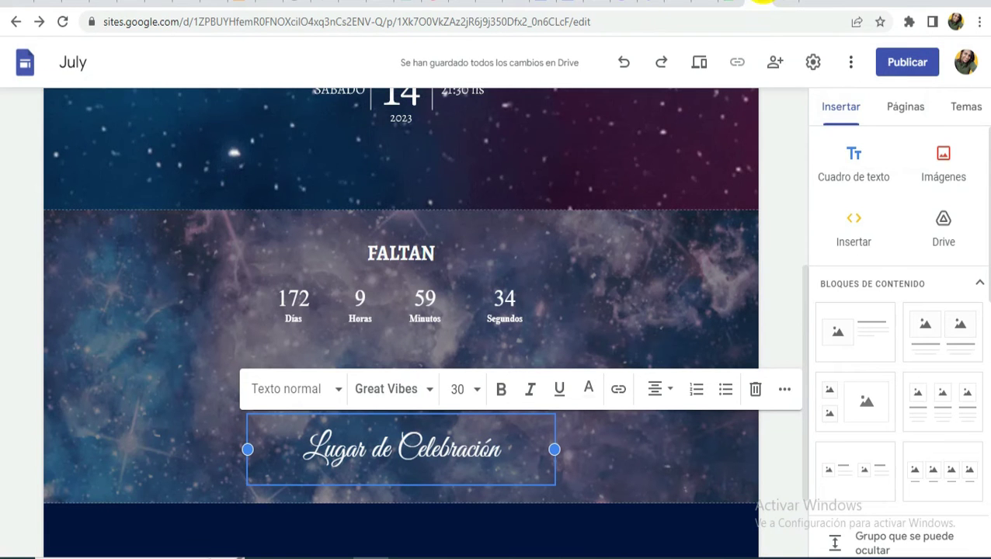
pyautogui.click(840, 106)
pyautogui.scroll(-5, 907, 299)
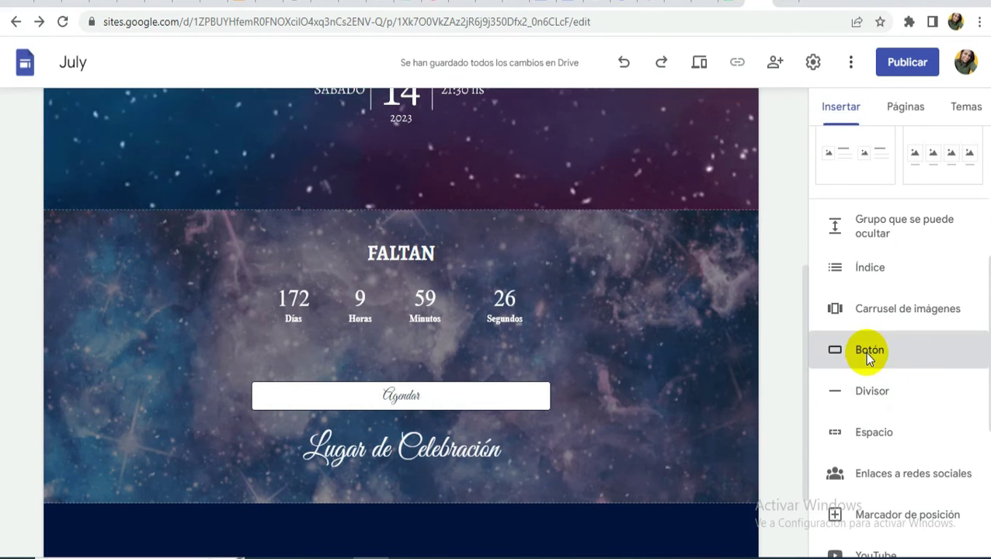
pyautogui.click(866, 353)
pyautogui.write('Ver ub')
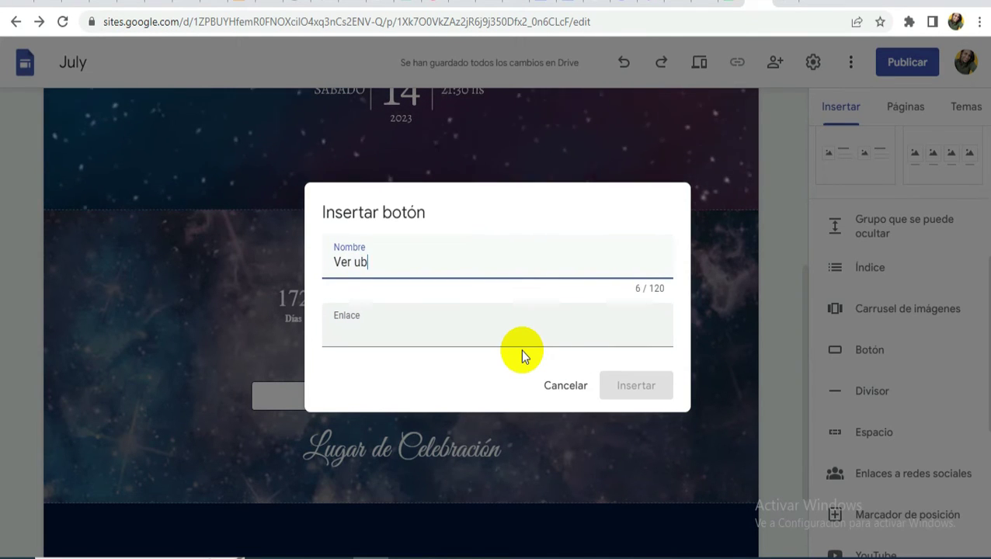
pyautogui.write('icación')
pyautogui.press('Tab')
pyautogui.hotkey('ctrl', 'v')
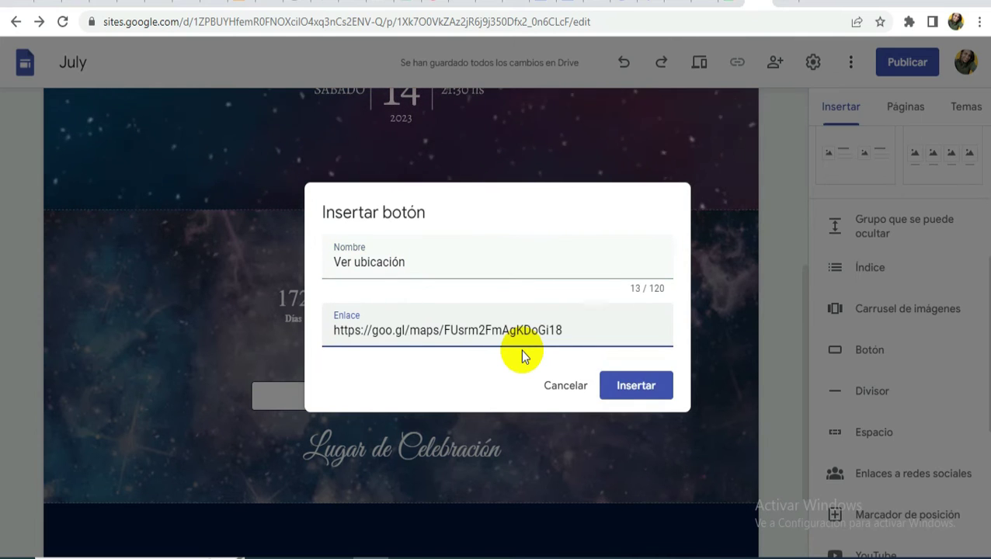
pyautogui.click(662, 391)
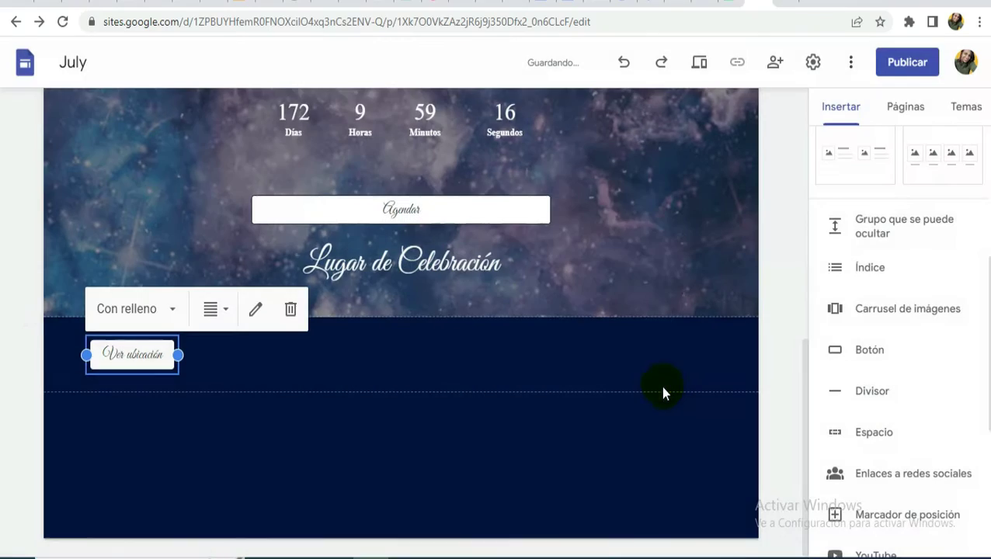
pyautogui.moveTo(140, 357); pyautogui.dragTo(430, 309)
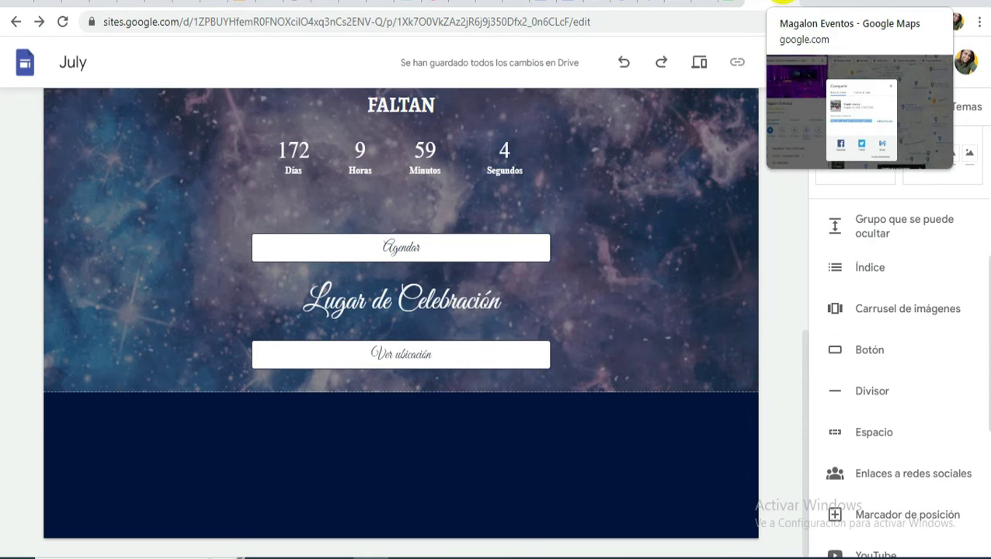
# Step: Switch to Google Maps and copy the medium-size map embed HTML for Magalon Eventos
pyautogui.click(783, 2)
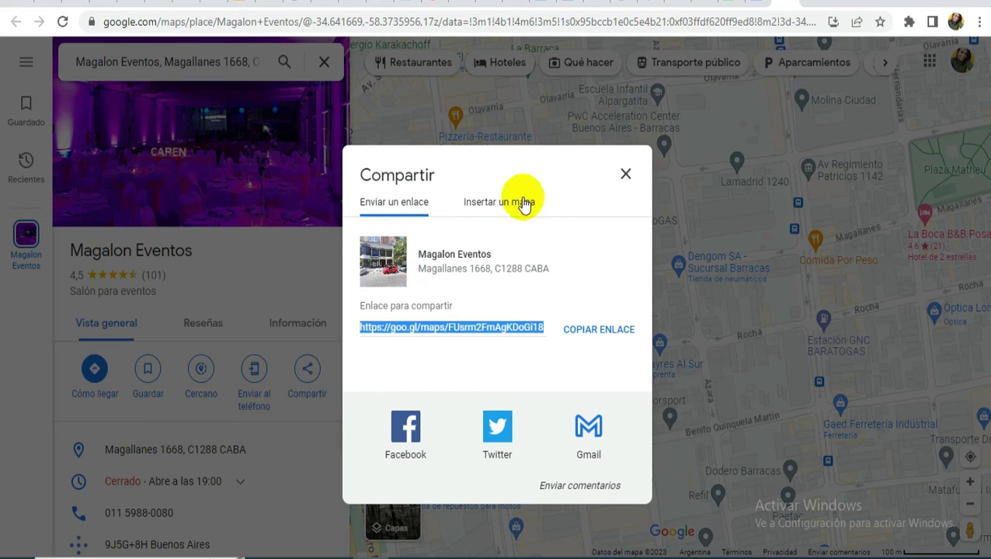
pyautogui.click(501, 205)
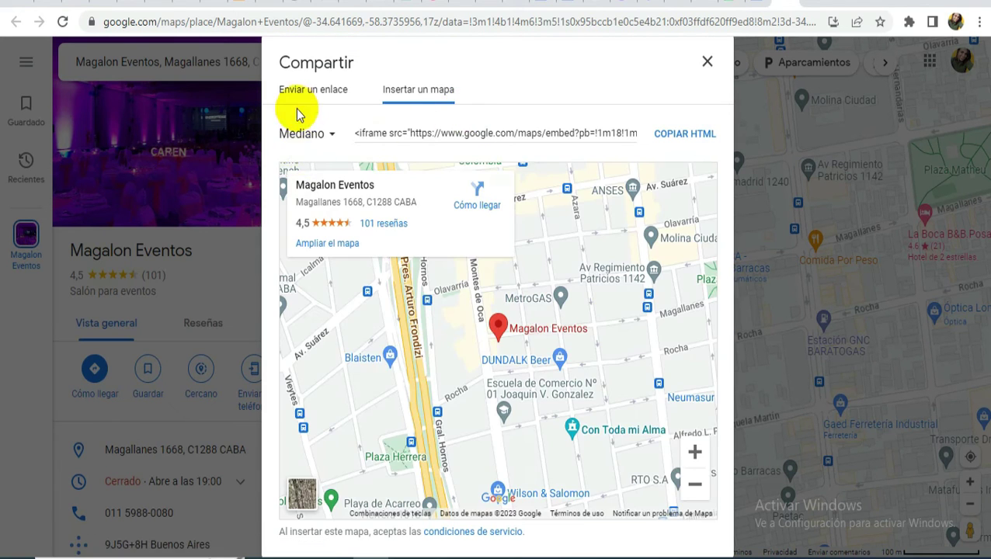
pyautogui.click(678, 134)
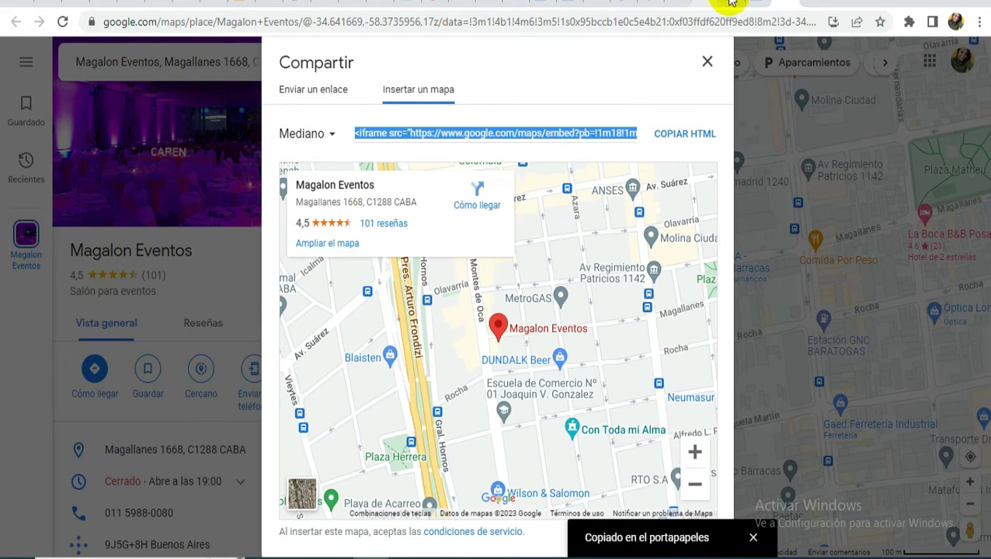
# Step: Switch back to Google Sites and paste the copied Magalon Eventos map HTML as embed code for a new web insert
pyautogui.click(758, 3)
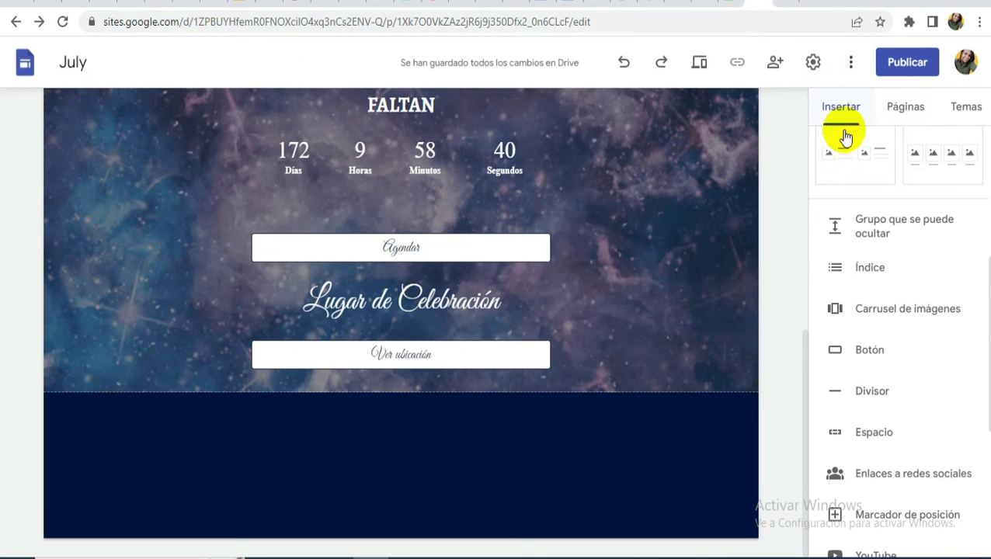
pyautogui.scroll(2, 891, 187)
pyautogui.scroll(3, 891, 187)
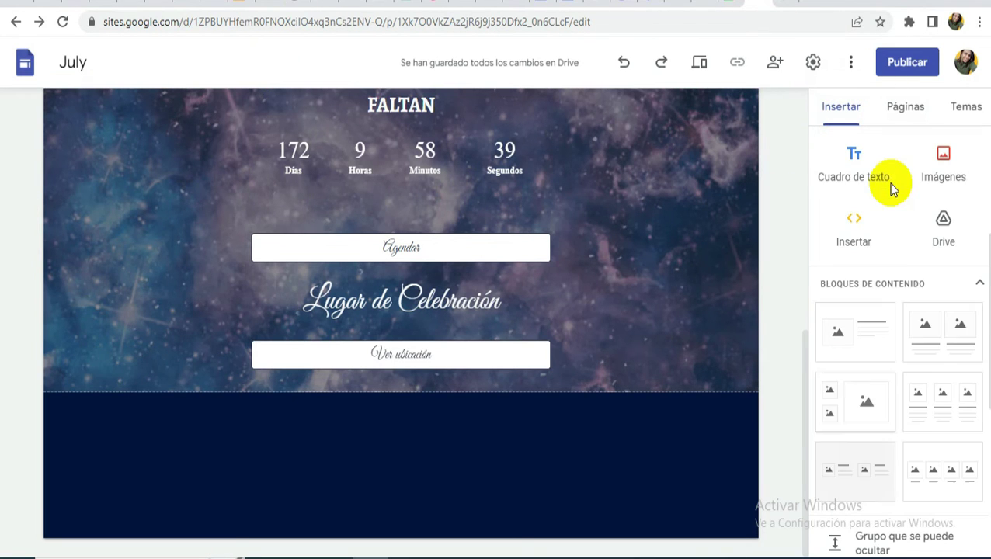
pyautogui.click(854, 225)
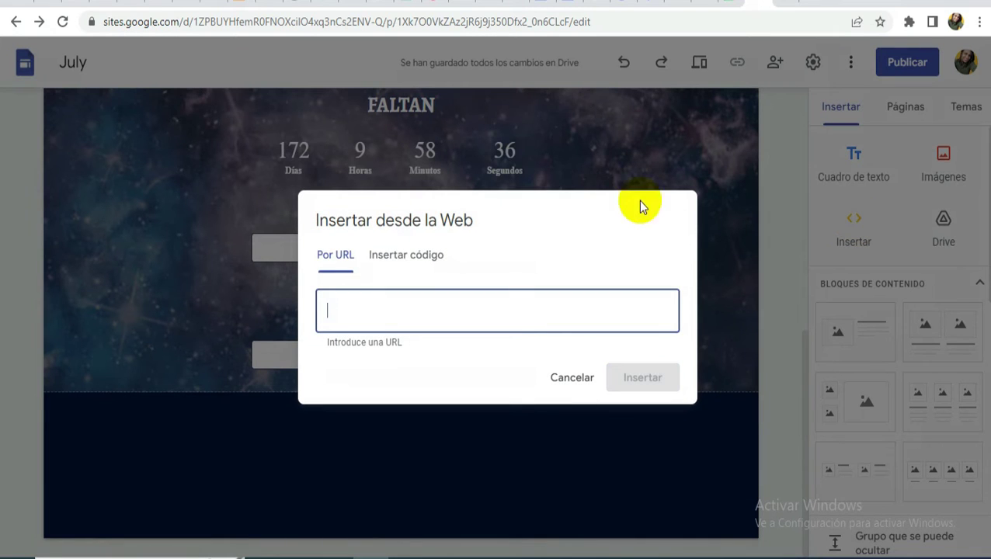
pyautogui.click(396, 256)
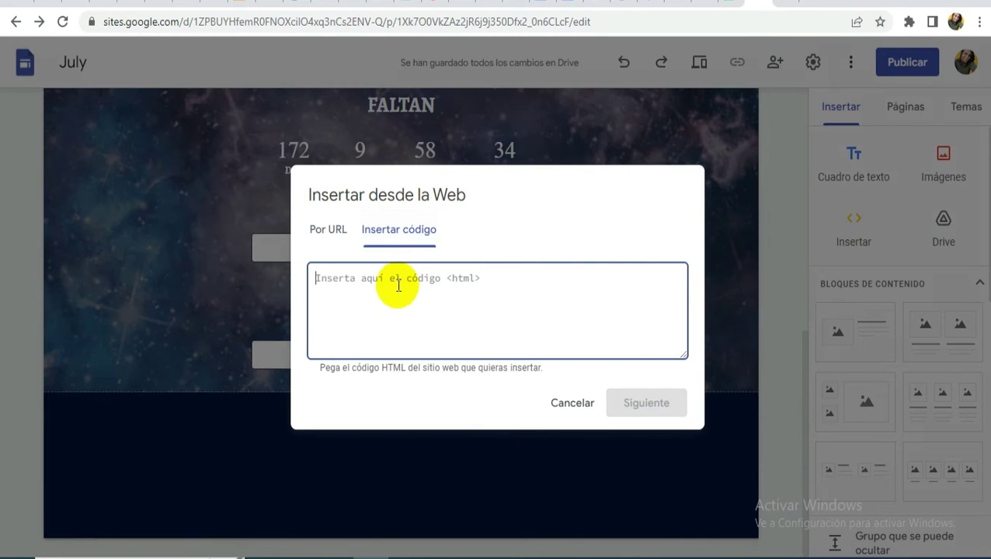
pyautogui.hotkey('ctrl', 'v')
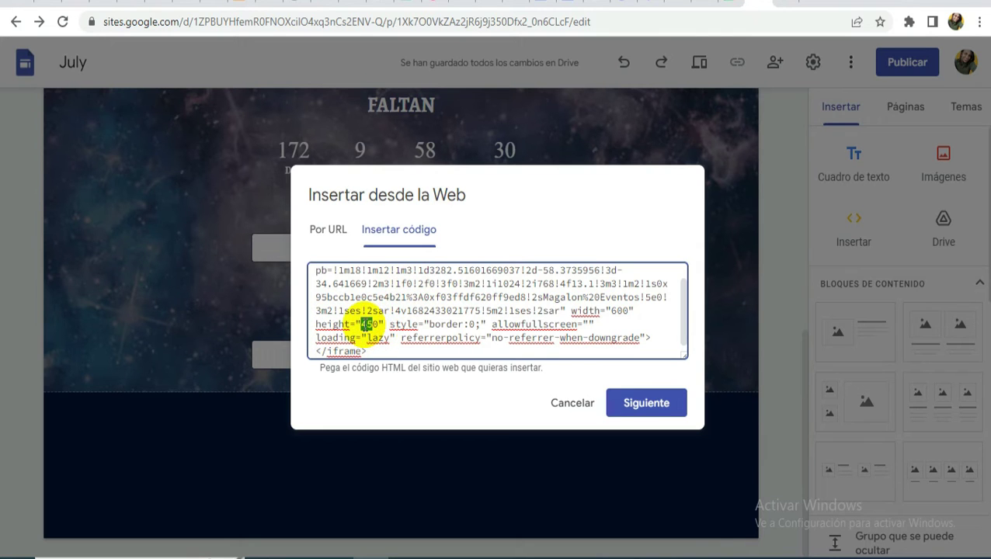
# Step: Set both the height and the width of the map iframe to 100% in the embed code
pyautogui.write('100')
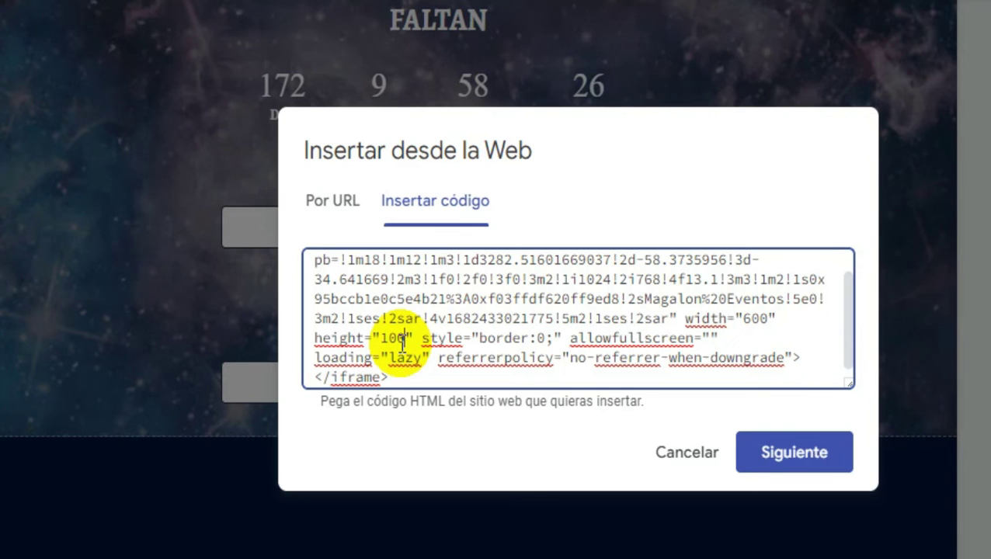
pyautogui.write('%%')
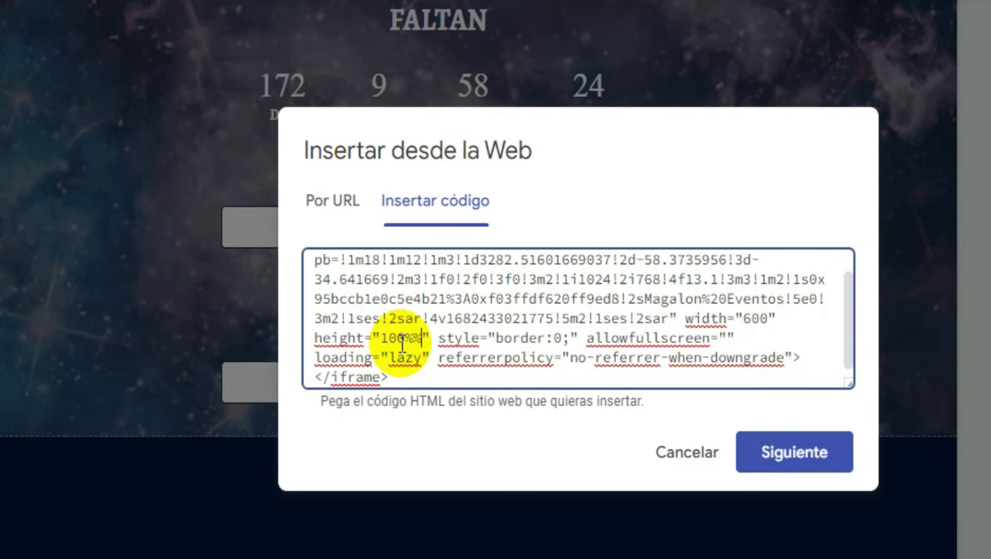
pyautogui.press('BackSpace')
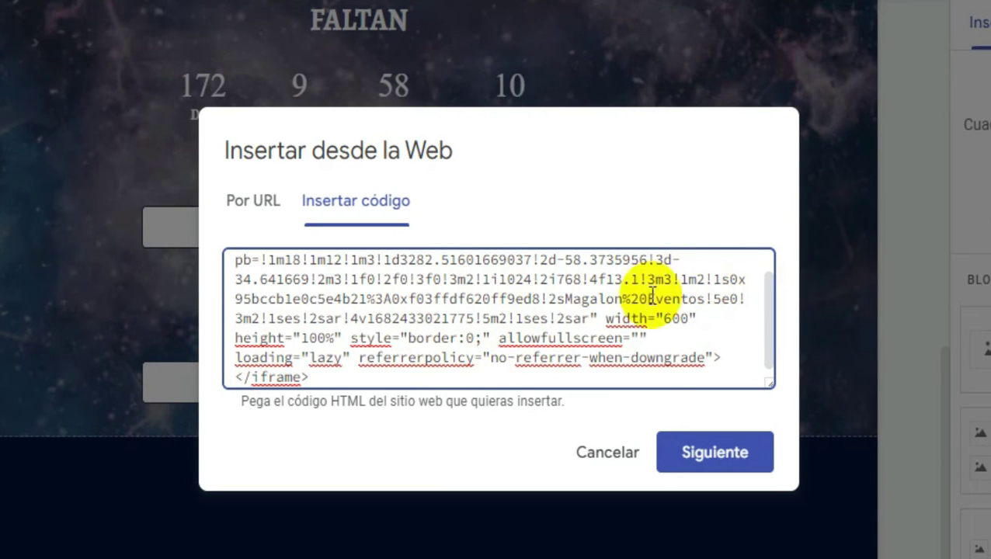
pyautogui.click(671, 318)
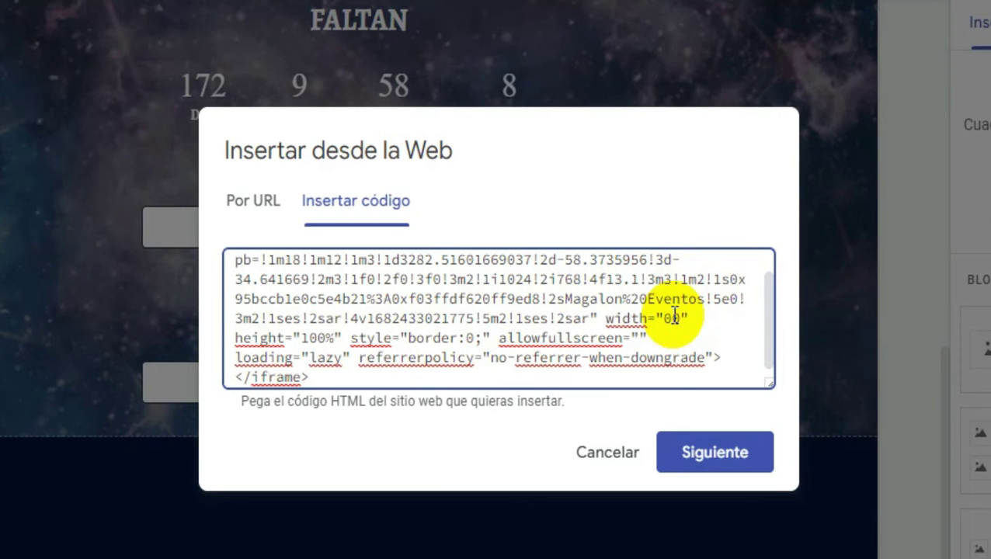
pyautogui.write('1')
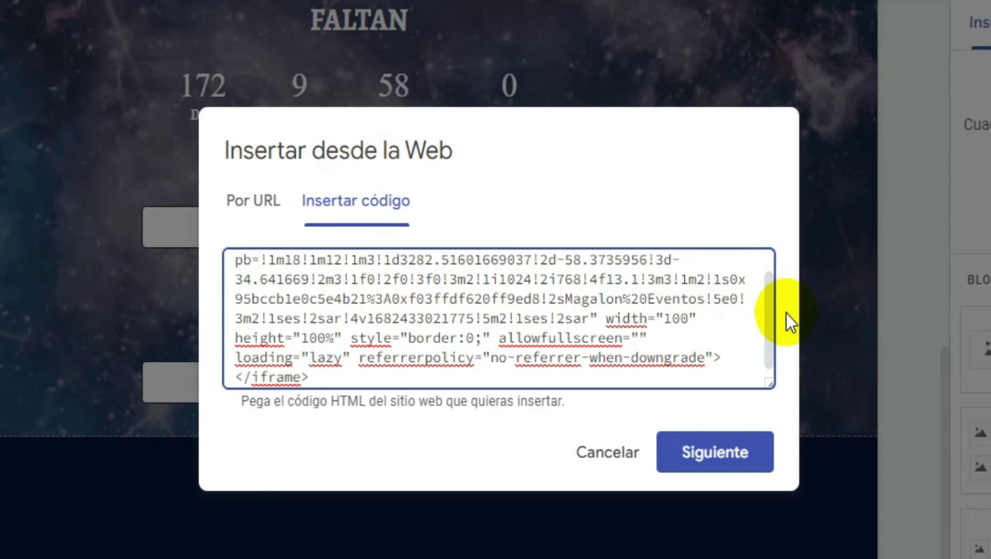
pyautogui.write('%')
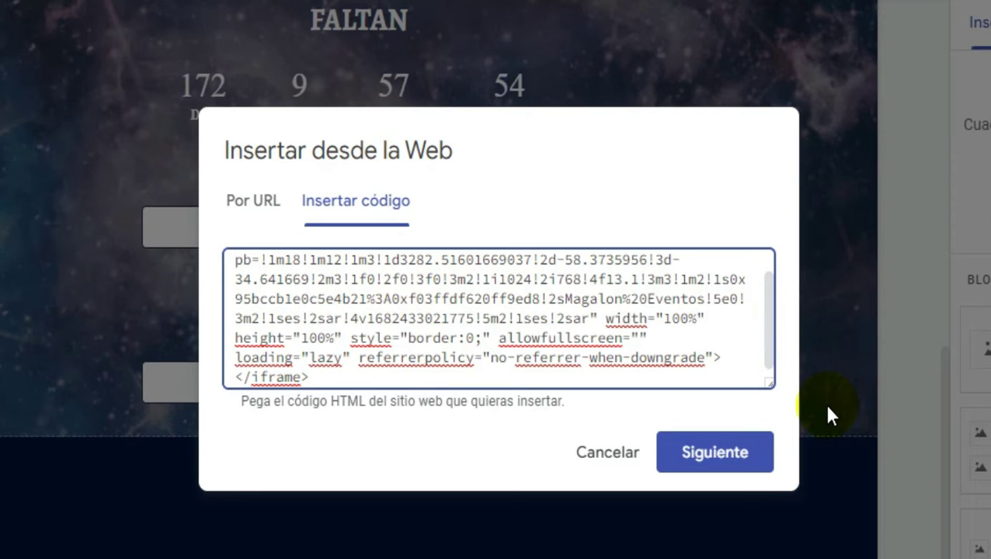
# Step: Insert the embedded map and place it between the "Lugar de Celebración" heading and the "Ver ubicación" button
pyautogui.click(713, 459)
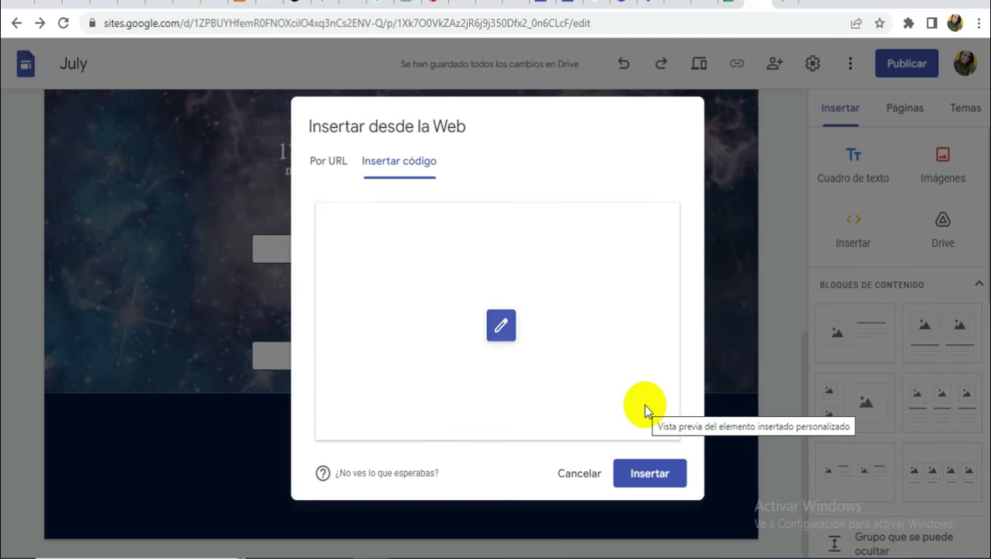
pyautogui.click(651, 474)
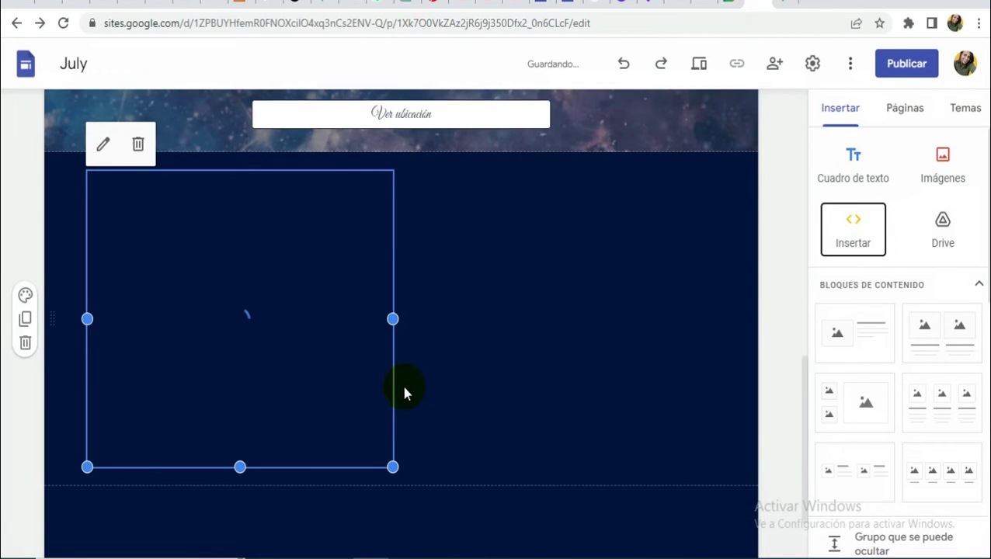
pyautogui.scroll(2, 401, 410)
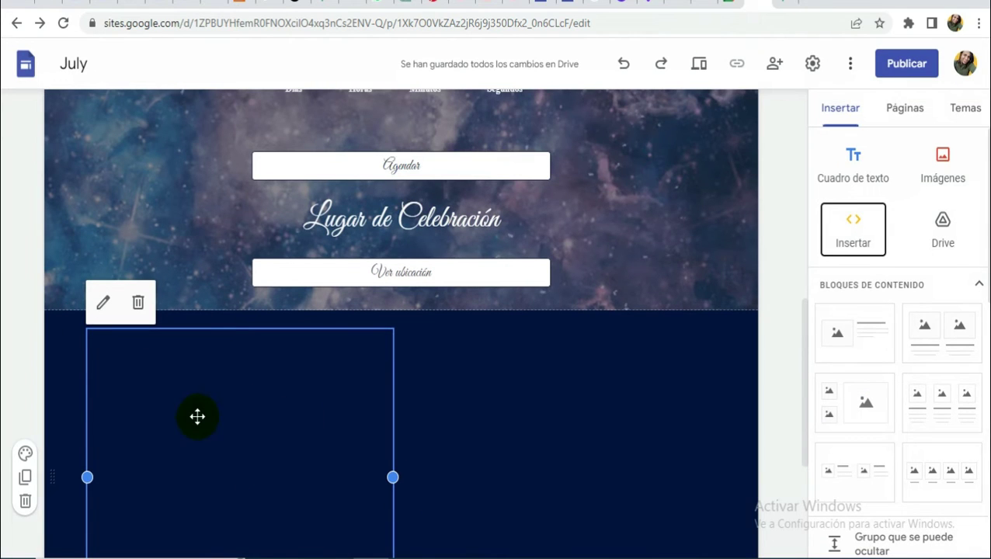
pyautogui.moveTo(243, 460); pyautogui.dragTo(412, 262)
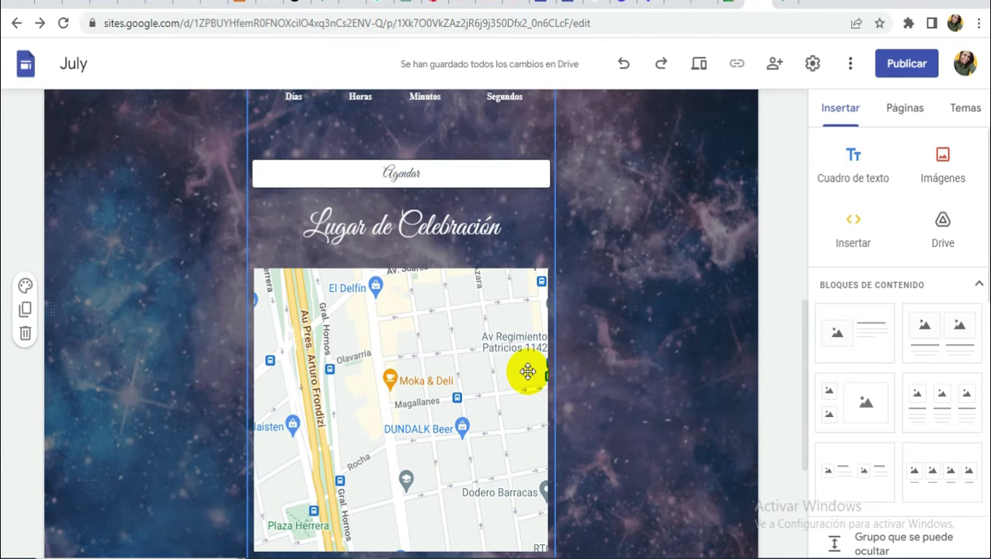
# Step: Copy the venue name from Google Maps and add "Magalon Eventos" and the venue's address as lines beneath "Lugar de Celebración" in Google Sites
pyautogui.click(512, 230)
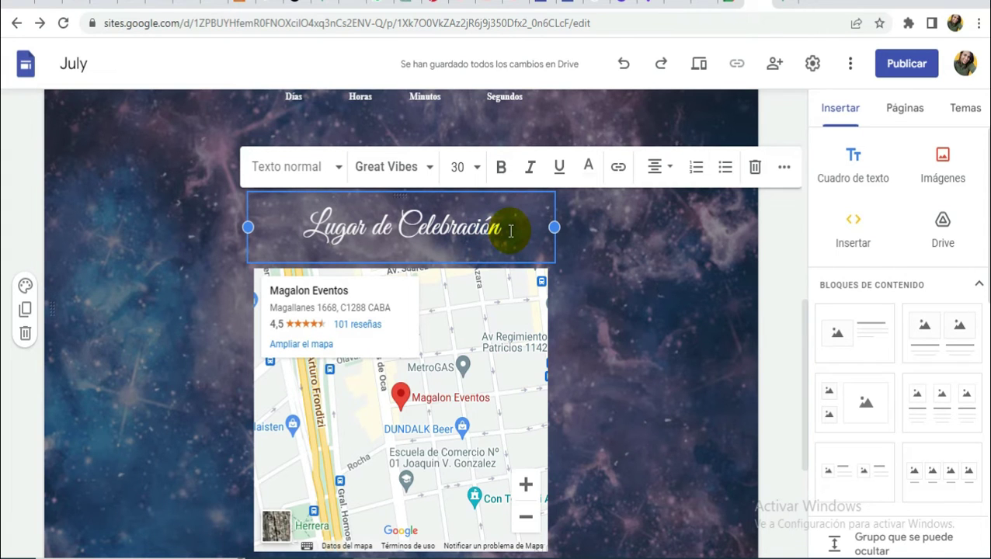
pyautogui.press('Return')
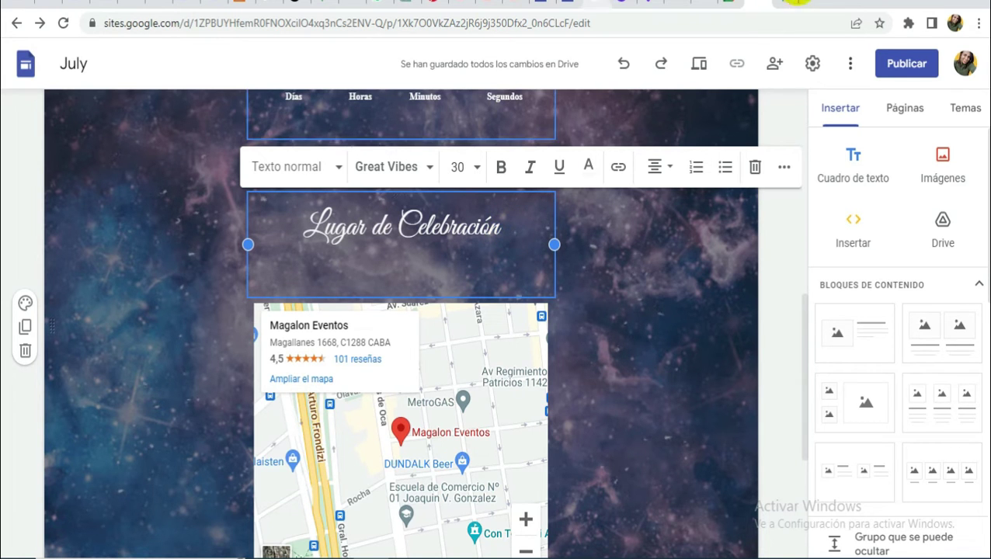
pyautogui.click(703, 4)
pyautogui.click(194, 268)
pyautogui.moveTo(201, 259); pyautogui.dragTo(68, 260)
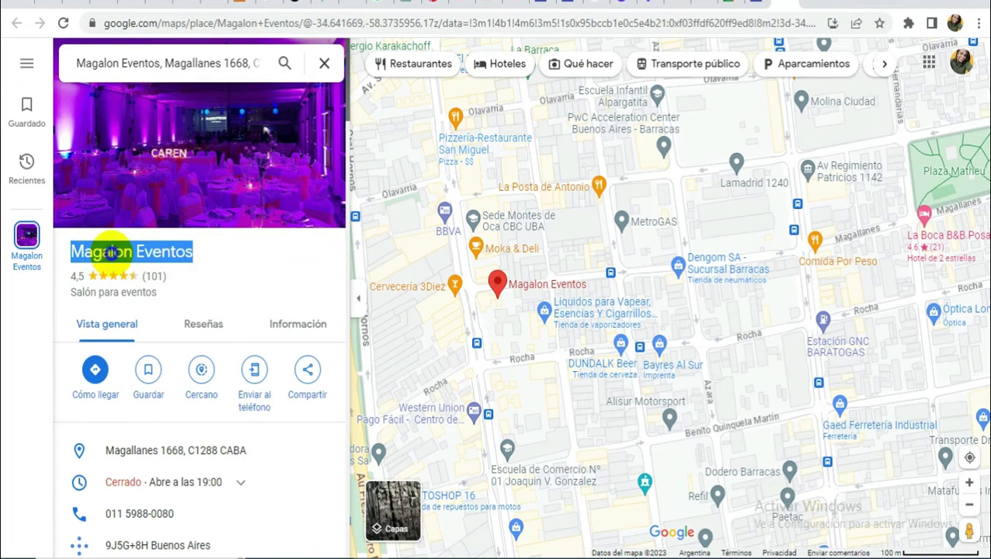
pyautogui.rightClick(178, 278)
pyautogui.click(765, 3)
pyautogui.click(765, 3)
# Step: Change the font of the venue name and address lines to Alegreya Normal
pyautogui.moveTo(306, 283); pyautogui.dragTo(546, 331)
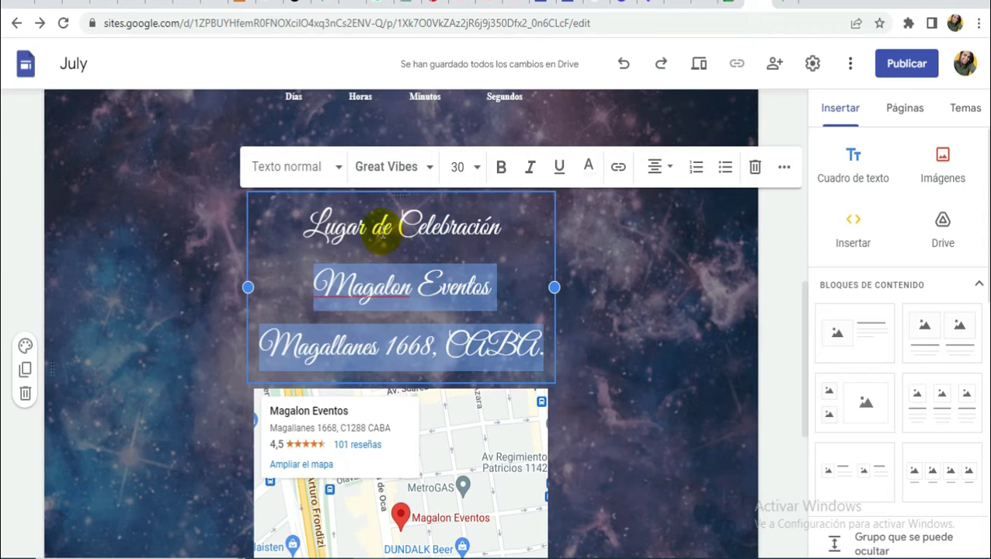
pyautogui.click(385, 168)
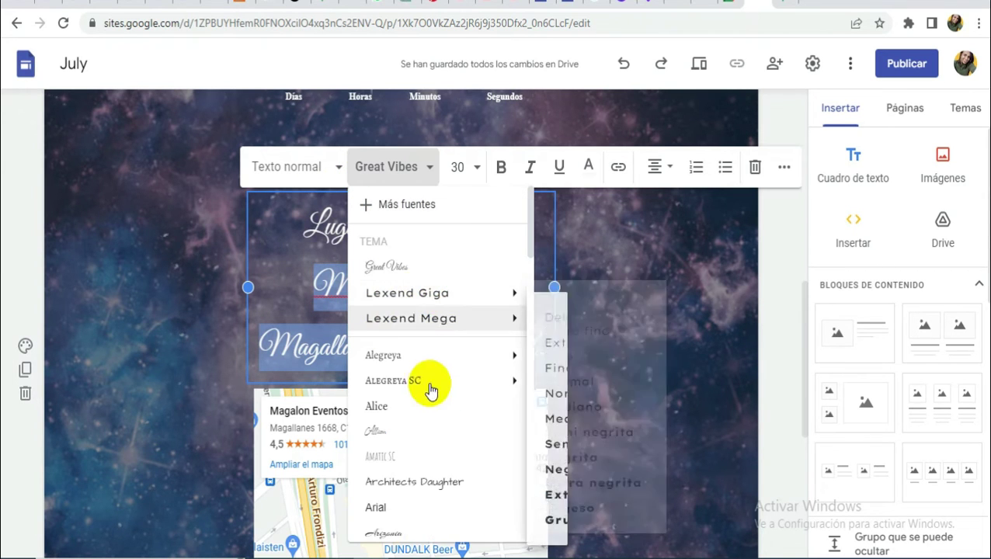
pyautogui.press('Escape')
pyautogui.click(396, 184)
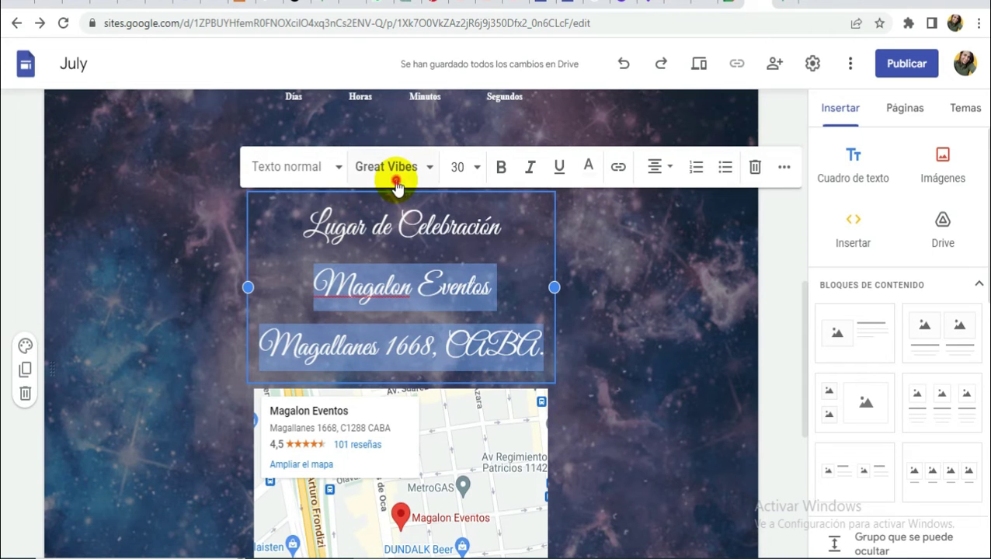
pyautogui.moveTo(433, 357)
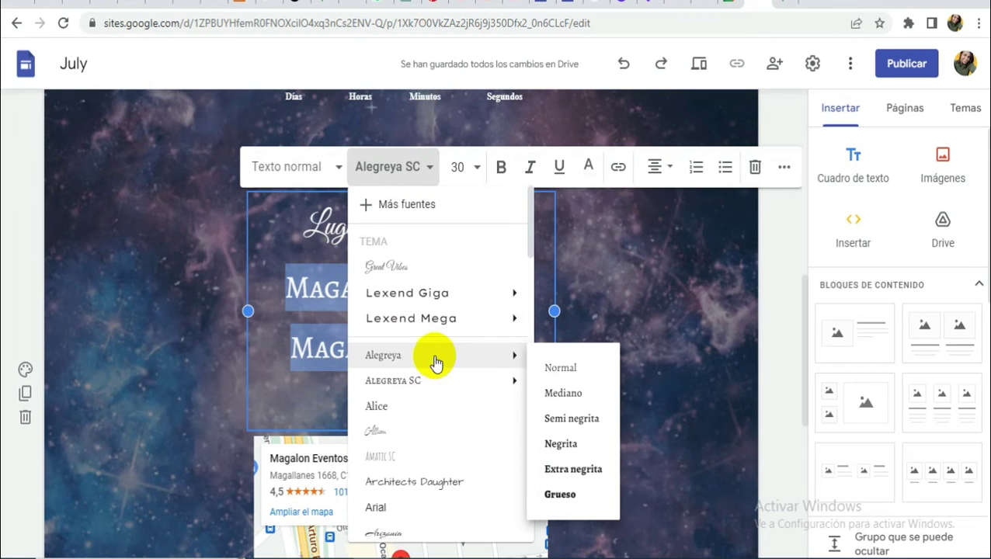
pyautogui.click(569, 368)
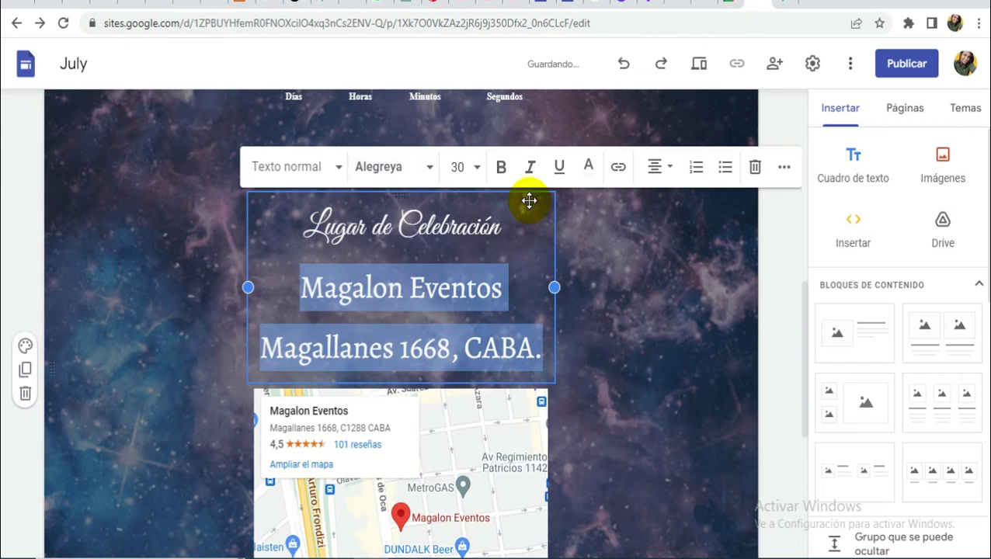
# Step: Set the venue name and address lines to single line spacing (Sencillo) and remove the space before their paragraphs
pyautogui.click(783, 169)
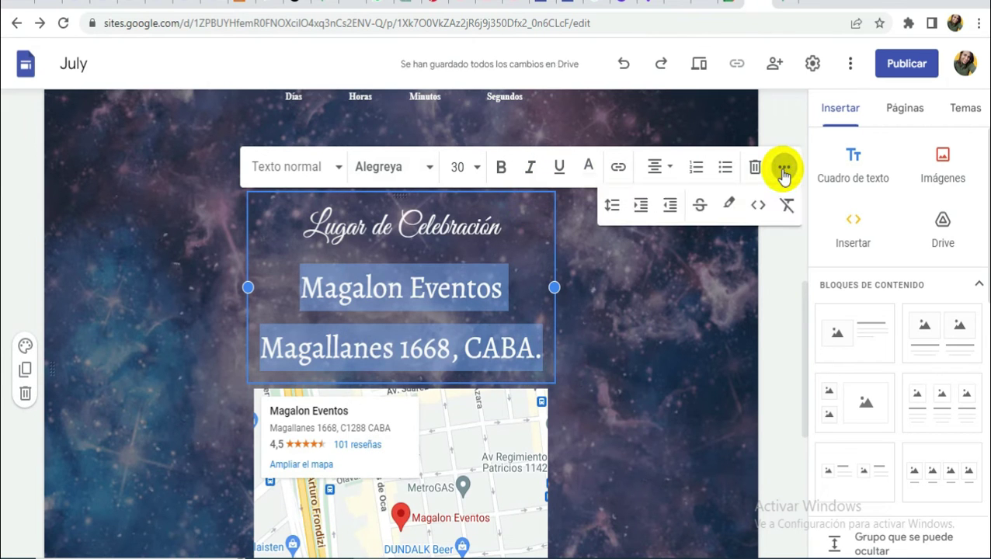
pyautogui.click(610, 207)
pyautogui.click(593, 241)
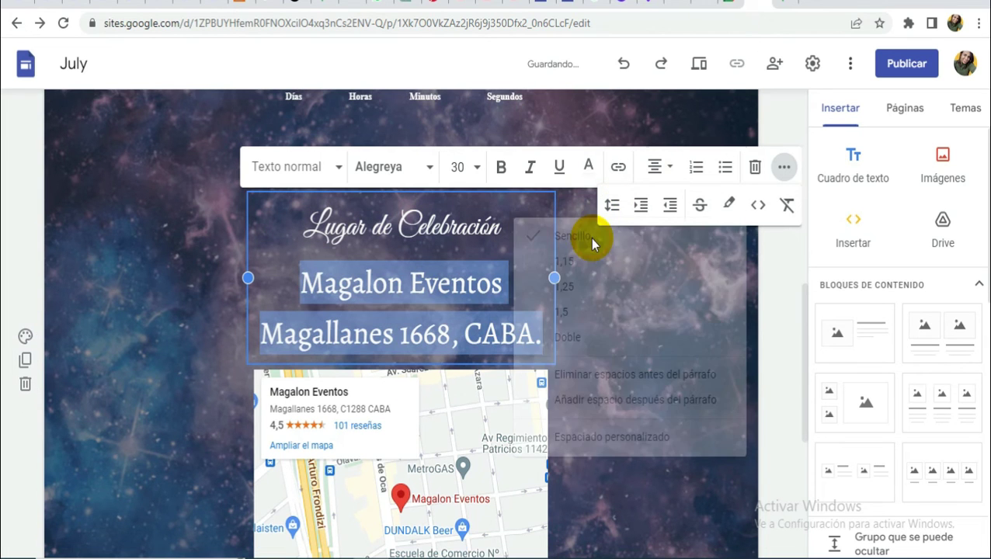
pyautogui.click(785, 168)
pyautogui.click(786, 168)
pyautogui.click(607, 208)
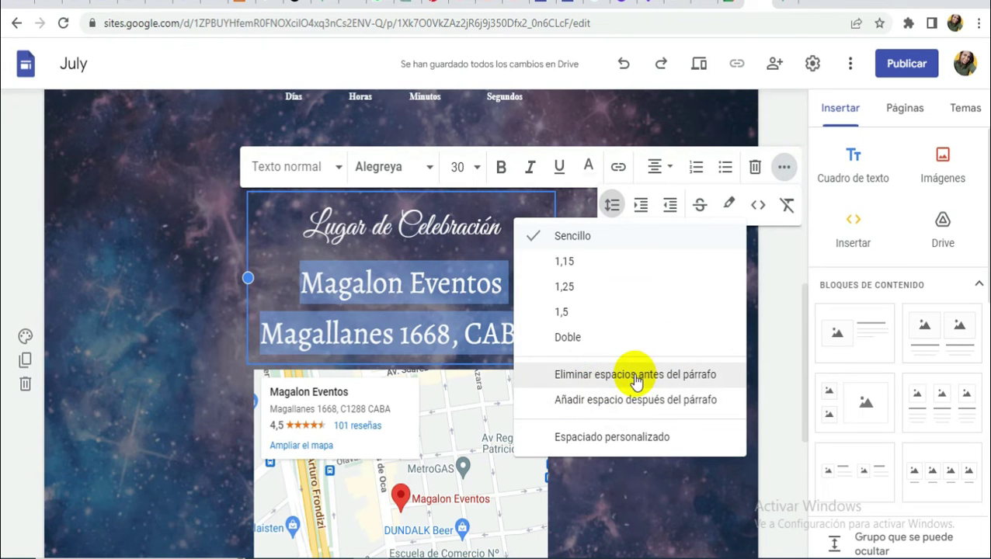
pyautogui.click(635, 377)
# Step: Reduce the font size of the venue name and address lines to 22
pyautogui.click(459, 173)
pyautogui.write('2')
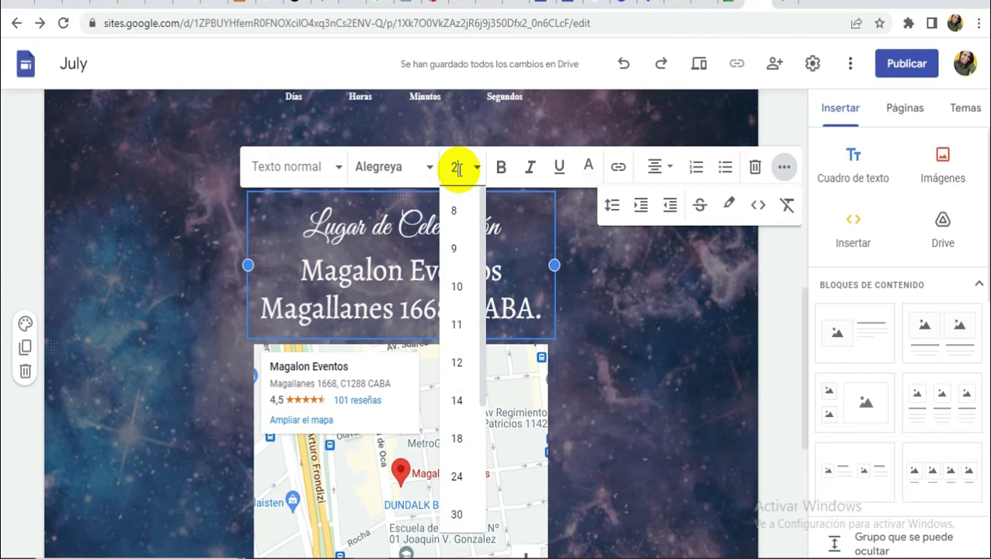
pyautogui.write('4')
pyautogui.press('Return')
pyautogui.click(459, 169)
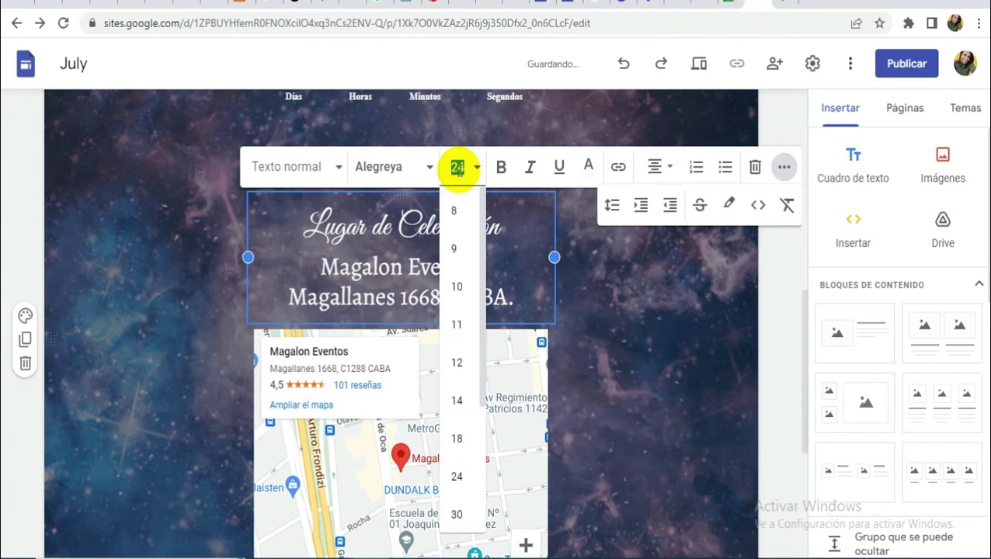
# Step: Insert a text box in a new section beneath "Ver ubicación" and copy the "Lugar de Celebración" and "Magalon Eventos" lines
pyautogui.click(853, 185)
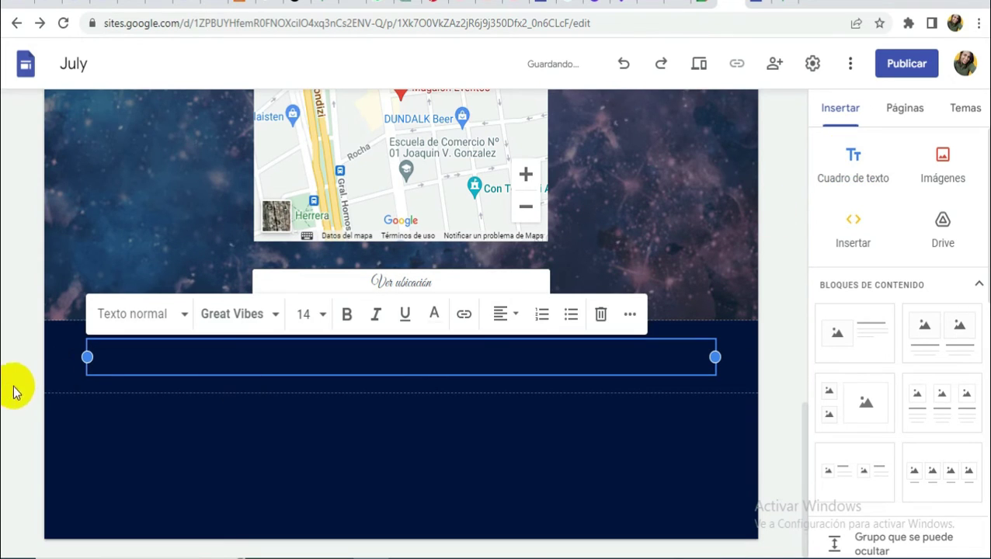
pyautogui.moveTo(36, 354)
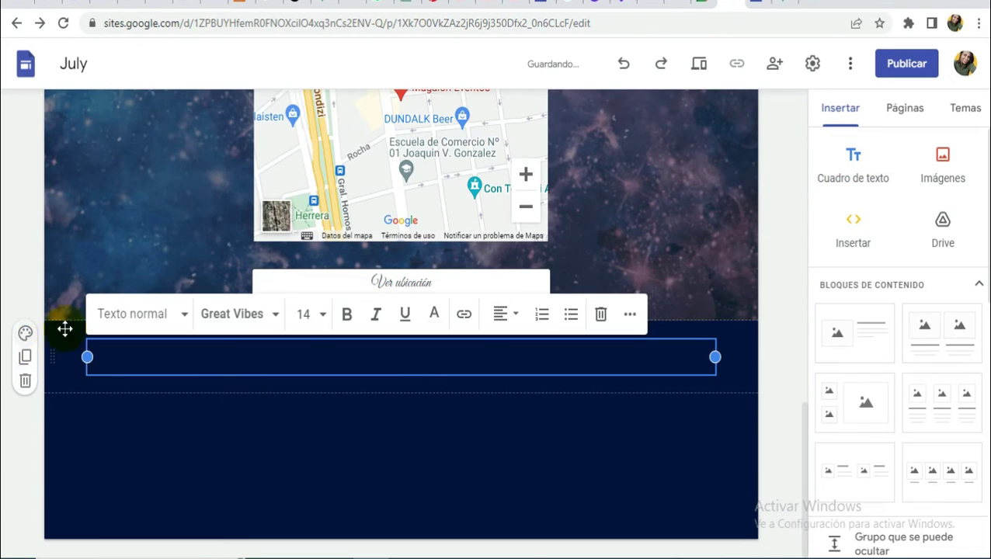
pyautogui.scroll(4, 427, 217)
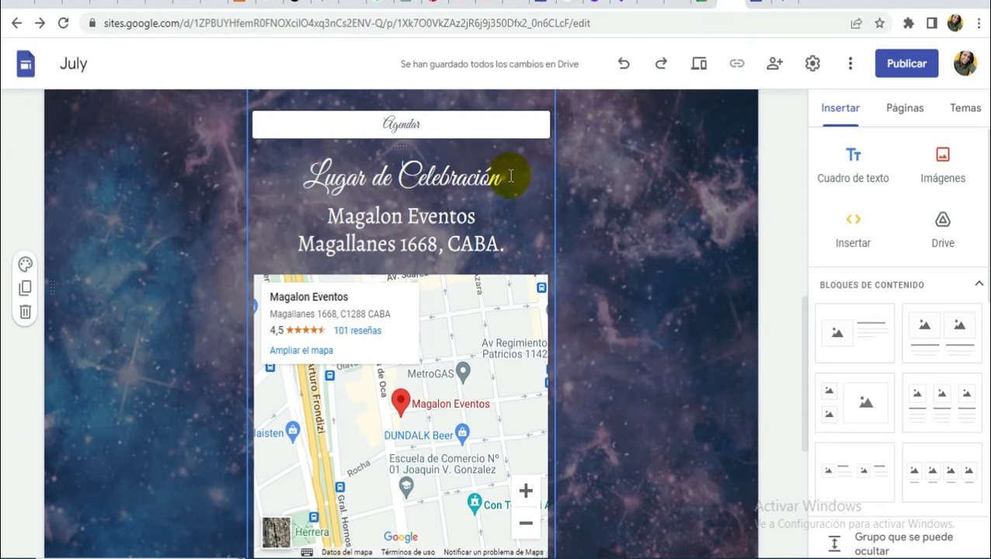
pyautogui.moveTo(508, 221); pyautogui.dragTo(287, 190)
pyautogui.hotkey('ctrl', 'c')
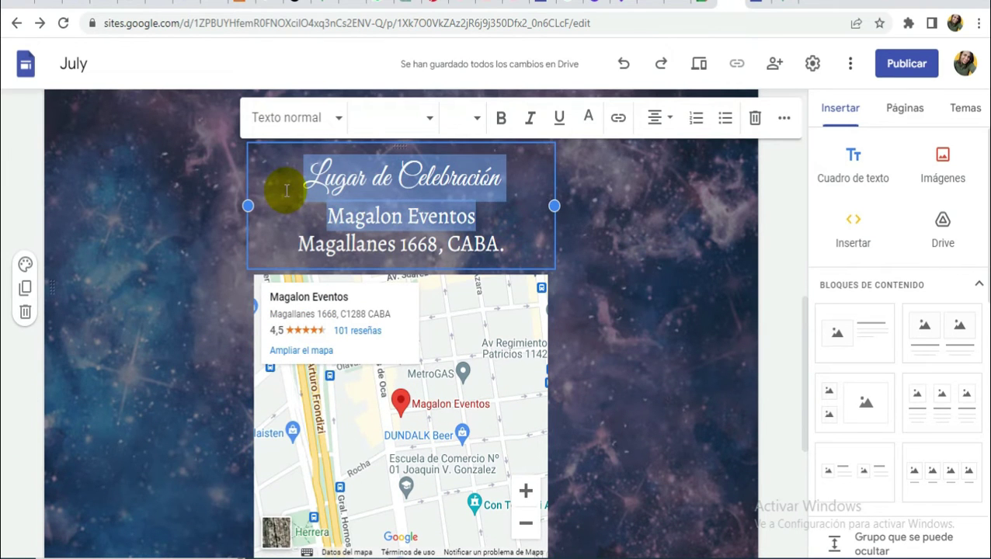
# Step: Fill the new text box with "Dress Code" and "Elegante Sport" using the copied formatting, and narrow the box from both sides
pyautogui.scroll(-3, 399, 425)
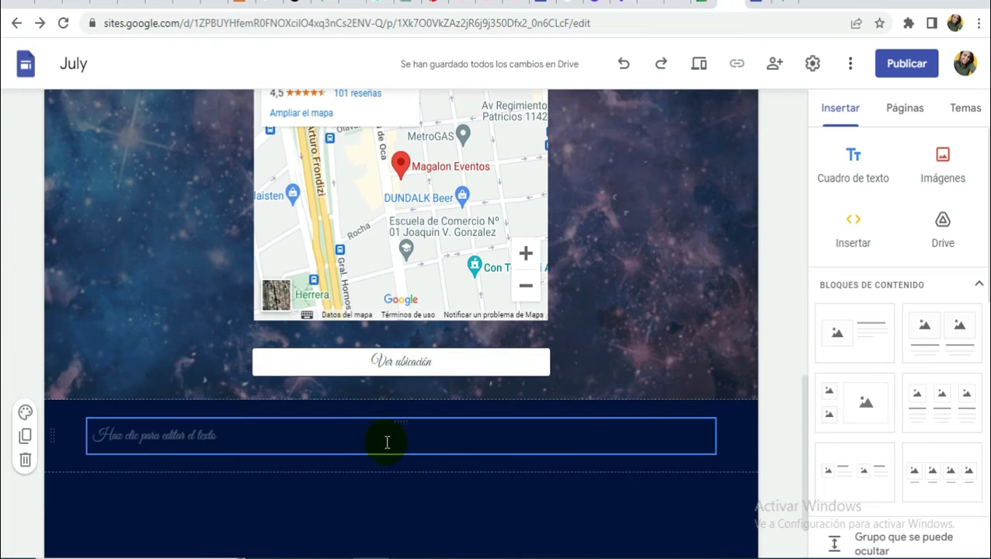
pyautogui.click(381, 439)
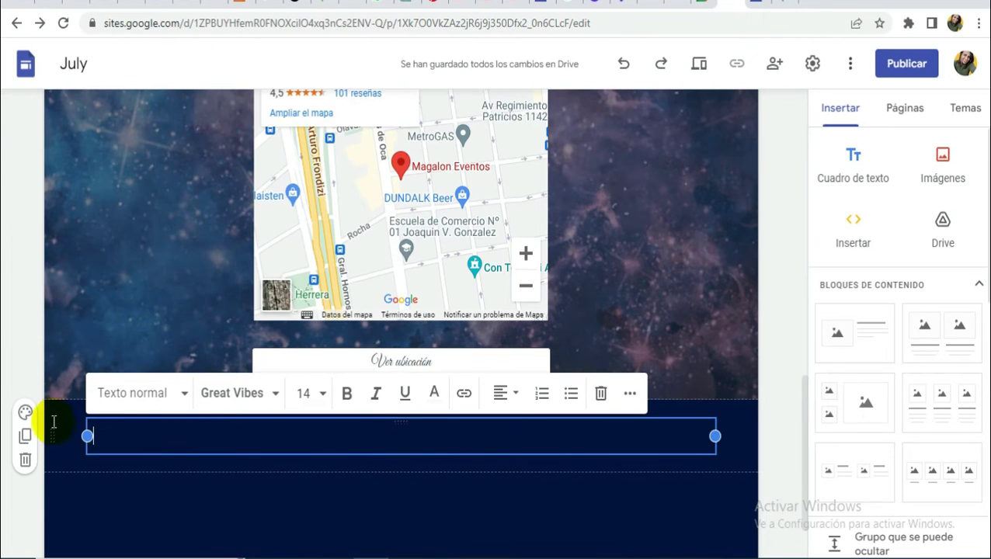
pyautogui.hotkey('ctrl', 'v')
pyautogui.moveTo(87, 462); pyautogui.dragTo(276, 464)
pyautogui.moveTo(714, 464); pyautogui.dragTo(556, 469)
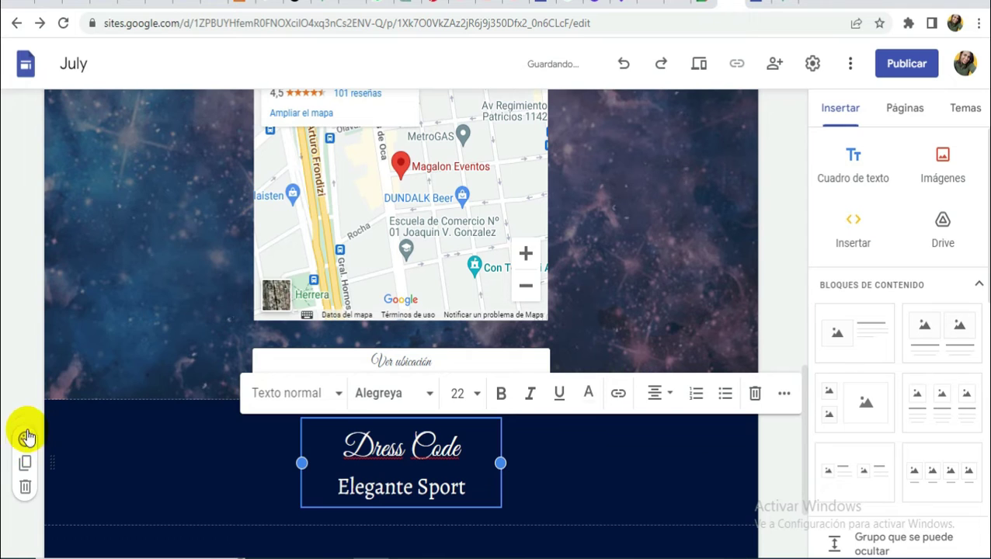
# Step: Upload the image "Galaxia - 15 años (2)" as the background of the Dress Code section
pyautogui.click(26, 437)
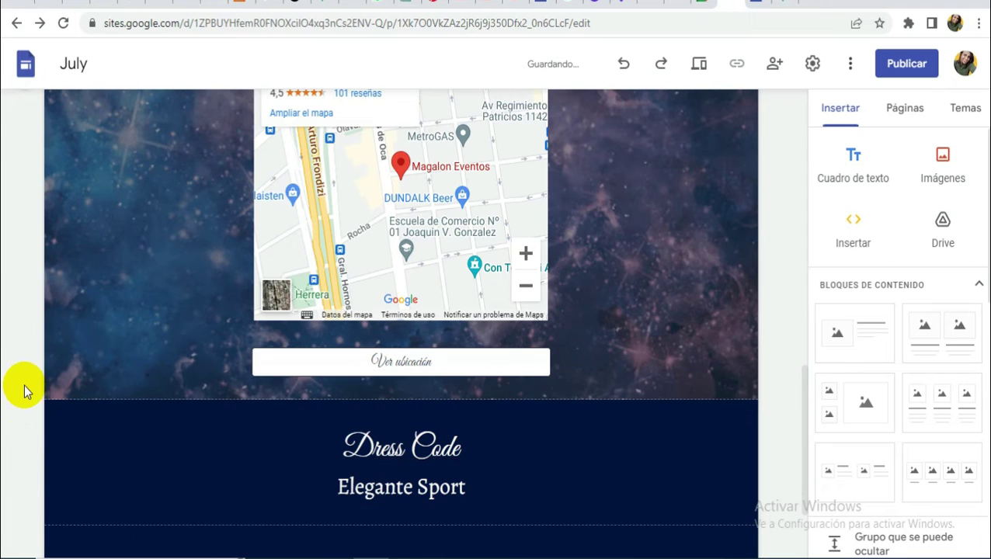
pyautogui.moveTo(101, 431)
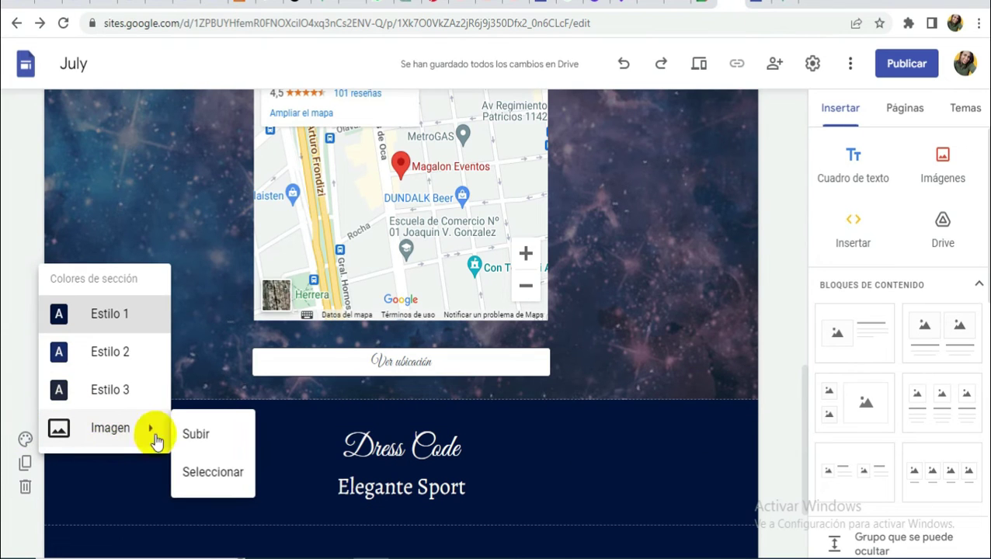
pyautogui.click(210, 435)
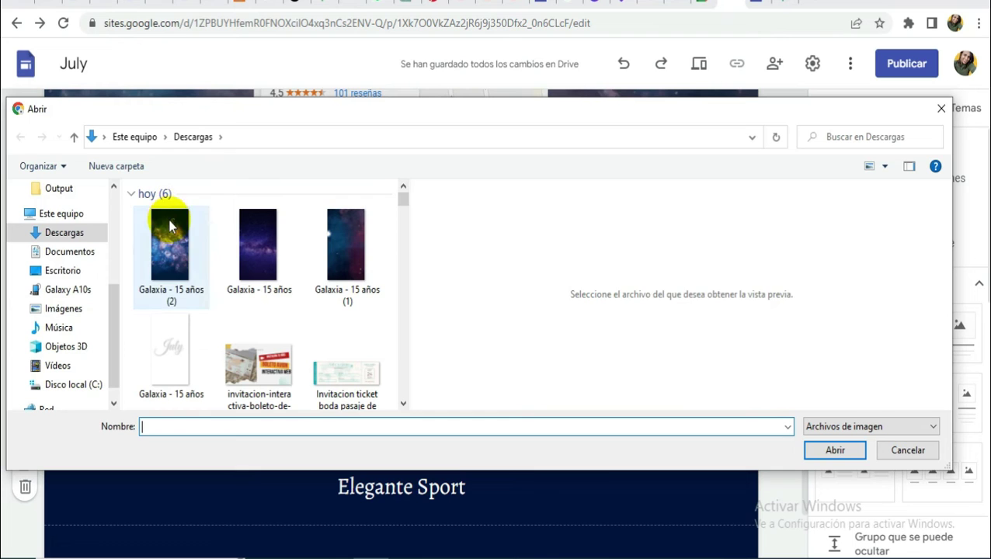
pyautogui.click(167, 233)
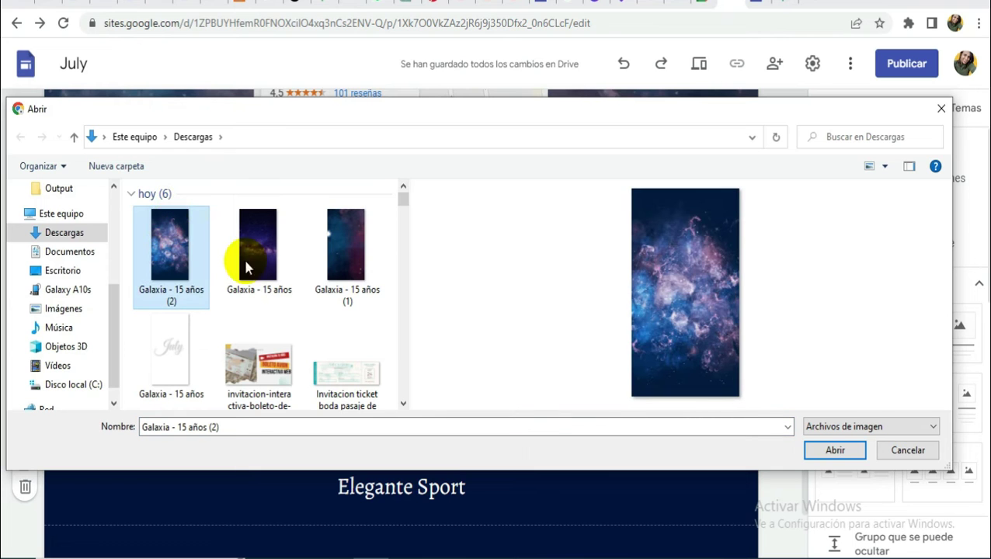
pyautogui.click(833, 451)
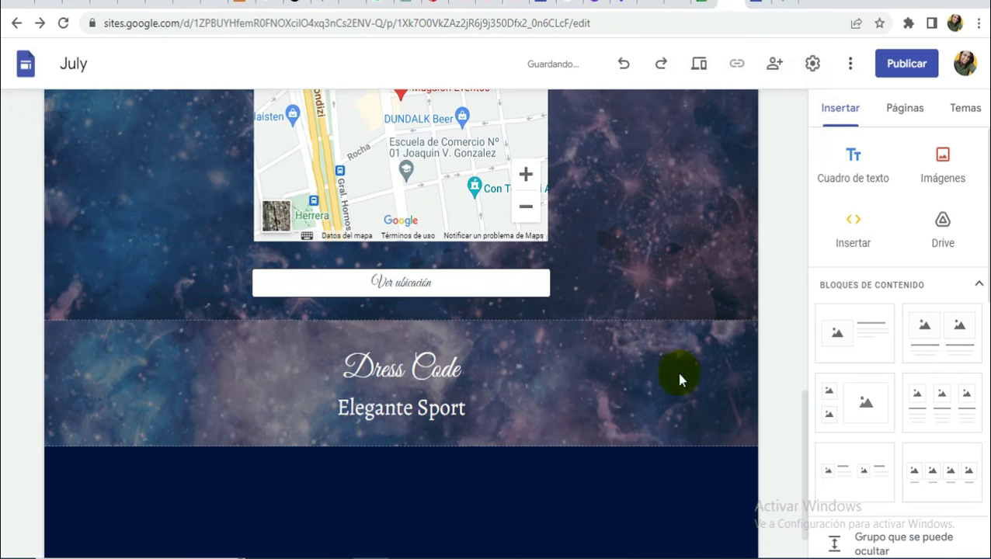
# Step: Switch to the "Galaxia - 15 años" design in Canva and add a new page after page 3
pyautogui.click(621, 6)
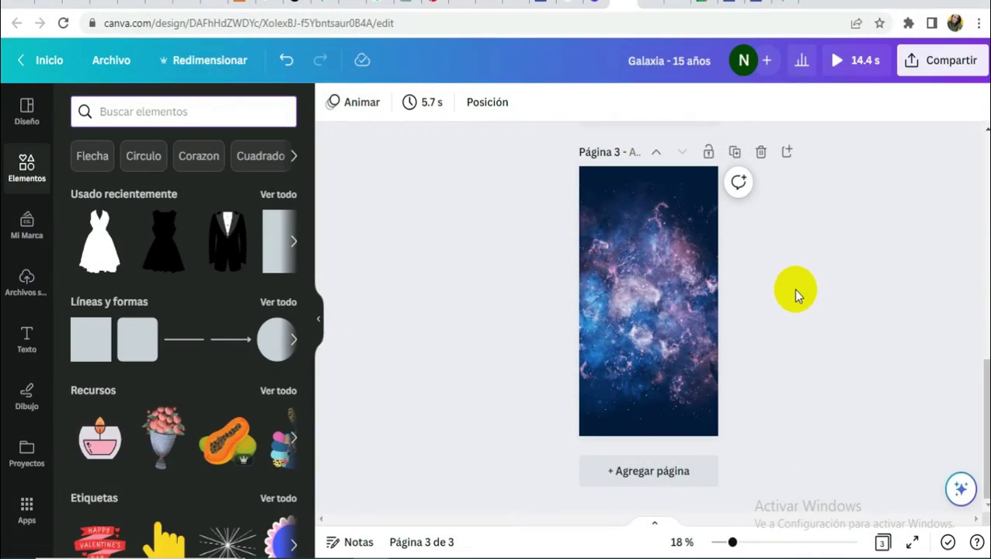
pyautogui.click(672, 472)
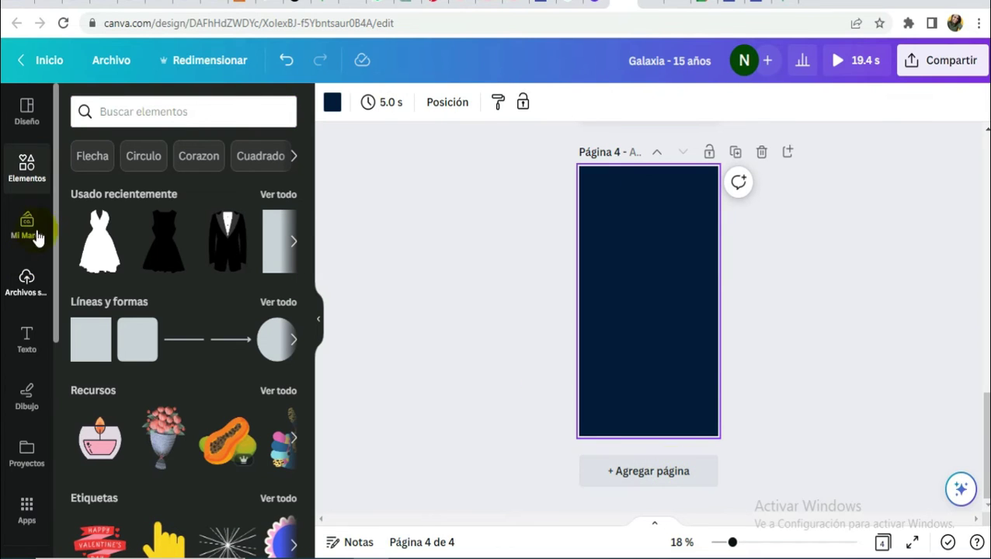
# Step: Search the graphics for "Vestido", add the long black sleeveless dress to page 4, and place it small near the page's top centre
pyautogui.click(168, 111)
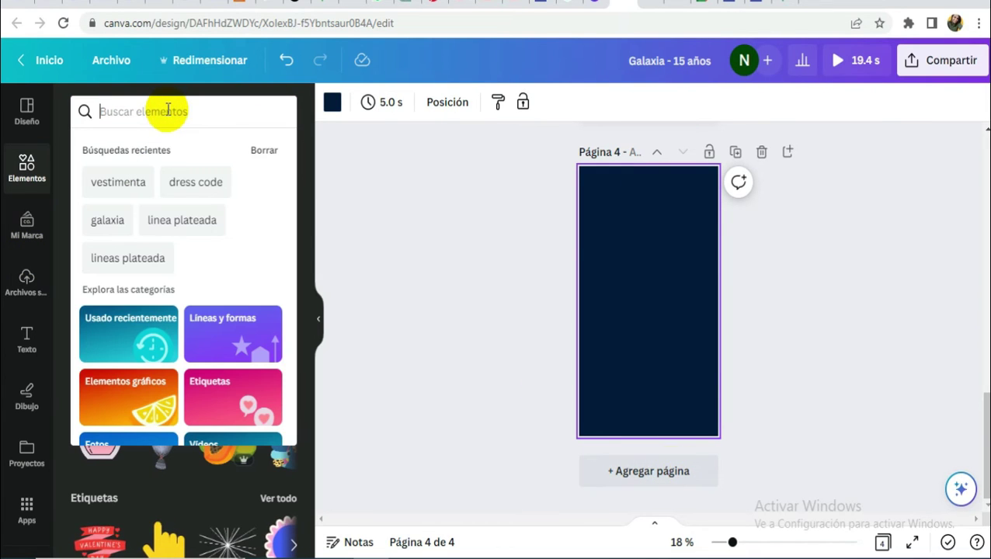
pyautogui.click(115, 182)
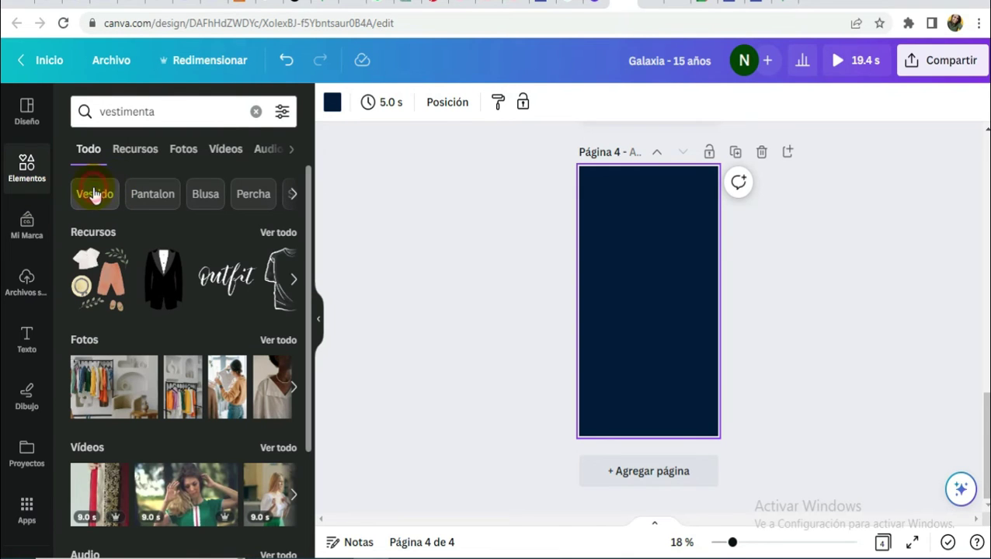
pyautogui.click(94, 194)
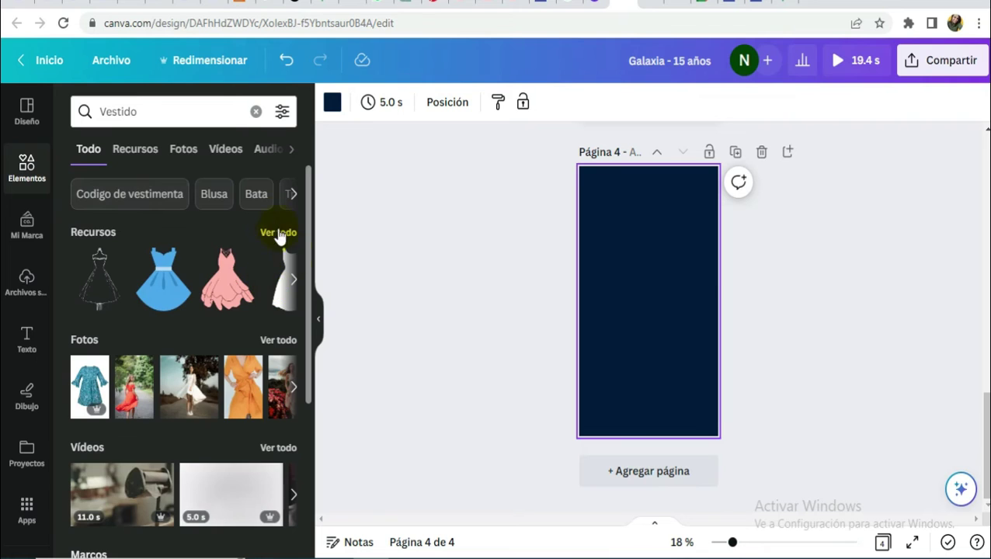
pyautogui.click(135, 149)
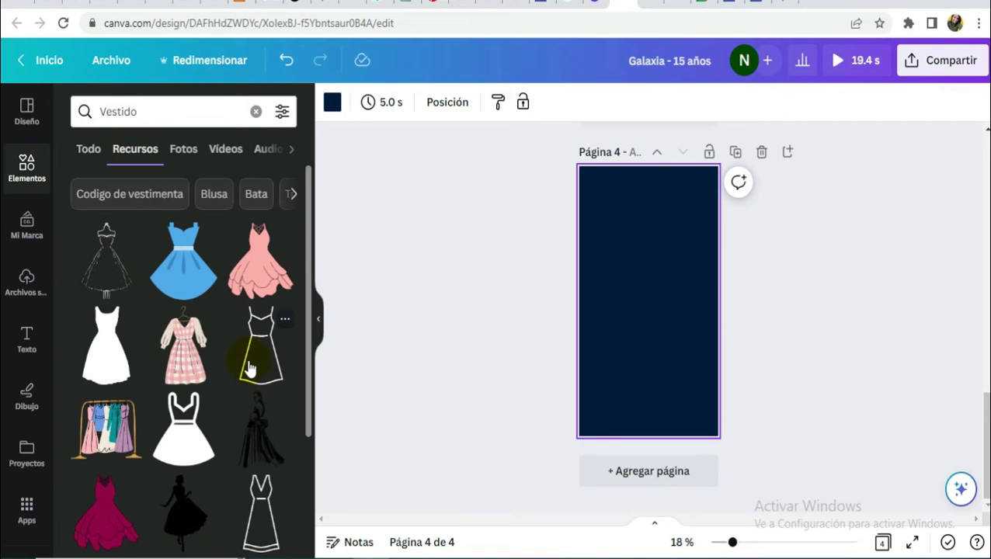
pyautogui.scroll(-5, 233, 389)
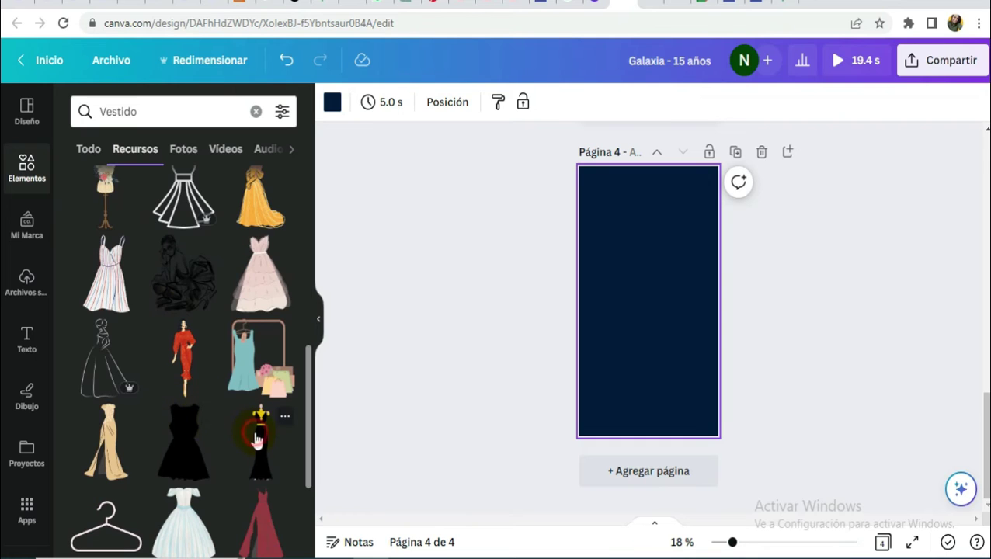
pyautogui.click(256, 439)
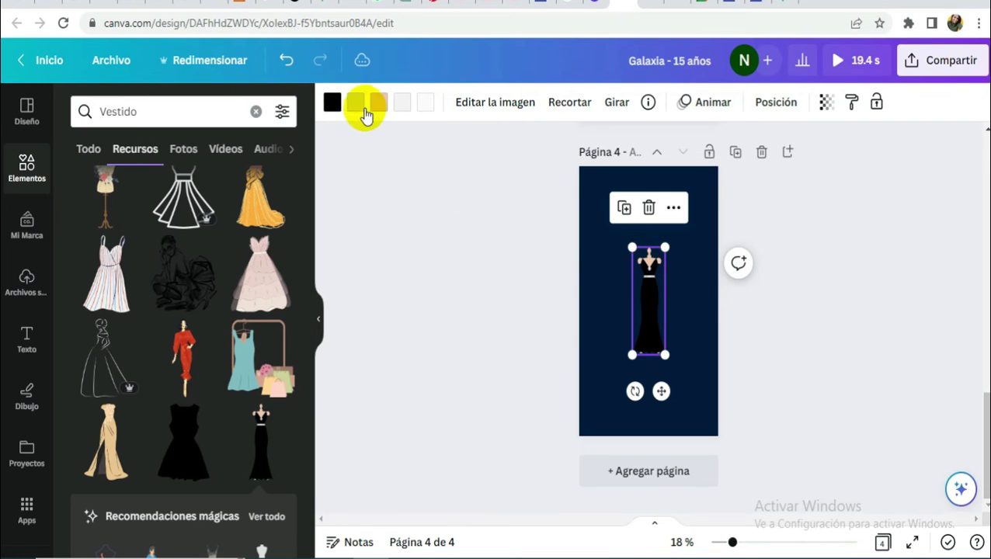
pyautogui.moveTo(642, 265); pyautogui.dragTo(631, 188)
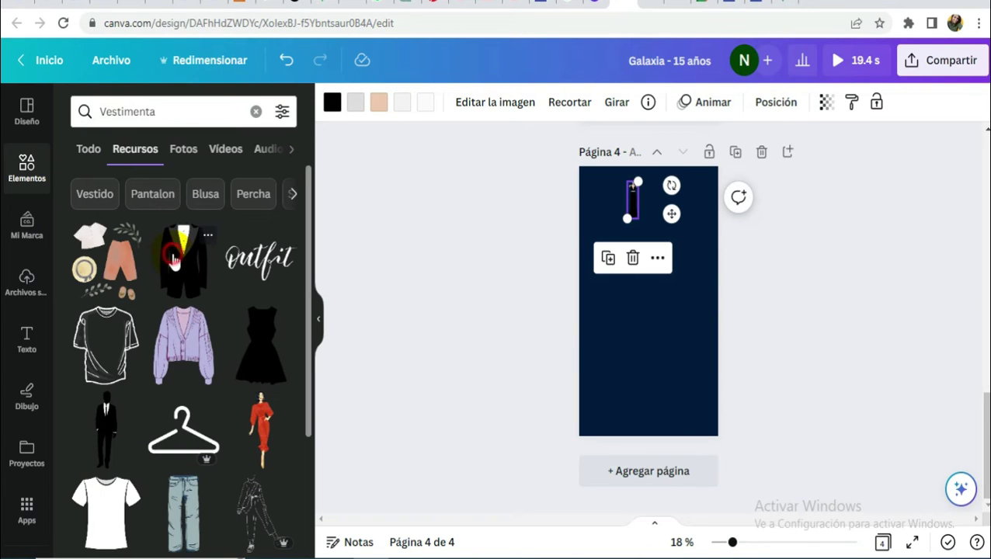
# Step: Add the black tuxedo jacket graphic from the "Vestimenta" results and shrink it to fit just right of the dress
pyautogui.click(174, 256)
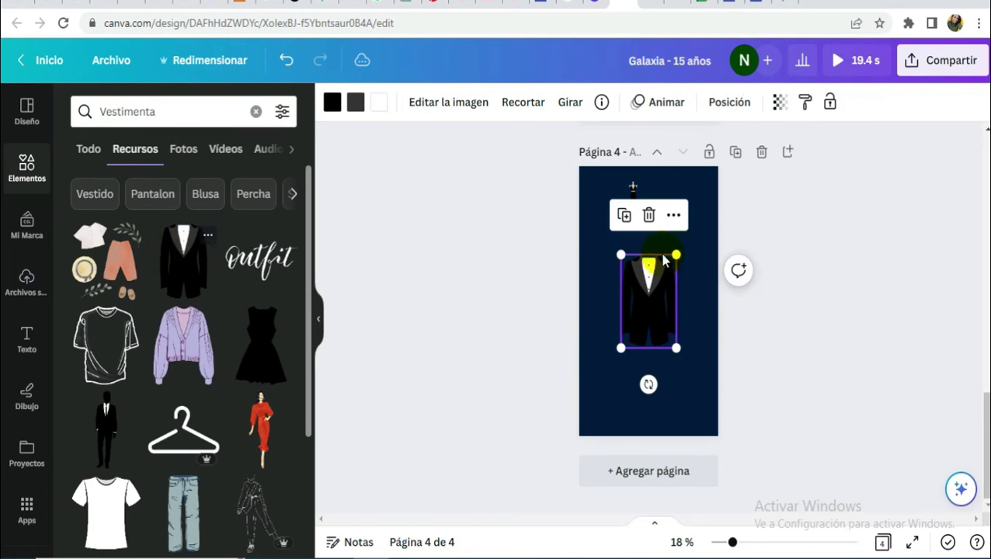
pyautogui.moveTo(618, 251); pyautogui.dragTo(653, 187)
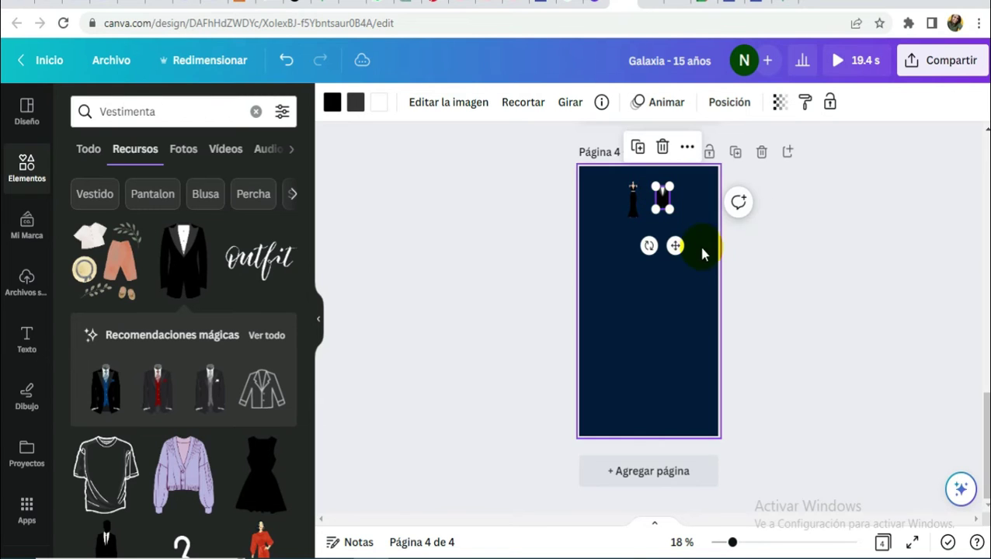
pyautogui.moveTo(677, 246); pyautogui.dragTo(668, 248)
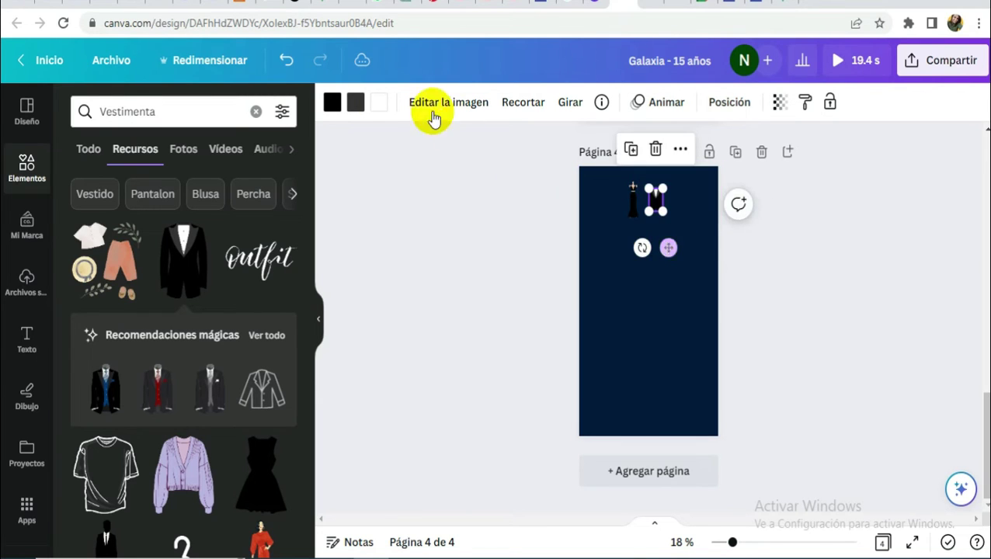
# Step: Recolour the jacket's black areas light grey and its dark grey areas off-white
pyautogui.click(332, 107)
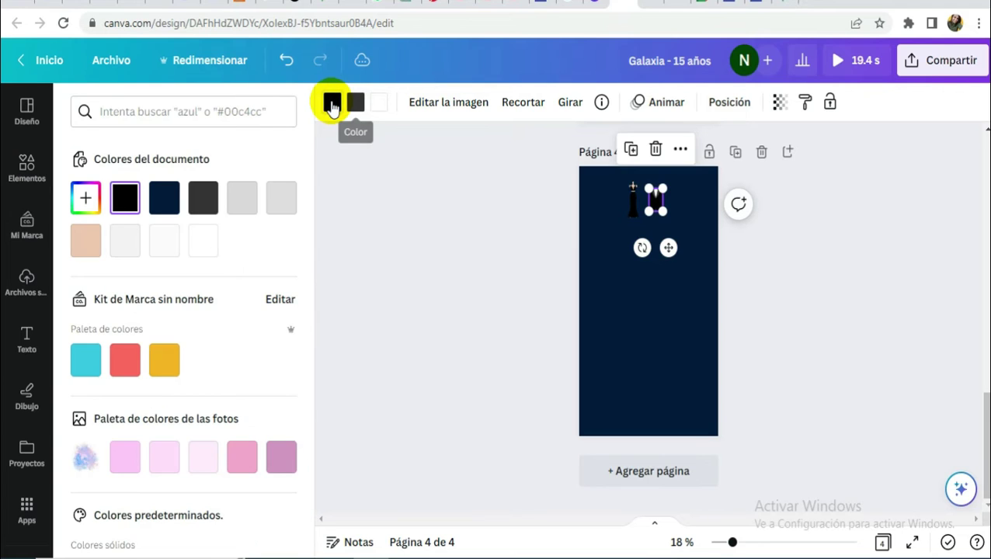
pyautogui.click(246, 194)
pyautogui.click(355, 103)
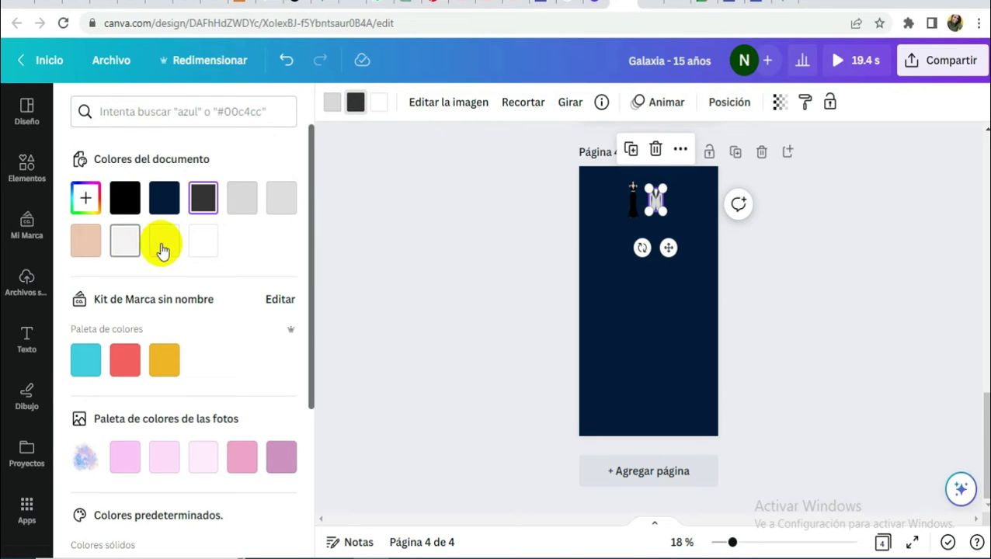
pyautogui.click(162, 245)
# Step: Recolour the dress's black area light grey and align the dress and jacket side by side near the top of page 4
pyautogui.click(629, 212)
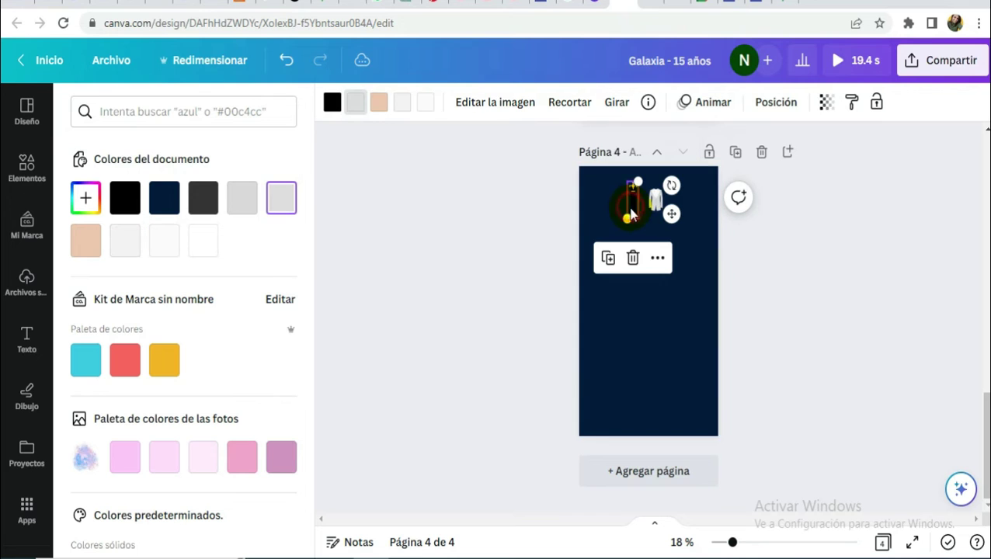
pyautogui.click(331, 102)
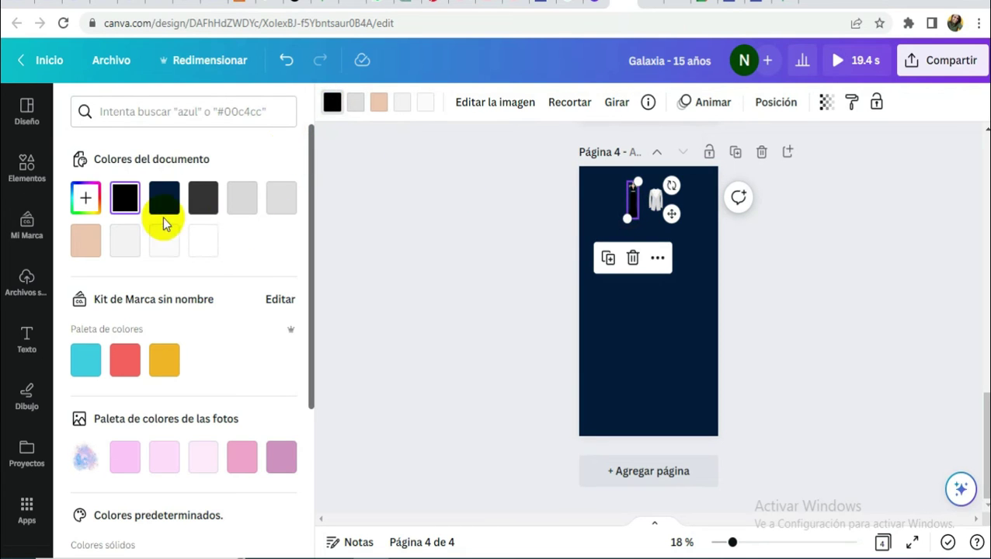
pyautogui.click(243, 200)
pyautogui.click(671, 213)
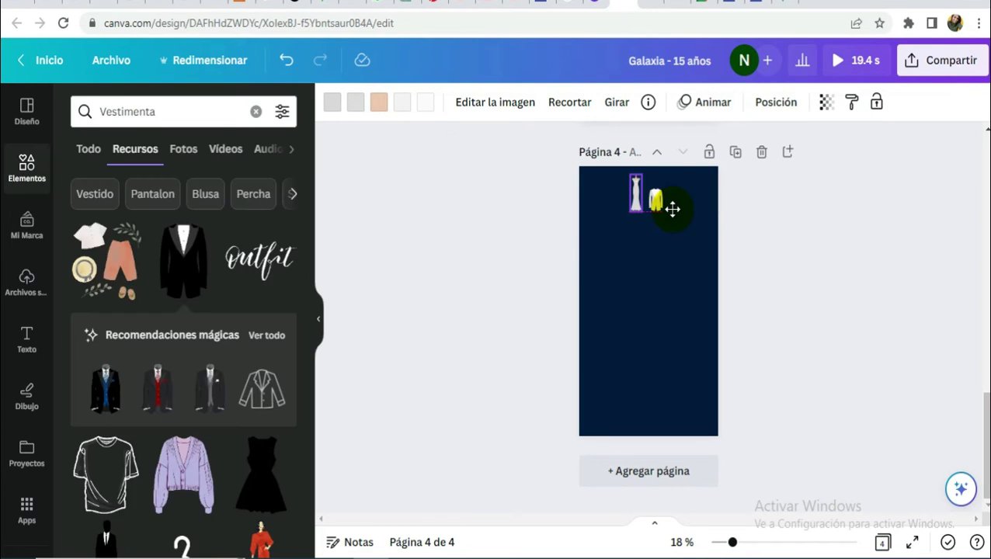
pyautogui.moveTo(646, 198); pyautogui.dragTo(651, 193)
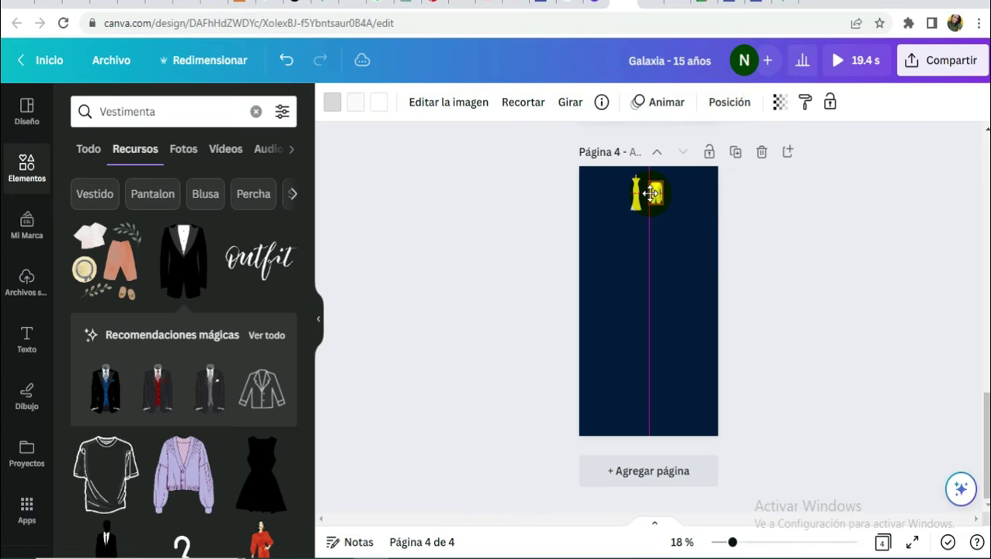
pyautogui.click(533, 176)
# Step: Search the graphics for "icono musica" and add the icon with one large and one small music note
pyautogui.click(180, 104)
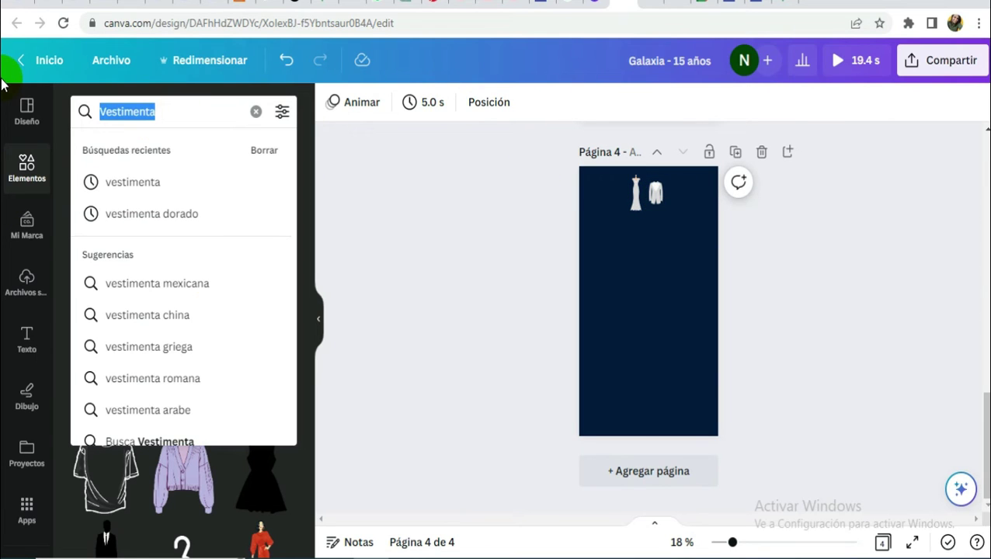
pyautogui.write('ic')
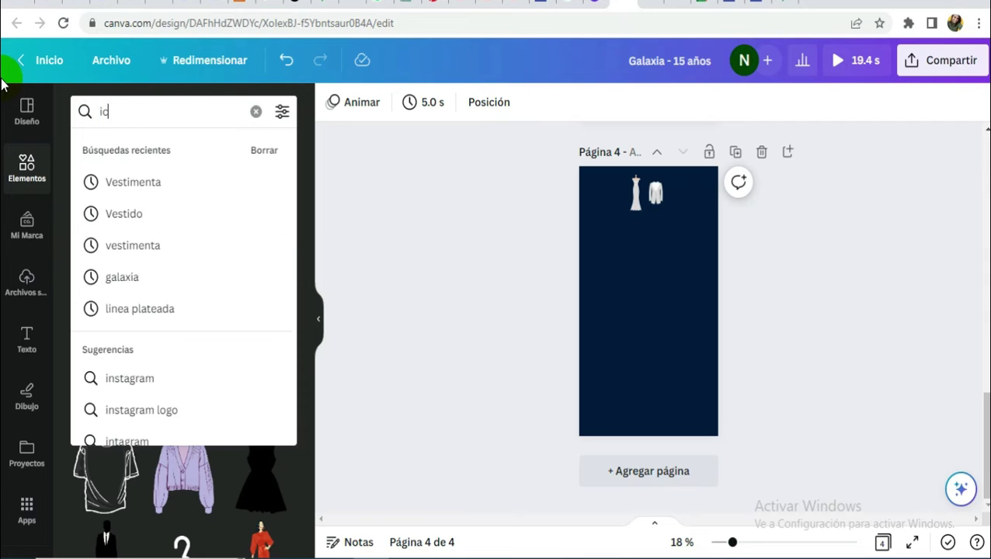
pyautogui.write('ono musica')
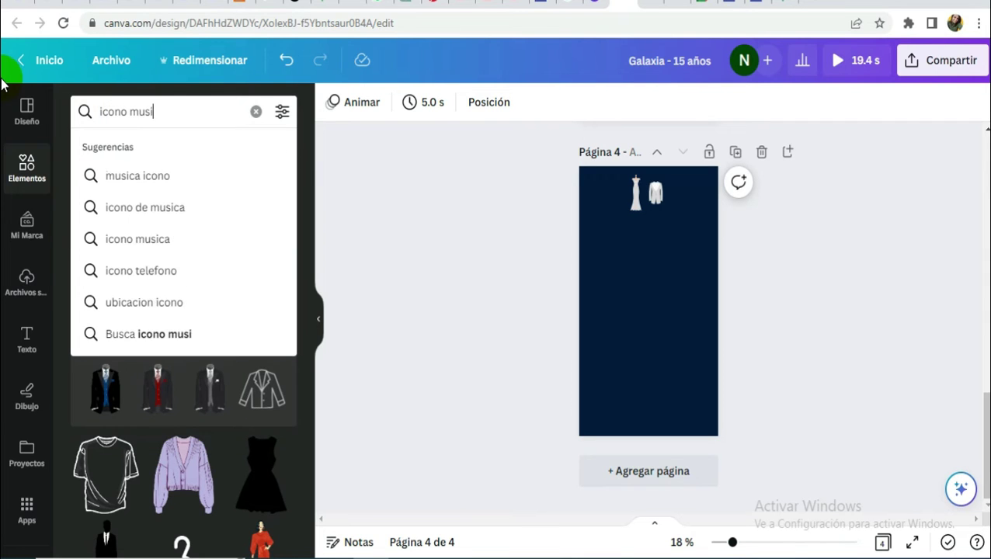
pyautogui.press('Return')
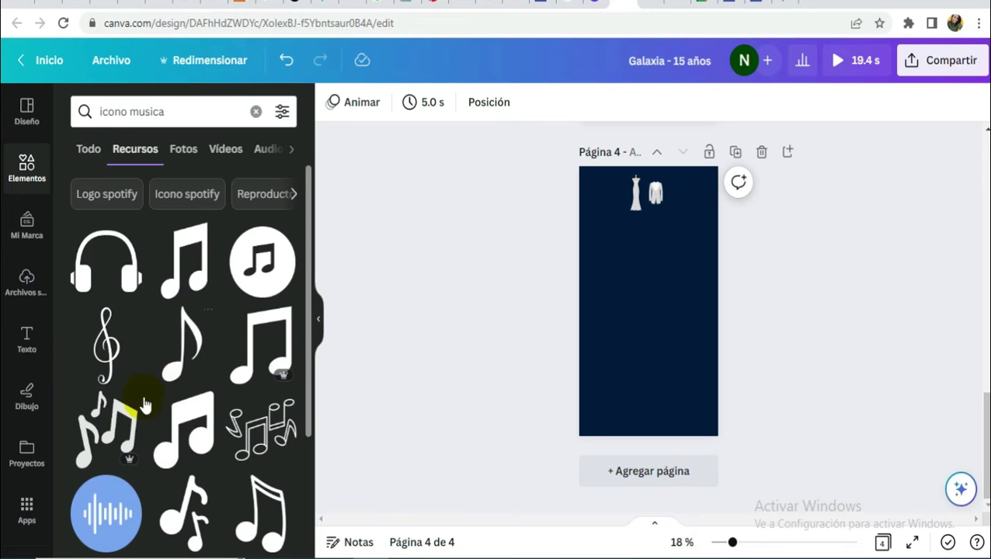
pyautogui.click(193, 516)
# Step: Recolour the music note icon light grey, shrink it, and centre it below the dress and jacket
pyautogui.click(332, 105)
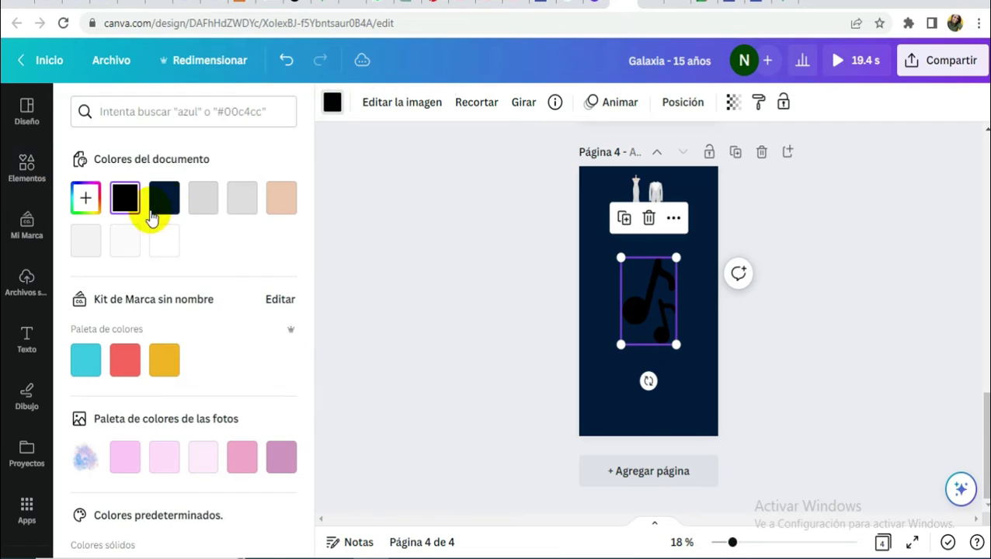
pyautogui.click(237, 203)
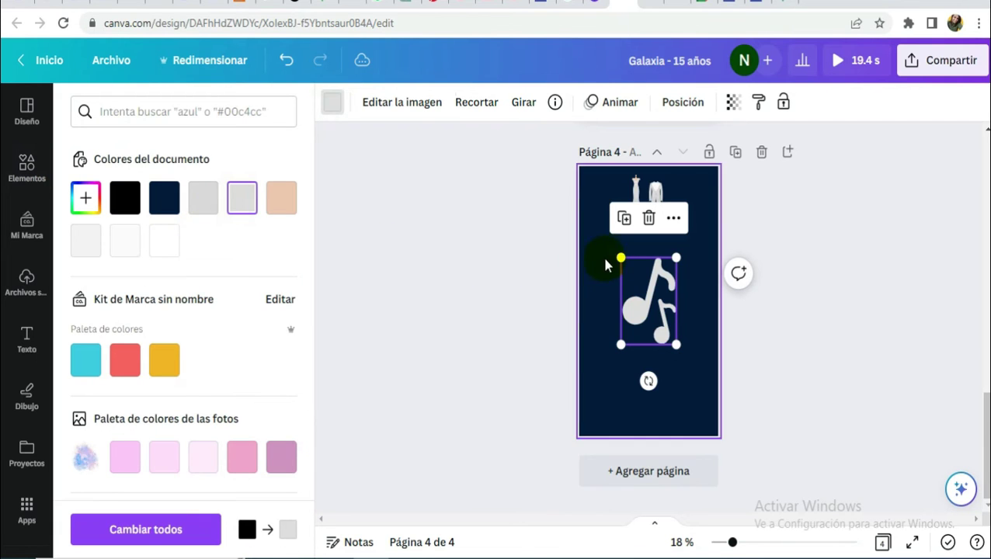
pyautogui.moveTo(620, 258); pyautogui.dragTo(660, 292)
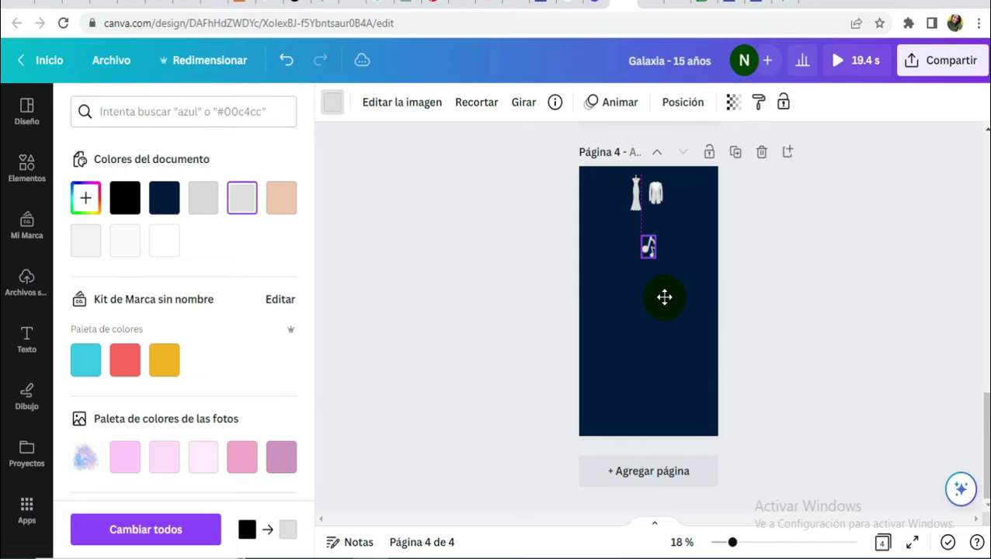
pyautogui.moveTo(641, 235); pyautogui.dragTo(636, 233)
pyautogui.click(657, 295)
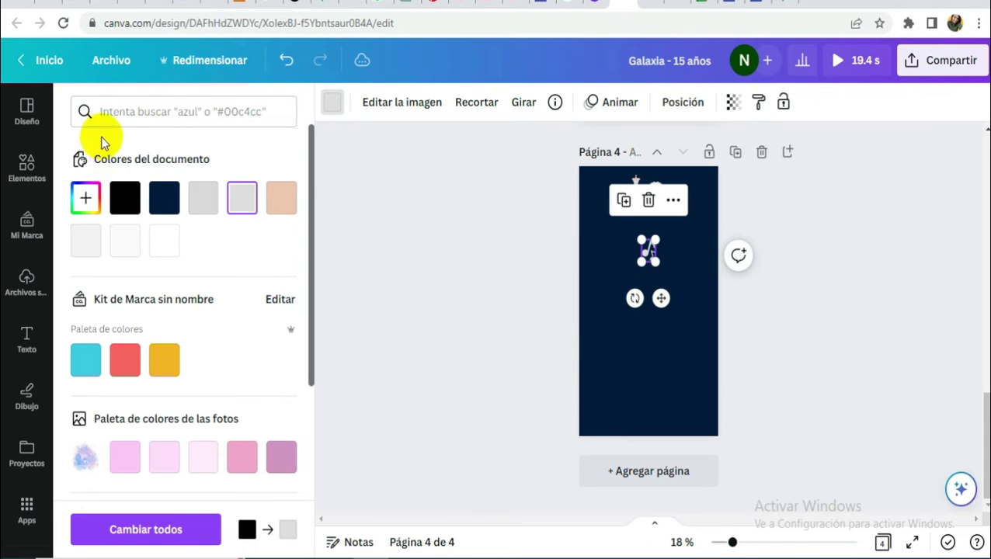
pyautogui.press('Escape')
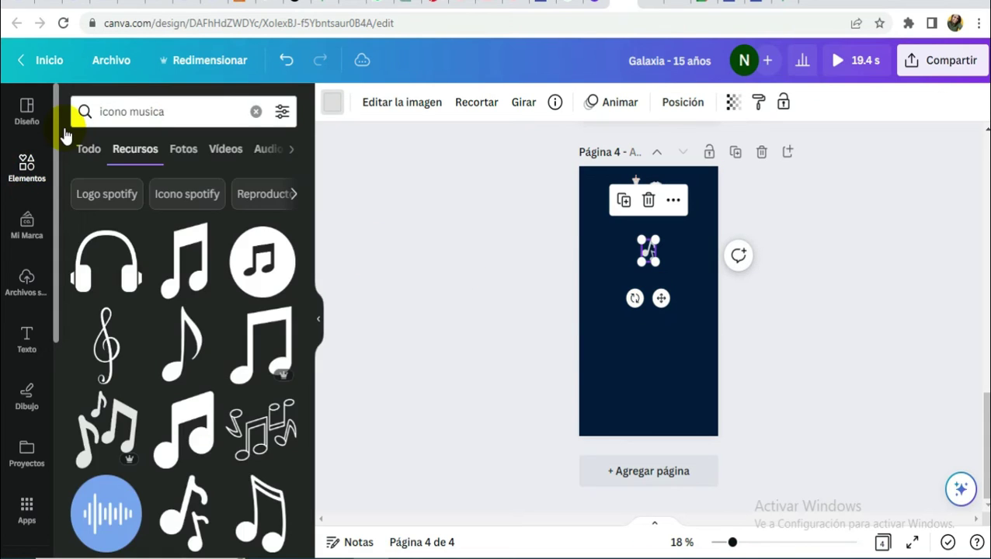
pyautogui.press('Escape')
pyautogui.click(844, 314)
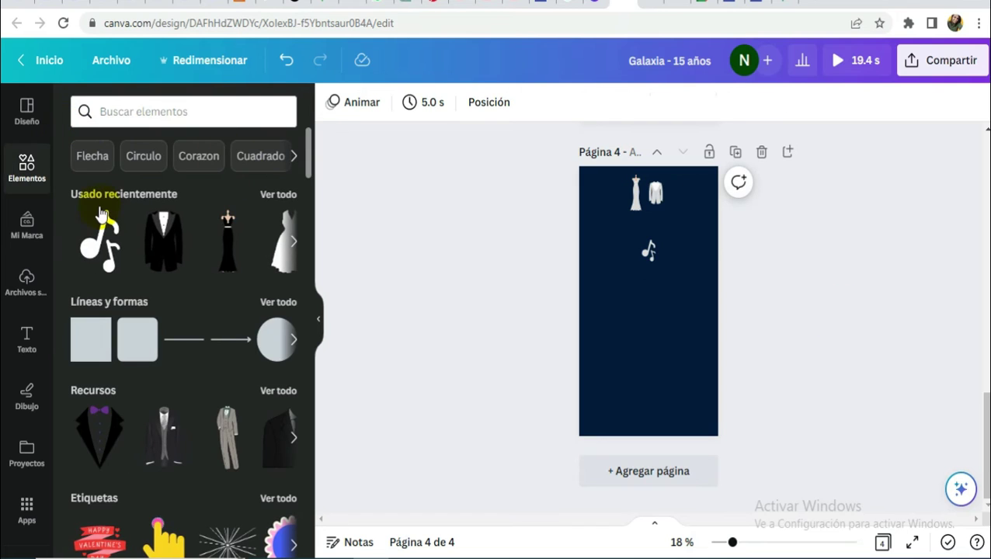
# Step: Search for "pin ubicacion" and add the outlined pin with a base, small and light grey, centred below the music notes
pyautogui.click(173, 111)
pyautogui.write('pin ubicacion')
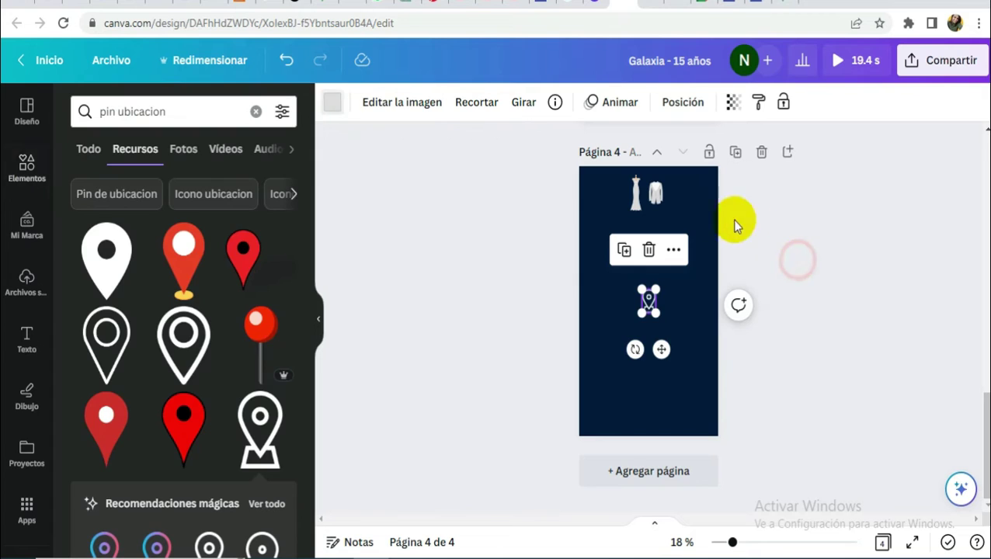
pyautogui.click(698, 209)
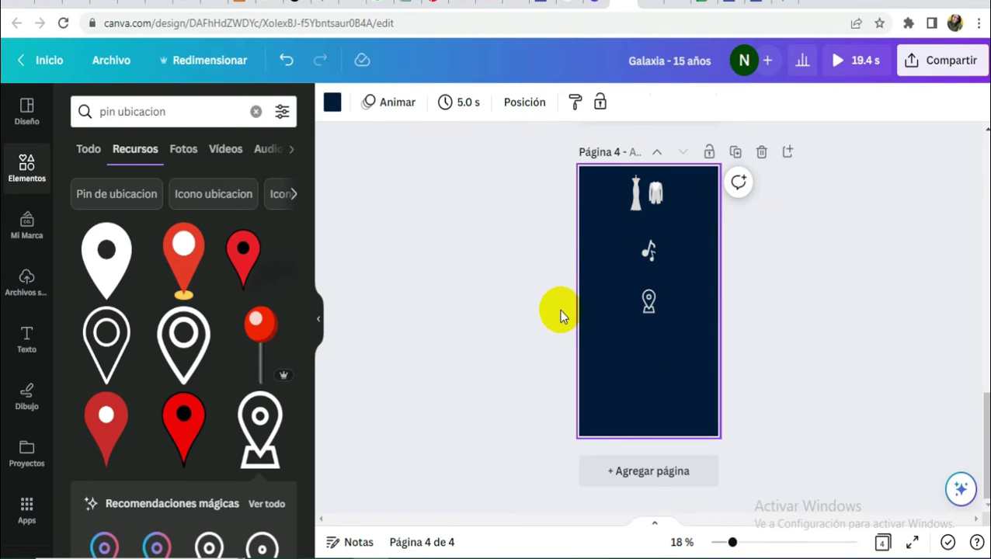
# Step: Set the design's download format to PNG with a transparent background
pyautogui.click(951, 67)
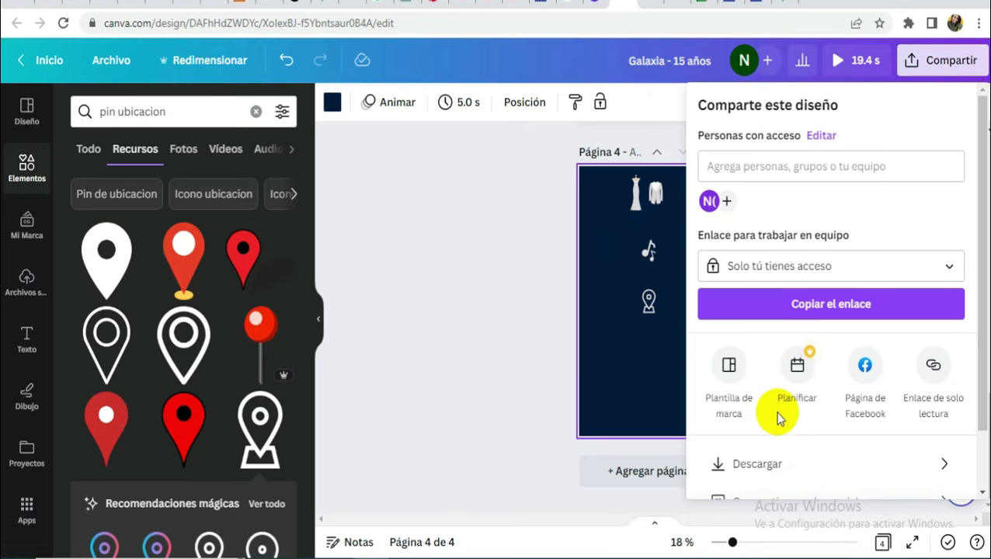
pyautogui.click(769, 463)
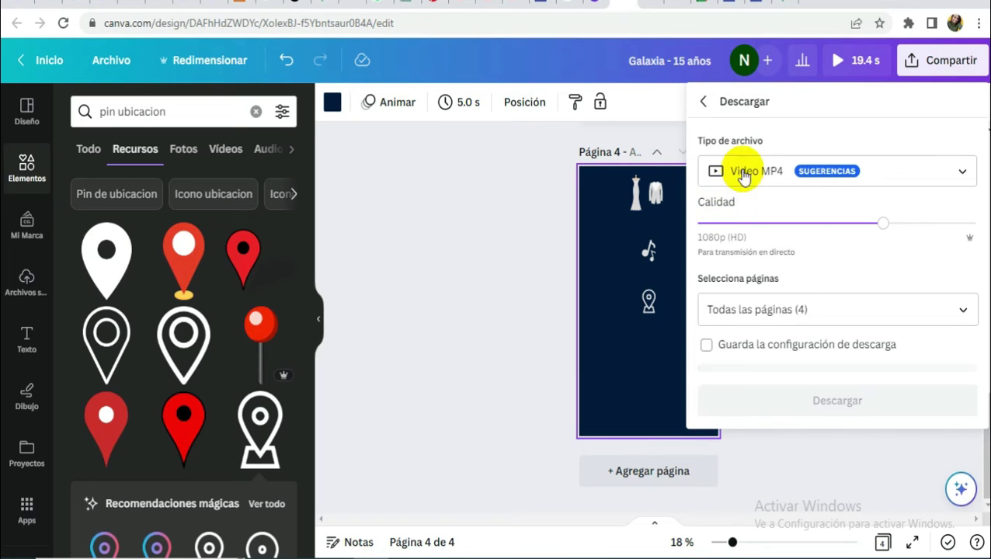
pyautogui.click(745, 171)
pyautogui.click(743, 264)
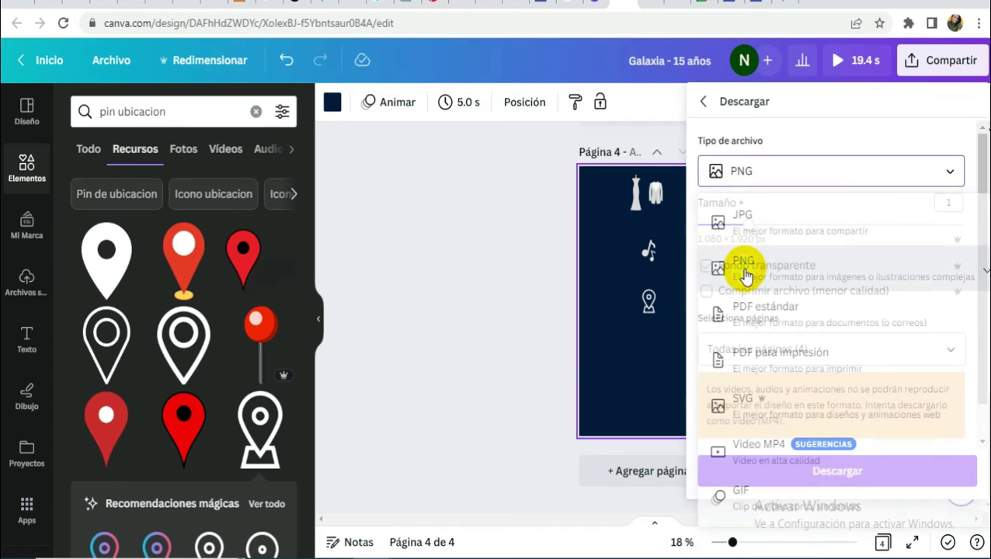
pyautogui.click(757, 266)
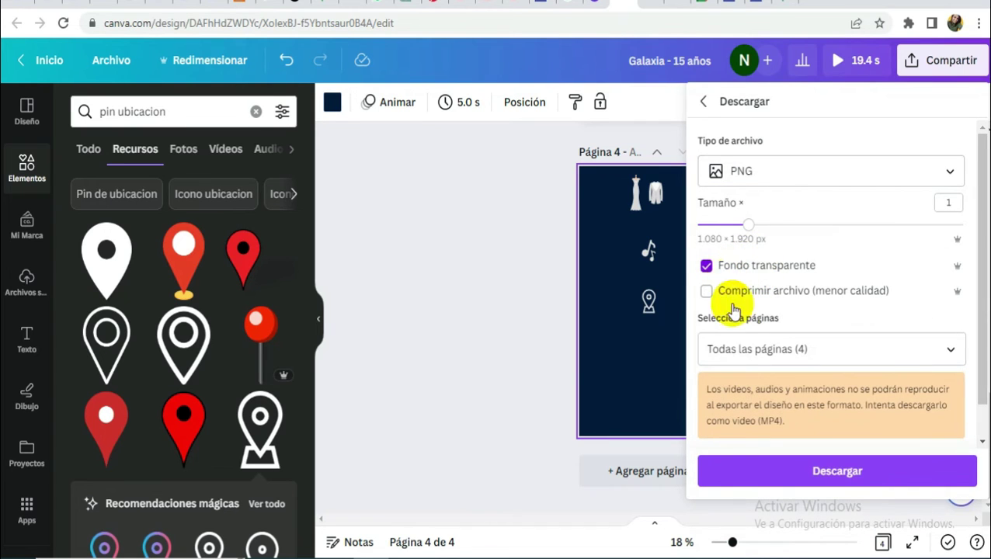
# Step: Restrict the download to the current page (page 4) only and download it
pyautogui.click(738, 349)
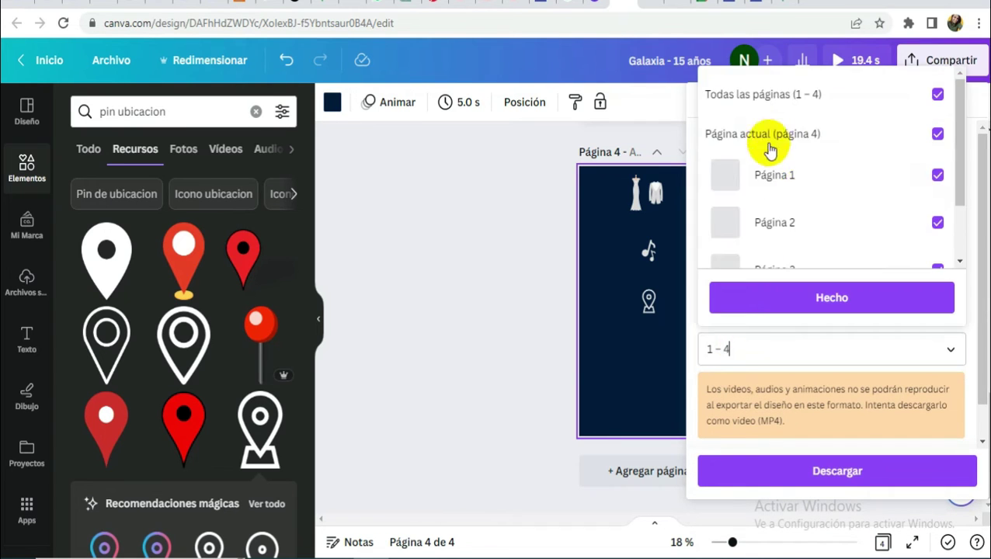
pyautogui.click(775, 94)
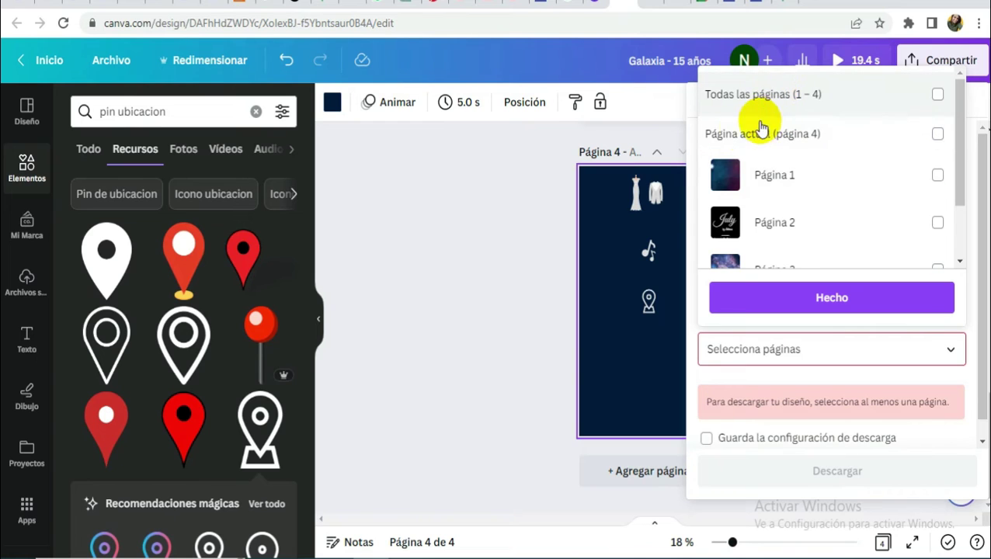
pyautogui.click(725, 140)
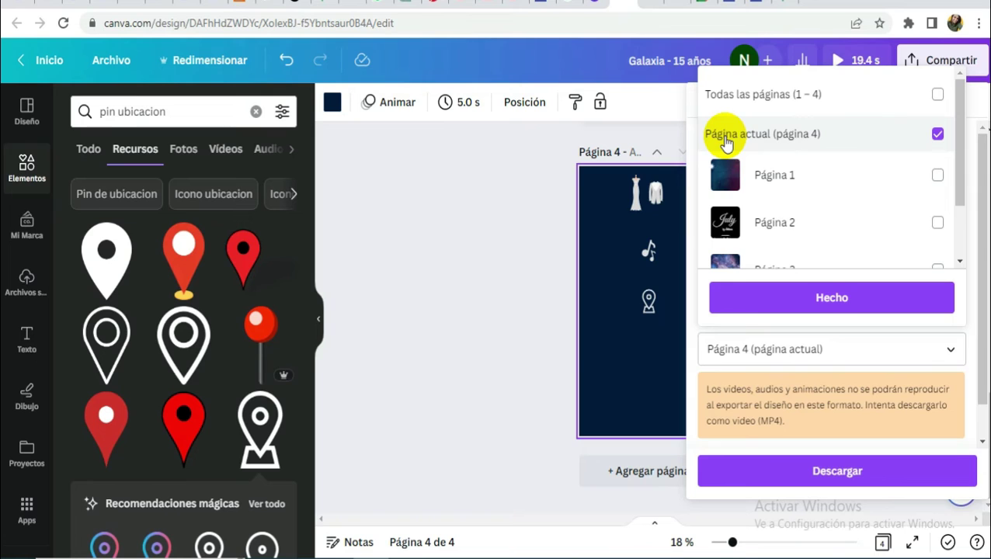
pyautogui.click(817, 303)
pyautogui.click(861, 474)
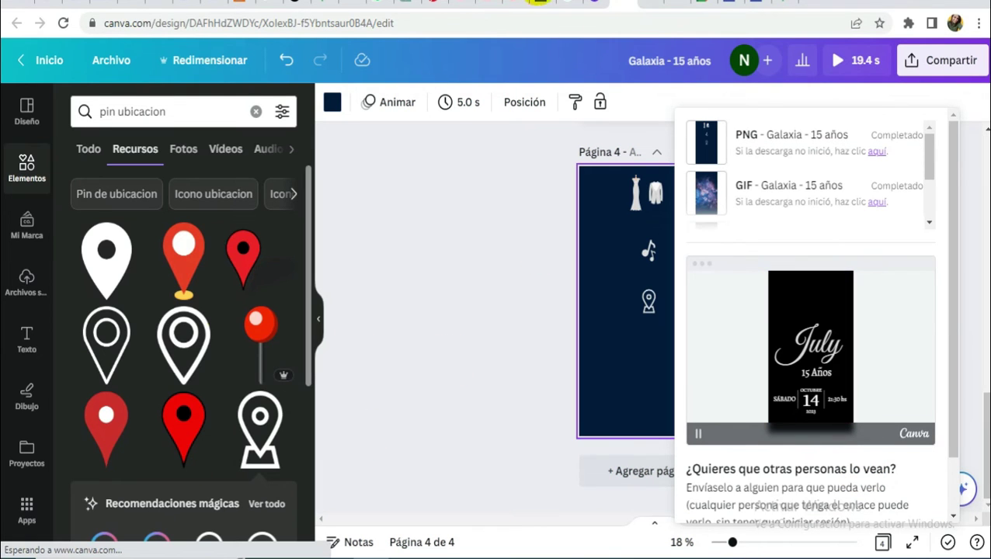
pyautogui.click(651, 6)
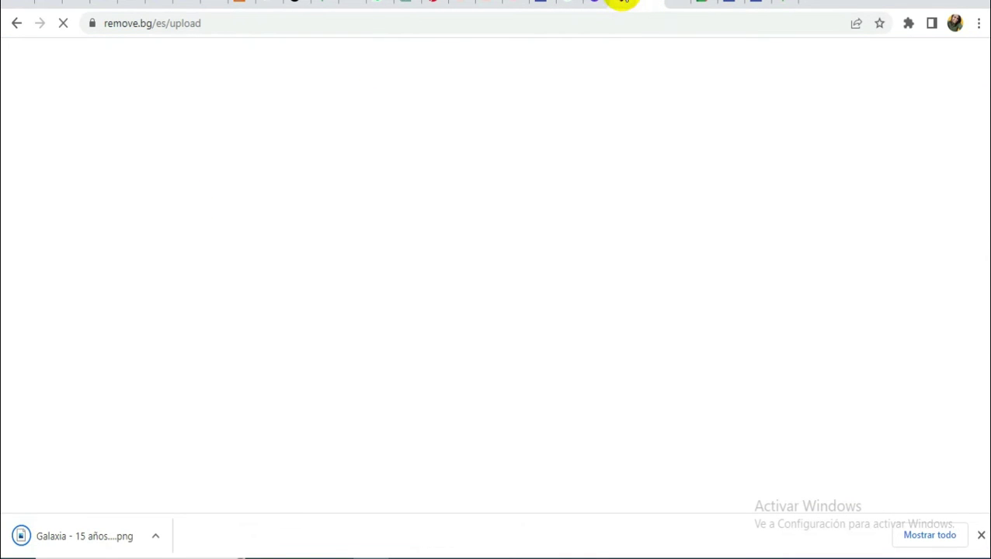
pyautogui.click(623, 2)
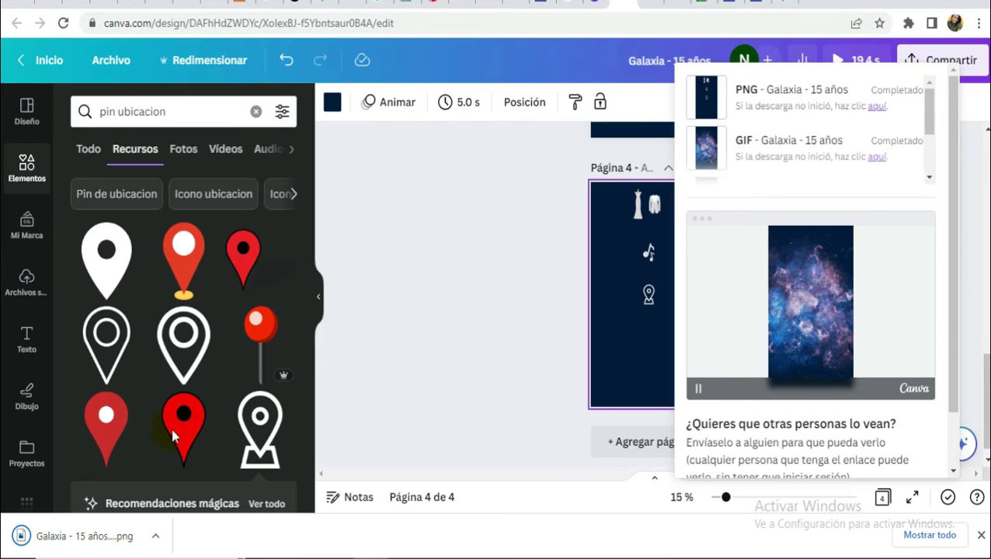
pyautogui.click(444, 348)
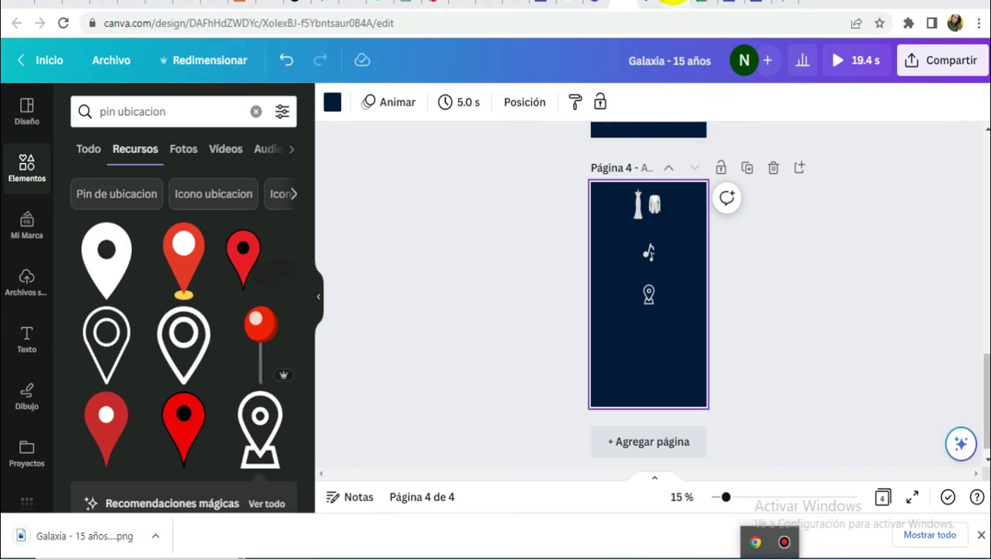
# Step: Switch to the July site in Google Sites and upload the image "Galaxia - 15 años (1)" from the Descargas folder
pyautogui.click(729, 3)
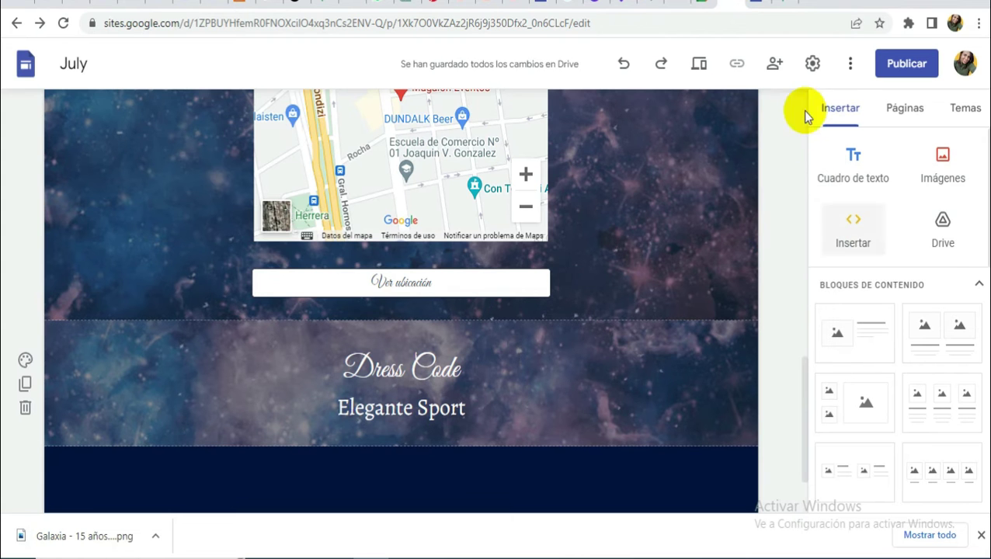
pyautogui.click(943, 158)
pyautogui.click(915, 217)
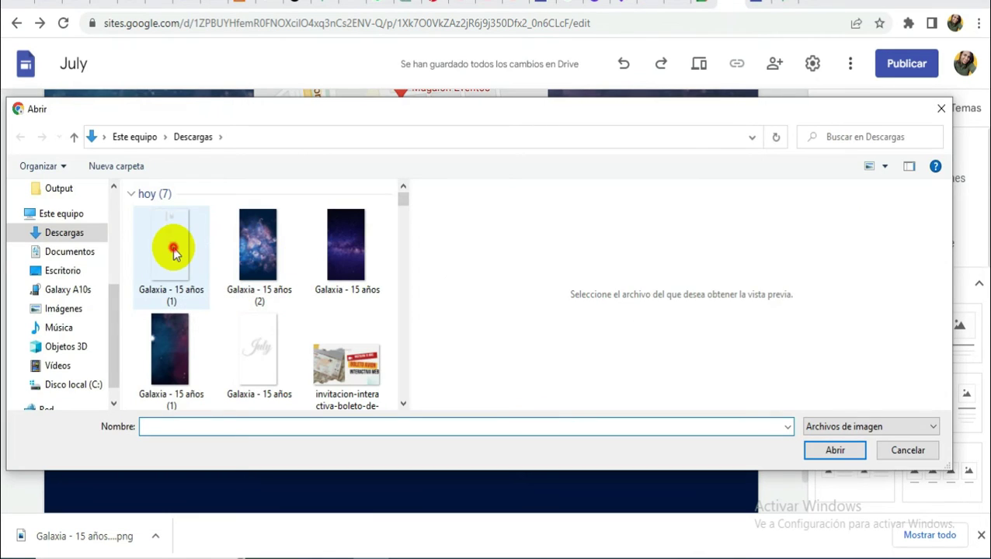
pyautogui.click(173, 247)
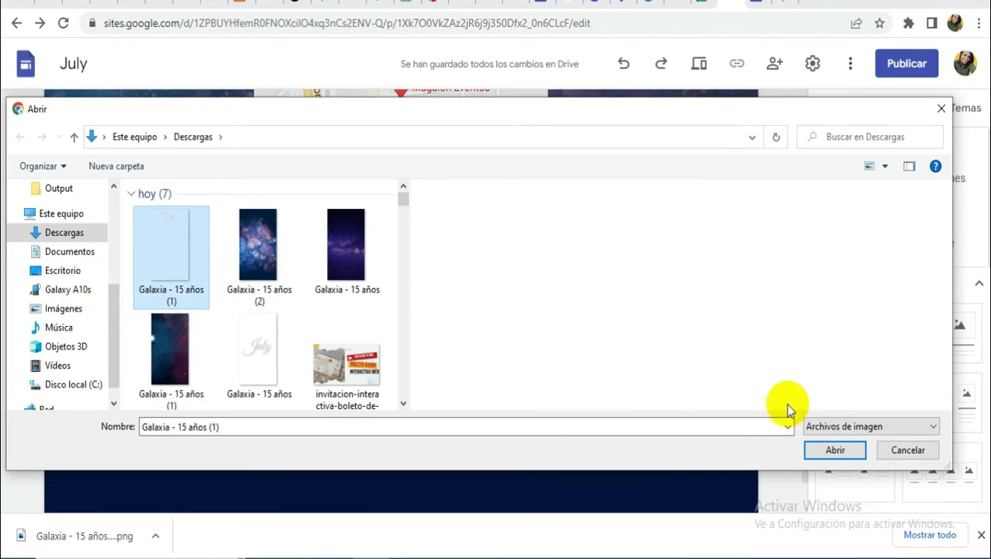
pyautogui.click(833, 450)
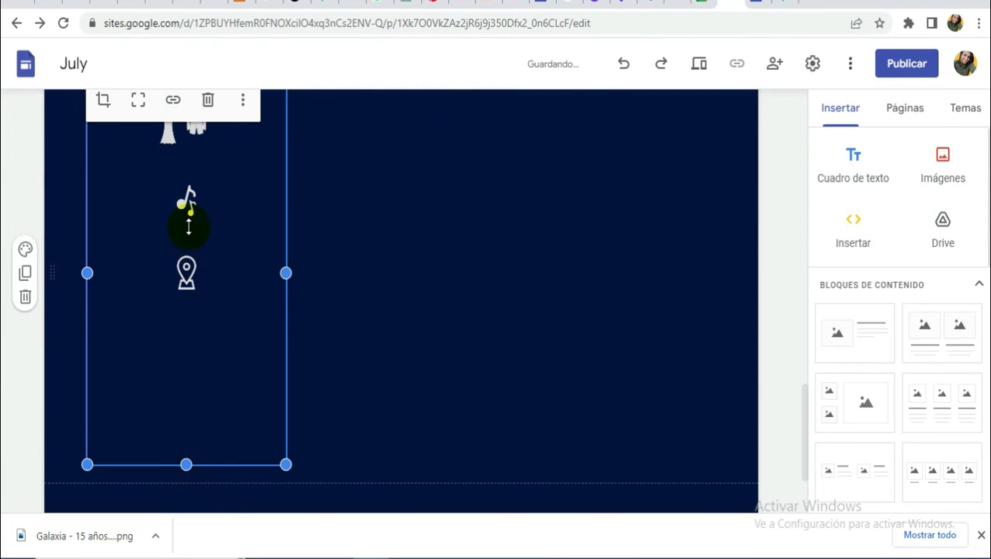
# Step: Crop the uploaded icon image to a short strip and reposition it on the dress and jacket icons
pyautogui.moveTo(188, 225); pyautogui.dragTo(195, 214)
pyautogui.moveTo(186, 329); pyautogui.dragTo(183, 314)
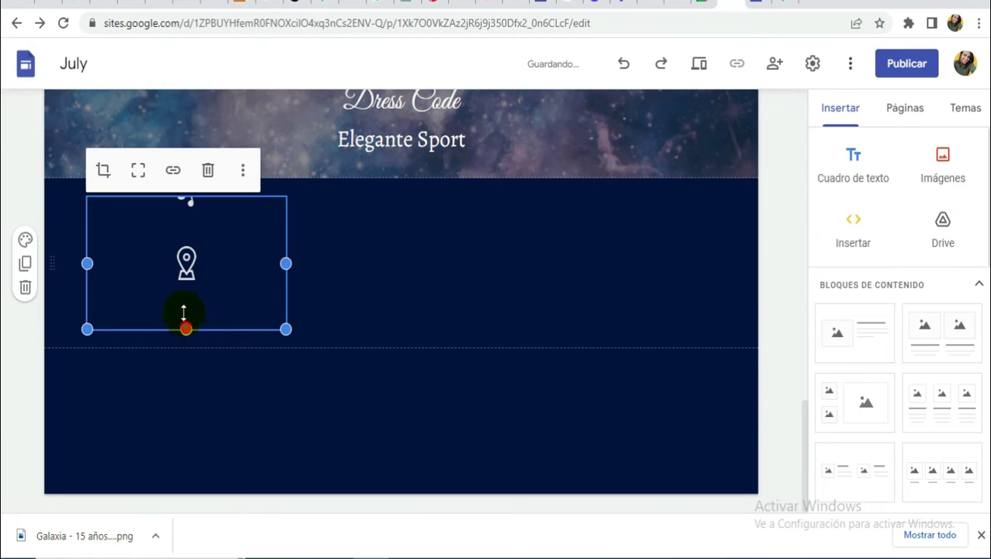
pyautogui.moveTo(187, 257); pyautogui.dragTo(219, 311)
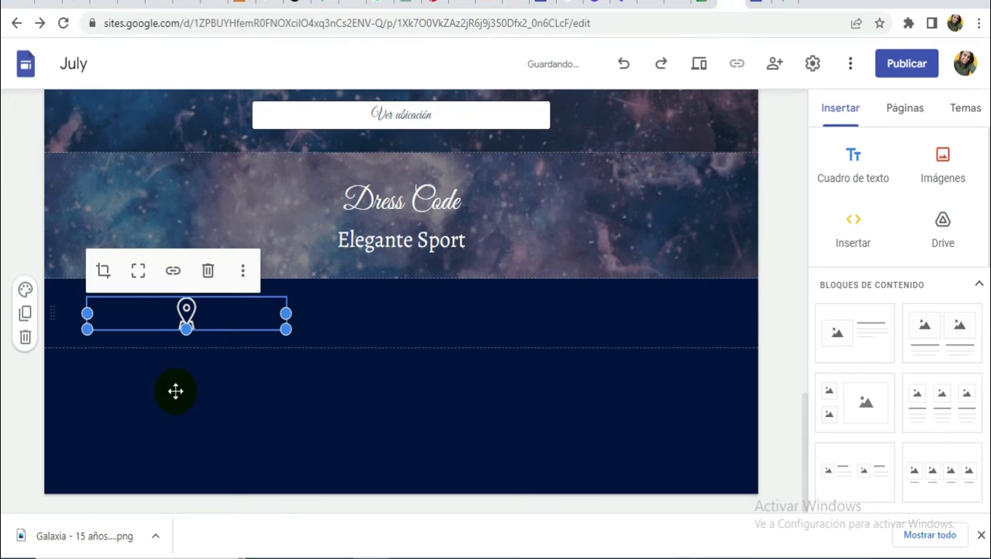
pyautogui.doubleClick(176, 391)
pyautogui.moveTo(219, 316); pyautogui.dragTo(215, 441)
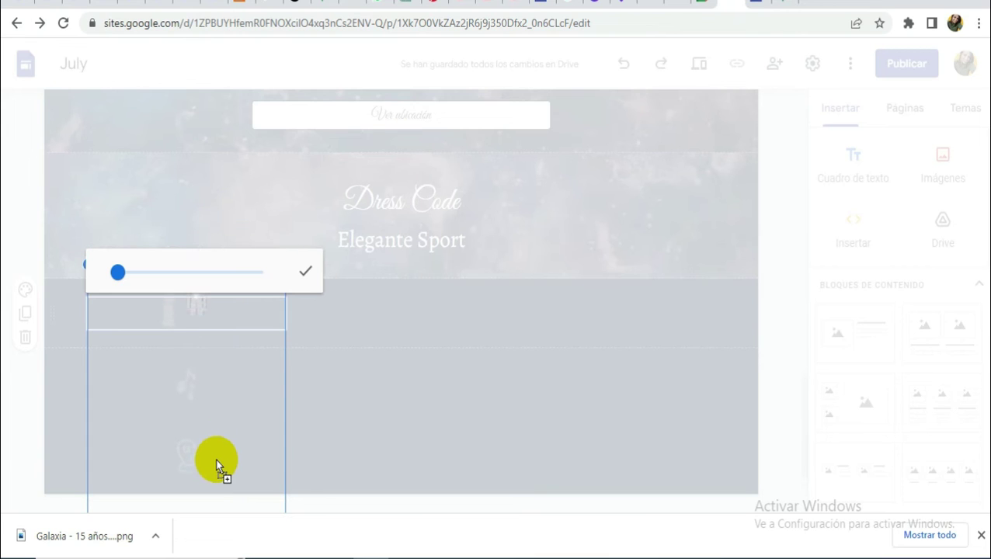
pyautogui.click(298, 273)
# Step: Extend the crop to fit the whole dress and jacket, and place the image centred above the Dress Code heading
pyautogui.moveTo(185, 327); pyautogui.dragTo(190, 342)
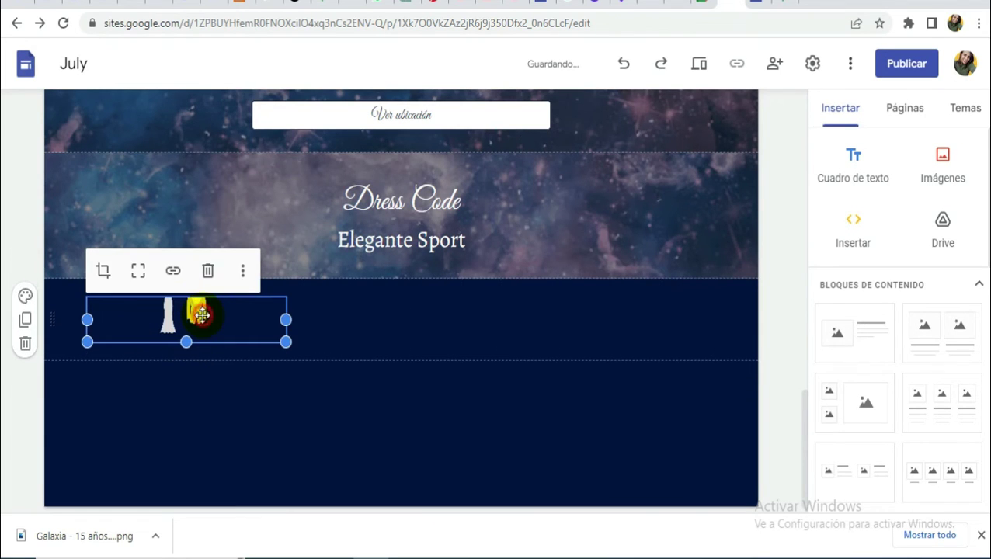
pyautogui.doubleClick(194, 317)
pyautogui.click(306, 271)
pyautogui.moveTo(186, 342); pyautogui.dragTo(188, 355)
pyautogui.doubleClick(195, 316)
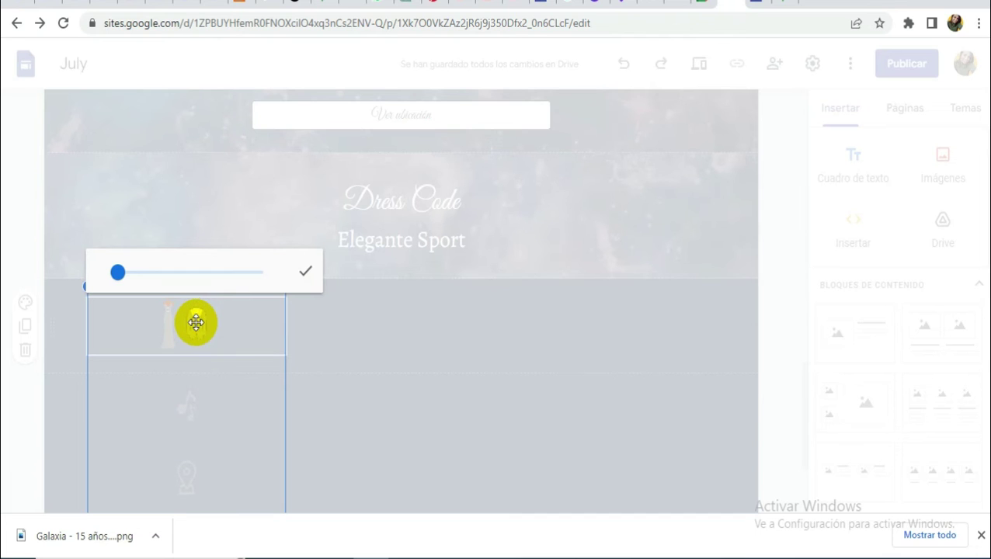
pyautogui.click(307, 272)
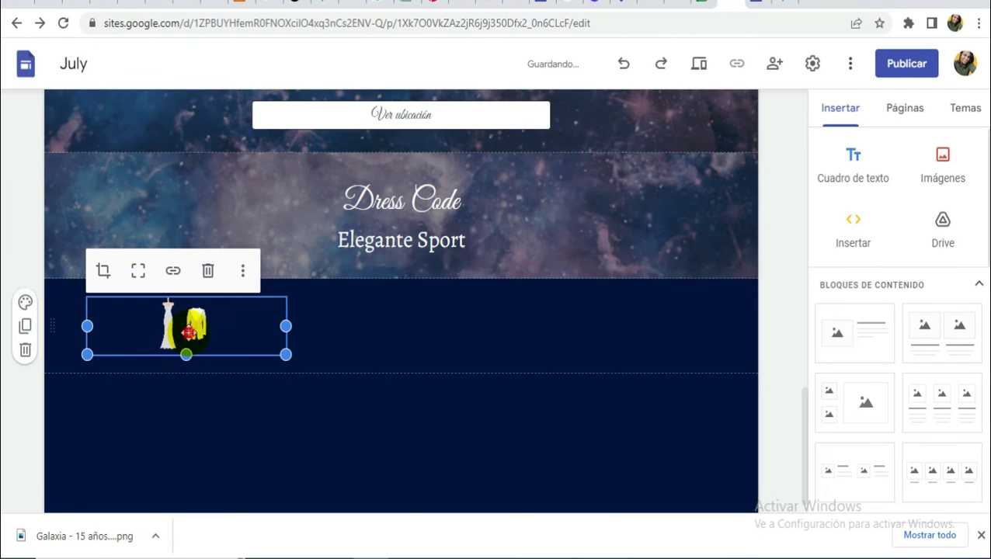
pyautogui.moveTo(287, 346); pyautogui.dragTo(399, 194)
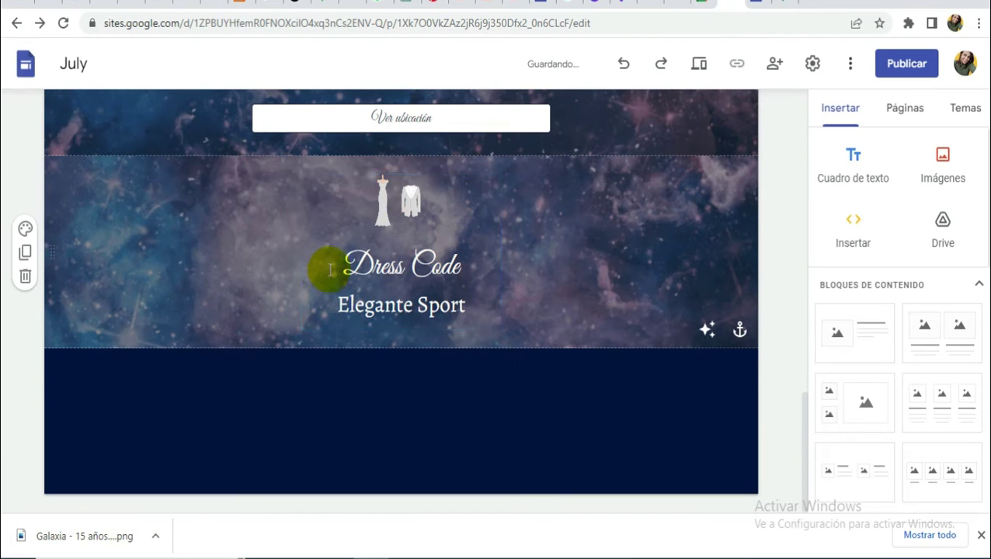
# Step: Duplicate the dress and jacket image and reposition the copy's crop to show the location pin
pyautogui.click(405, 192)
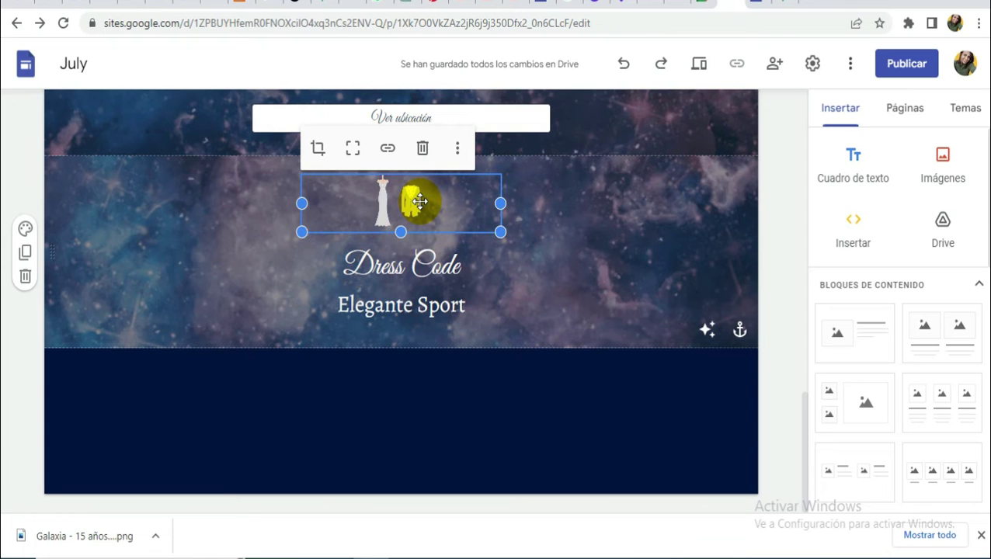
pyautogui.hotkey('ctrl', 'v')
pyautogui.doubleClick(216, 305)
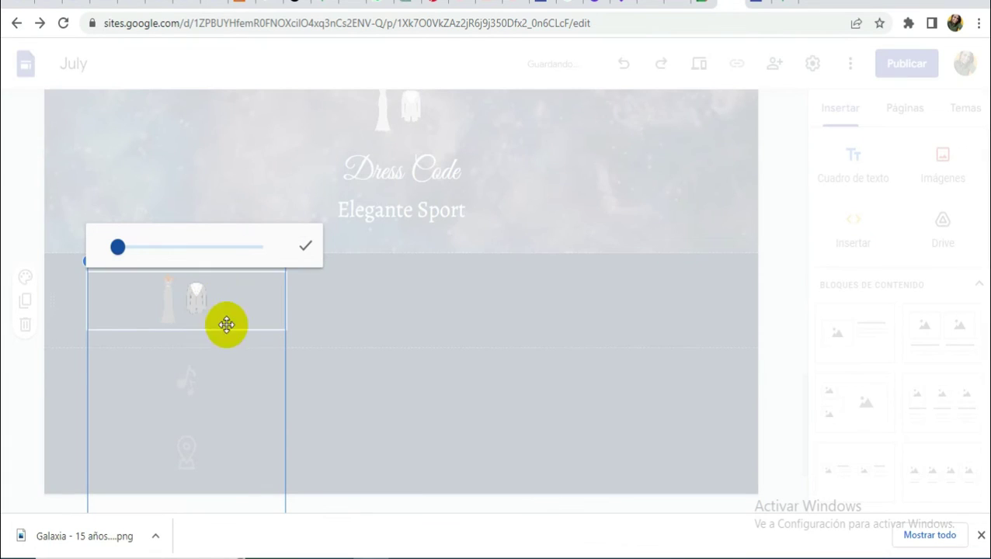
pyautogui.moveTo(243, 429); pyautogui.dragTo(252, 325)
pyautogui.moveTo(225, 404); pyautogui.dragTo(233, 347)
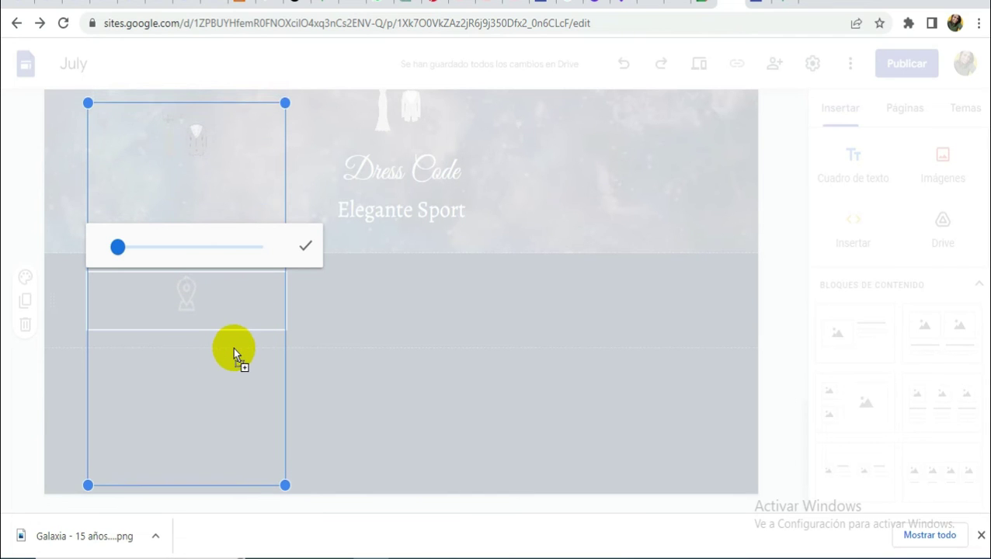
pyautogui.click(304, 250)
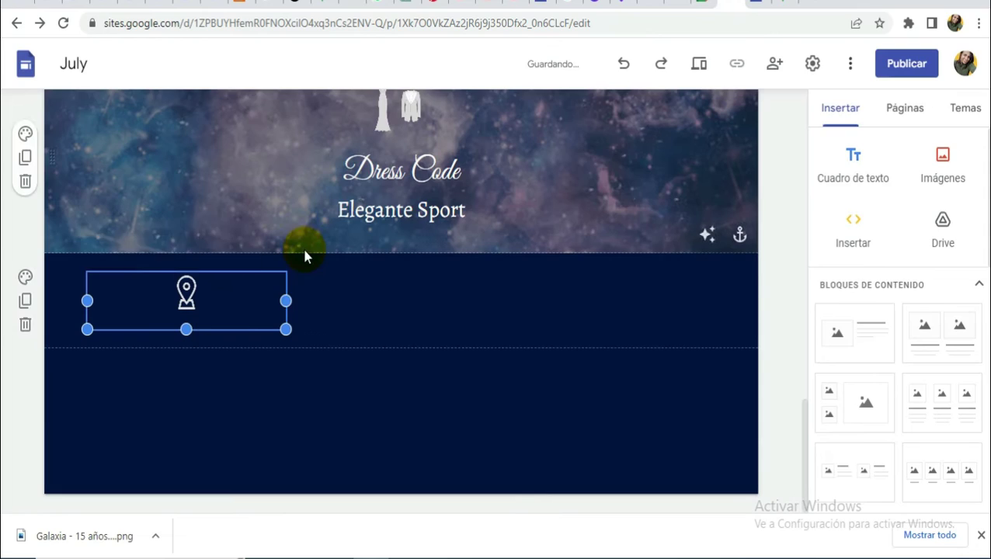
# Step: Fit the crop closely around the location pin and place the image above the Lugar de Celebración heading
pyautogui.moveTo(187, 323)
pyautogui.mouseDown()
pyautogui.moveTo(219, 325)
pyautogui.moveTo(186, 323)
pyautogui.mouseUp()
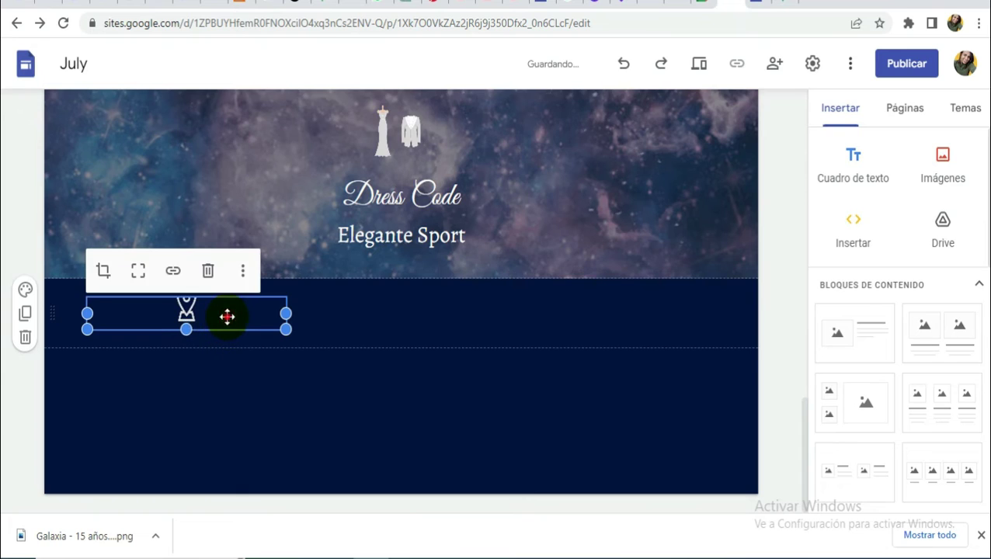
pyautogui.doubleClick(226, 316)
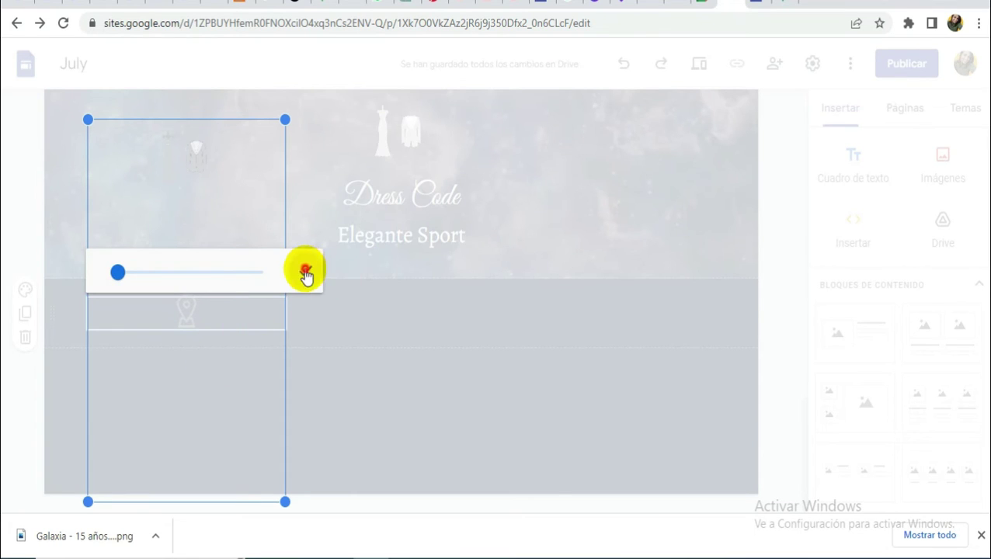
pyautogui.click(305, 273)
pyautogui.moveTo(187, 330); pyautogui.dragTo(192, 351)
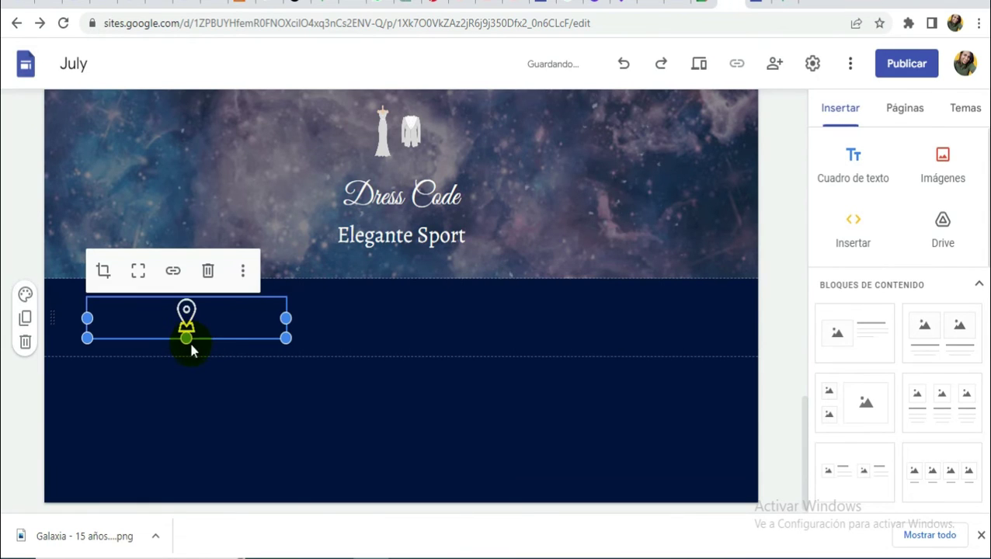
pyautogui.moveTo(224, 320); pyautogui.dragTo(391, 310)
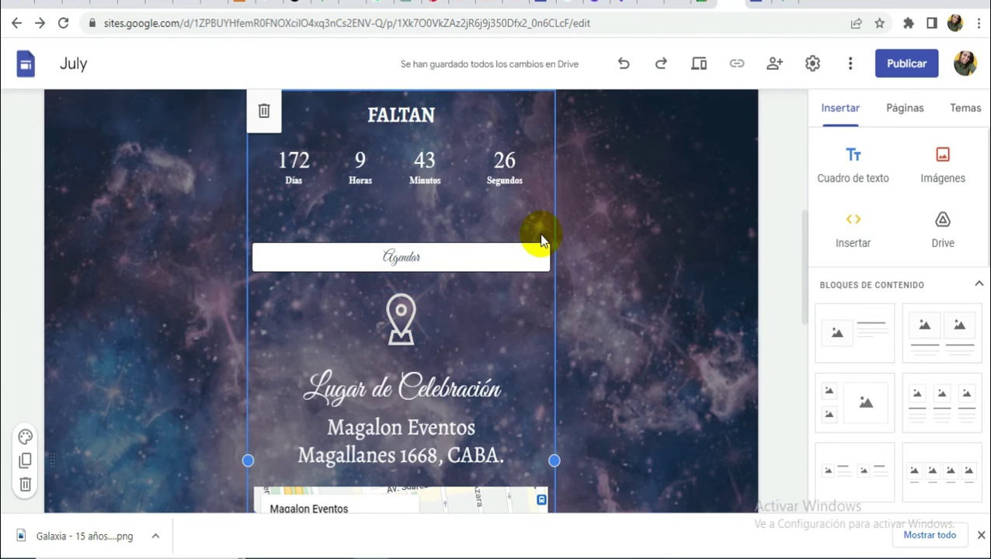
# Step: Duplicate the Dress Code block with its icon and text, and place the copy directly below the original in the same section
pyautogui.scroll(-8, 541, 240)
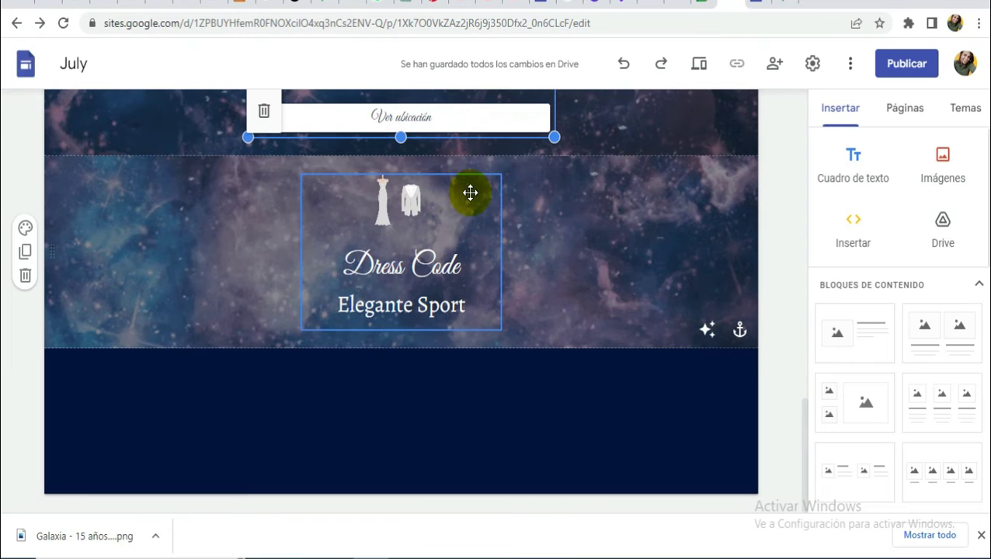
pyautogui.click(479, 187)
pyautogui.click(515, 382)
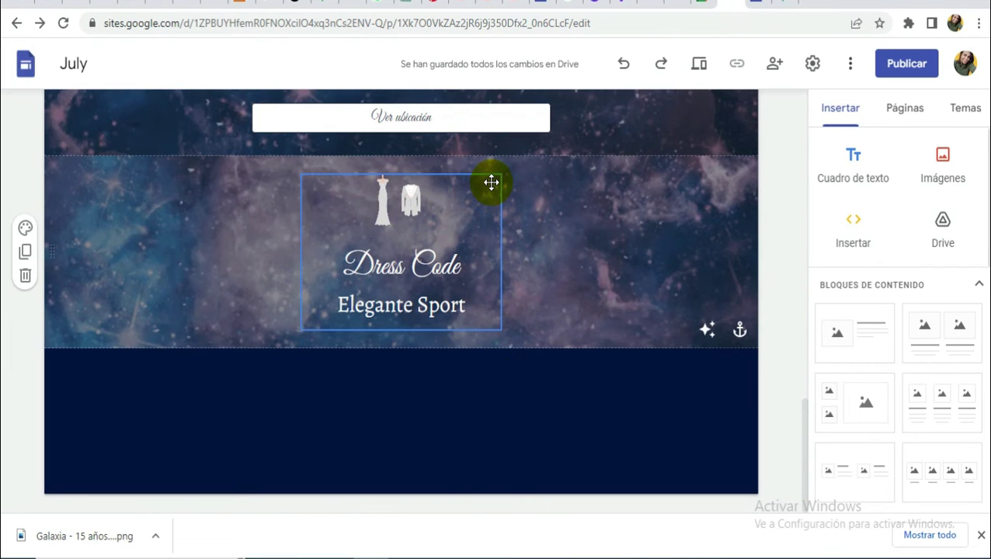
pyautogui.click(492, 178)
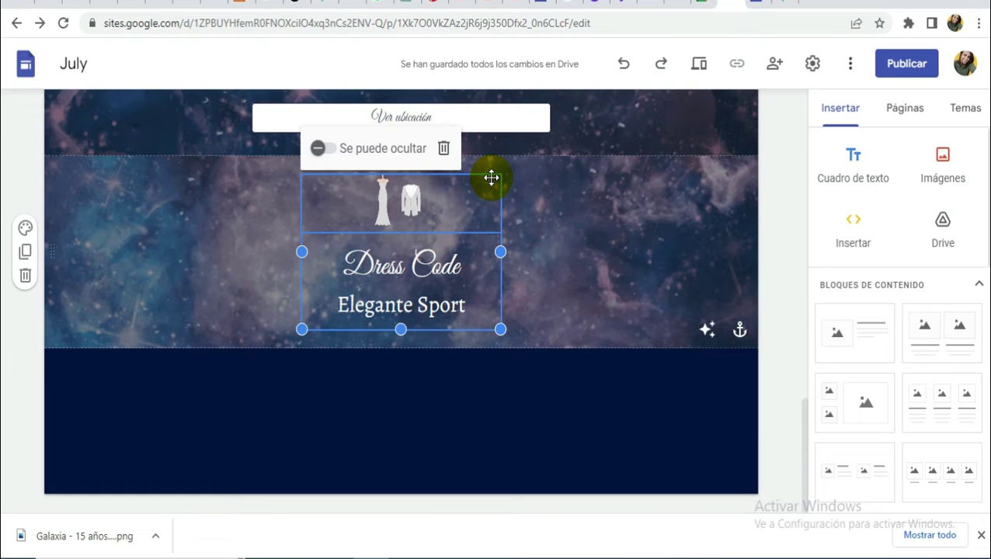
pyautogui.hotkey('ctrl', 'c')
pyautogui.hotkey('ctrl', 'v')
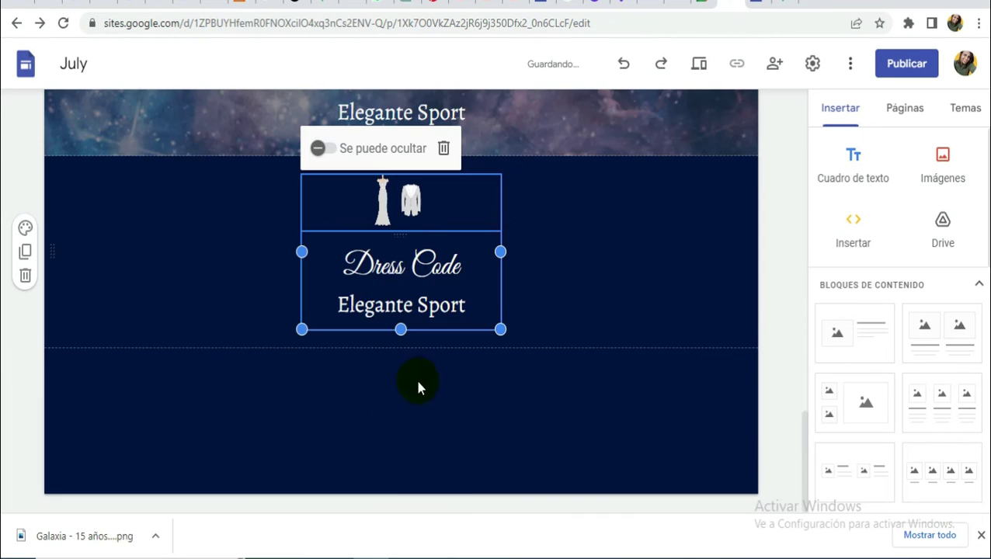
pyautogui.scroll(2, 386, 303)
pyautogui.scroll(1, 372, 388)
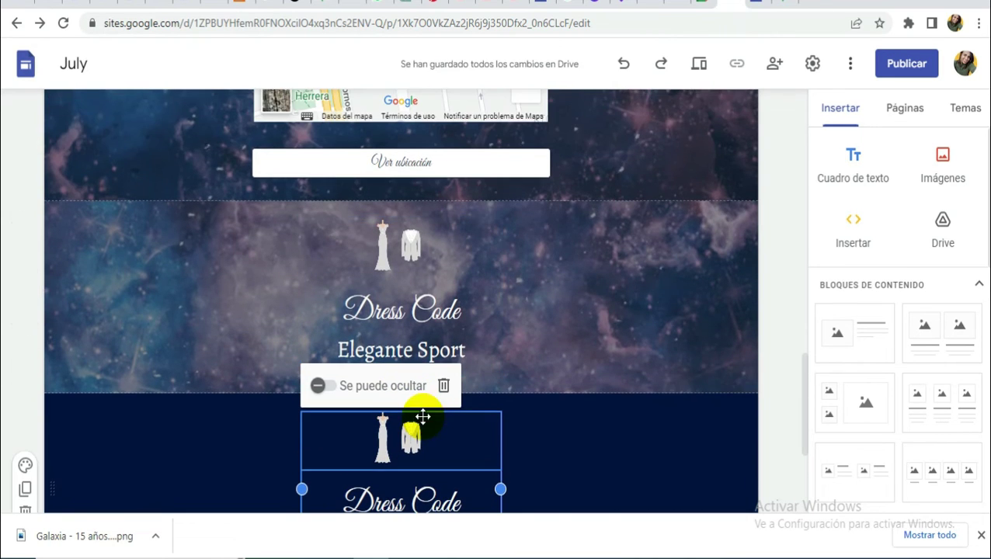
pyautogui.moveTo(453, 413); pyautogui.dragTo(448, 381)
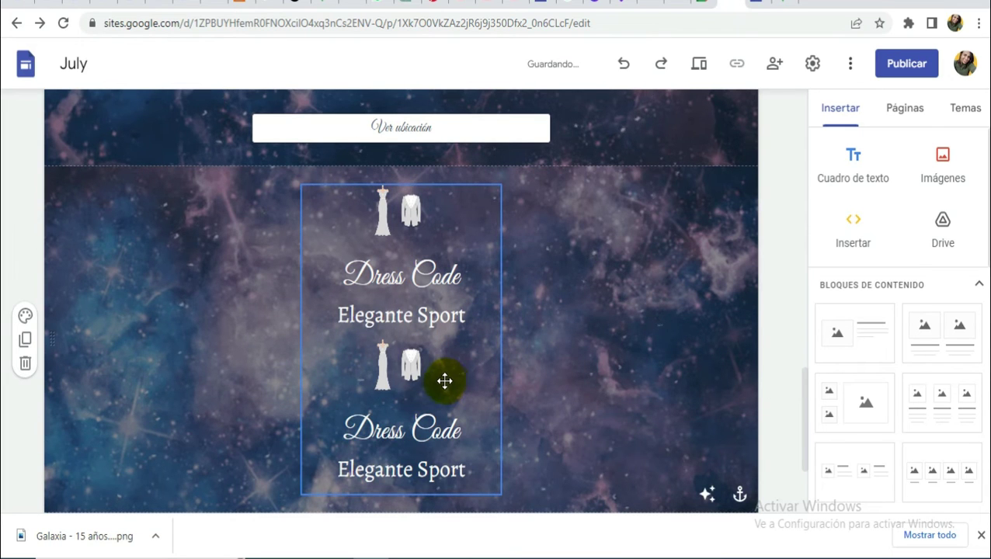
# Step: Reposition the copied block's image crop to show the music notes and shorten its frame around them
pyautogui.click(399, 357)
pyautogui.doubleClick(399, 358)
pyautogui.moveTo(427, 473); pyautogui.dragTo(421, 403)
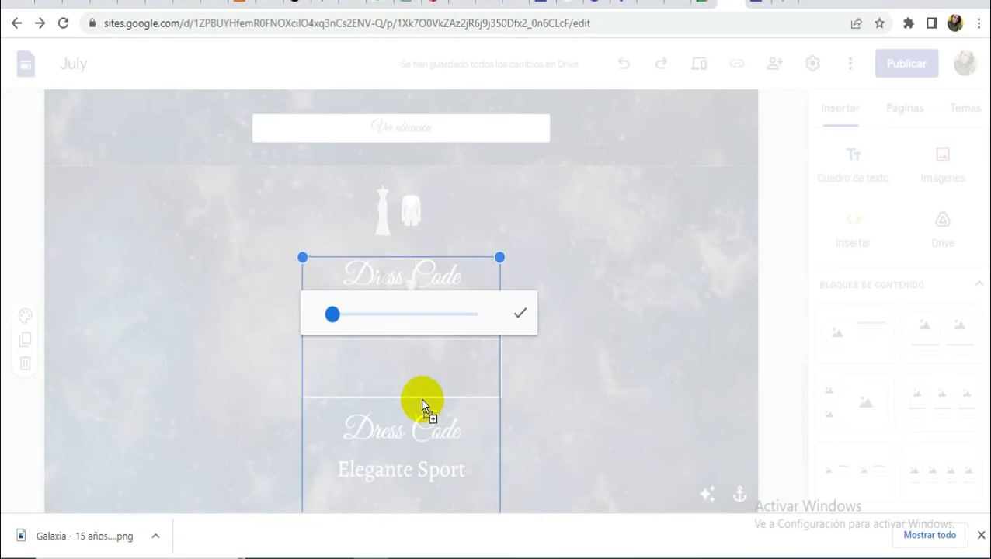
pyautogui.click(516, 316)
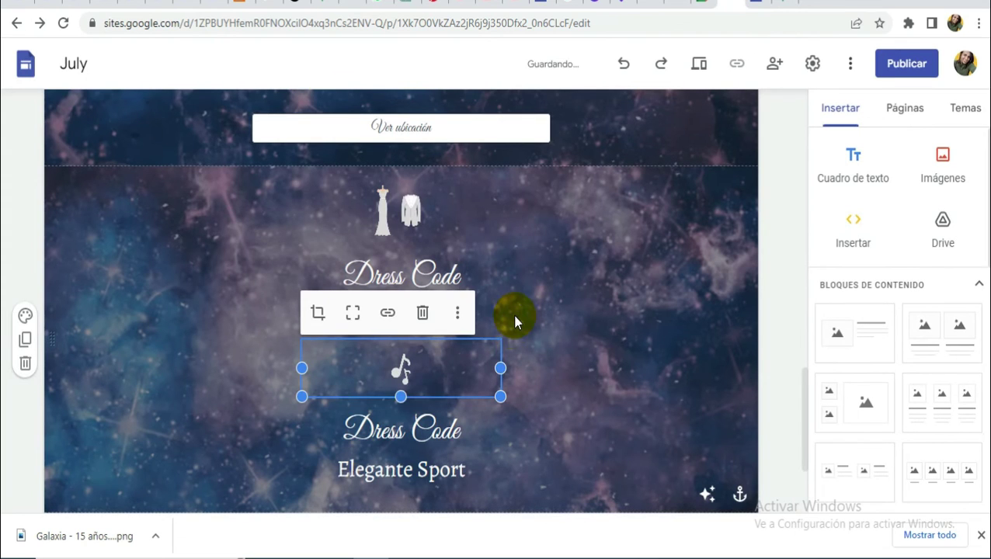
pyautogui.moveTo(400, 394); pyautogui.dragTo(433, 357)
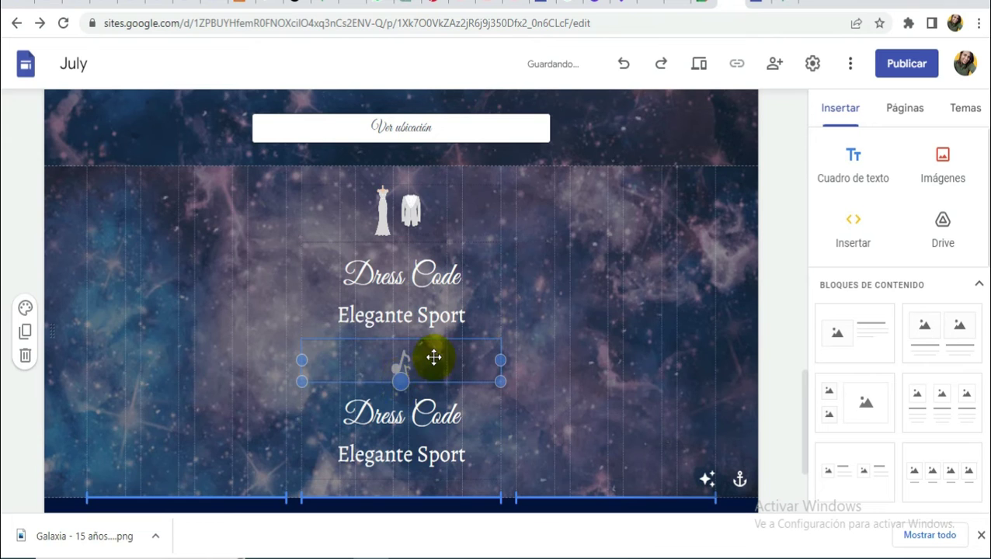
# Step: Fine-tune the crop position of the music-note image and shorten its frame to fit closely around the notes
pyautogui.doubleClick(421, 360)
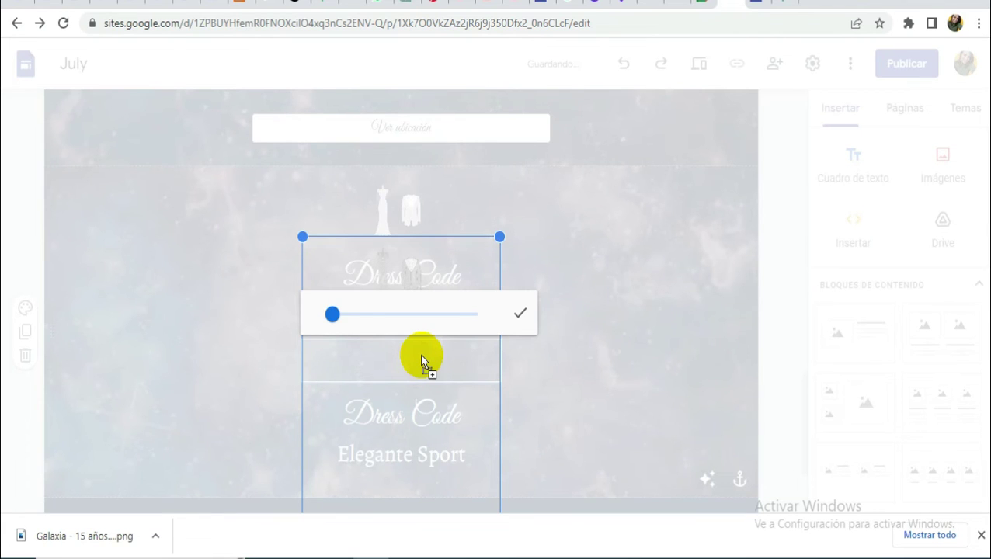
pyautogui.click(519, 314)
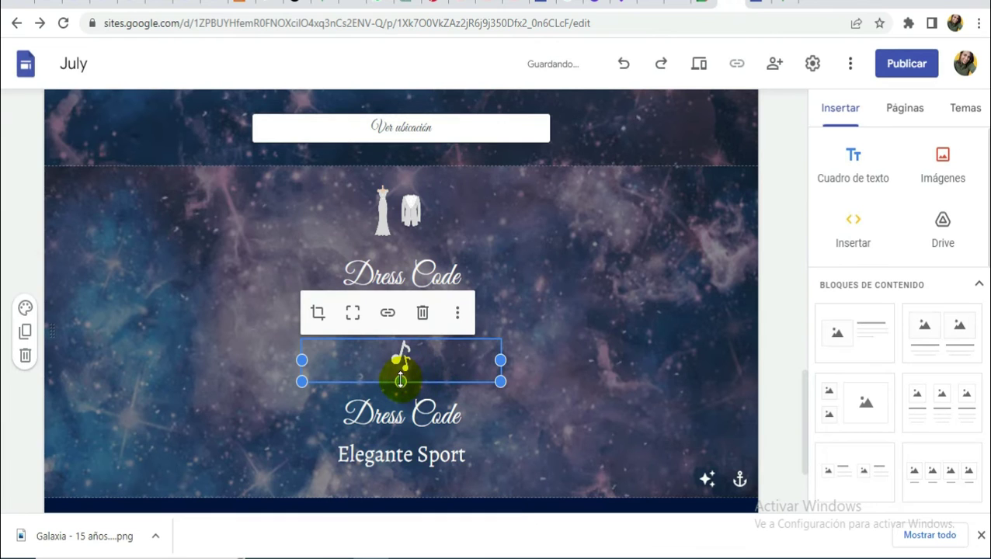
pyautogui.moveTo(401, 380); pyautogui.dragTo(434, 354)
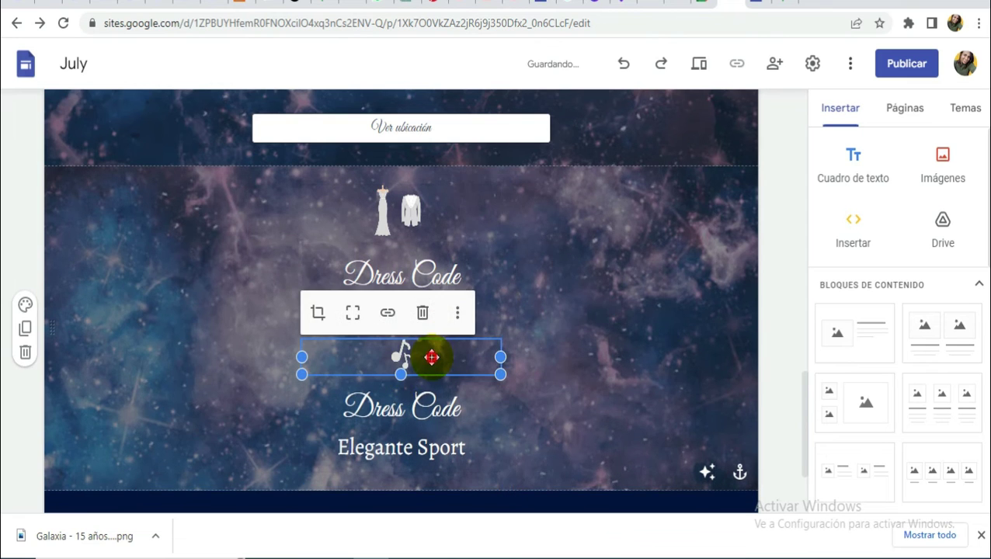
pyautogui.doubleClick(434, 355)
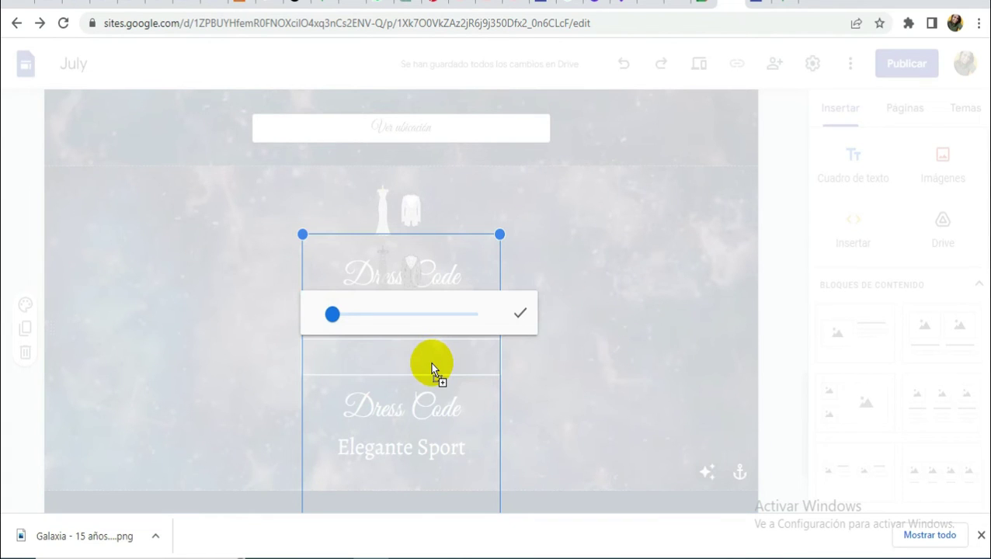
pyautogui.click(518, 314)
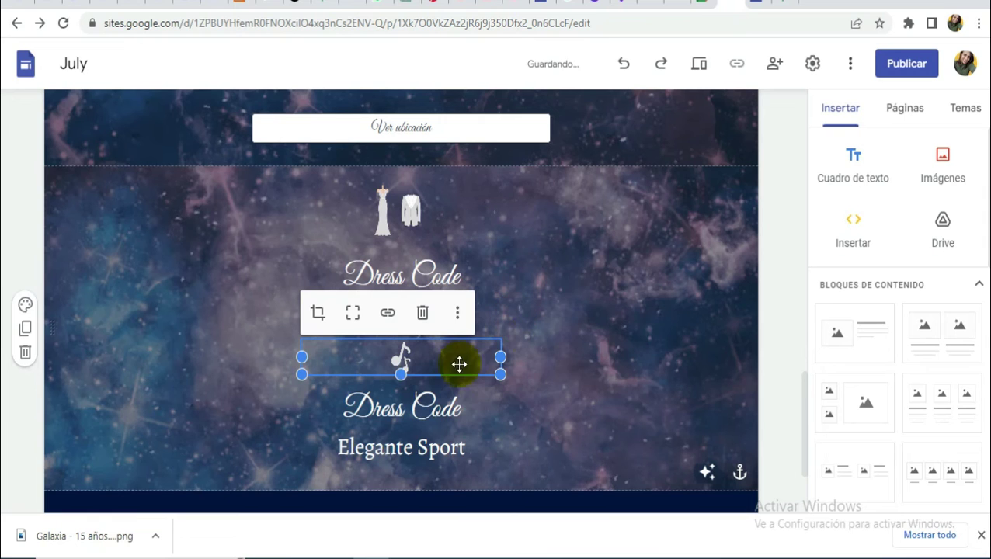
pyautogui.click(546, 389)
# Step: Change the copied heading to "Sugerir canción" and its paragraph to "Ayúdanos a armar el playlist de la fiesta. ¿Cuál canción no puede faltar?"
pyautogui.click(351, 405)
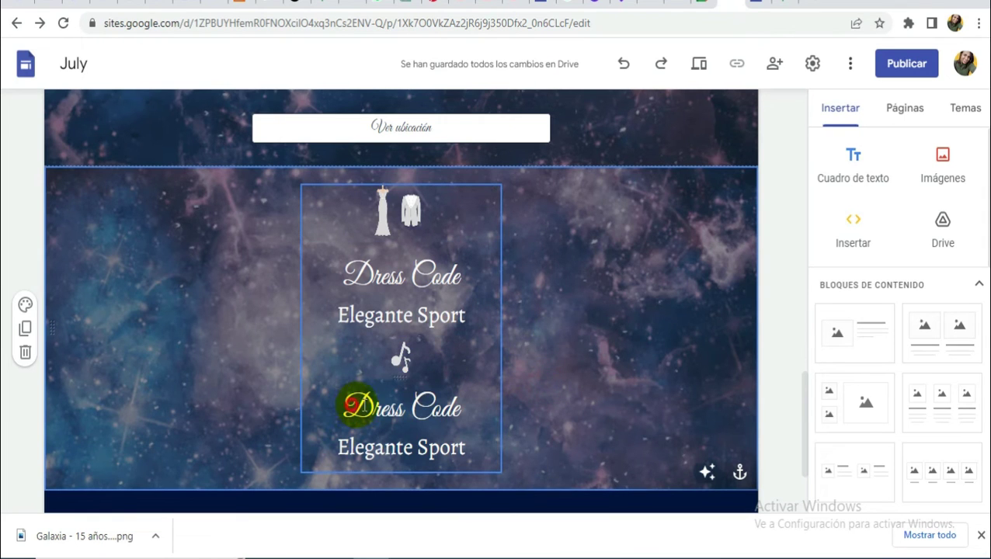
pyautogui.moveTo(351, 405); pyautogui.dragTo(459, 410)
pyautogui.write('Sugerir canción')
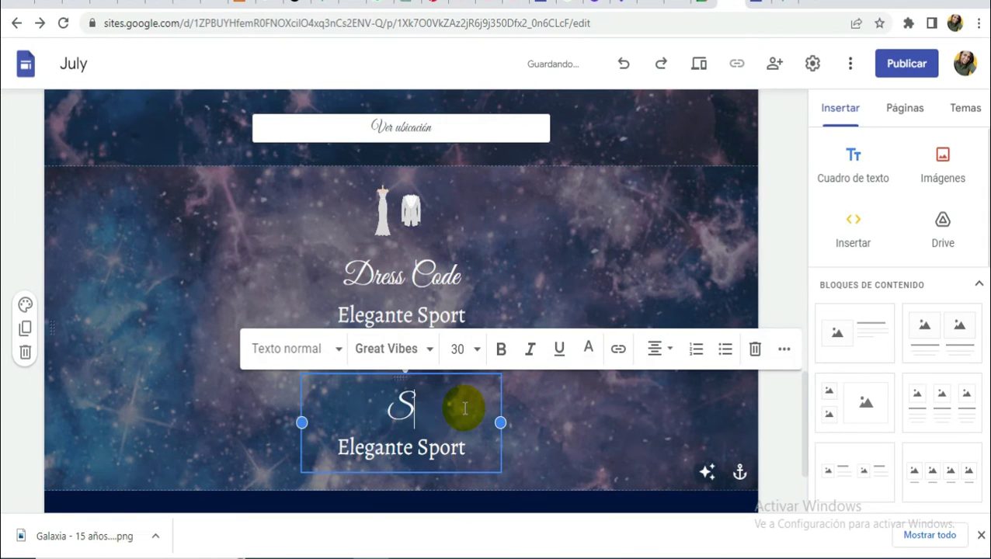
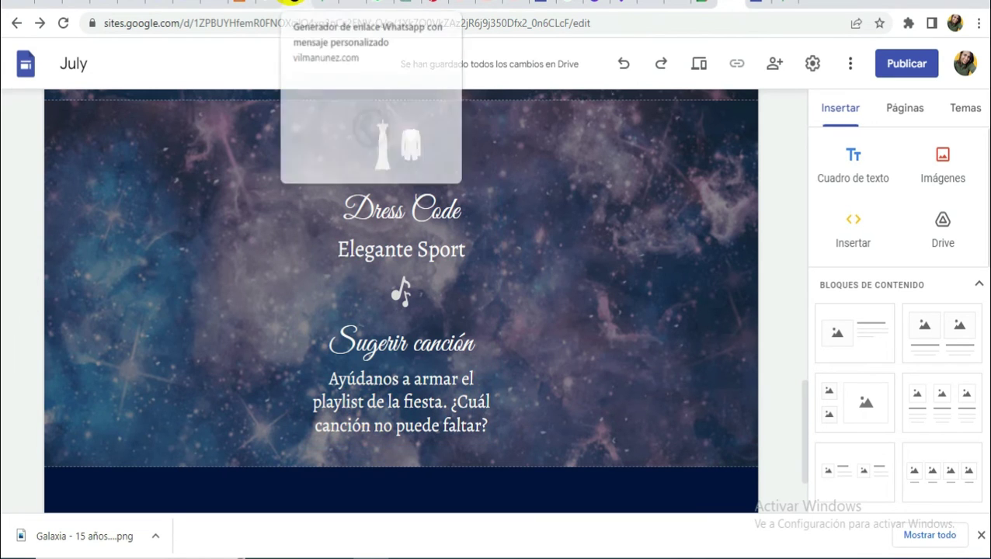
# Step: Switch to the vilmanunez.com WhatsApp link generator and enter the recipient's phone number
pyautogui.click(293, 3)
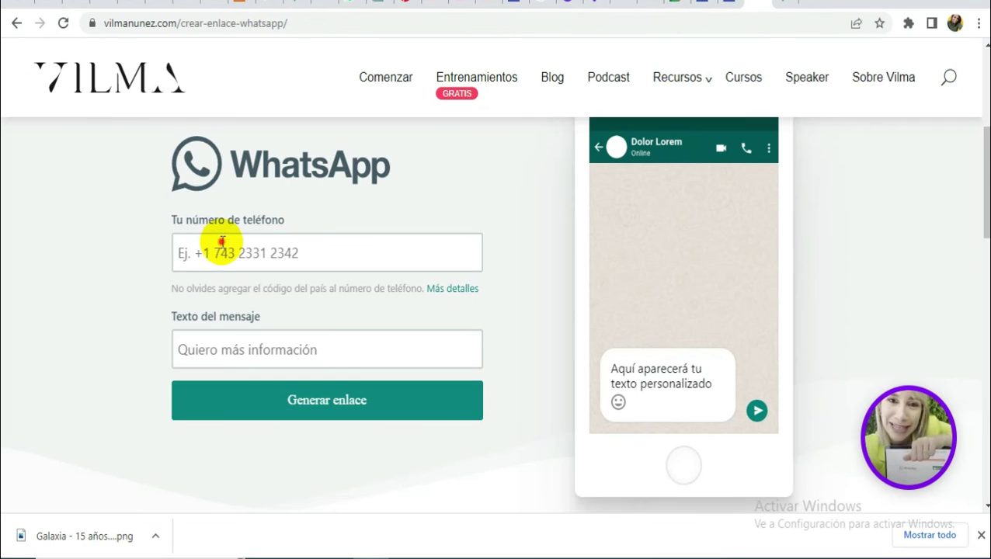
pyautogui.click(222, 242)
pyautogui.write('540')
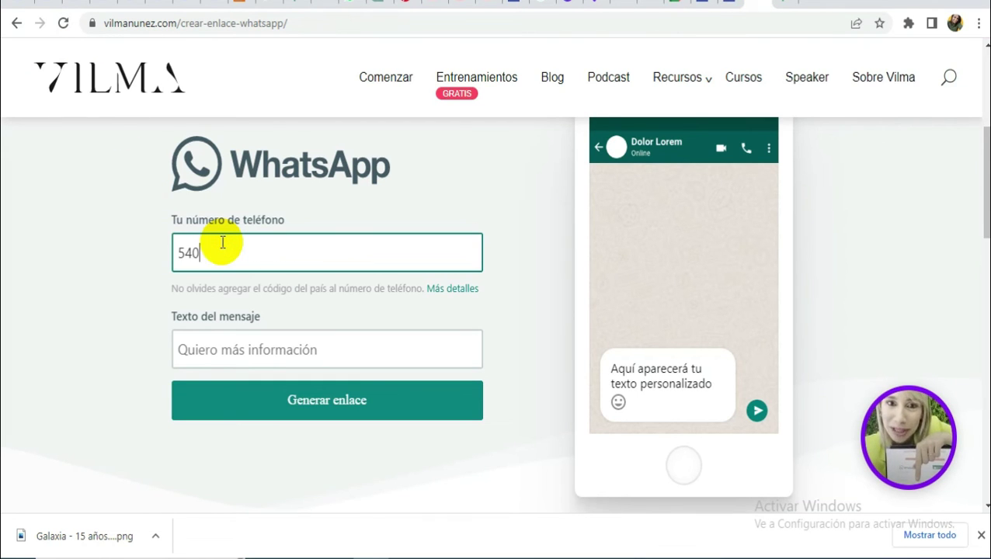
pyautogui.write('000000')
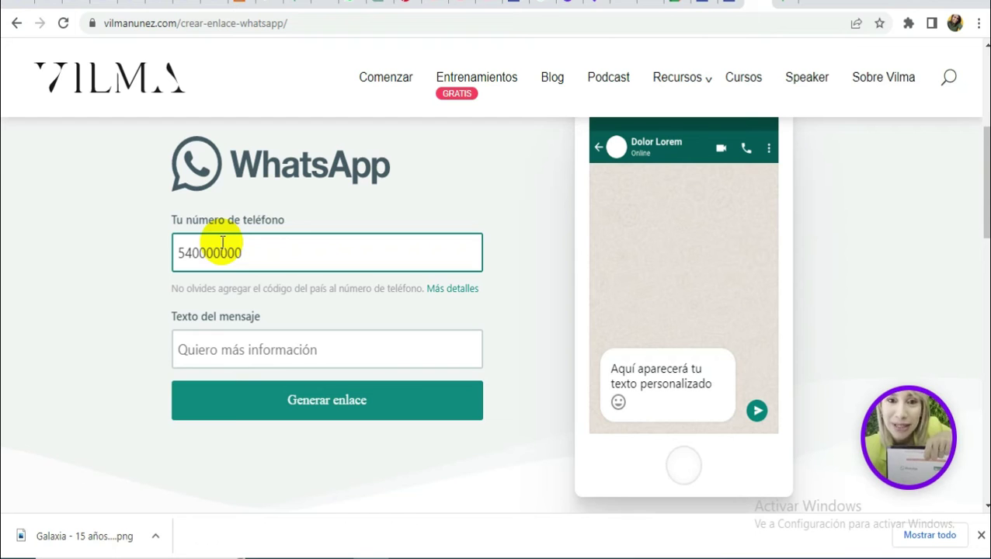
# Step: Set the message to "¡Hola! Me gustaría un tema para el playlist de la fiesta, el tema se llama..." and generate and copy the link
pyautogui.click(349, 354)
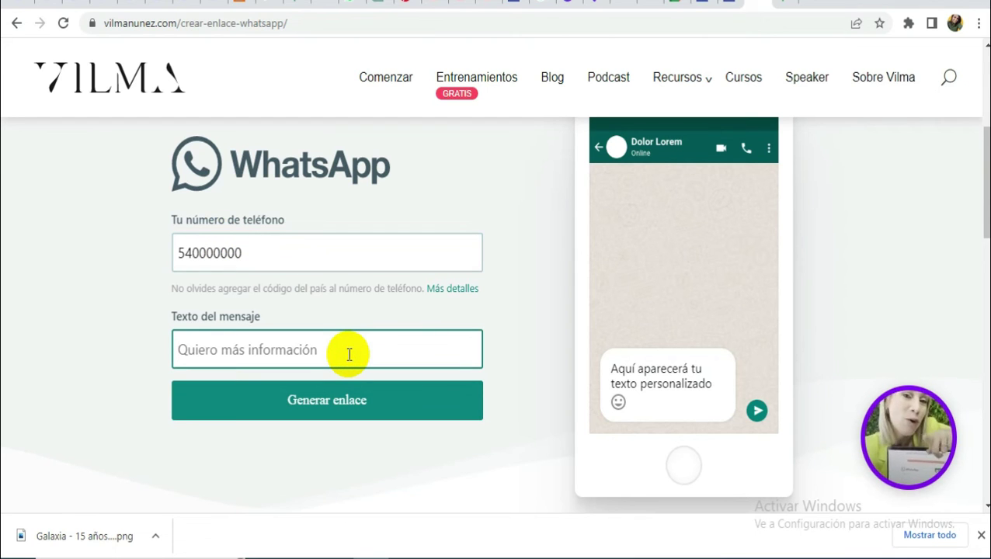
pyautogui.write('¡')
pyautogui.press('BackSpace')
pyautogui.write('¡Hola! Me gustaría un tema para el playlist de la fiesta, el tema se llama...')
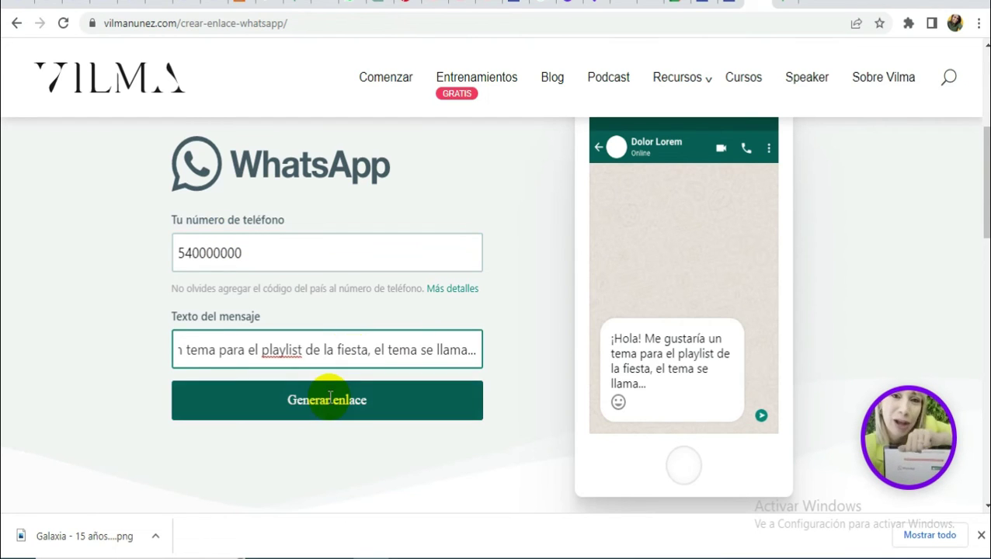
pyautogui.click(329, 397)
pyautogui.click(326, 463)
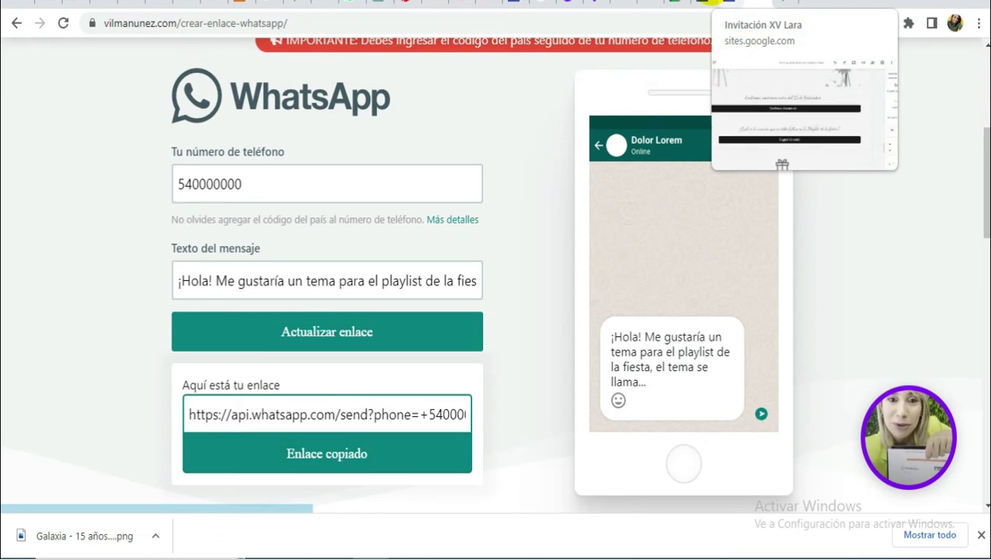
# Step: Back in the July site, insert a "Sugerir canción" button with the copied WhatsApp link and place it directly below the playlist paragraph
pyautogui.click(709, 3)
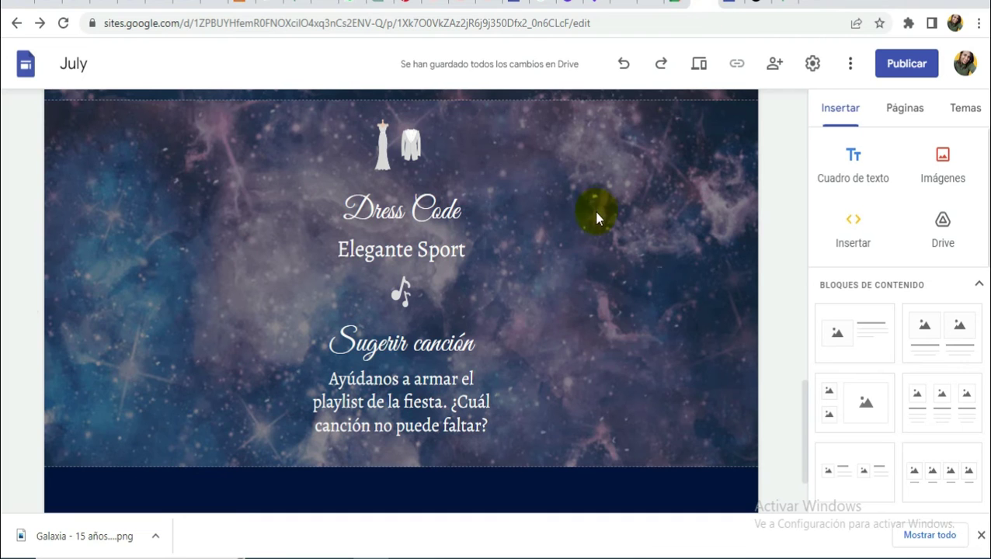
pyautogui.scroll(-4, 895, 358)
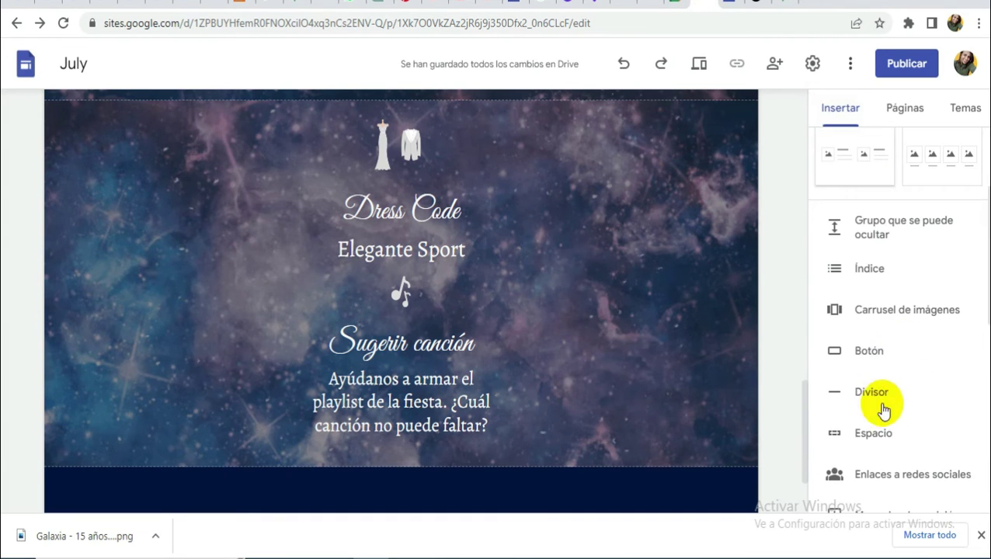
pyautogui.click(869, 349)
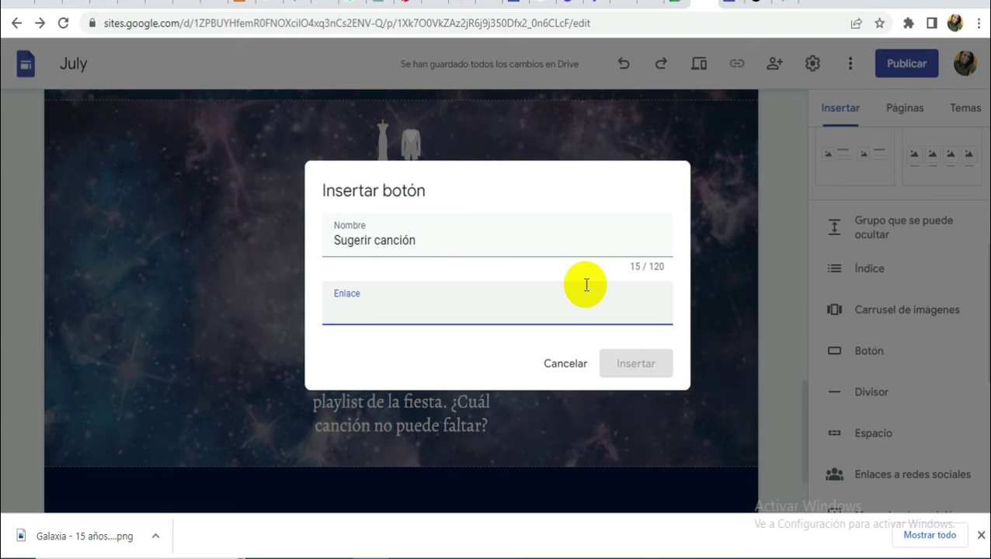
pyautogui.hotkey('ctrl', 'v')
pyautogui.click(656, 364)
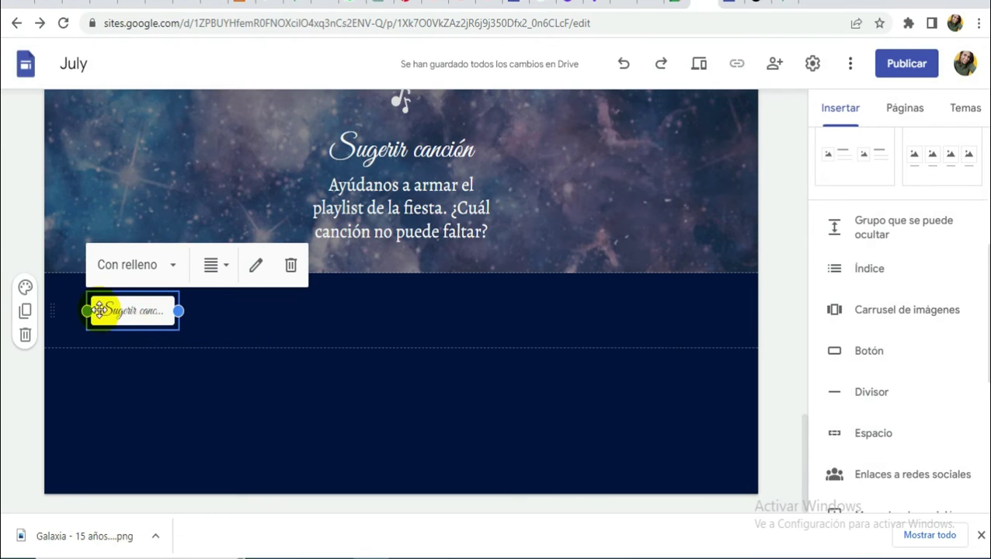
pyautogui.moveTo(125, 311); pyautogui.dragTo(420, 250)
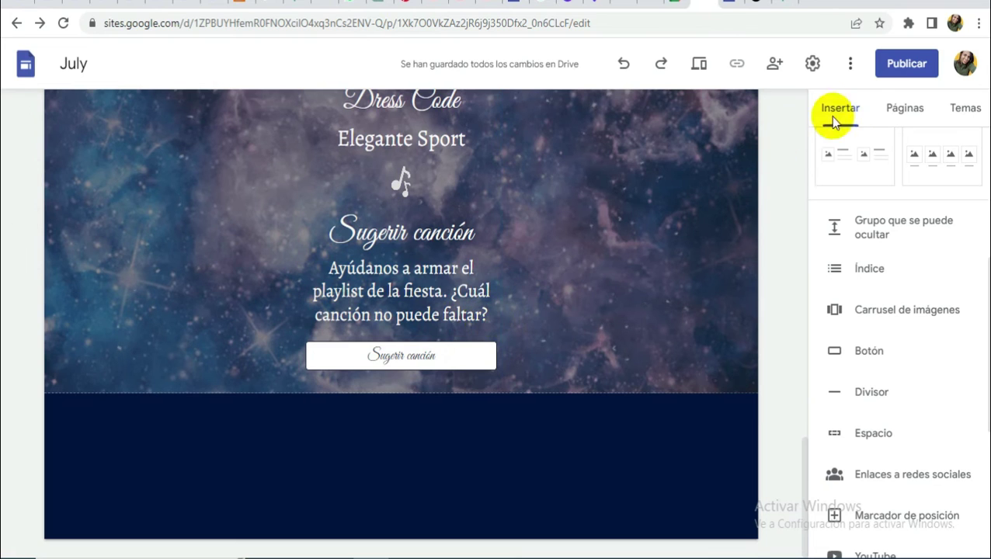
# Step: Copy the playlist paragraph into a new text block and place it directly below the Sugerir canción button
pyautogui.moveTo(489, 315); pyautogui.dragTo(310, 265)
pyautogui.hotkey('ctrl', 'c')
pyautogui.click(436, 423)
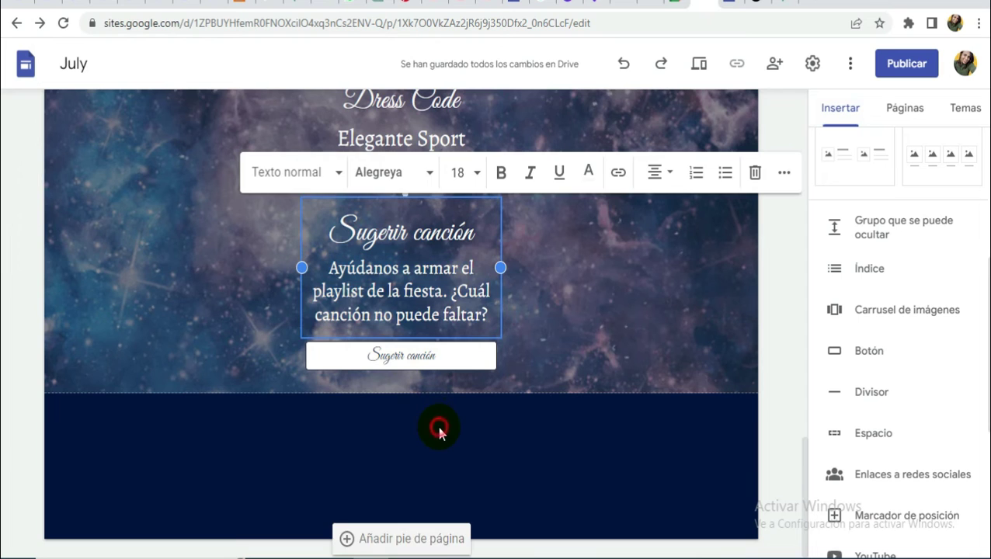
pyautogui.hotkey('ctrl', 'v')
pyautogui.scroll(-1, 404, 373)
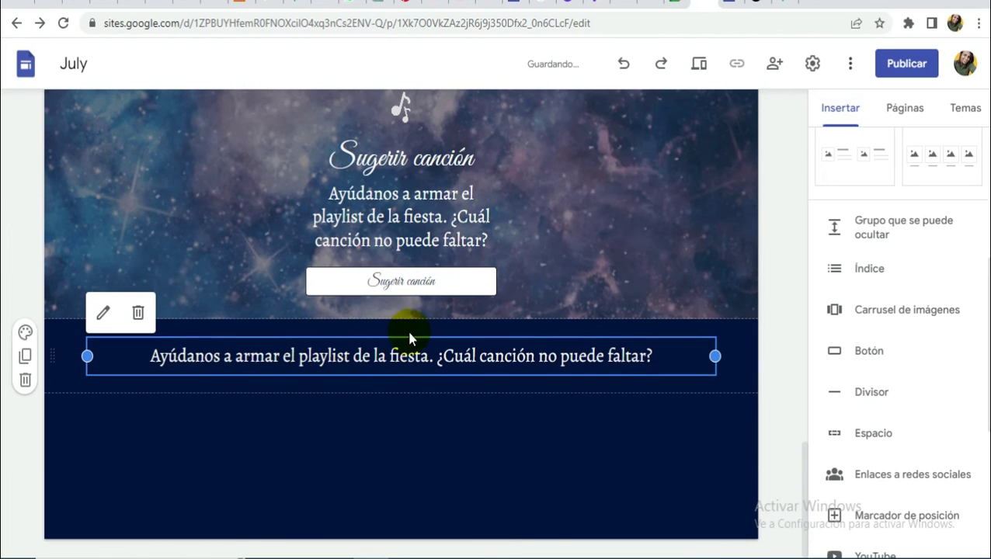
pyautogui.moveTo(404, 296); pyautogui.dragTo(406, 304)
# Step: Reword the copy: "Tu presencia es muy importante para mi en este día tan especial. Confirma tu asistencia con nombre y apellido hasta el día 7 de Octubre 2023"
pyautogui.moveTo(489, 351); pyautogui.dragTo(330, 307)
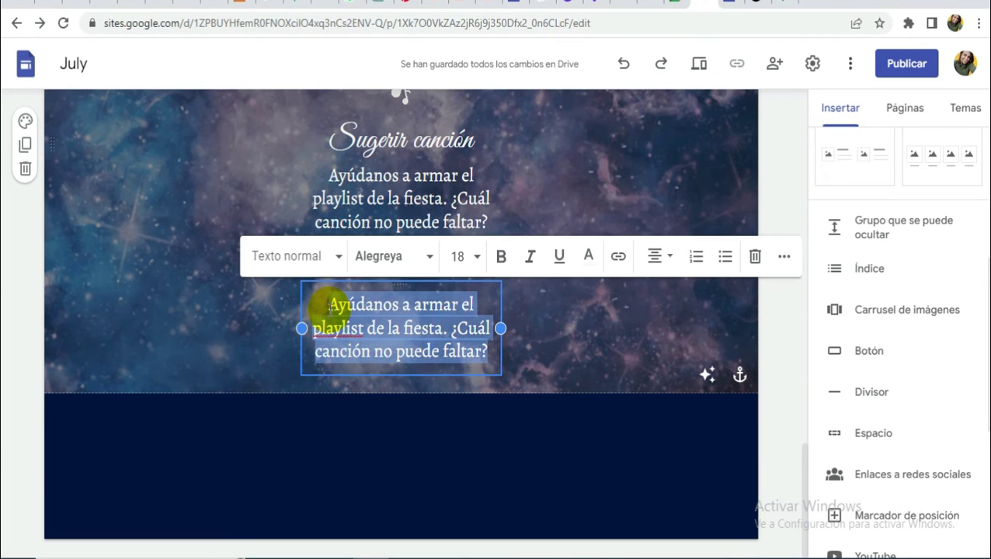
pyautogui.write('Tu presencia es muy importante para mi en este día tan especial. Confirma tu asistencia con nombre y apellido hasta el día 7 de Octubre 2023')
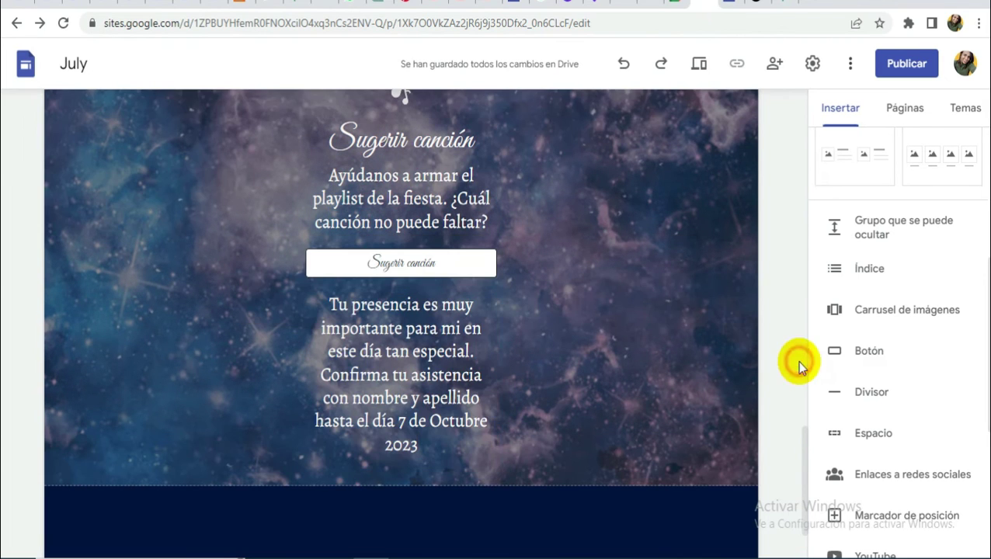
# Step: Insert a spacer, place it between the Sugerir canción button and the attendance paragraph, and adjust its height
pyautogui.scroll(-2, 888, 310)
pyautogui.click(877, 273)
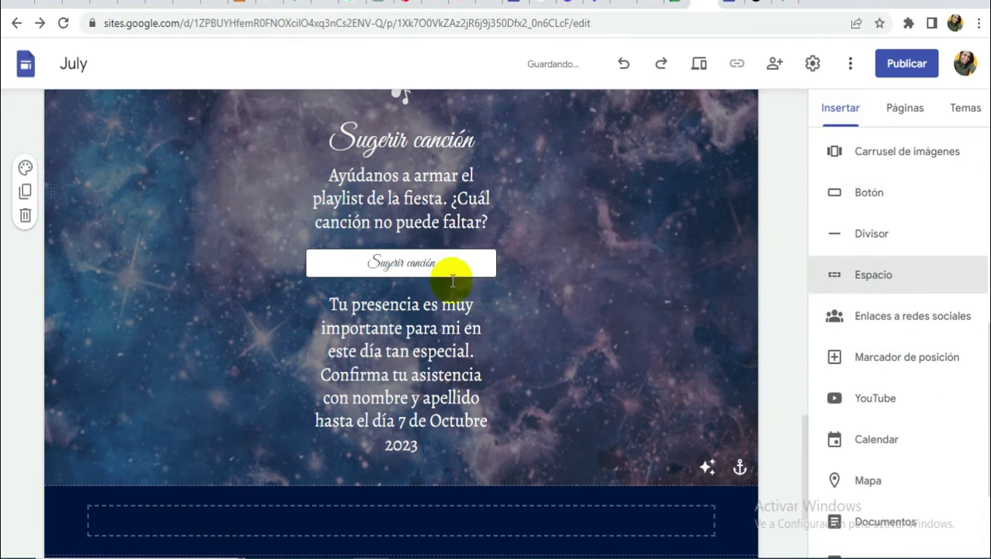
pyautogui.scroll(-2, 452, 281)
pyautogui.click(389, 425)
pyautogui.scroll(2, 404, 365)
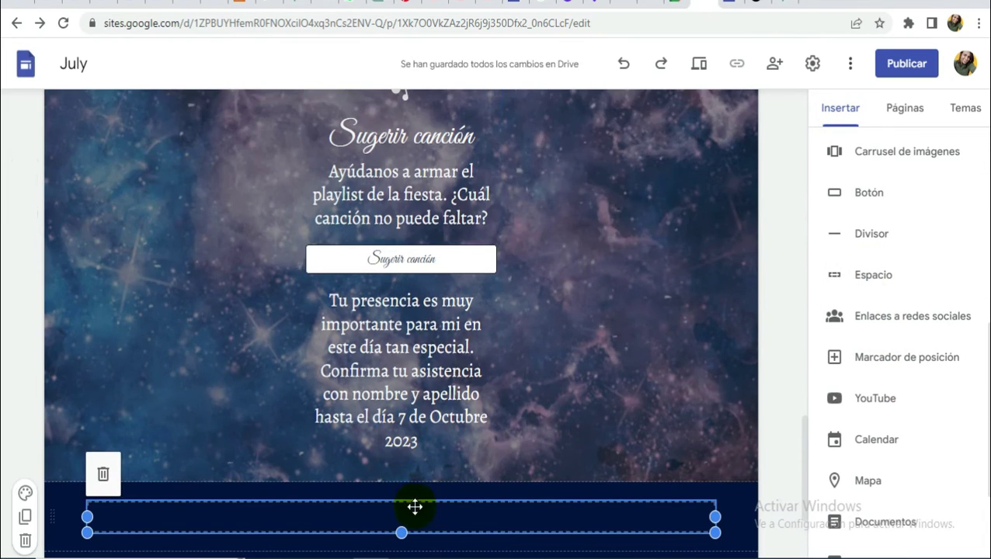
pyautogui.moveTo(402, 482); pyautogui.dragTo(416, 311)
pyautogui.click(444, 261)
pyautogui.moveTo(401, 278); pyautogui.dragTo(401, 283)
pyautogui.click(785, 288)
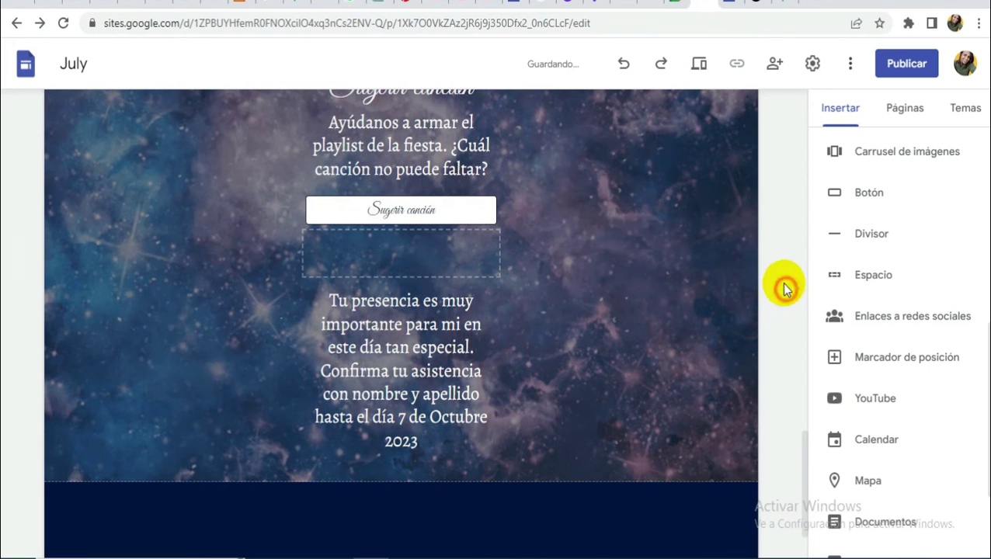
# Step: Set the WhatsApp message to "¡Hola, gracias por la invitación! Me gustaría confirmar asistencia a los 15 de July... (Completar la información con los nombres de los asistentes)"
pyautogui.click(755, 3)
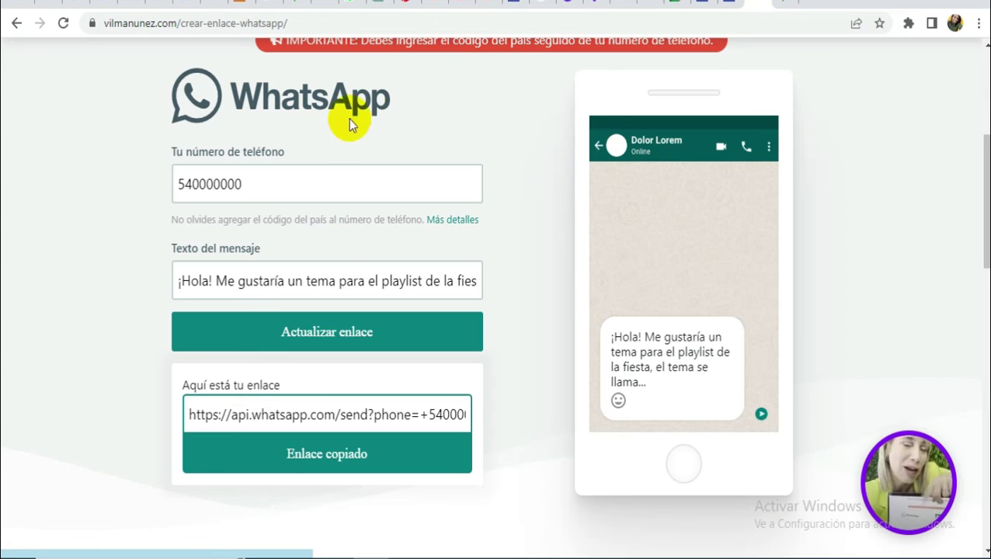
pyautogui.doubleClick(224, 281)
pyautogui.hotkey('shift', 'End')
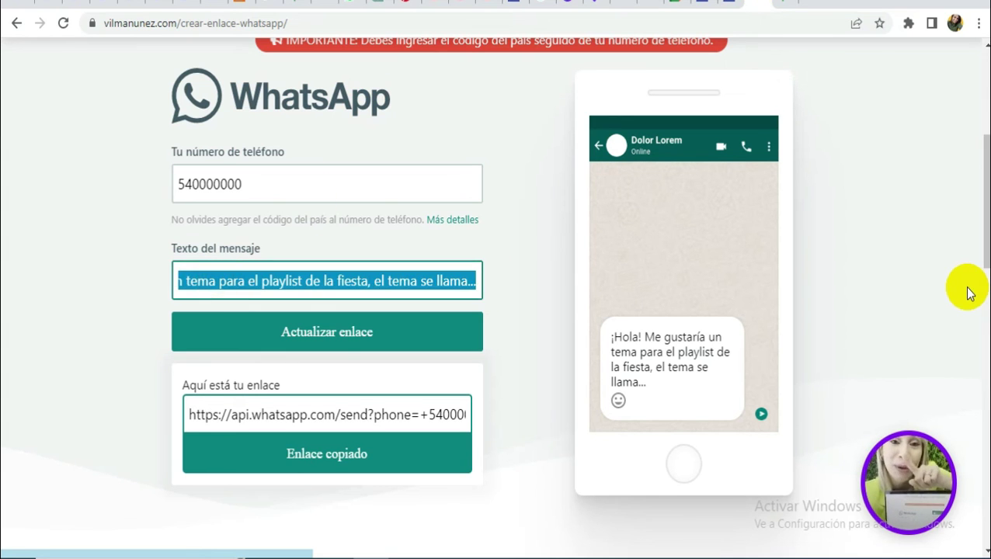
pyautogui.press('BackSpace')
pyautogui.press('BackSpace')
pyautogui.press('BackSpace')
pyautogui.write(', gracias p')
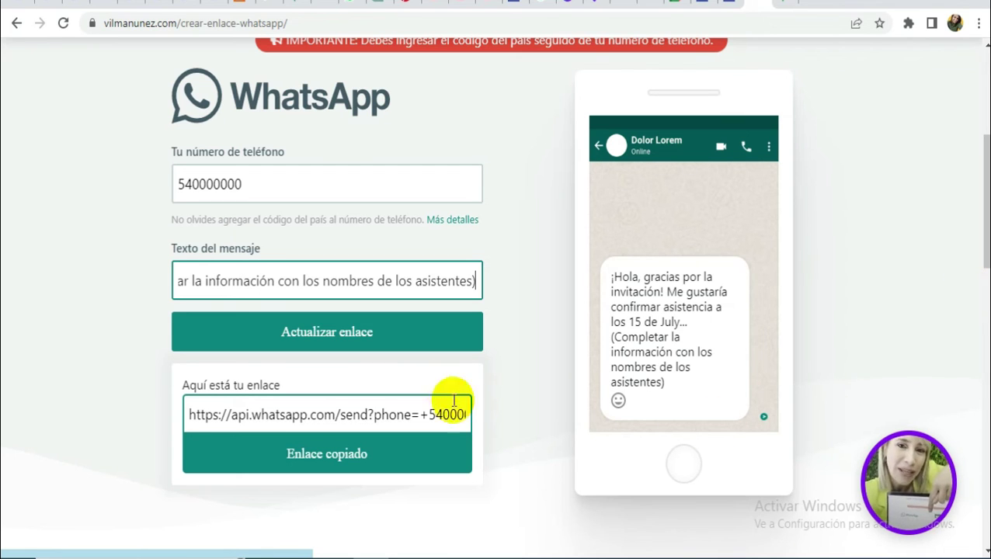
# Step: Update and copy the WhatsApp link, and insert a "Confirmar aquí" button with that link in the July site
pyautogui.click(388, 333)
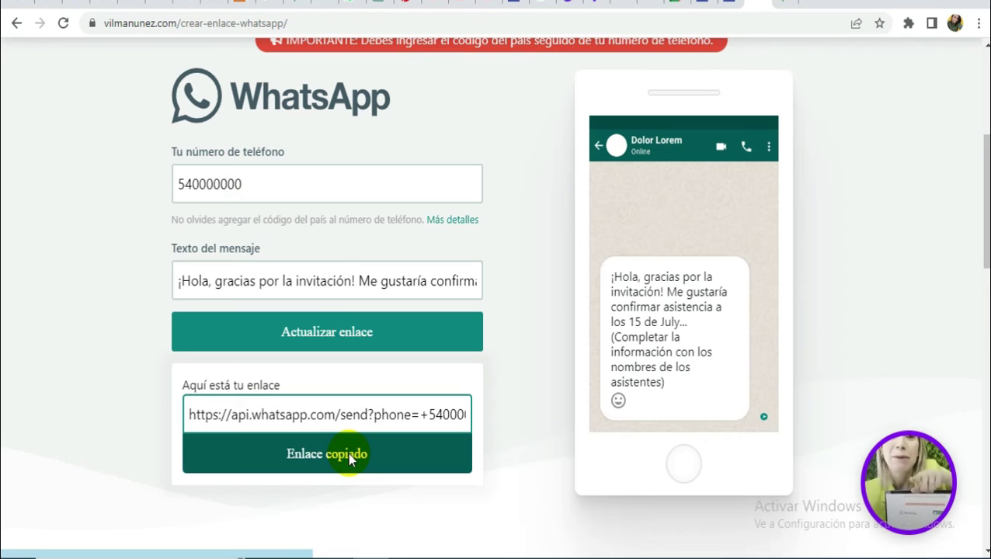
pyautogui.click(710, 5)
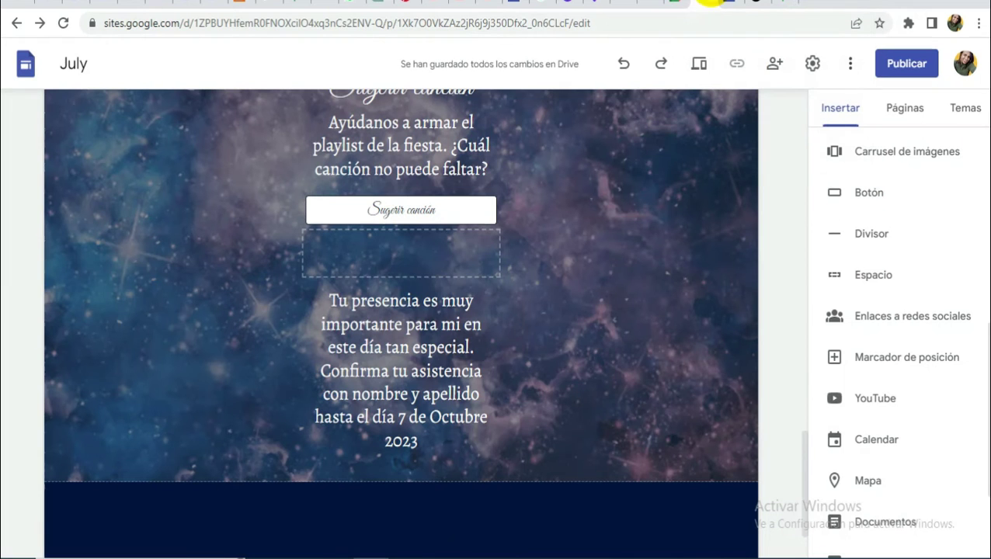
pyautogui.click(860, 194)
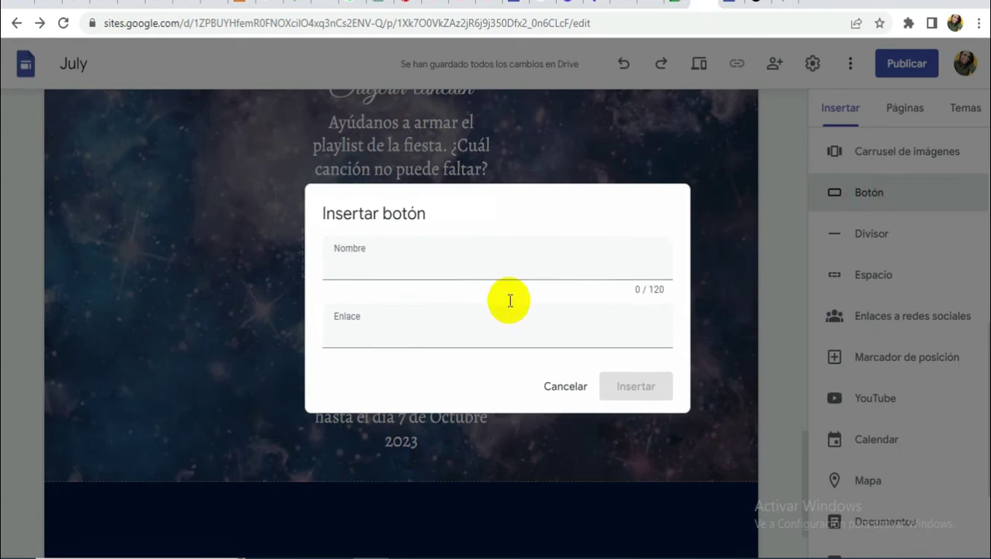
pyautogui.click(407, 335)
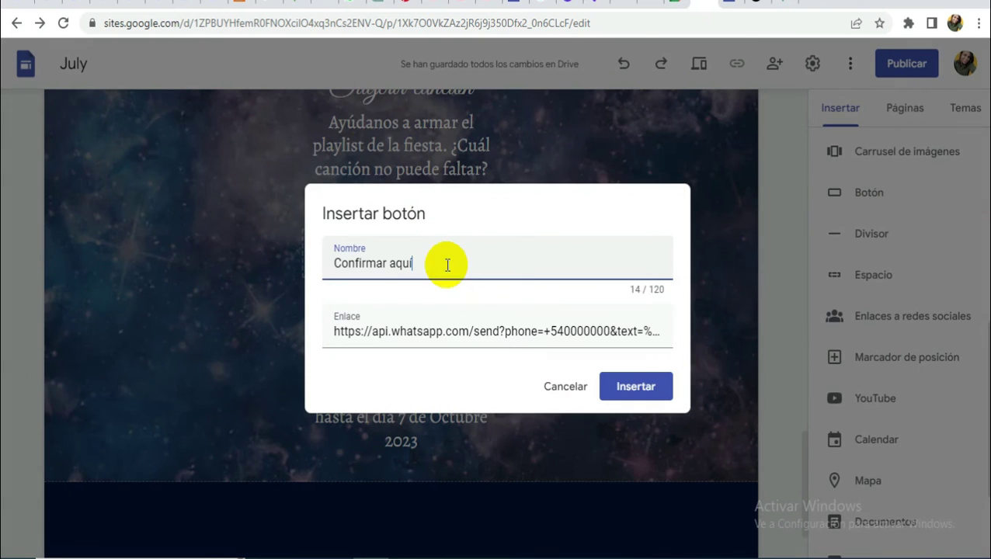
pyautogui.click(639, 397)
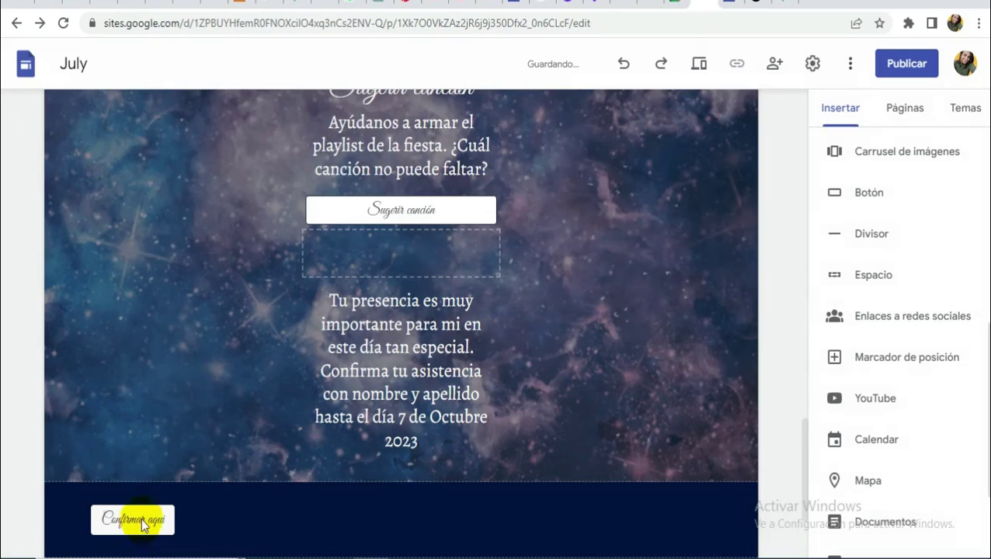
# Step: Place the "Confirmar aquí" button directly below the attendance paragraph and fit it to the width of that column
pyautogui.click(143, 526)
pyautogui.scroll(-2, 136, 524)
pyautogui.click(133, 520)
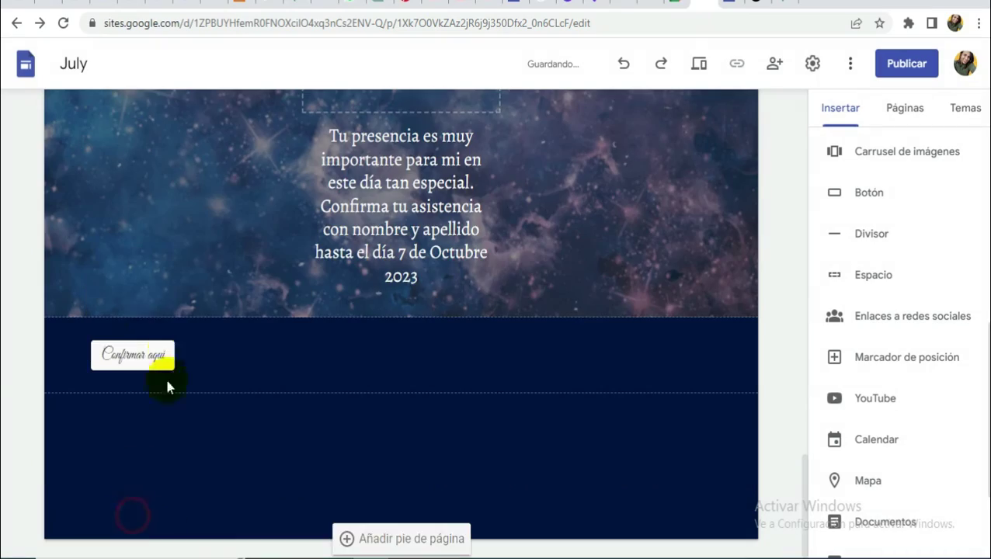
pyautogui.click(132, 354)
pyautogui.click(435, 286)
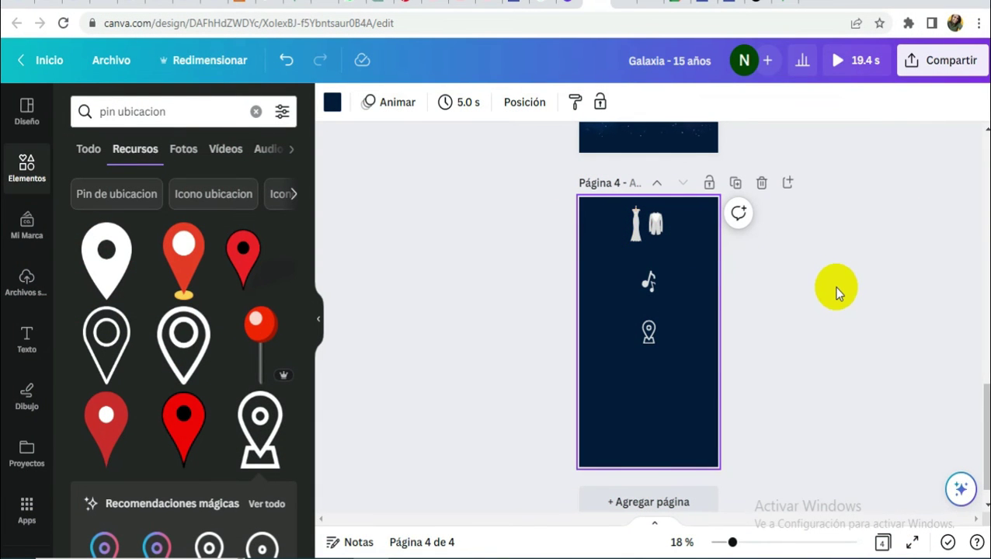
# Step: Switch to the Canva design and compare the lower part of page 3's galaxy background with page 4's solid background
pyautogui.scroll(3, 836, 293)
pyautogui.click(687, 154)
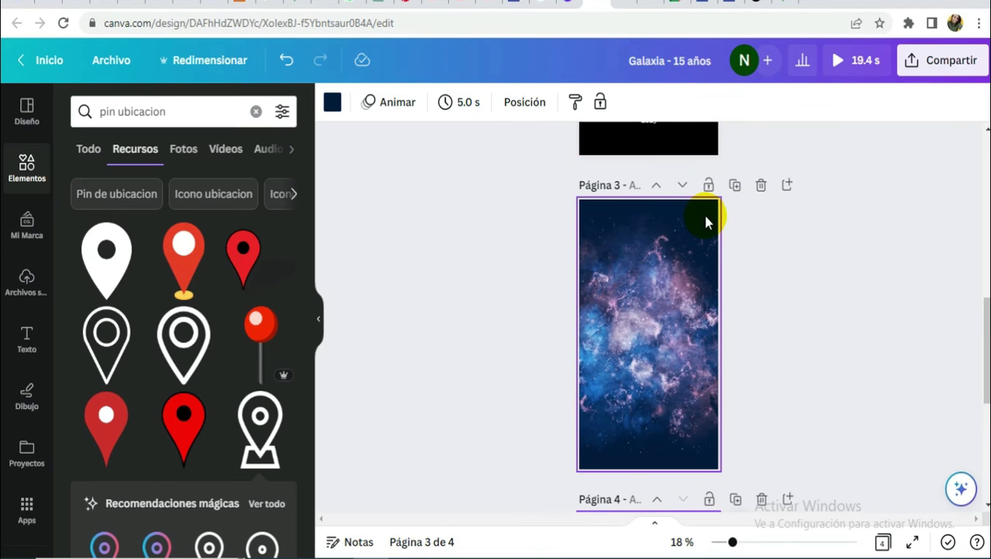
pyautogui.moveTo(683, 276); pyautogui.dragTo(618, 236)
pyautogui.moveTo(622, 302); pyautogui.dragTo(717, 347)
pyautogui.click(637, 323)
pyautogui.moveTo(637, 323); pyautogui.dragTo(616, 349)
pyautogui.scroll(-2, 665, 361)
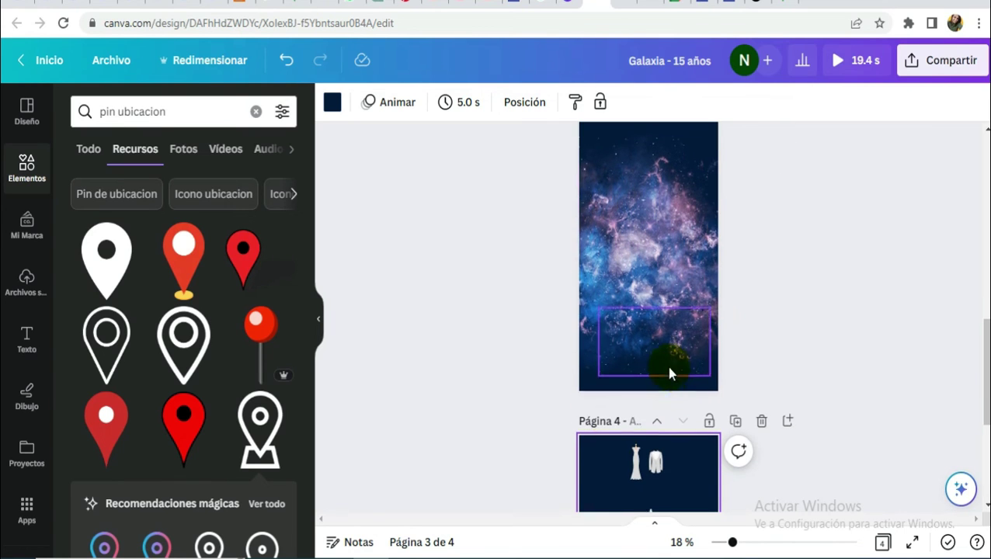
pyautogui.scroll(-4, 593, 404)
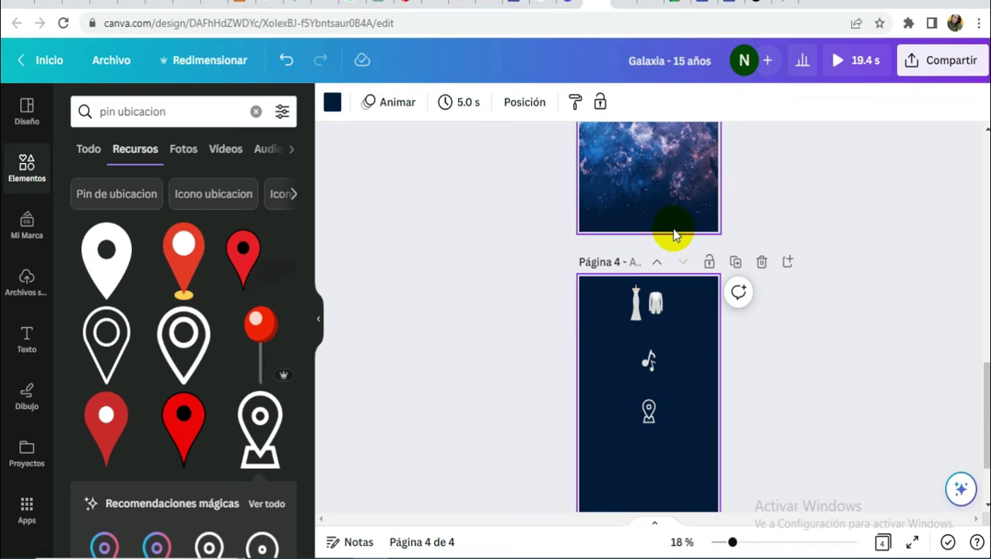
pyautogui.scroll(2, 674, 235)
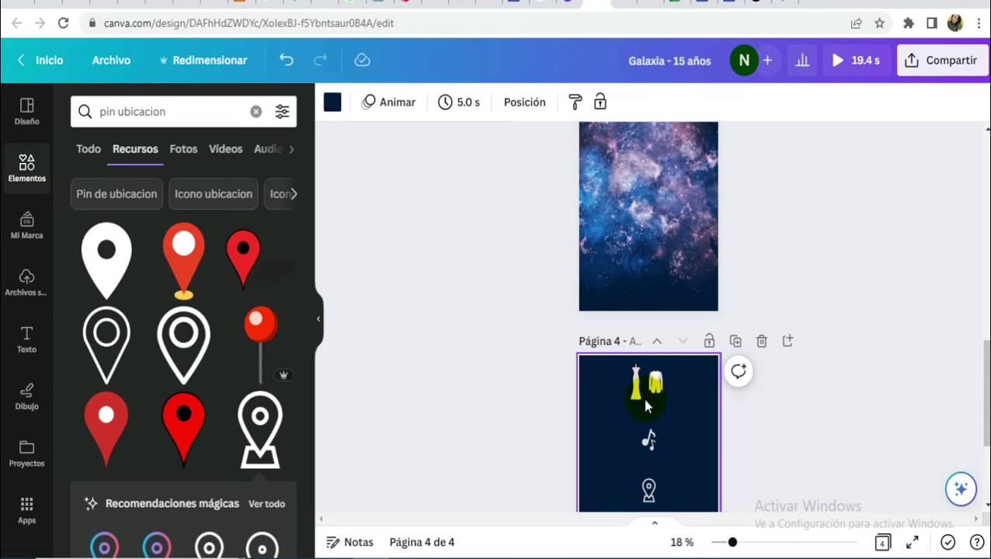
# Step: Copy the hex code #011B3D from page 4's background colour
pyautogui.click(338, 110)
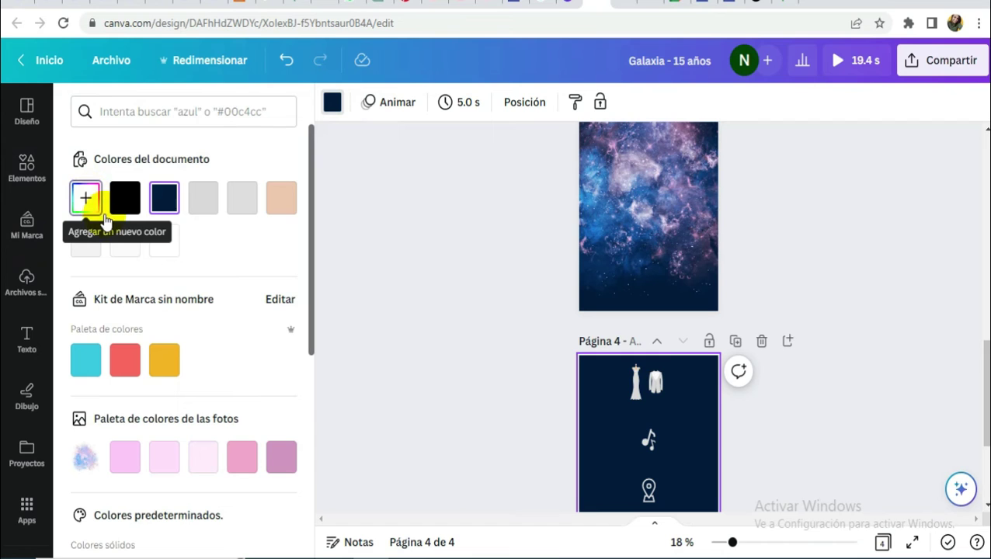
pyautogui.click(87, 197)
pyautogui.hotkey('ctrl', 'c')
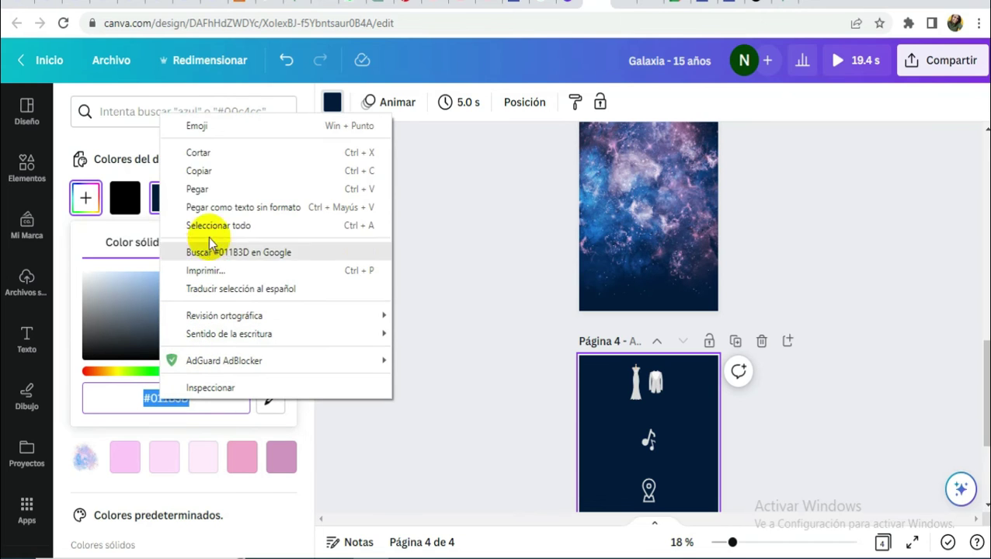
pyautogui.click(198, 169)
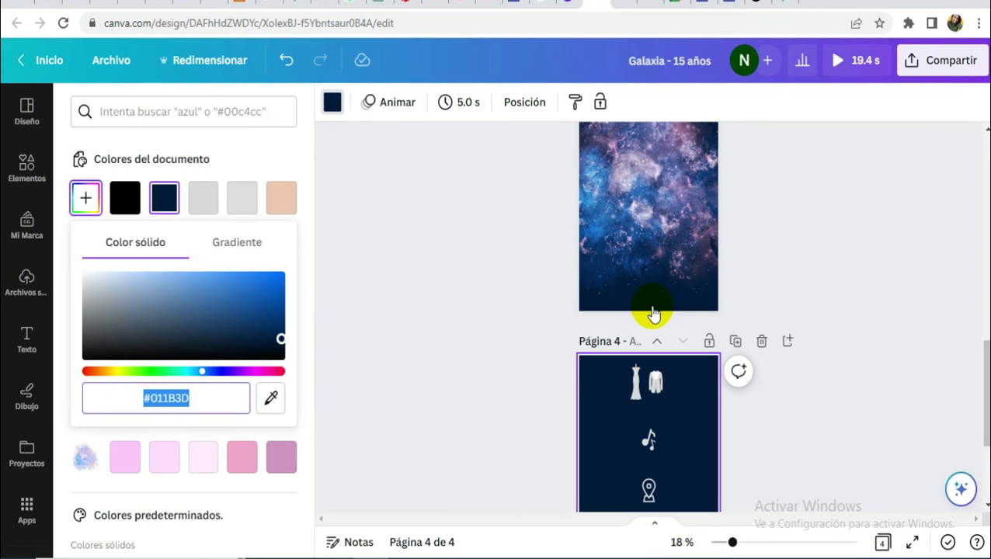
pyautogui.scroll(2, 654, 299)
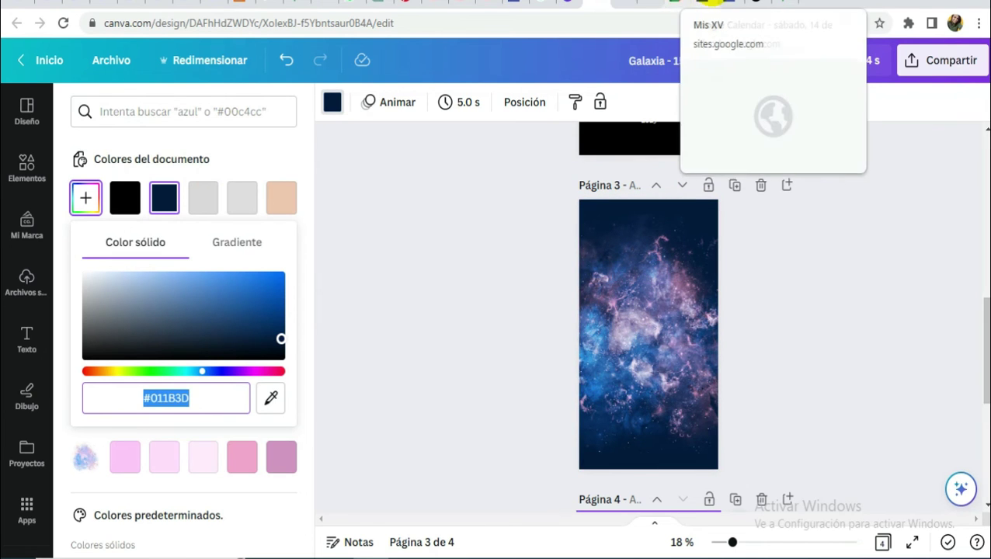
# Step: Switch to the July site in Google Sites and set the background of the GALAXIA theme's Estilo 2 to #011B3D
pyautogui.click(708, 3)
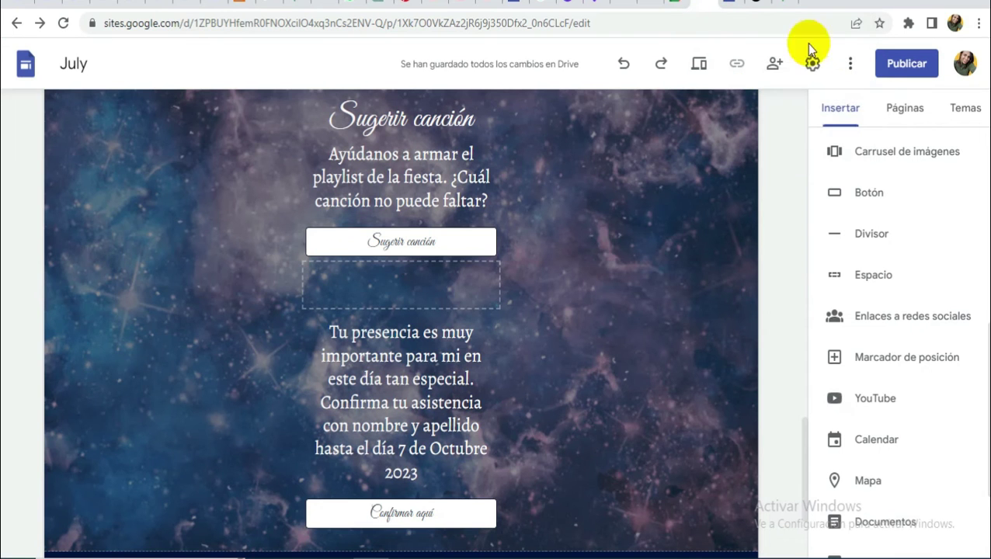
pyautogui.click(963, 115)
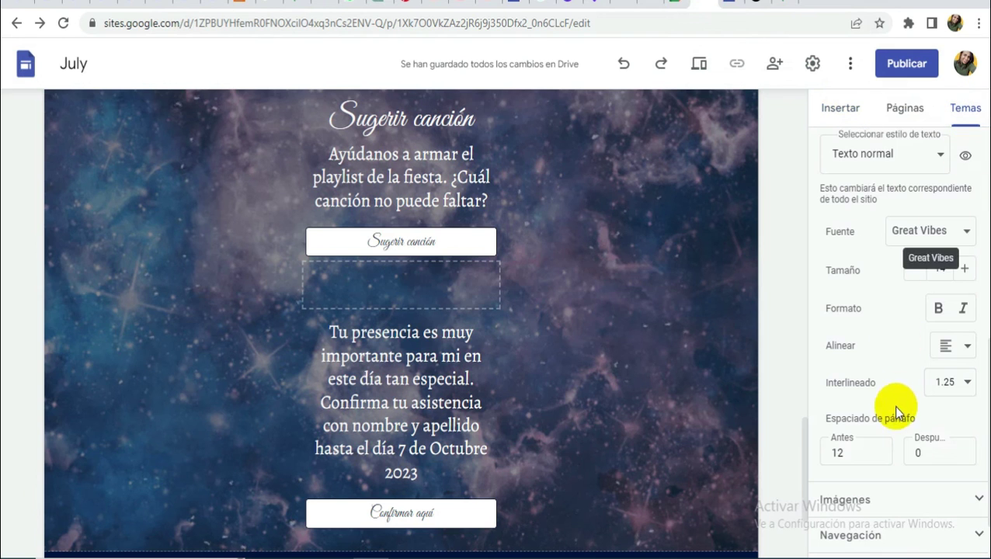
pyautogui.scroll(-1, 889, 365)
pyautogui.scroll(2, 920, 225)
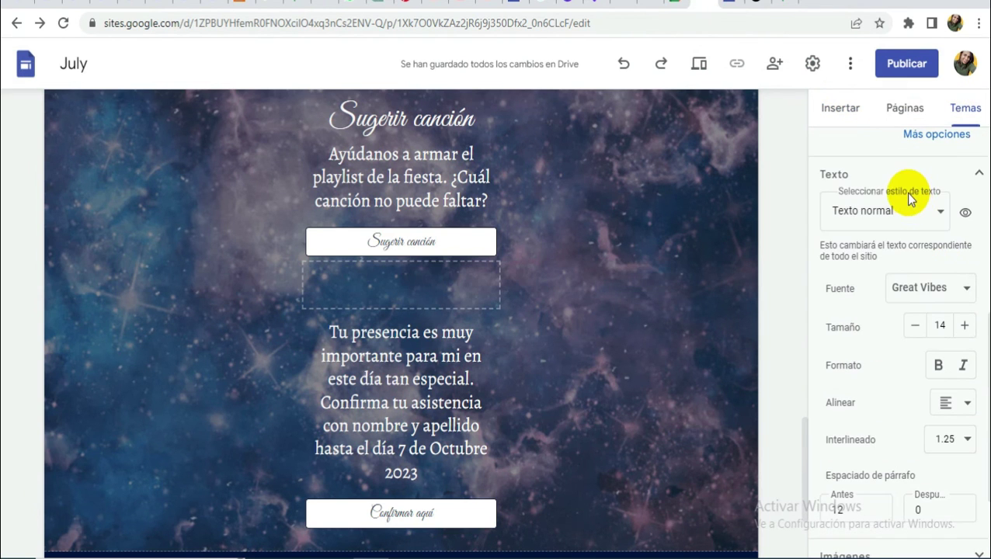
pyautogui.scroll(5, 906, 198)
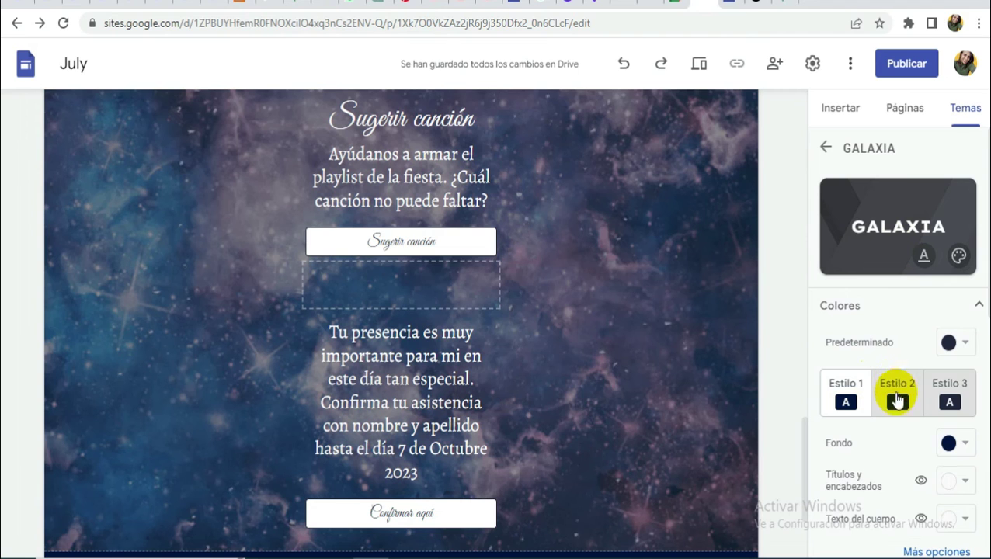
pyautogui.click(901, 395)
pyautogui.scroll(-1, 932, 381)
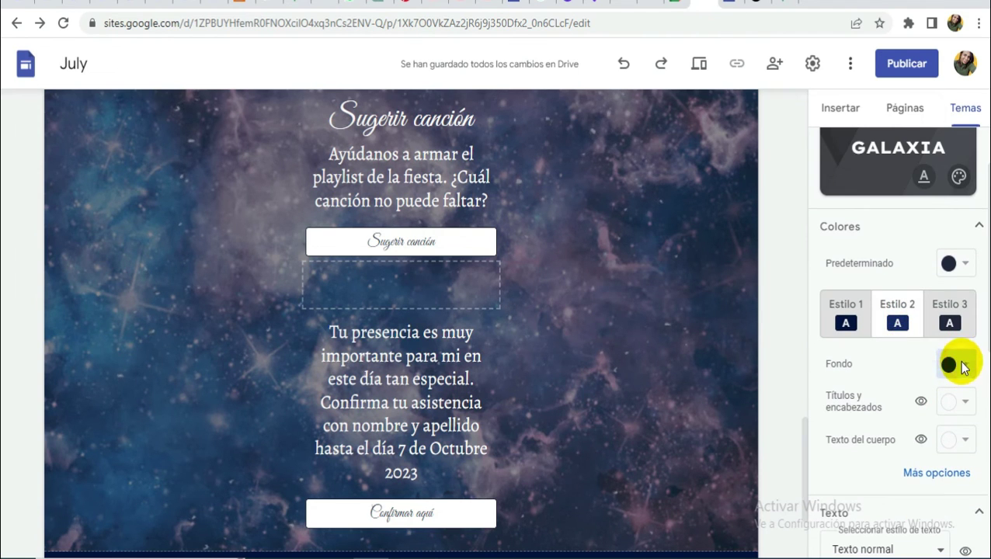
pyautogui.click(961, 366)
pyautogui.click(805, 366)
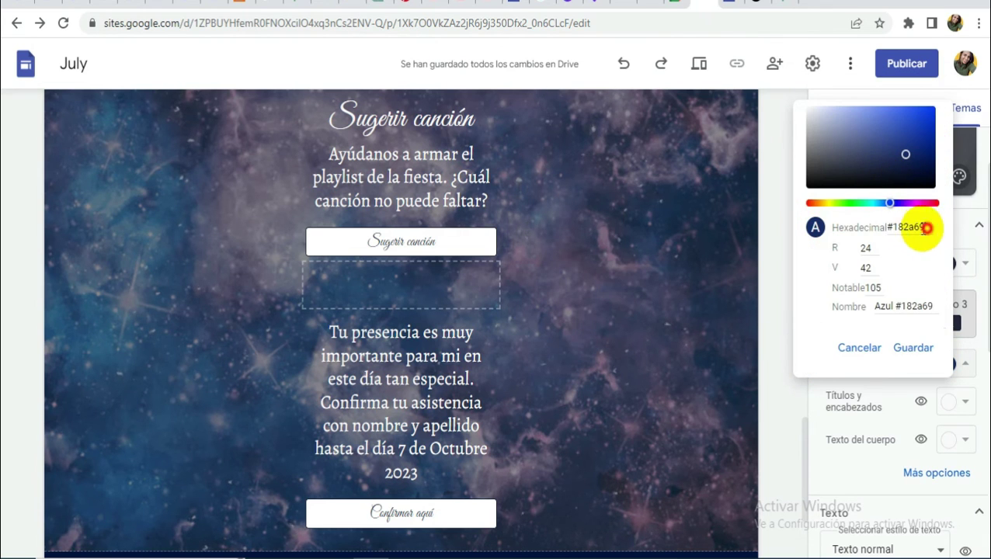
pyautogui.moveTo(927, 227); pyautogui.dragTo(890, 227)
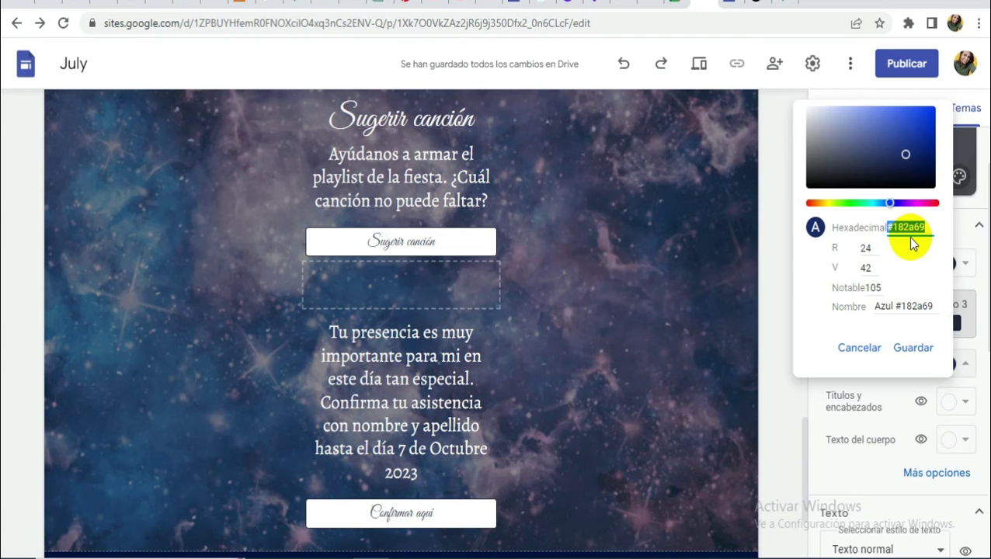
pyautogui.hotkey('ctrl', 'v')
pyautogui.hotkey('ctrl', 'f')
pyautogui.click(907, 351)
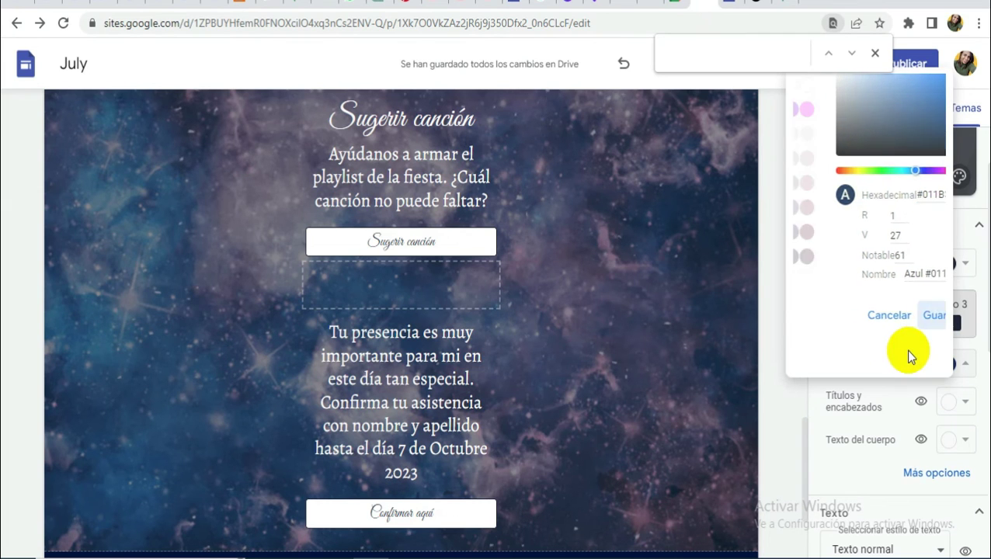
pyautogui.click(793, 321)
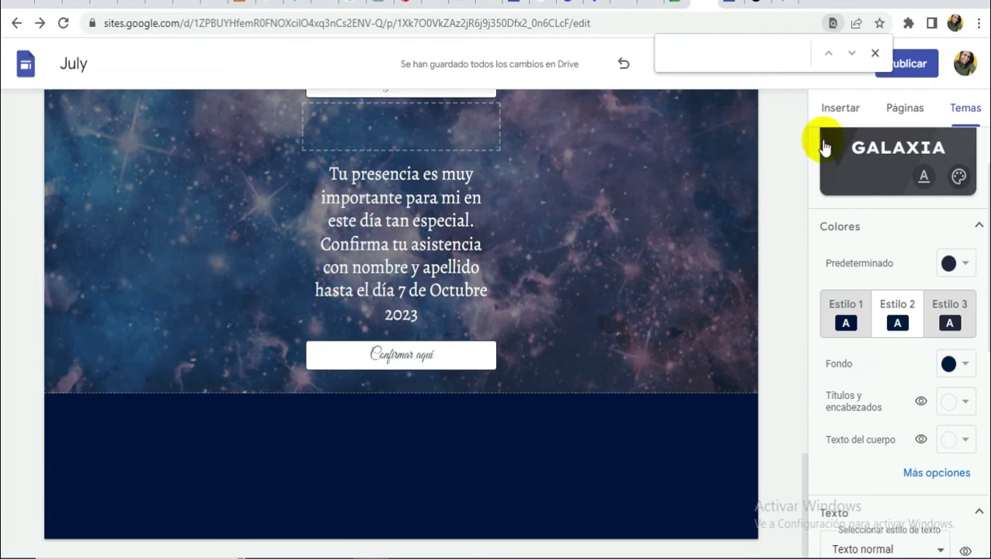
# Step: Insert a text box below the attendance section and apply Estilo 2 to its section
pyautogui.click(834, 108)
pyautogui.scroll(6, 874, 246)
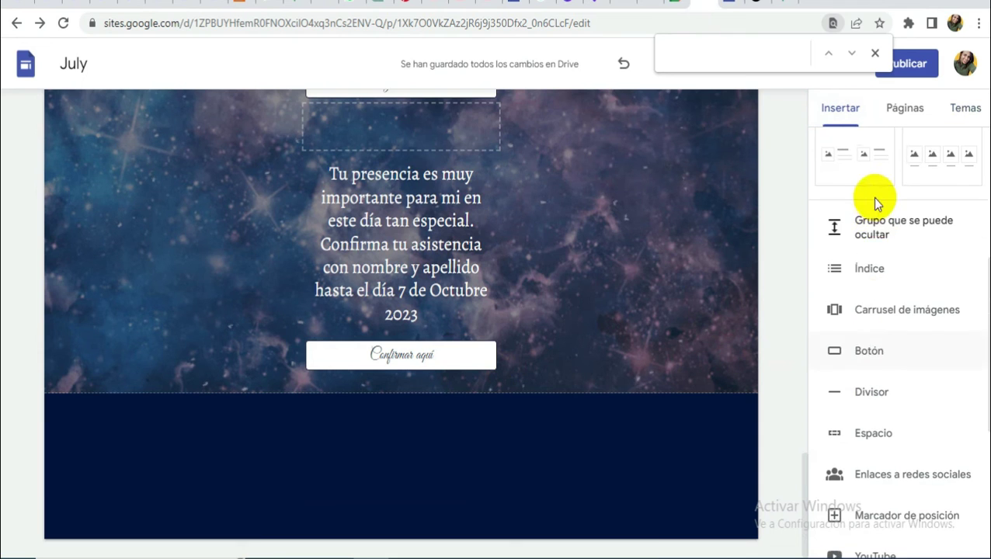
pyautogui.click(869, 165)
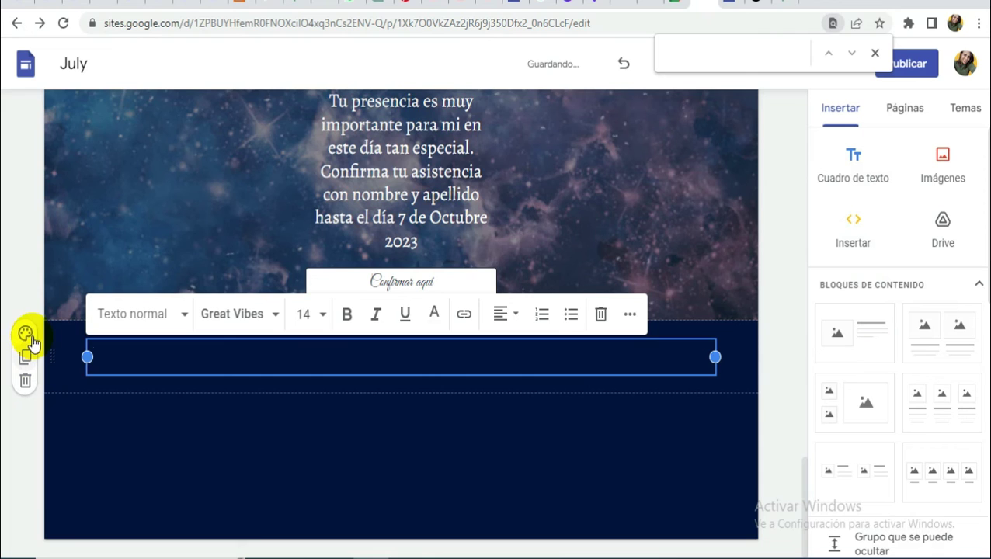
pyautogui.click(27, 335)
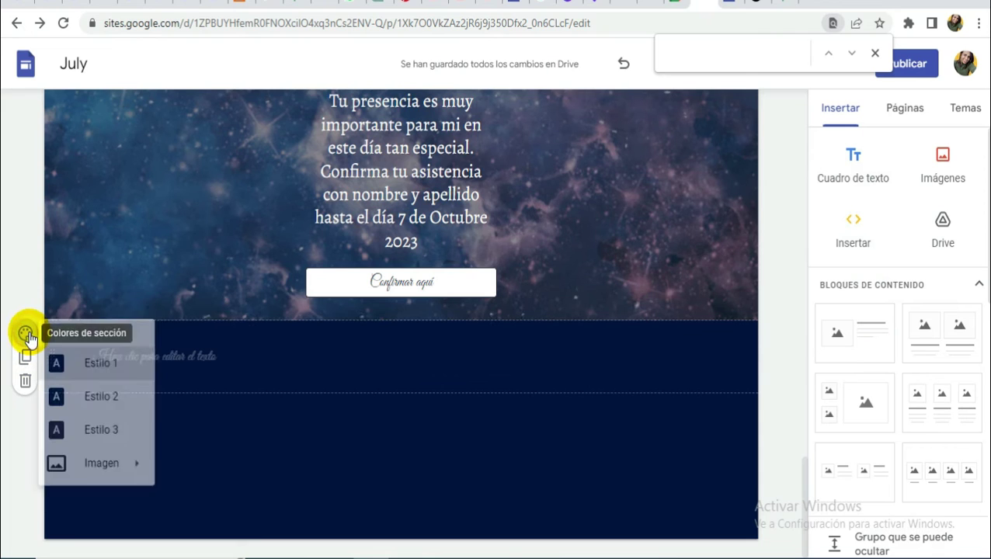
pyautogui.click(104, 407)
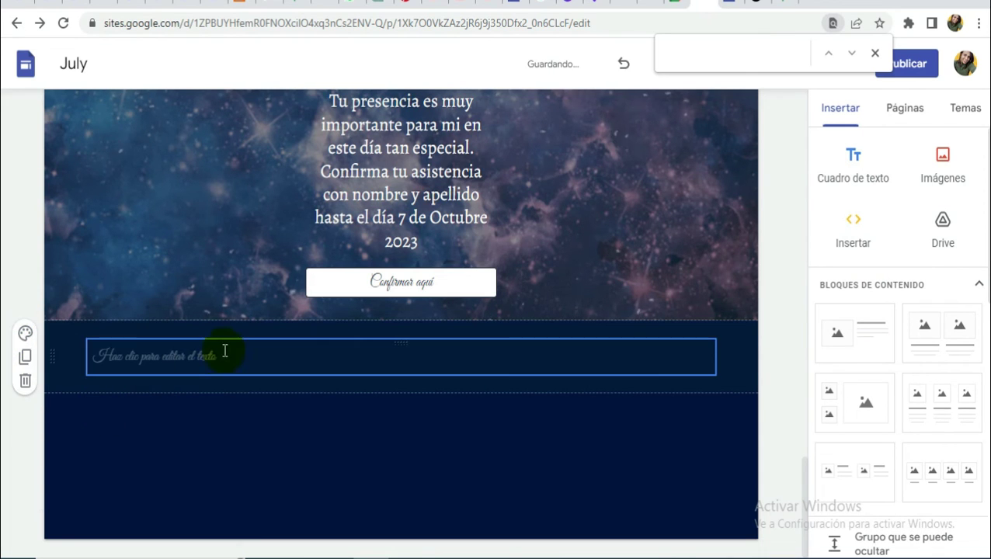
# Step: Narrow the new text box, centre it under the "Confirmar aquí" button, and enter "¡Te espero!" in it
pyautogui.click(188, 358)
pyautogui.moveTo(579, 365); pyautogui.dragTo(506, 361)
pyautogui.moveTo(250, 356); pyautogui.dragTo(380, 354)
pyautogui.click(381, 359)
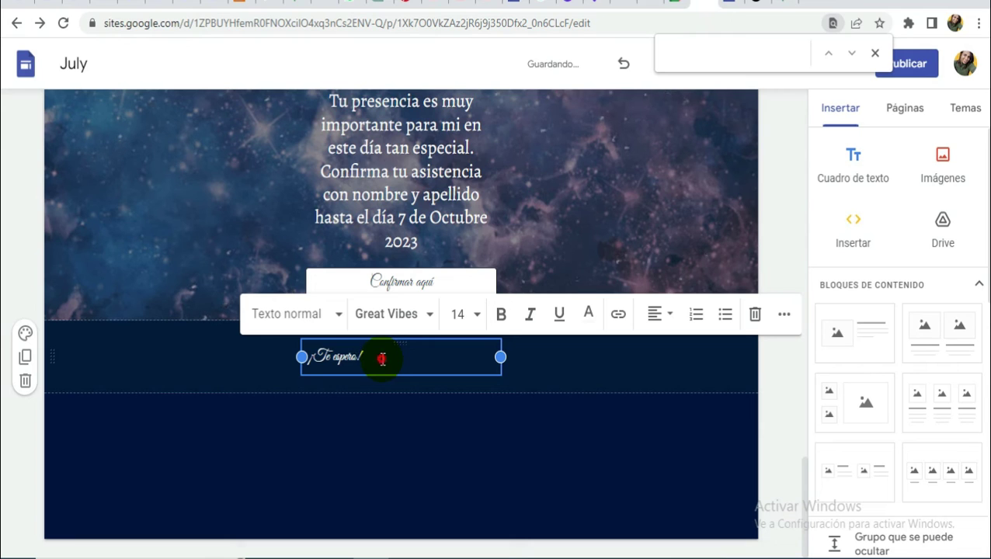
# Step: Set the "¡Te espero!" text to size 24 with centred alignment, and close the page search bar
pyautogui.click(457, 314)
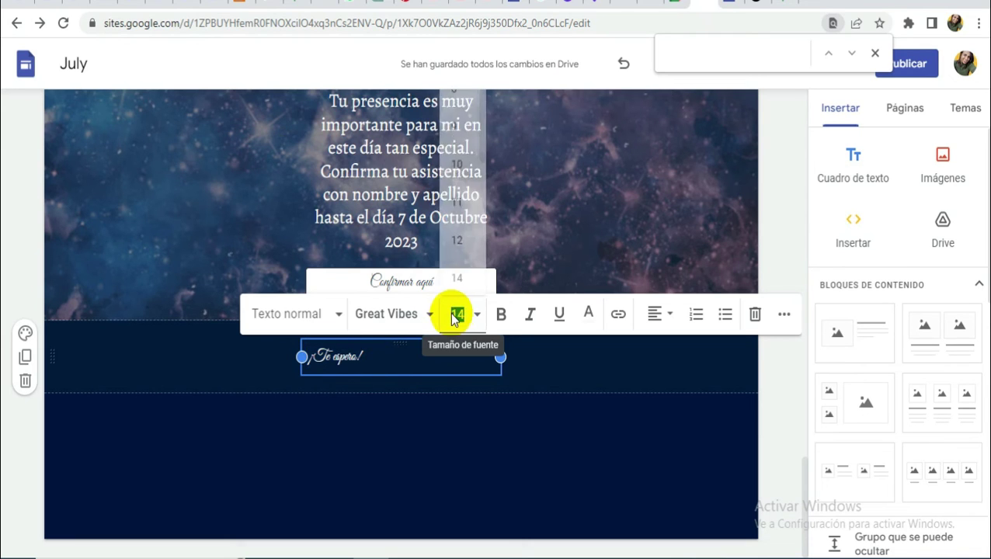
pyautogui.write('24')
pyautogui.press('Return')
pyautogui.click(653, 315)
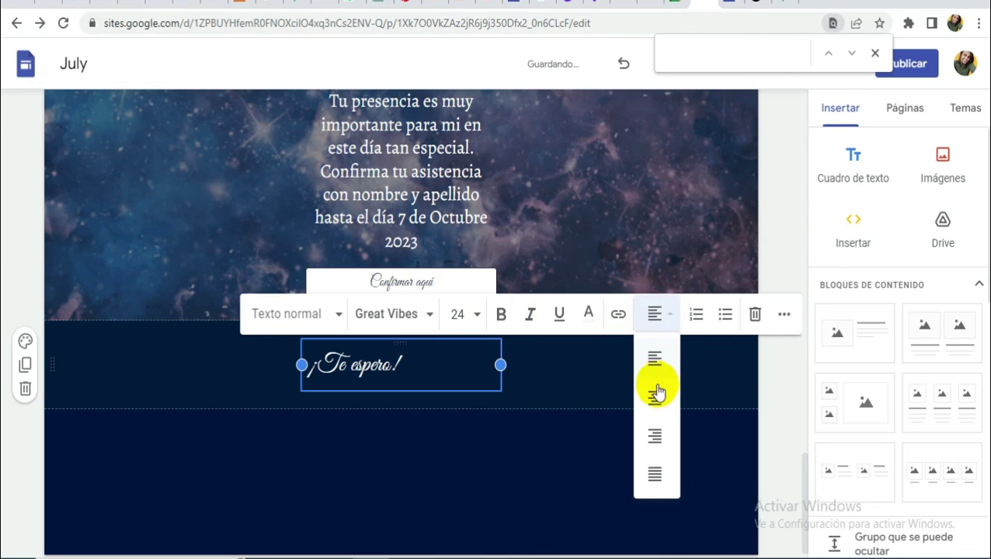
pyautogui.click(654, 392)
pyautogui.click(767, 372)
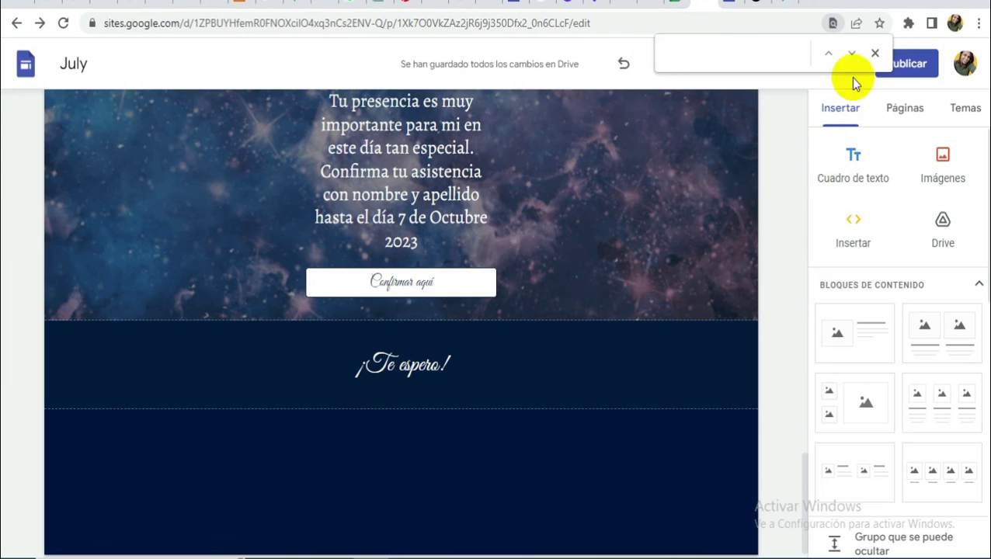
pyautogui.click(874, 54)
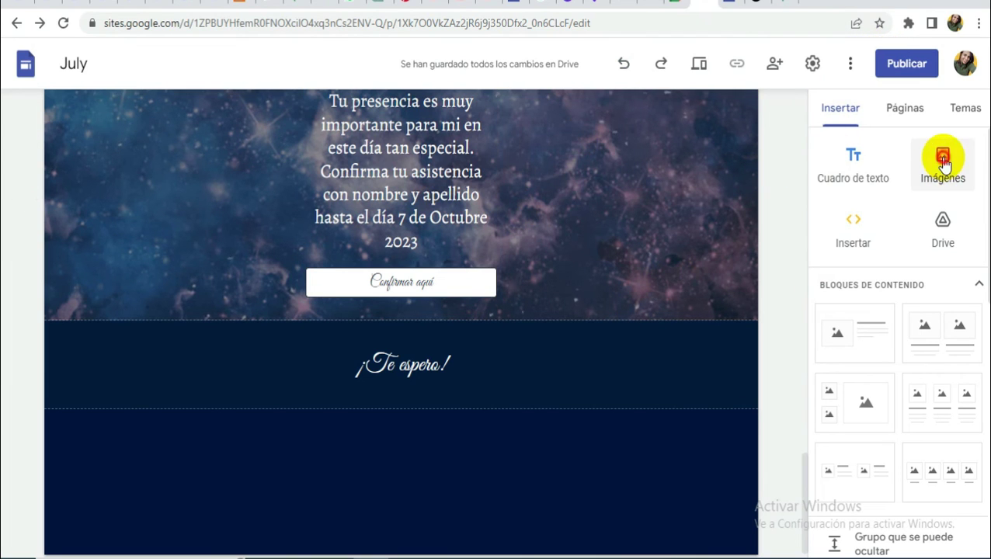
# Step: Upload the "Galaxia - 15 años" title image, crop it to "July 15 Años", and centre it below "¡Te espero!" on the Estilo 2 background
pyautogui.click(940, 157)
pyautogui.click(916, 217)
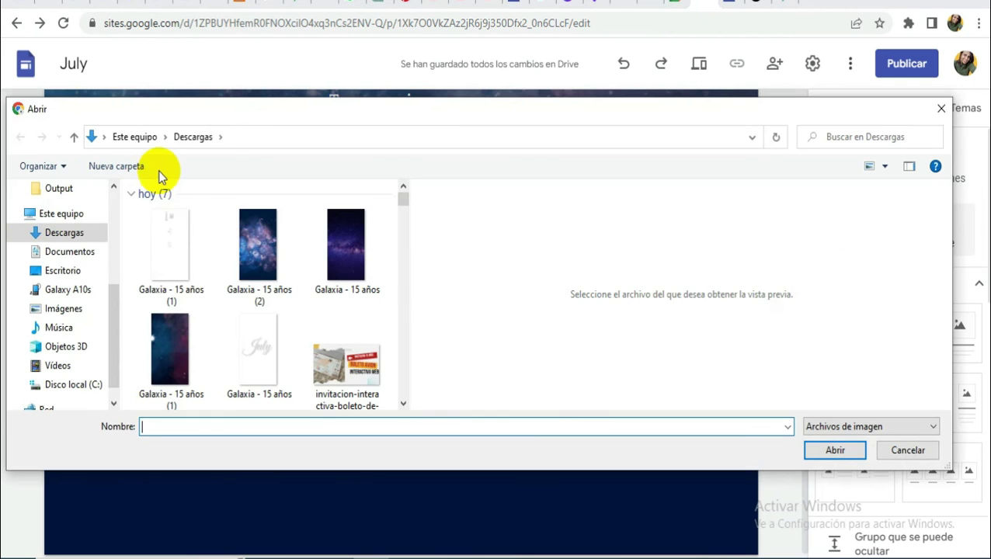
pyautogui.click(254, 353)
pyautogui.click(825, 450)
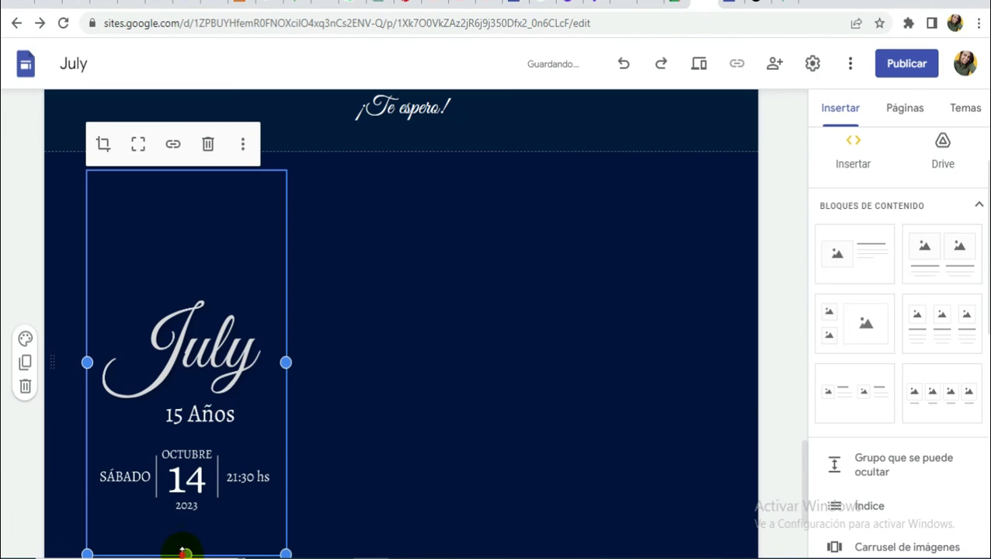
pyautogui.moveTo(185, 551); pyautogui.dragTo(410, 185)
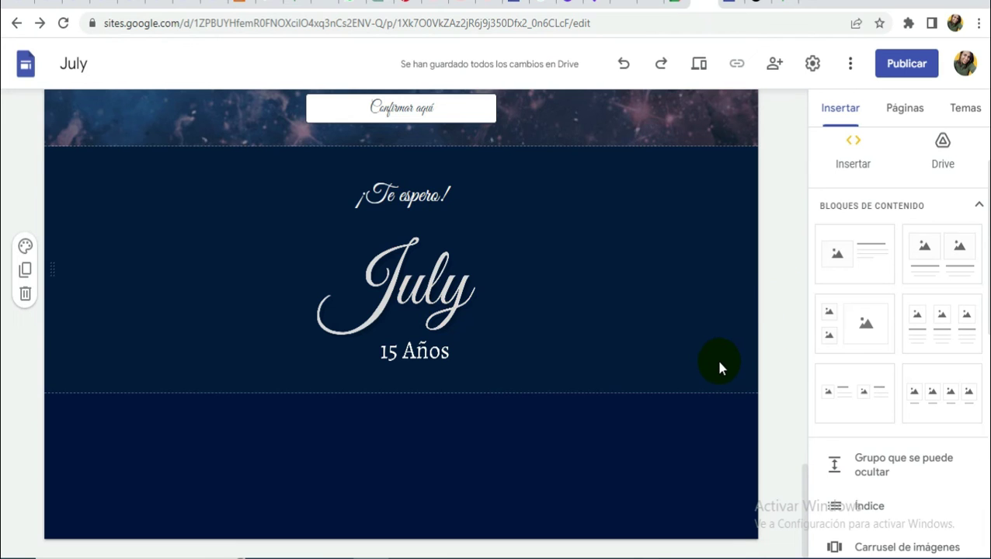
# Step: Review the July site's layout from the date and countdown down to the attendance and closing sections
pyautogui.scroll(1, 719, 363)
pyautogui.scroll(4, 208, 261)
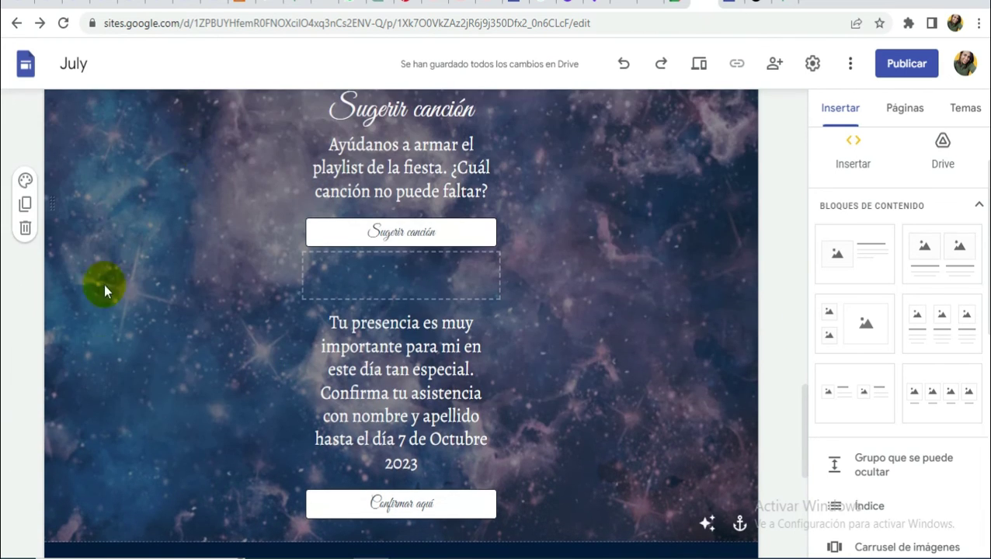
pyautogui.scroll(-2, 161, 427)
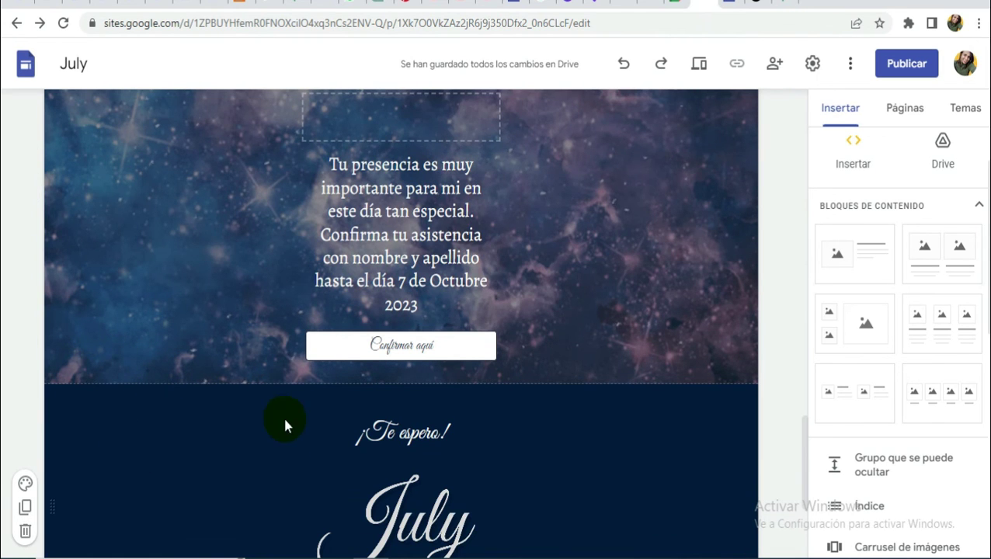
pyautogui.scroll(20, 285, 424)
pyautogui.scroll(-4, 285, 422)
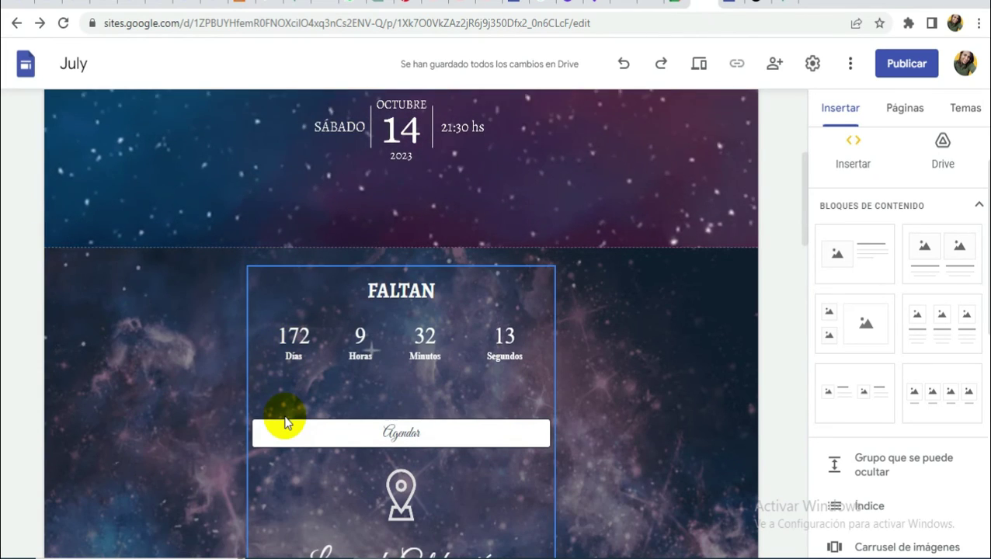
pyautogui.scroll(-10, 285, 421)
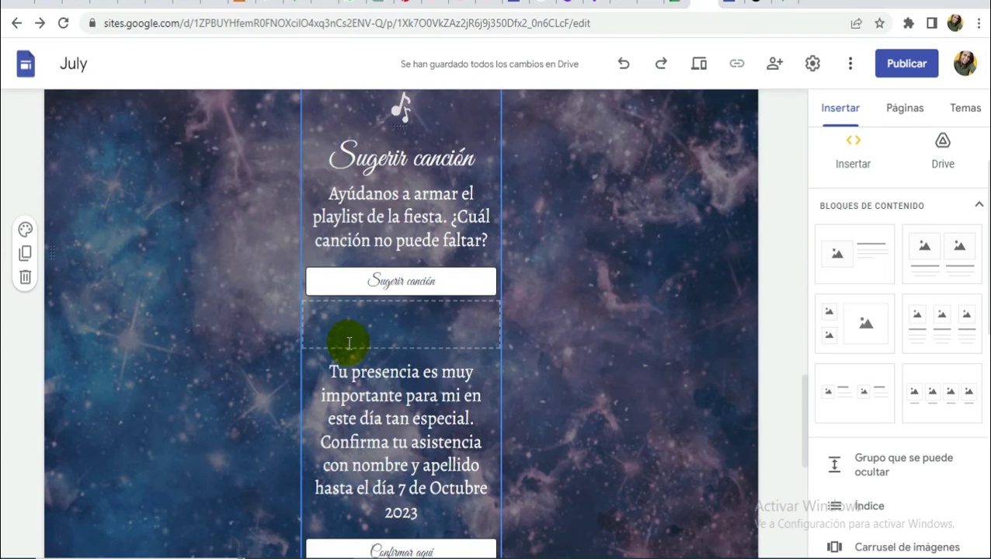
# Step: Switch from the July site to Canva and create a blank custom-size design of 500 × 500 px
pyautogui.scroll(-4, 348, 343)
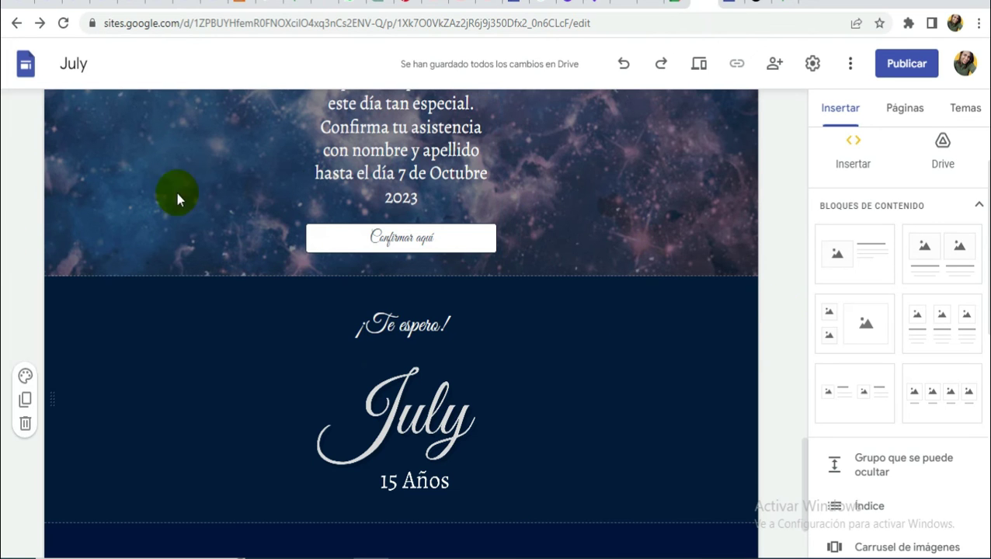
pyautogui.scroll(8, 376, 281)
pyautogui.scroll(8, 376, 281)
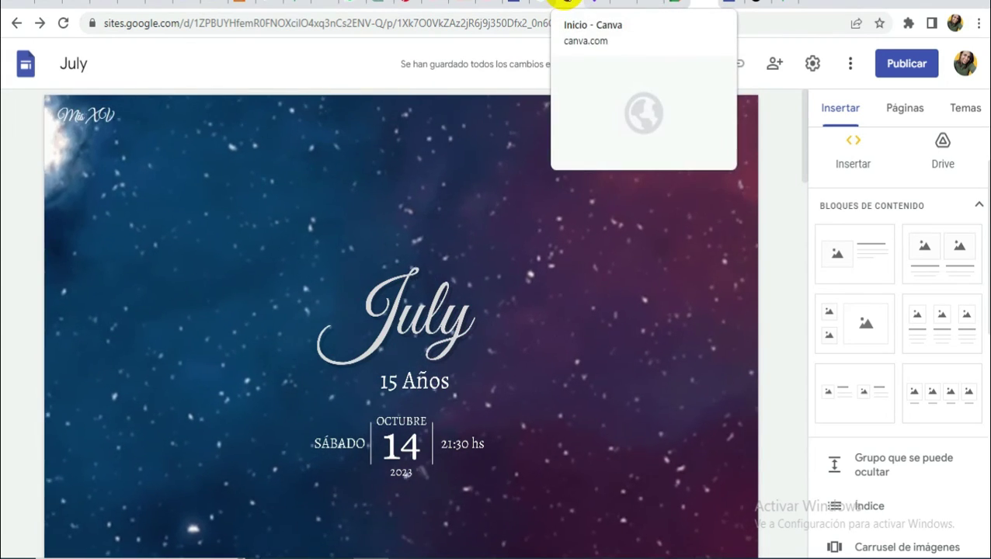
pyautogui.click(568, 3)
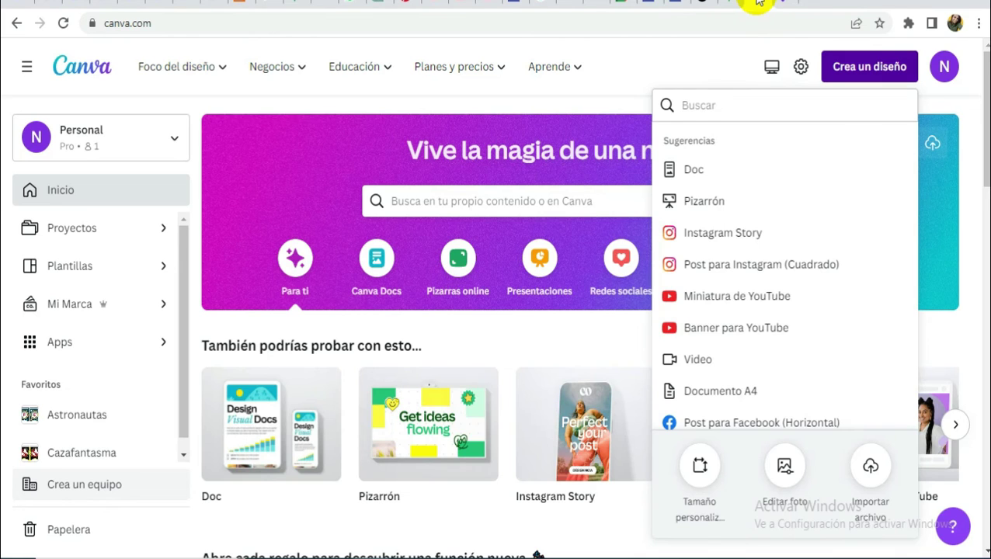
pyautogui.click(714, 481)
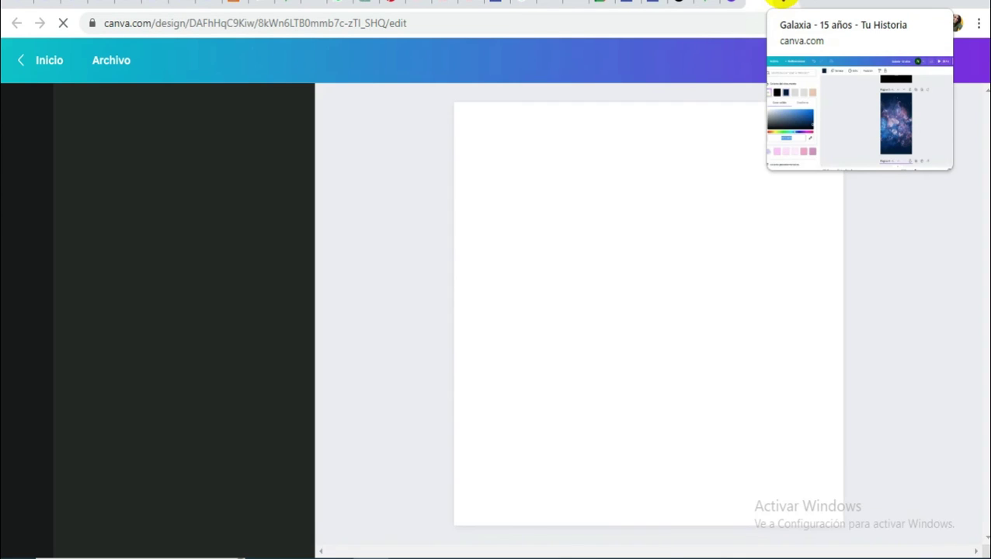
pyautogui.click(660, 239)
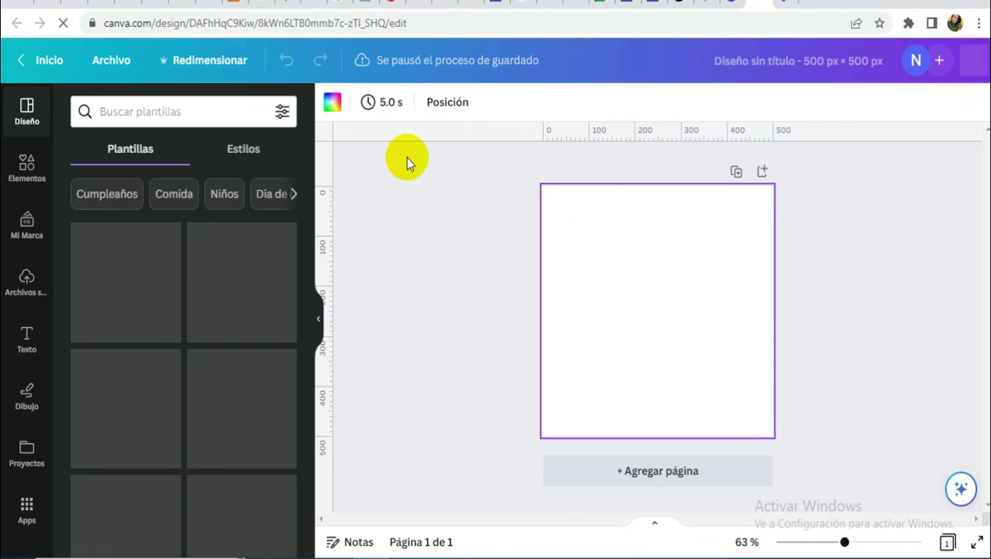
# Step: Set the blank design's background colour to #011B3D
pyautogui.click(331, 108)
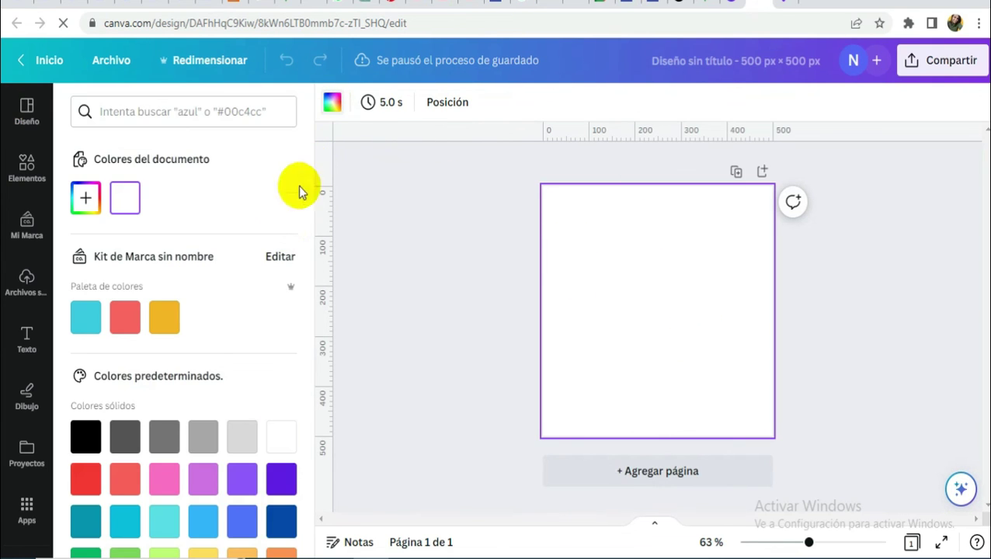
pyautogui.click(87, 201)
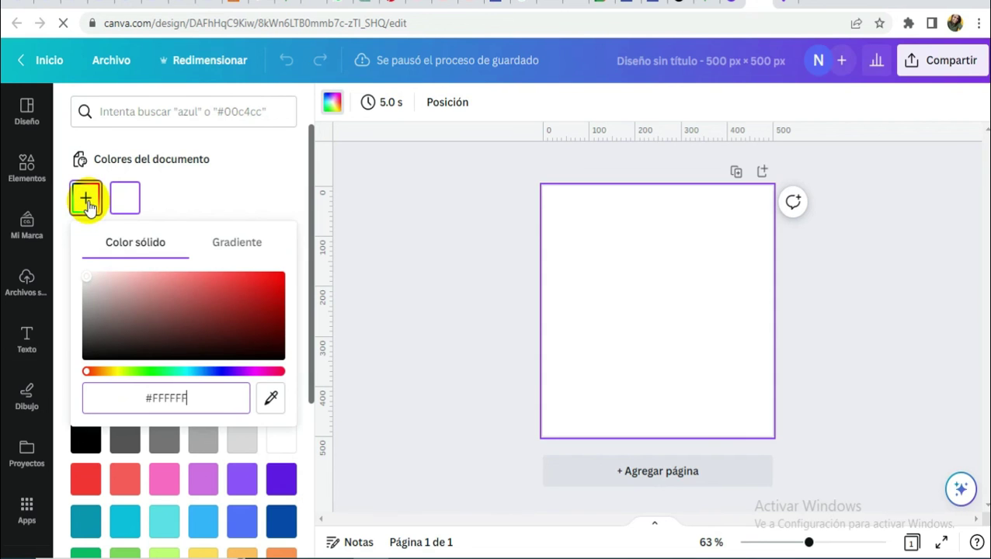
pyautogui.write('#01182D')
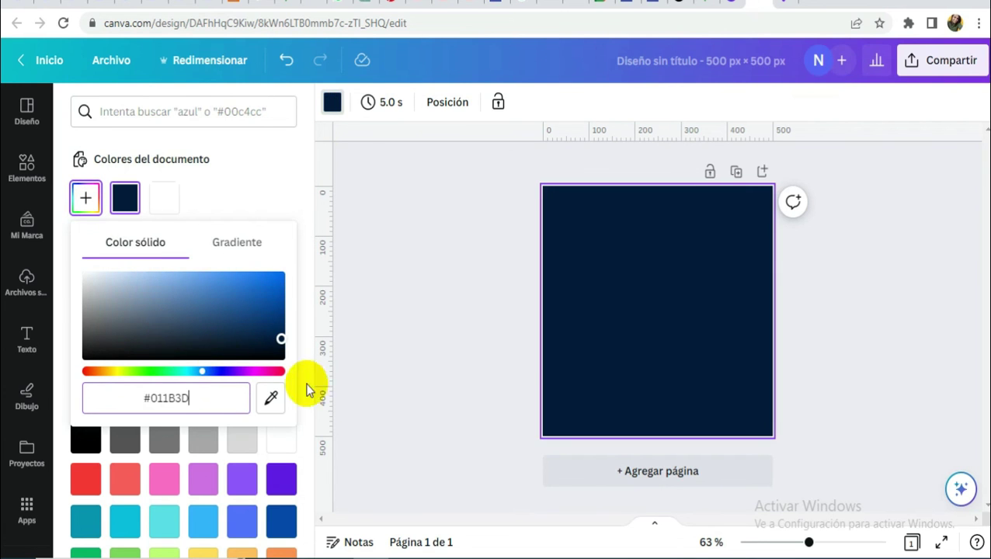
pyautogui.click(404, 341)
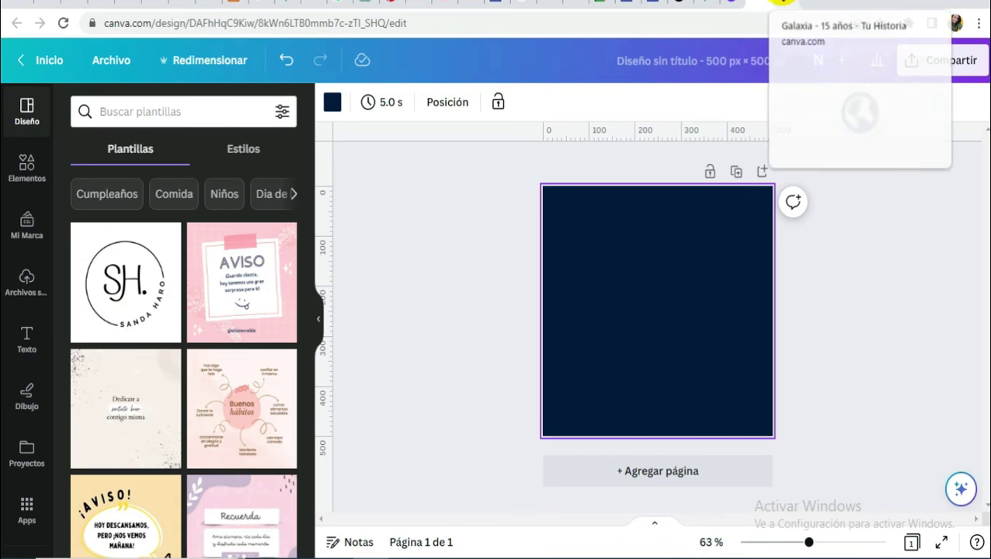
# Step: Copy the galaxy background image from page 3 of the "Galaxia - 15 años" design into the new 500 × 500 px design
pyautogui.click(784, 2)
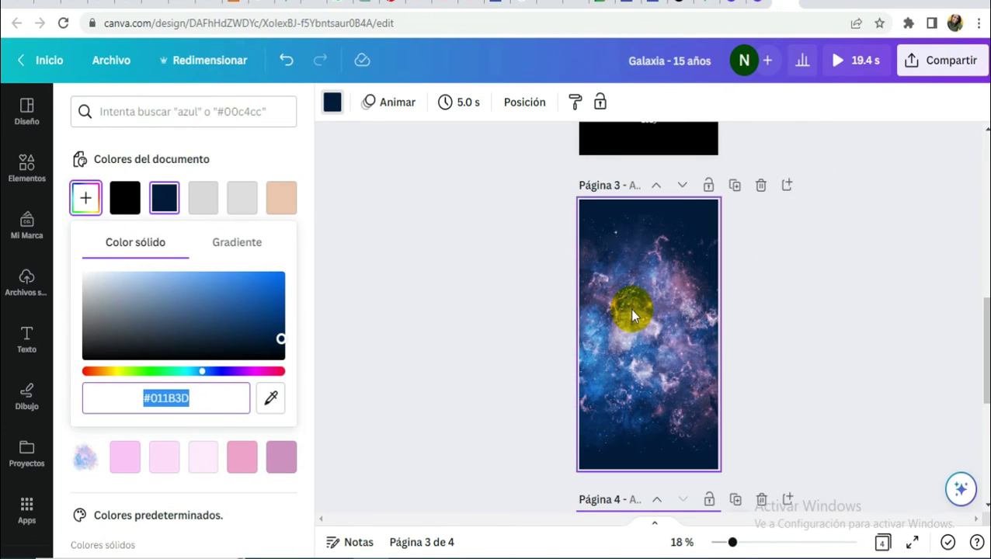
pyautogui.click(709, 335)
pyautogui.click(703, 350)
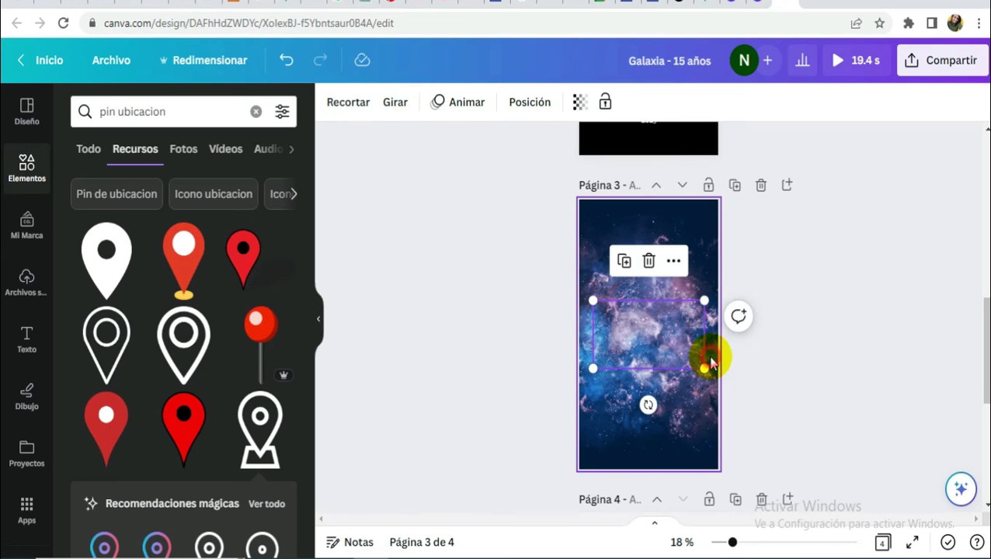
pyautogui.click(711, 364)
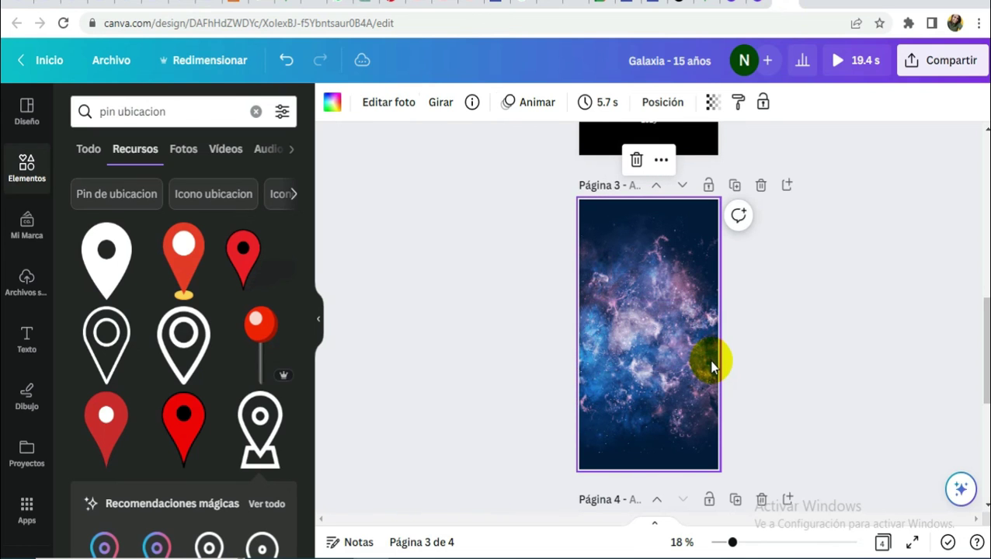
pyautogui.click(763, 2)
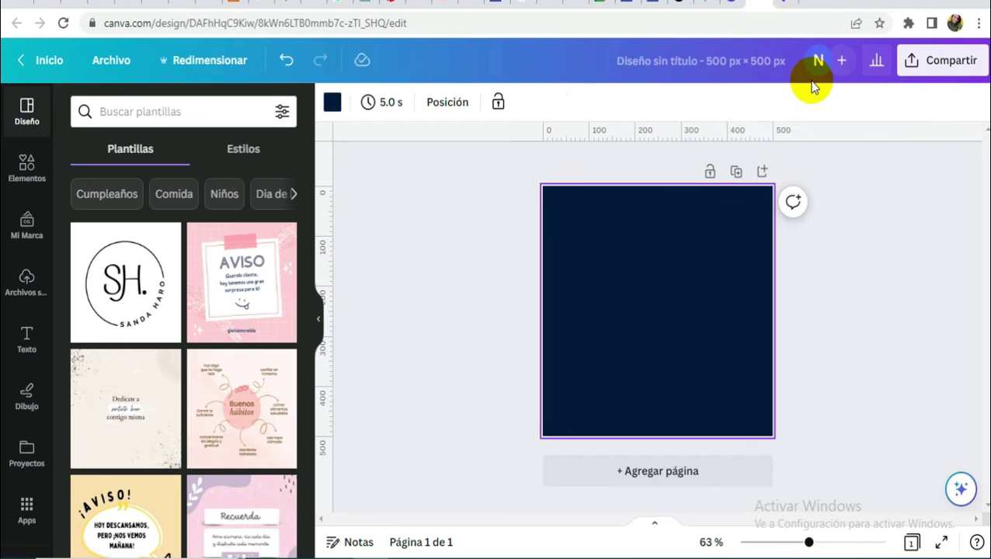
pyautogui.hotkey('ctrl', 'v')
# Step: Copy the "July 15 Años" title and date row from page 2 of "Galaxia - 15 años" into the new design, scaling them down slightly
pyautogui.click(786, 3)
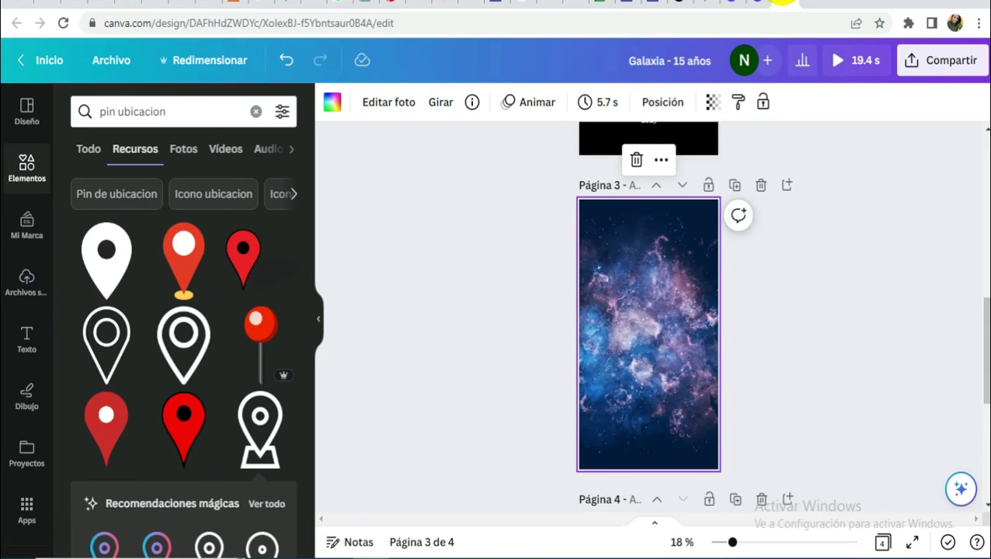
pyautogui.scroll(5, 843, 312)
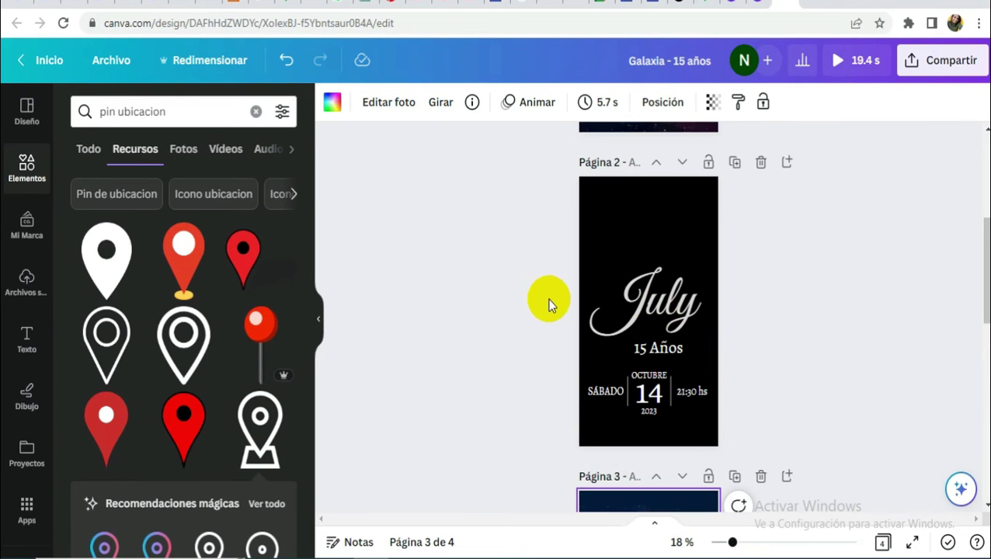
pyautogui.click(524, 305)
pyautogui.moveTo(575, 359); pyautogui.dragTo(736, 444)
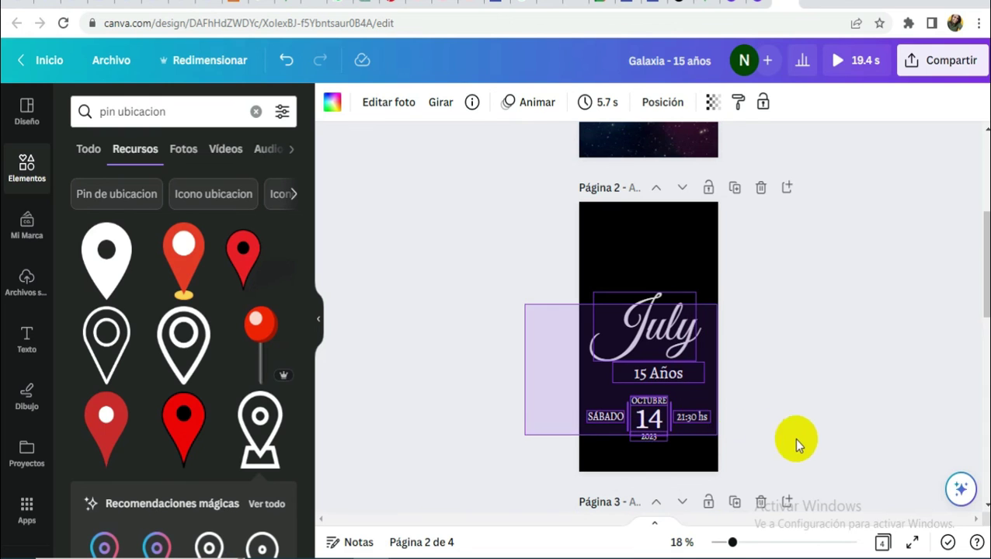
pyautogui.moveTo(795, 440); pyautogui.dragTo(814, 428)
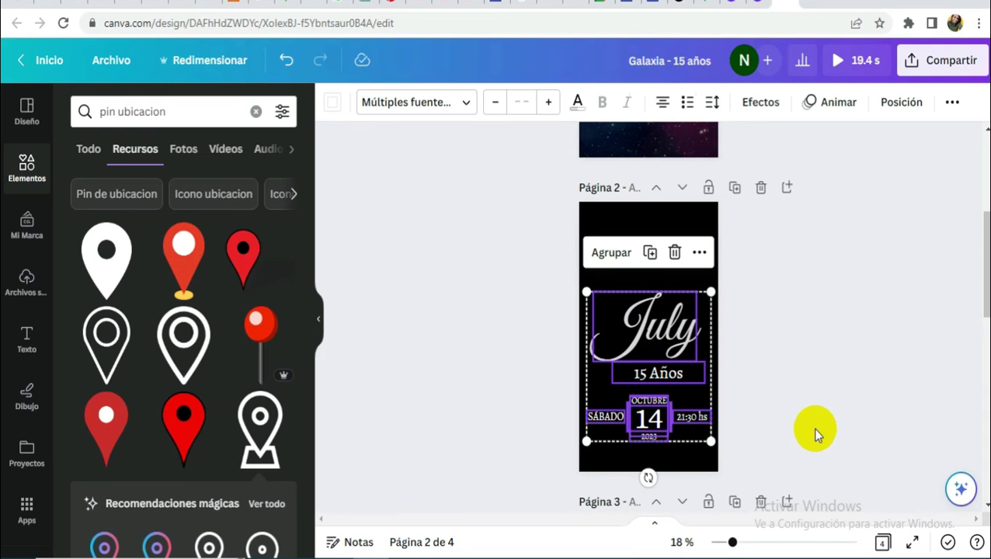
pyautogui.click(757, 3)
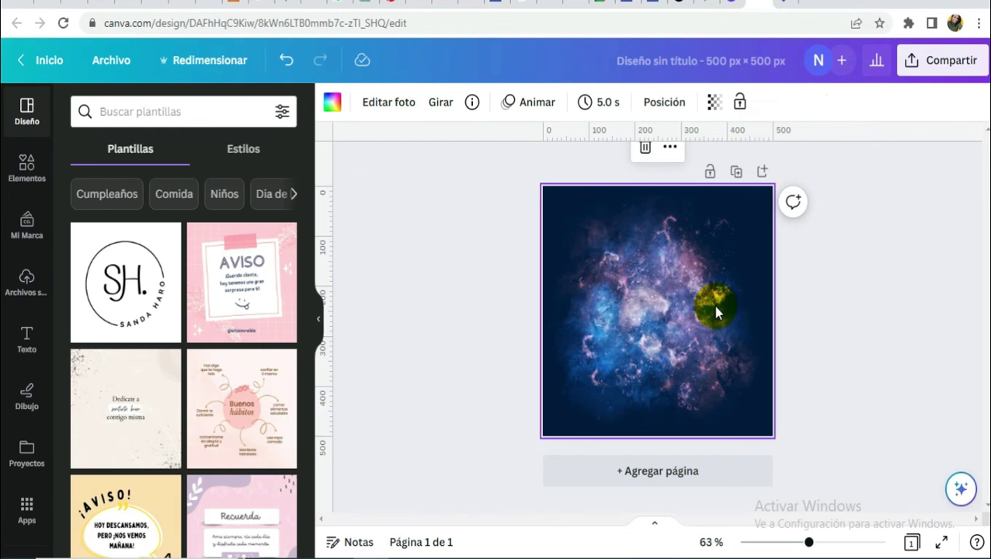
pyautogui.hotkey('ctrl', 'v')
pyautogui.moveTo(553, 202); pyautogui.dragTo(584, 233)
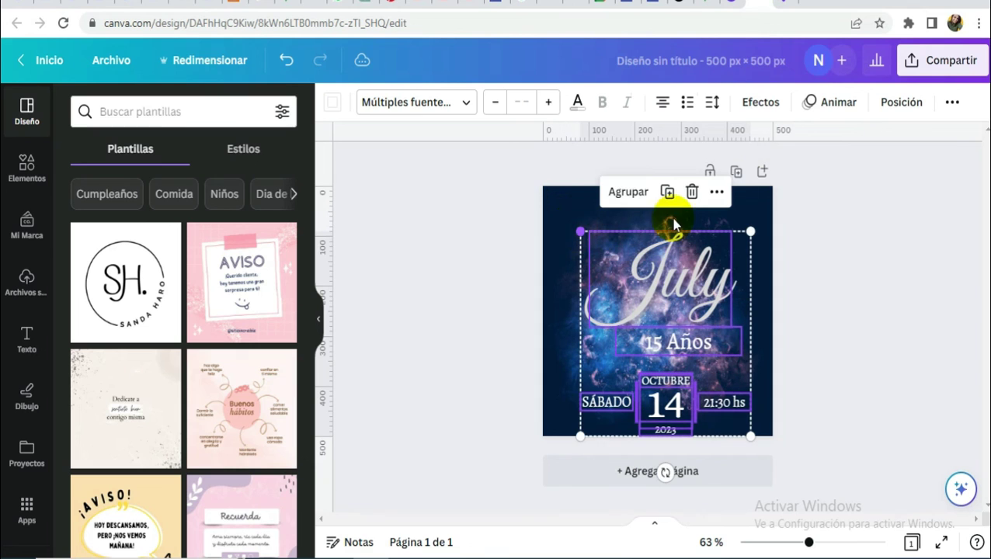
pyautogui.click(860, 238)
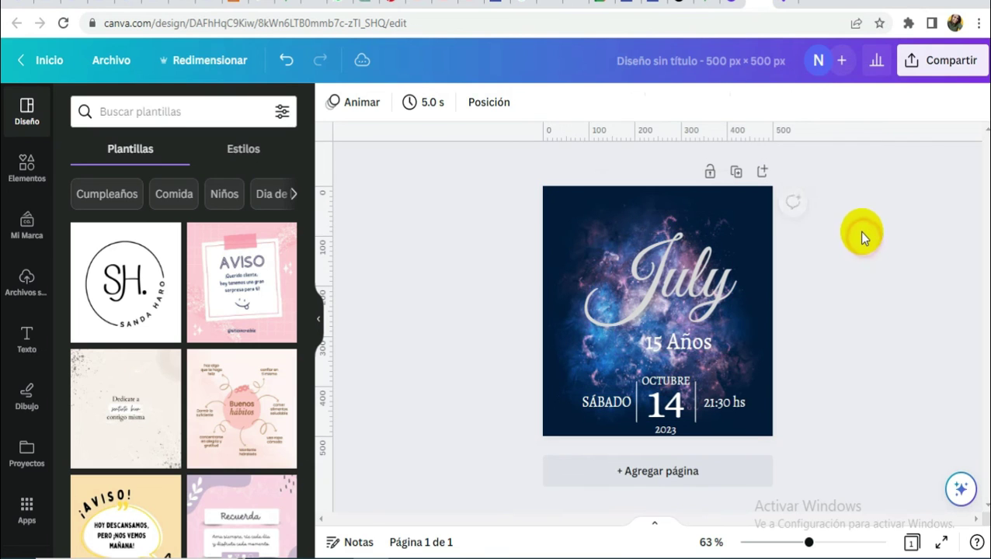
# Step: Enlarge and reposition the galaxy image within its crop so its lower, darker area sits behind the texts
pyautogui.click(601, 219)
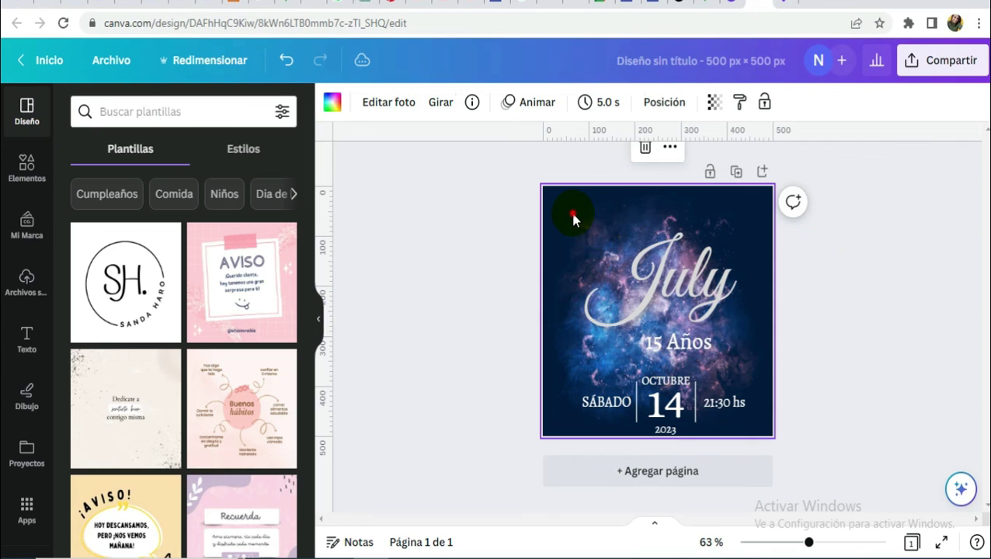
pyautogui.doubleClick(572, 212)
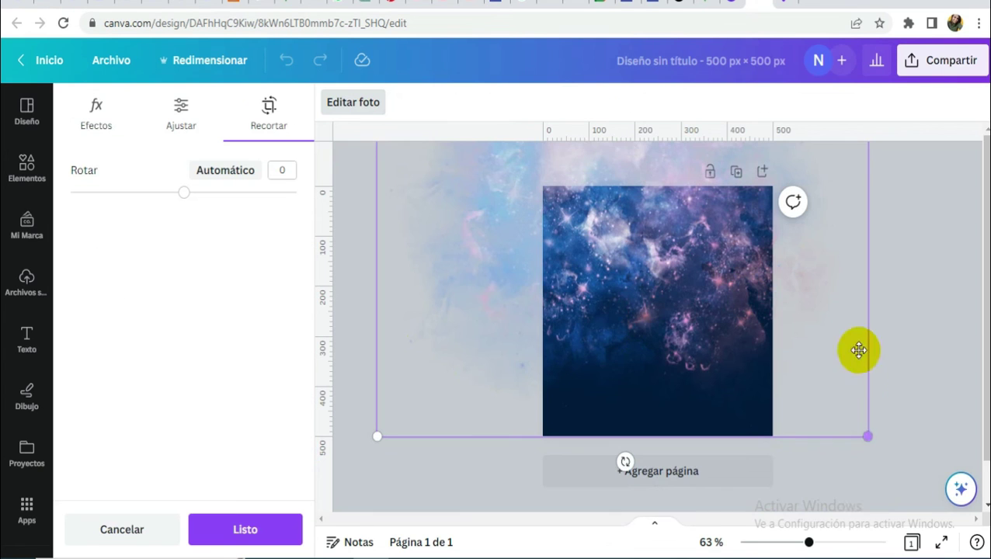
pyautogui.click(780, 542)
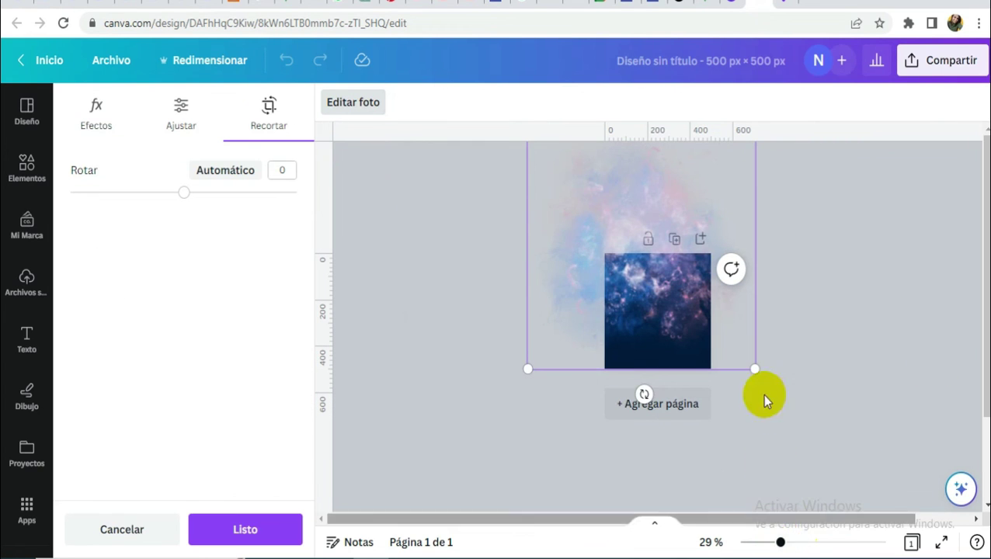
pyautogui.click(758, 542)
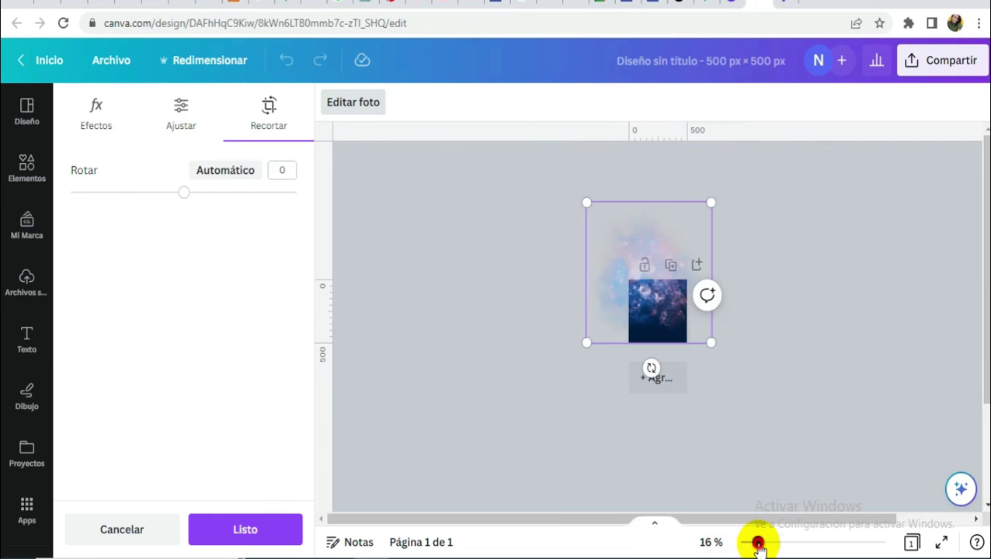
pyautogui.moveTo(712, 203); pyautogui.dragTo(774, 146)
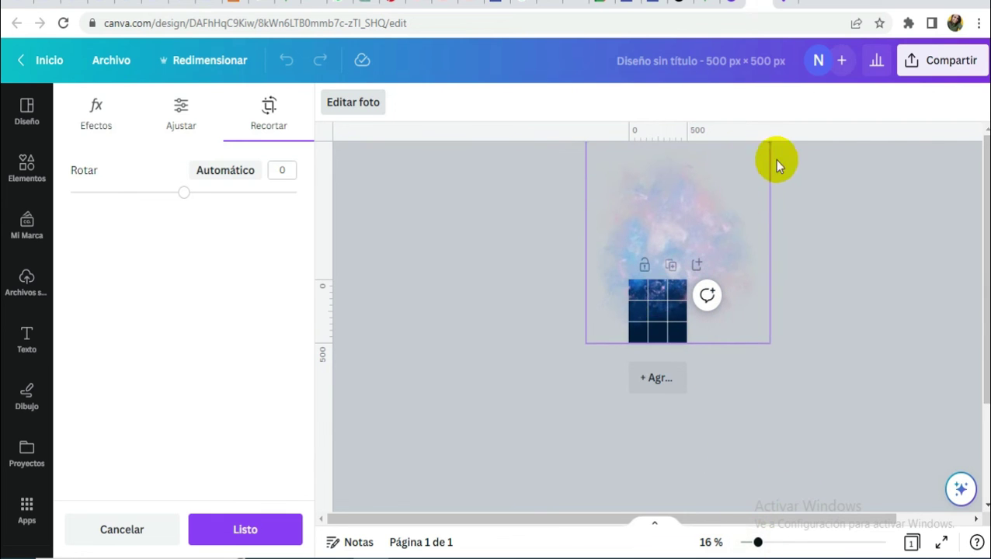
pyautogui.moveTo(712, 239); pyautogui.dragTo(721, 207)
pyautogui.click(796, 490)
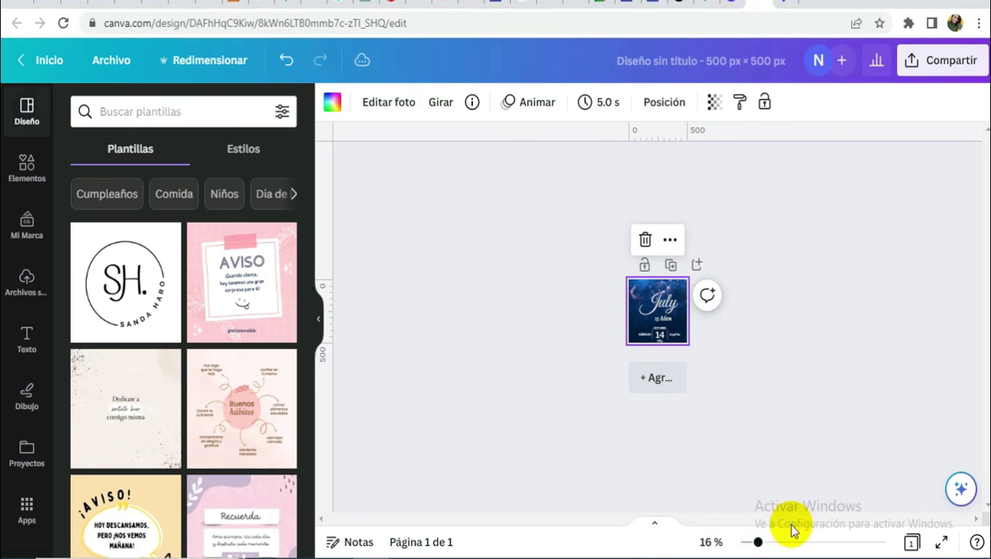
# Step: Move the date row up and centre it horizontally, and shift the "July" title slightly to the left
pyautogui.moveTo(757, 543); pyautogui.dragTo(791, 541)
pyautogui.click(804, 541)
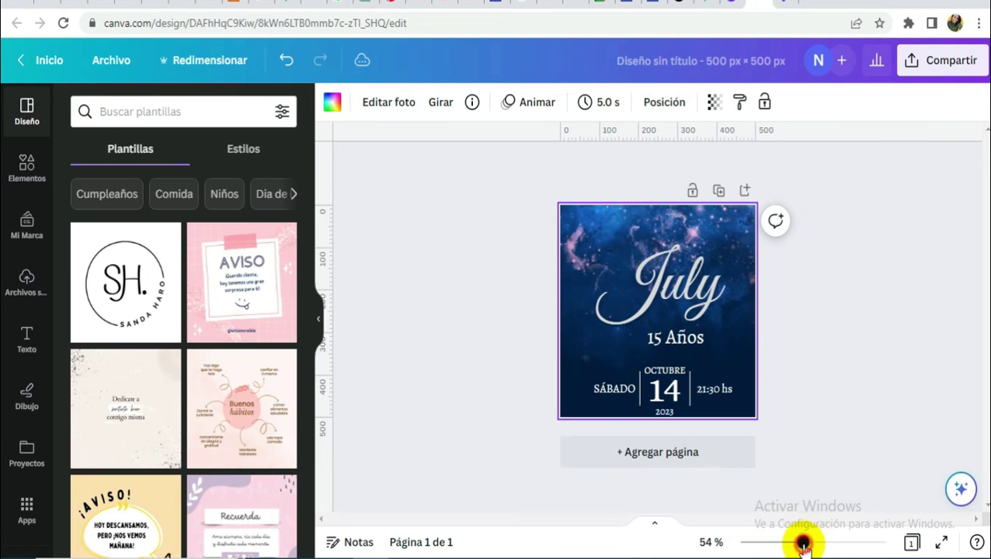
pyautogui.click(852, 359)
pyautogui.moveTo(548, 358); pyautogui.dragTo(726, 411)
pyautogui.moveTo(655, 378); pyautogui.dragTo(649, 375)
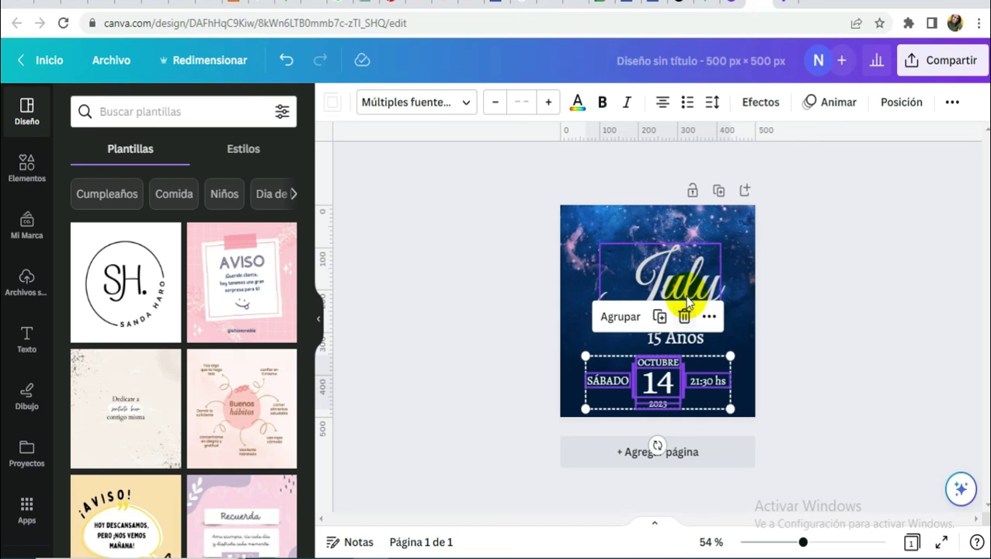
pyautogui.click(695, 286)
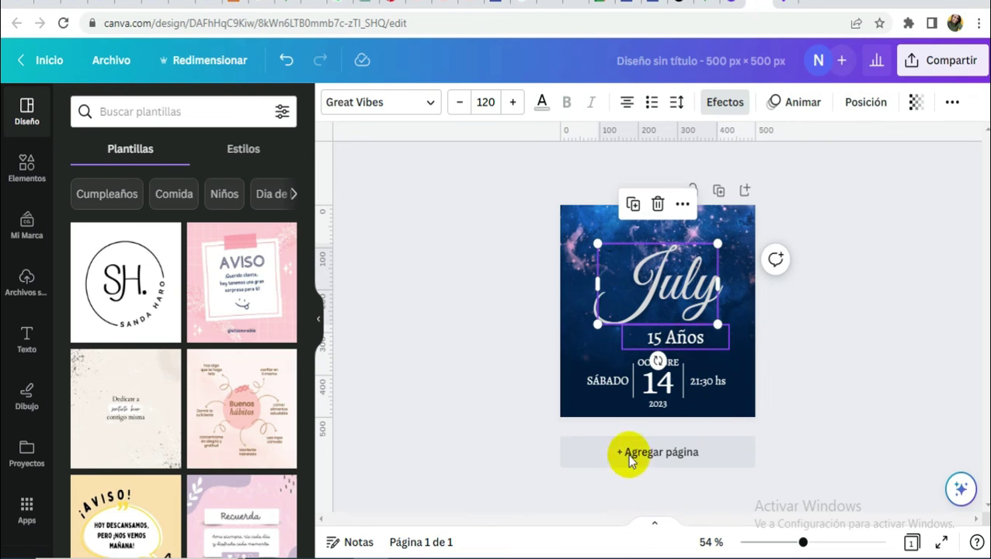
pyautogui.click(729, 405)
pyautogui.click(744, 405)
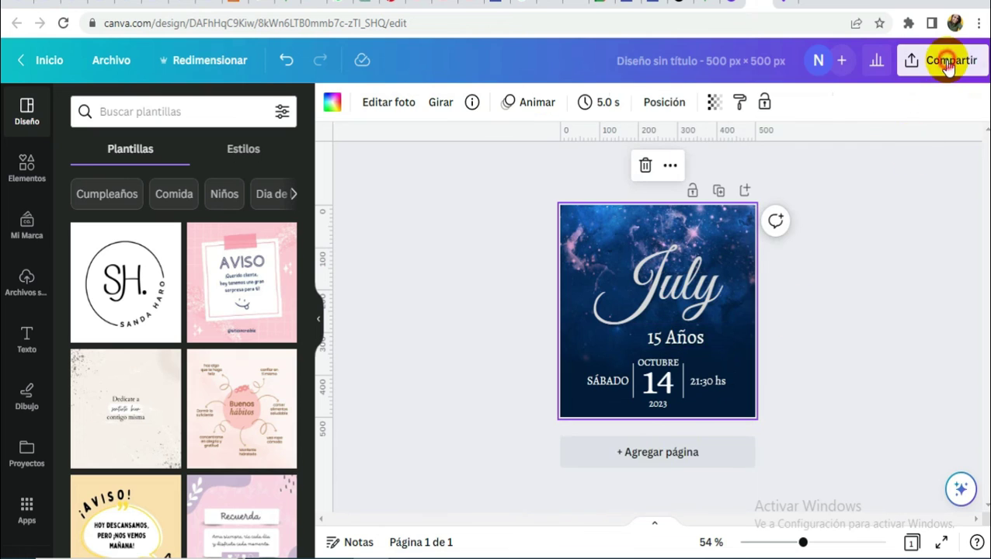
# Step: Download the 500 × 500 px design as a PNG
pyautogui.click(947, 62)
pyautogui.scroll(-2, 739, 428)
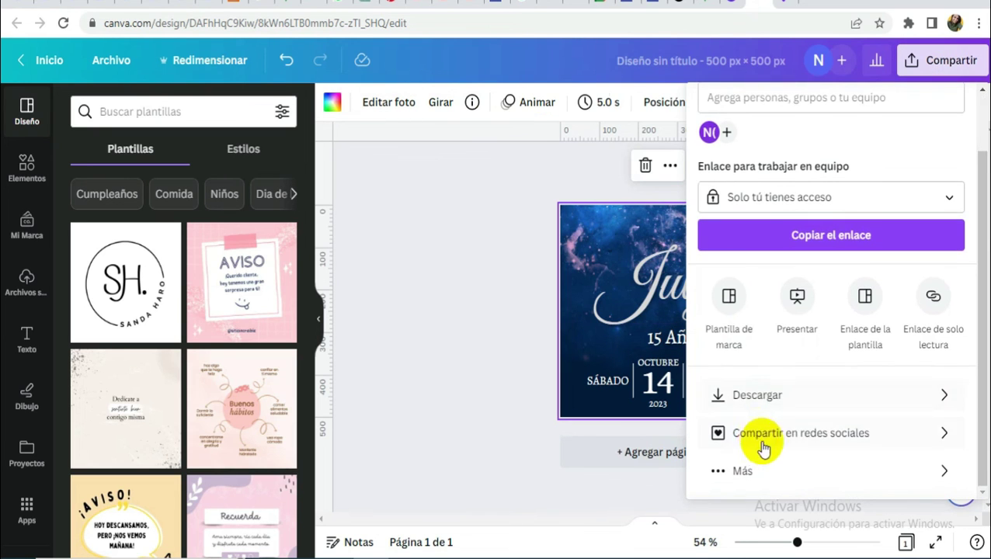
pyautogui.click(779, 394)
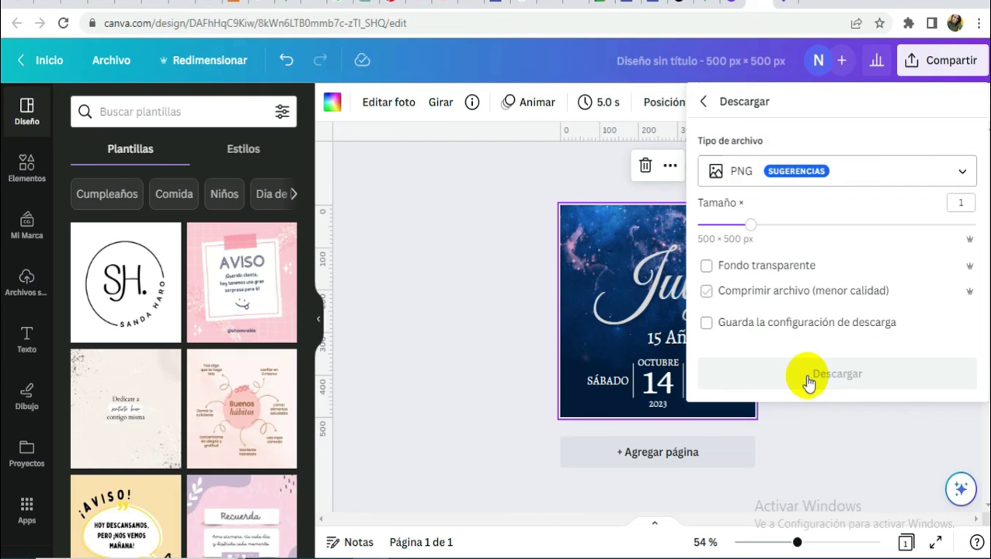
pyautogui.click(831, 375)
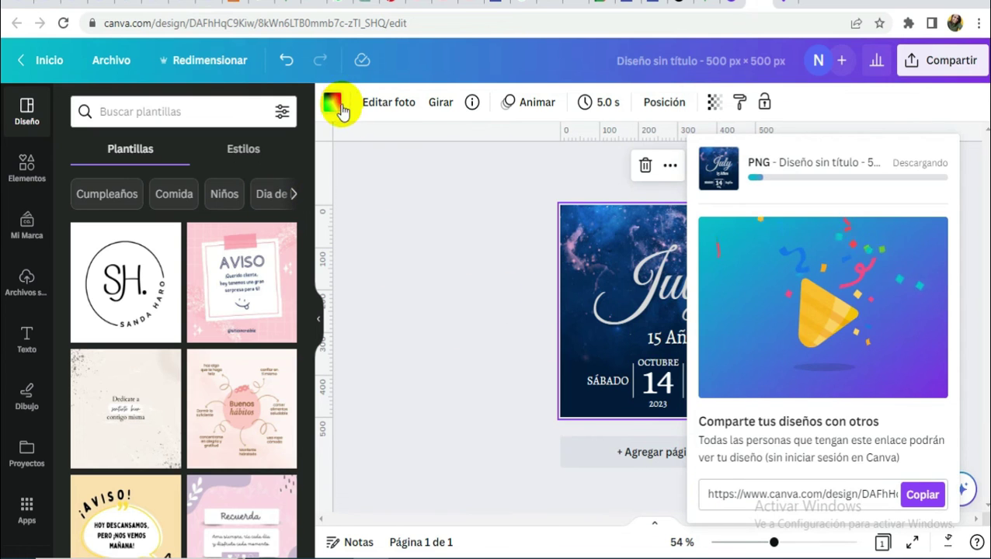
# Step: Copy the navy background's hex code #011B3D from the document colours
pyautogui.click(334, 105)
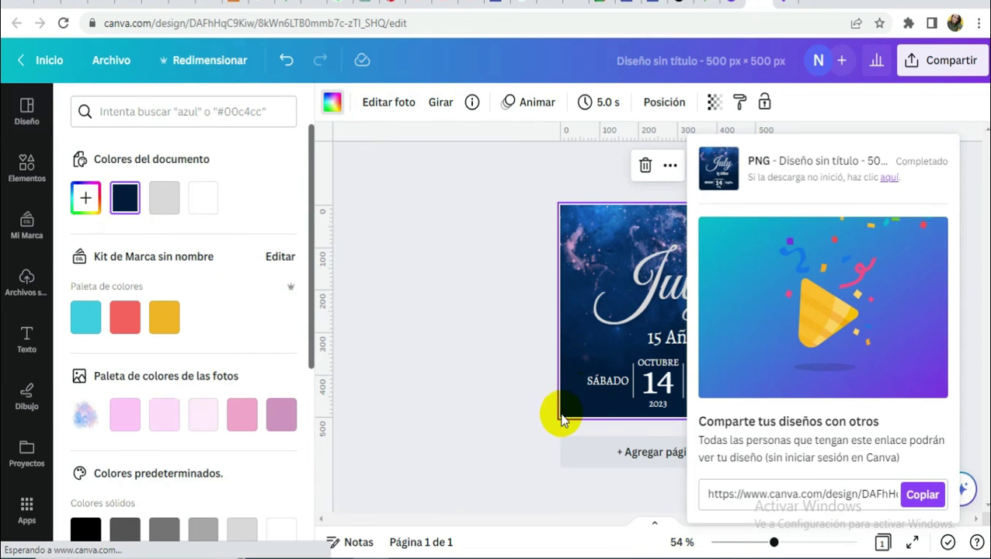
pyautogui.click(86, 198)
pyautogui.moveTo(139, 399); pyautogui.dragTo(186, 399)
pyautogui.hotkey('ctrl', 'c')
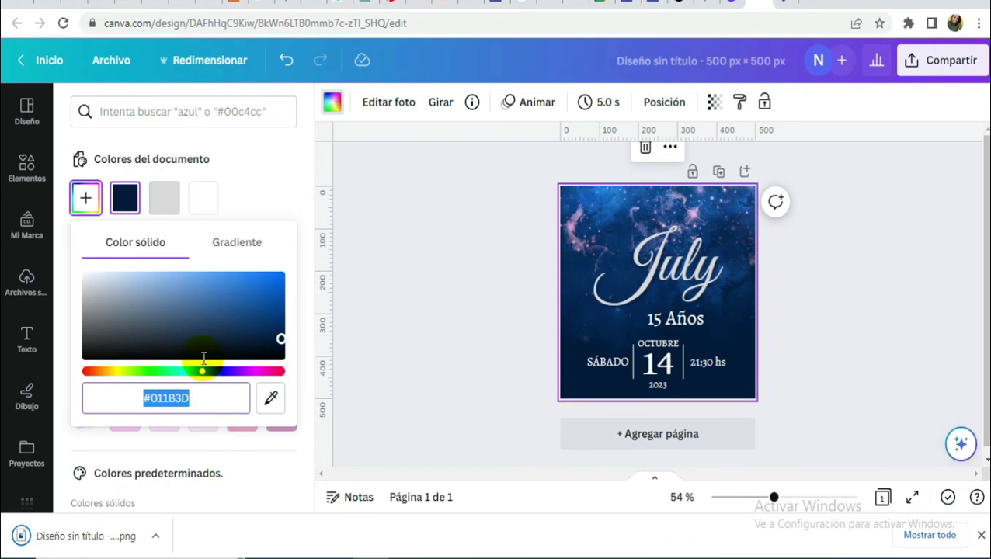
# Step: Copy the selected hex code #011B3D, switch to the July site in Google Sites and open the theme's navigation settings
pyautogui.rightClick(165, 400)
pyautogui.click(222, 175)
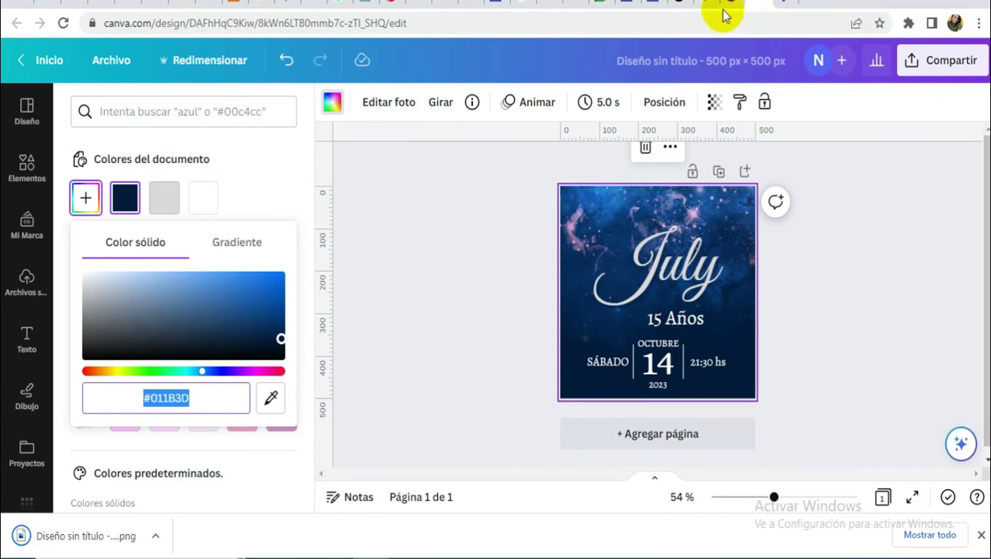
pyautogui.click(630, 3)
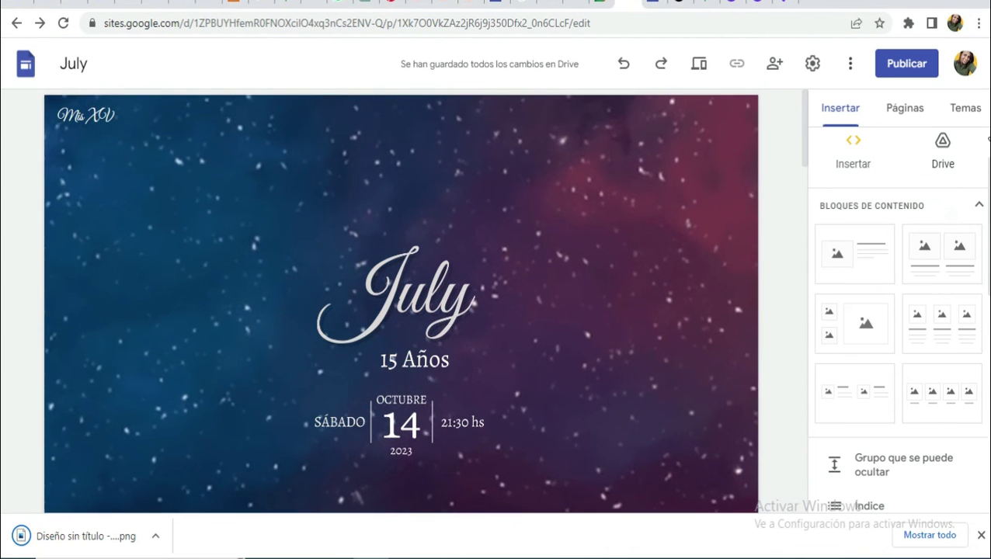
pyautogui.click(965, 108)
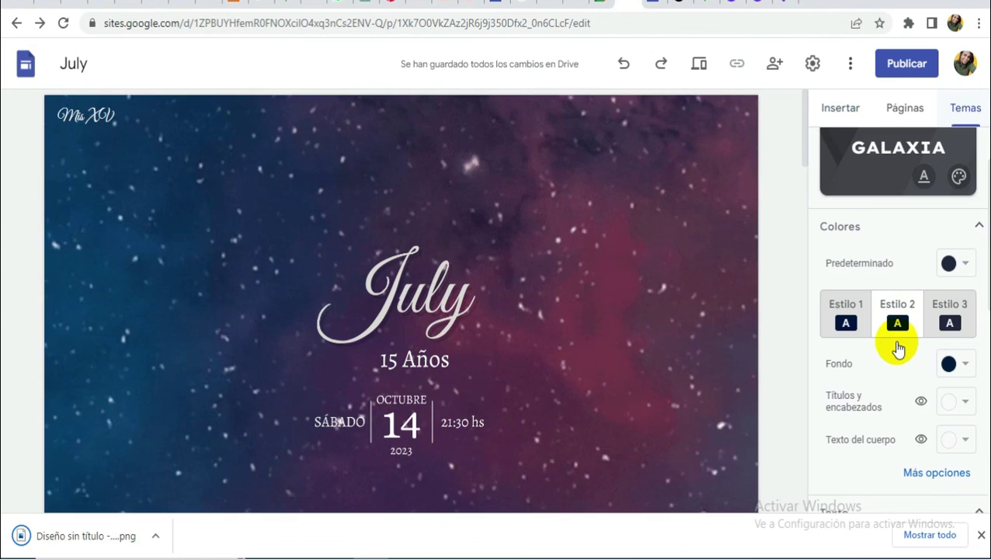
pyautogui.scroll(-1, 900, 345)
pyautogui.scroll(-3, 935, 388)
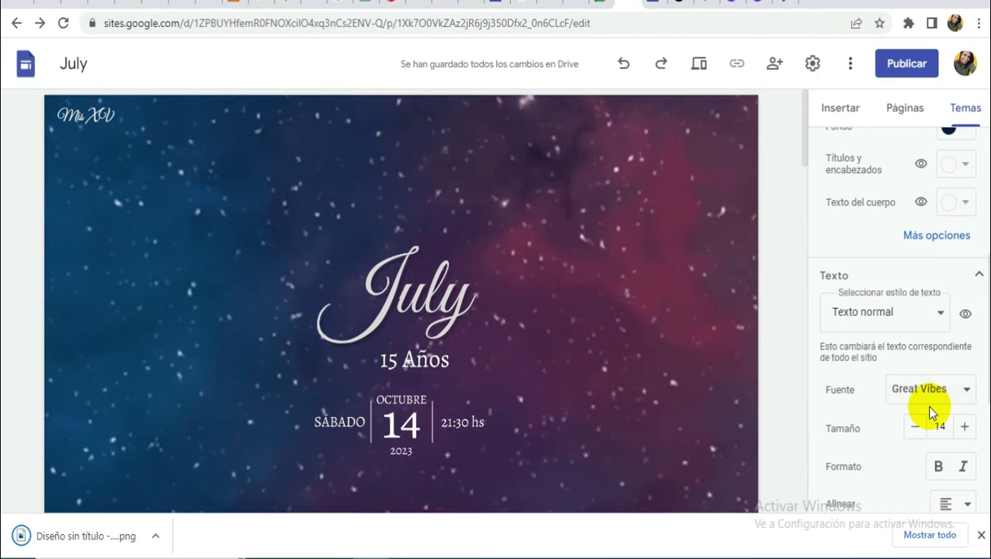
pyautogui.scroll(-3, 932, 416)
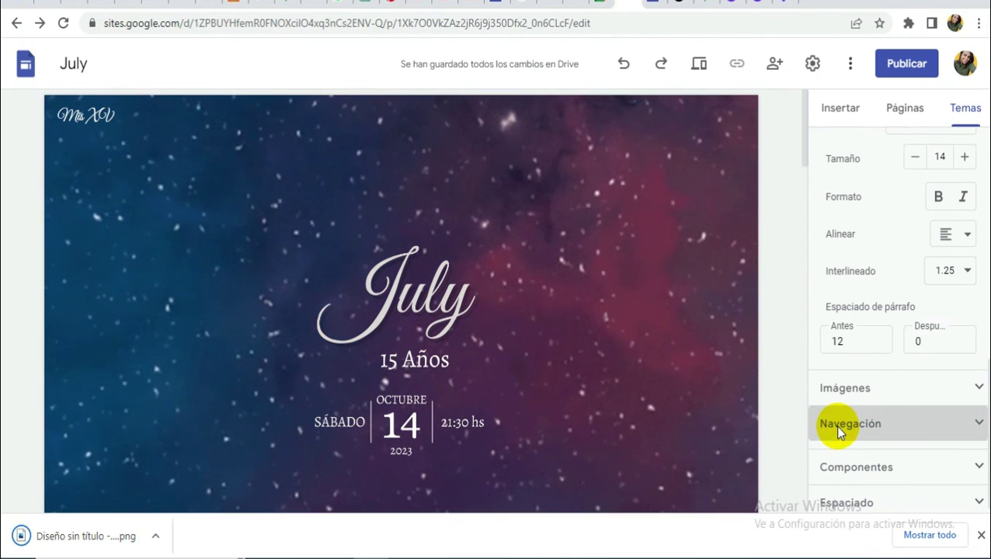
pyautogui.click(840, 426)
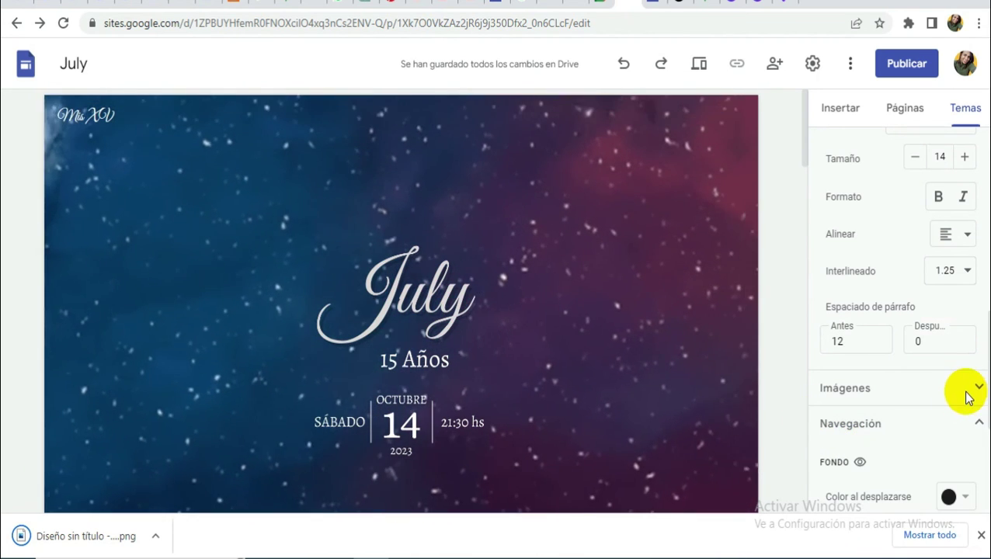
pyautogui.scroll(-2, 854, 419)
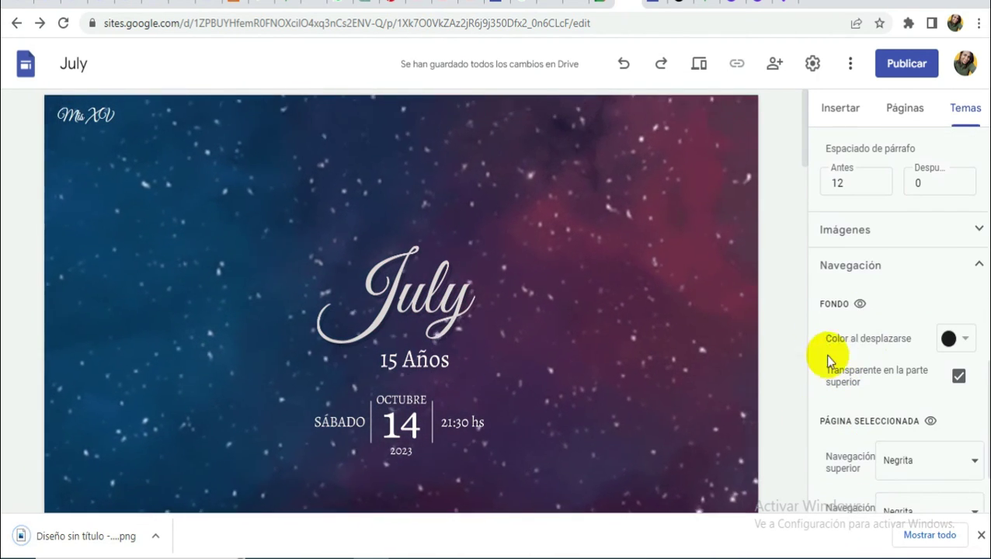
# Step: Set the navigation bar's background to the custom colour #011B3D and turn off its transparency at the top of the page
pyautogui.click(953, 342)
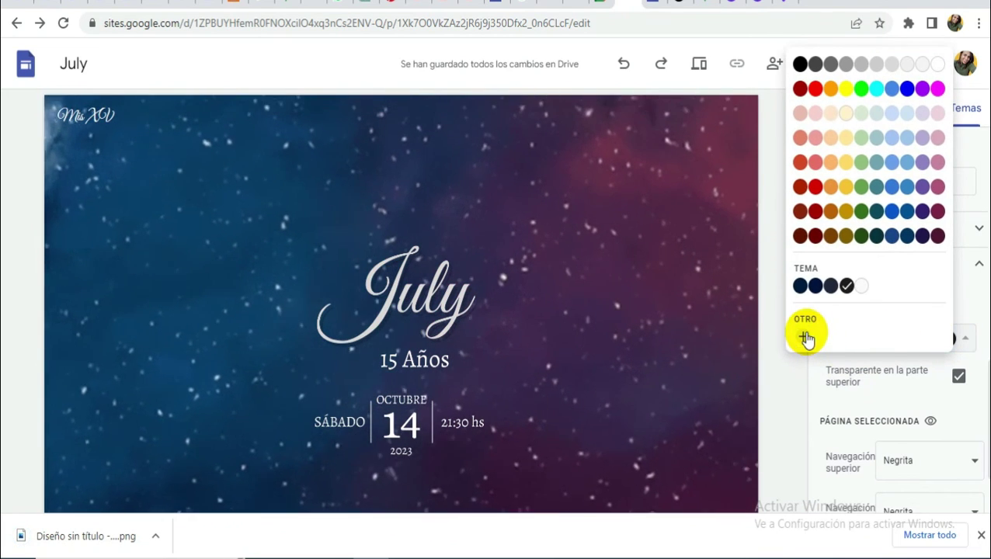
pyautogui.click(807, 336)
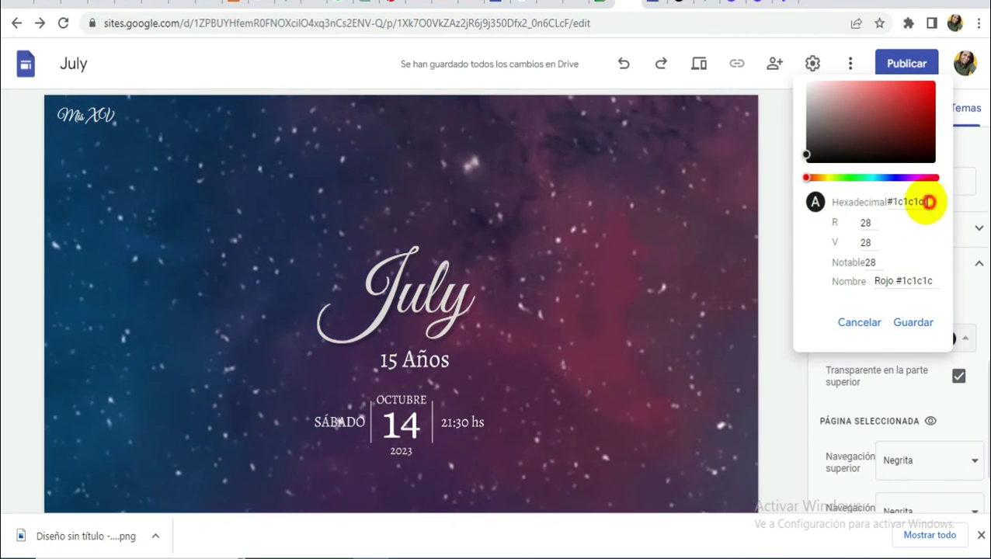
pyautogui.click(924, 202)
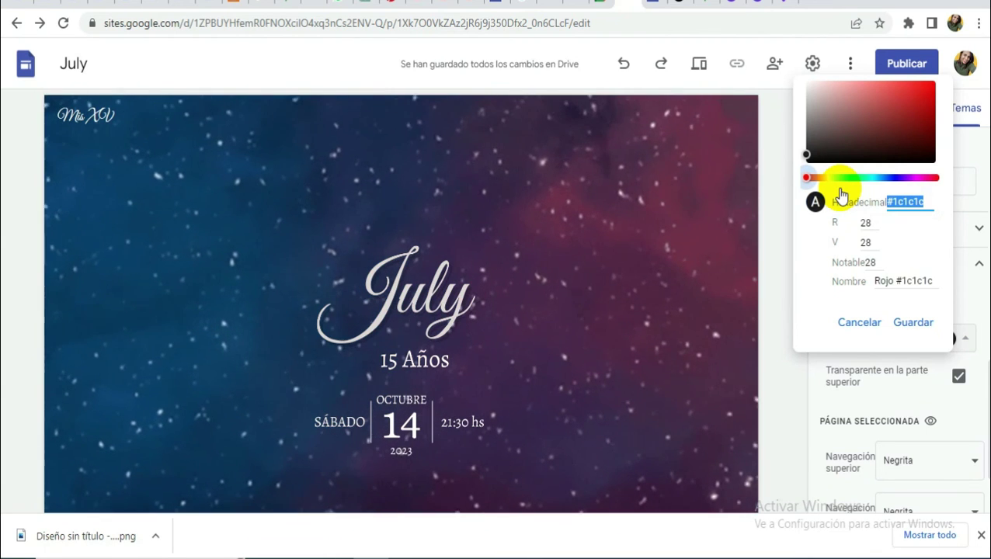
pyautogui.hotkey('ctrl', 'v')
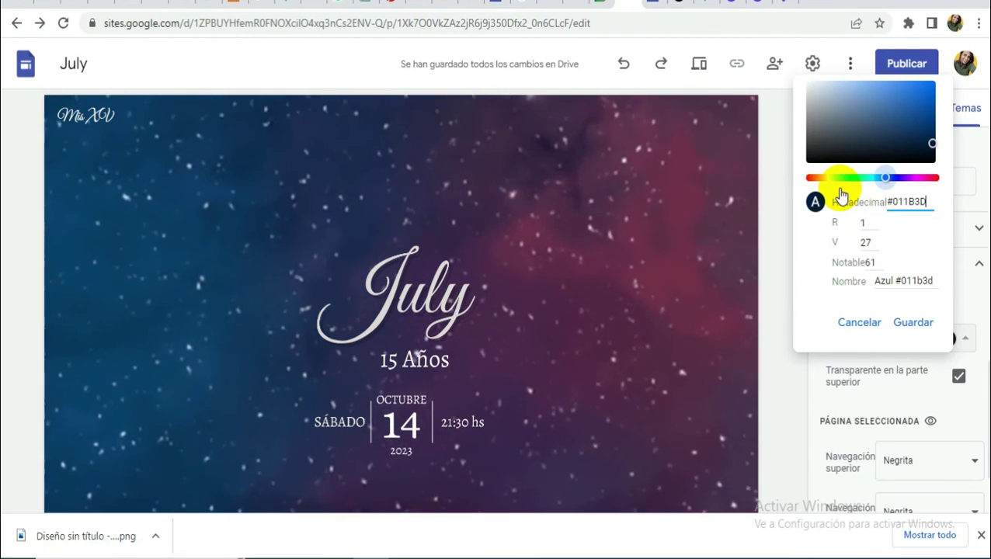
pyautogui.click(921, 324)
pyautogui.click(958, 375)
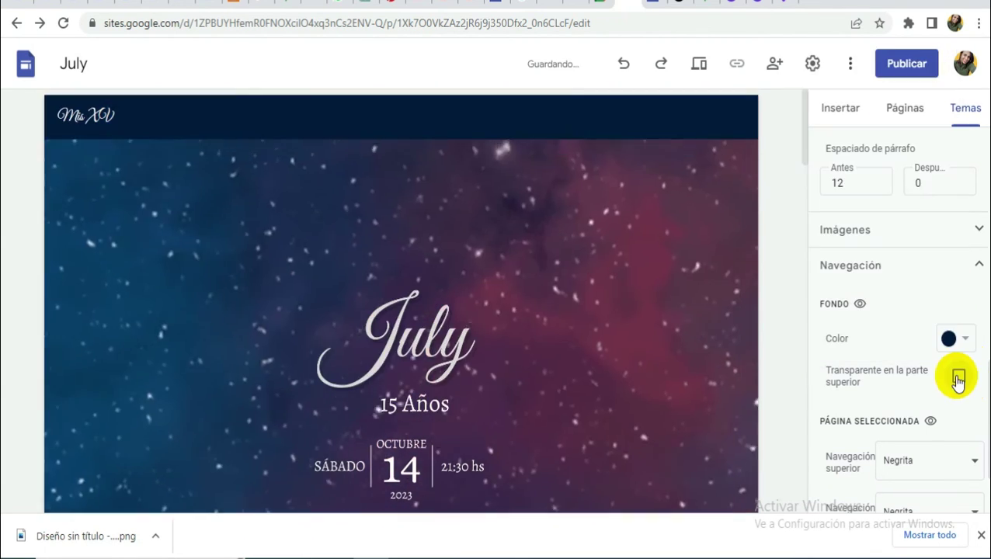
# Step: Upload the downloaded image "Diseño sin título - 2023-04-25T120052.084" as the site's logo
pyautogui.moveTo(84, 132)
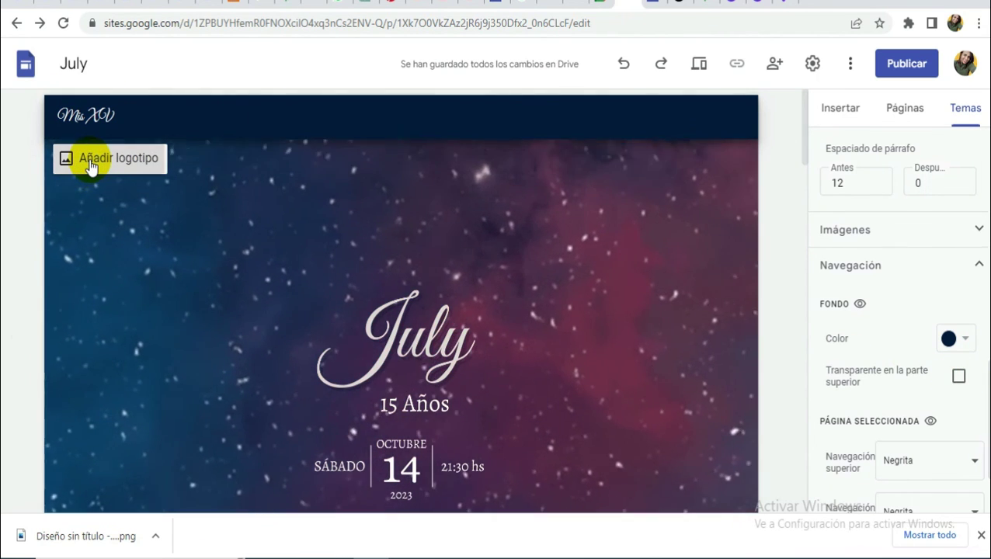
pyautogui.click(90, 163)
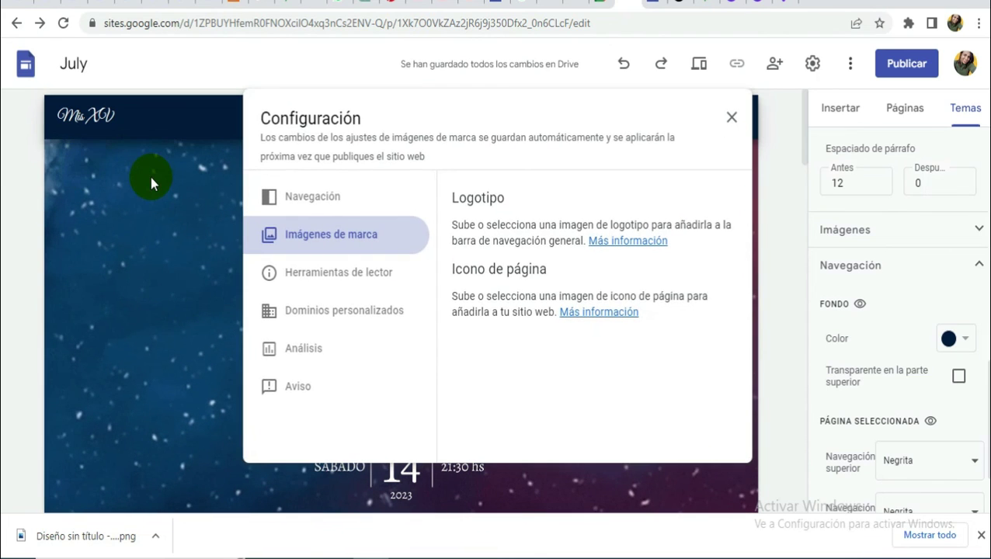
pyautogui.click(480, 284)
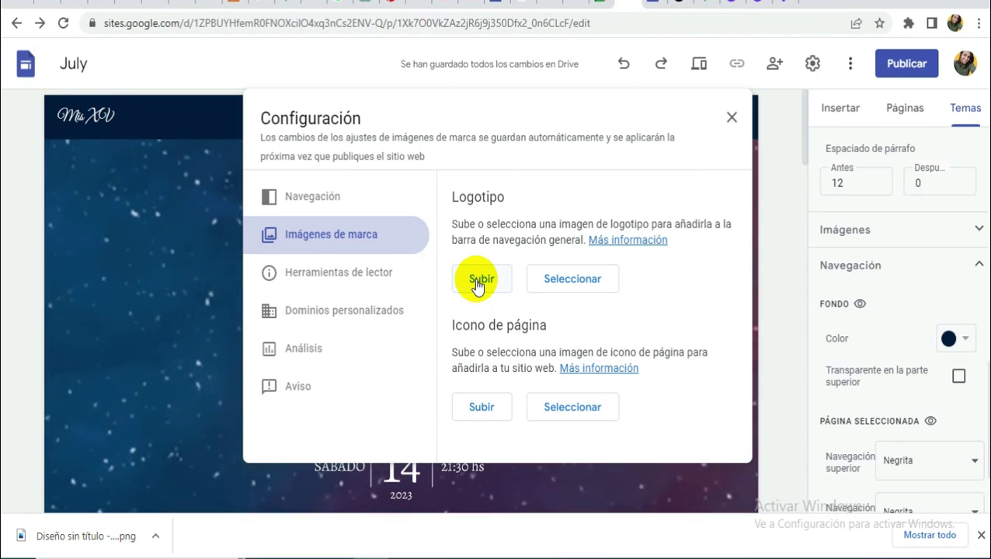
pyautogui.click(479, 285)
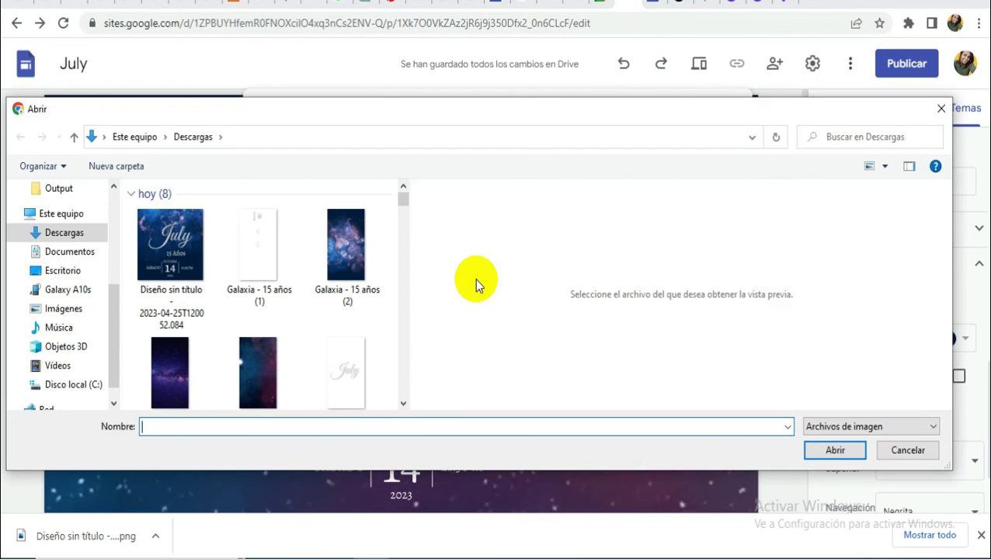
pyautogui.click(178, 261)
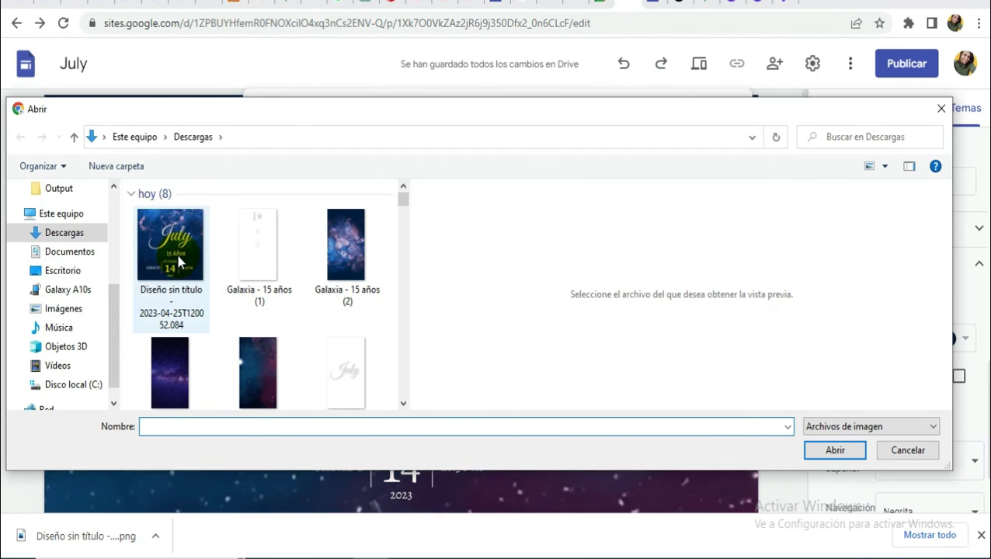
pyautogui.click(178, 262)
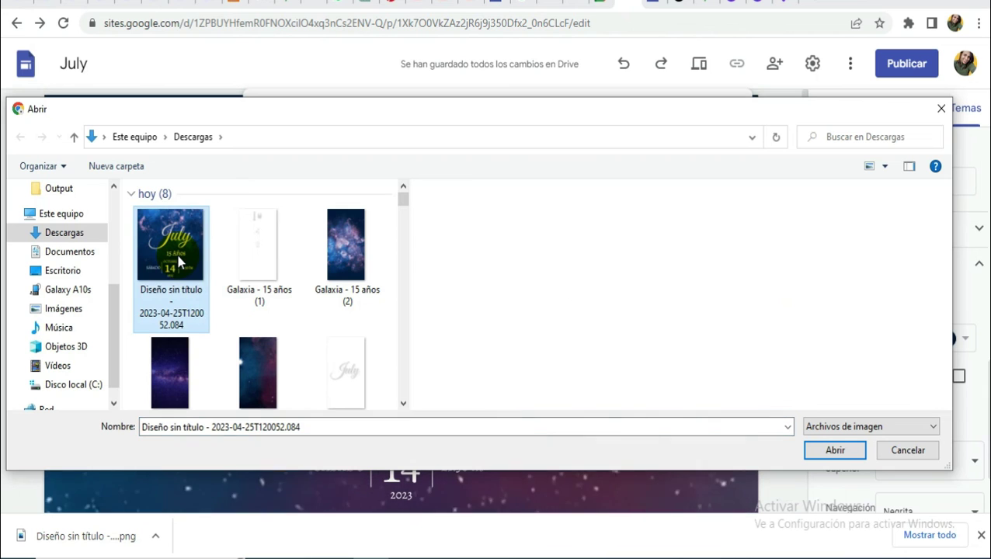
pyautogui.click(830, 451)
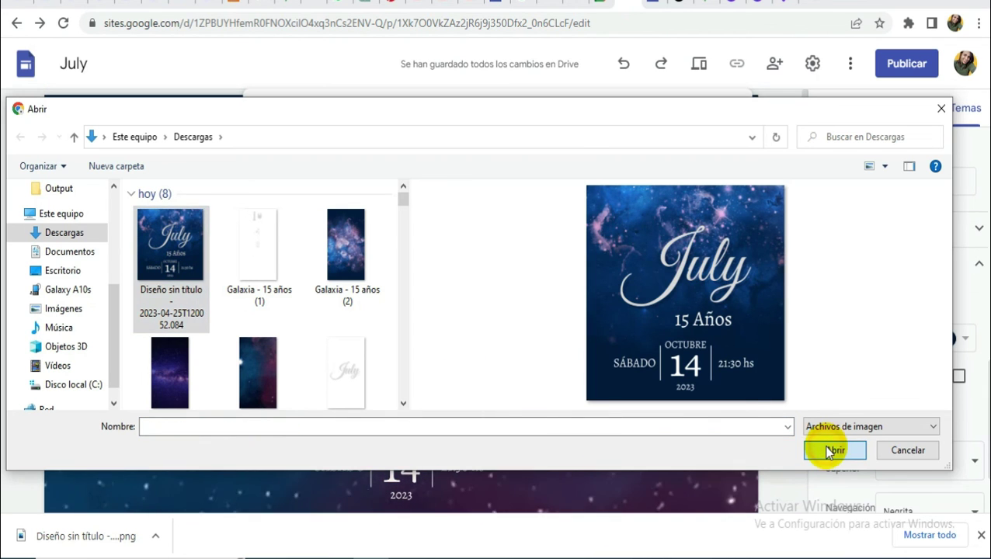
# Step: Upload "Diseño sin título - 2023-04-25T120052.084" as the page icon too and close the brand image settings
pyautogui.scroll(-2, 501, 368)
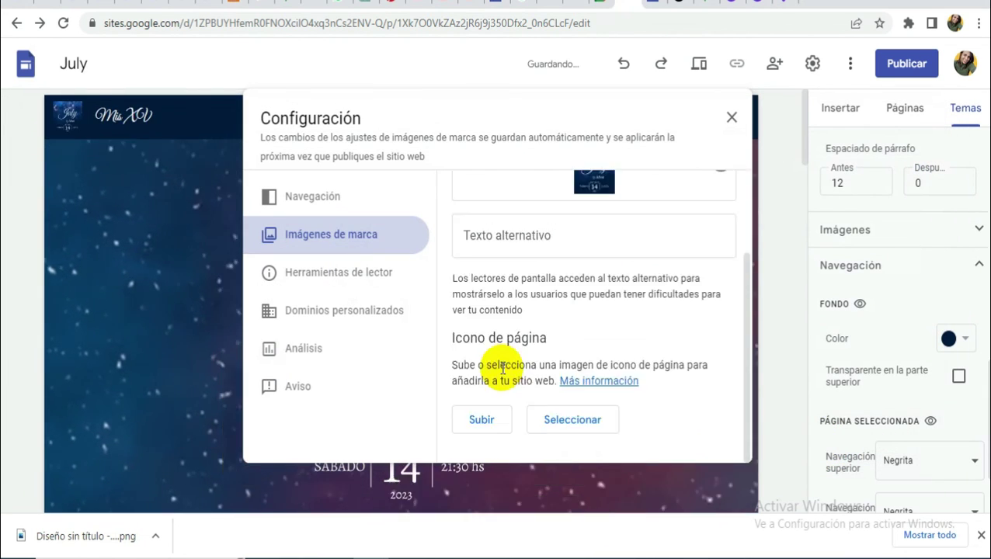
pyautogui.click(479, 423)
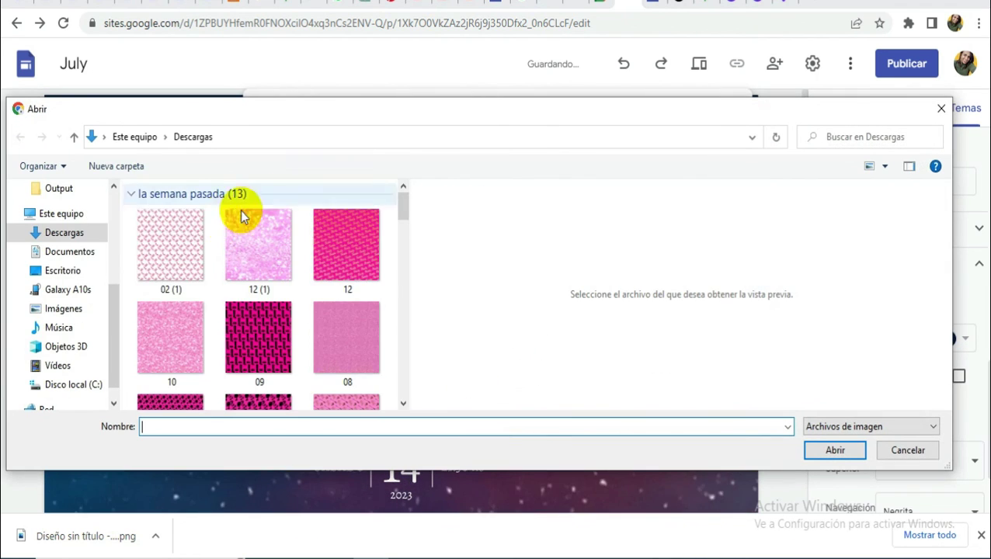
pyautogui.scroll(10, 253, 209)
pyautogui.click(171, 244)
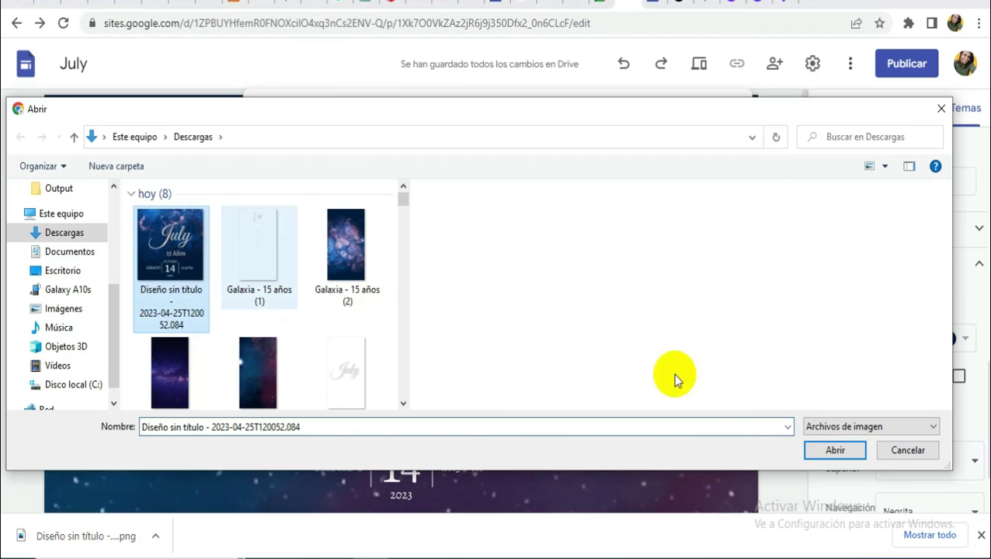
pyautogui.click(844, 449)
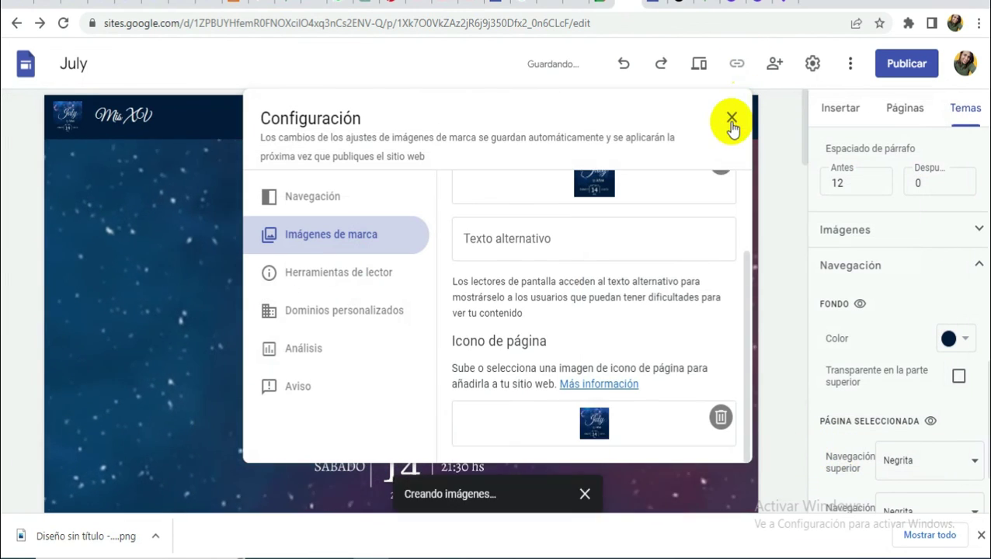
pyautogui.click(732, 120)
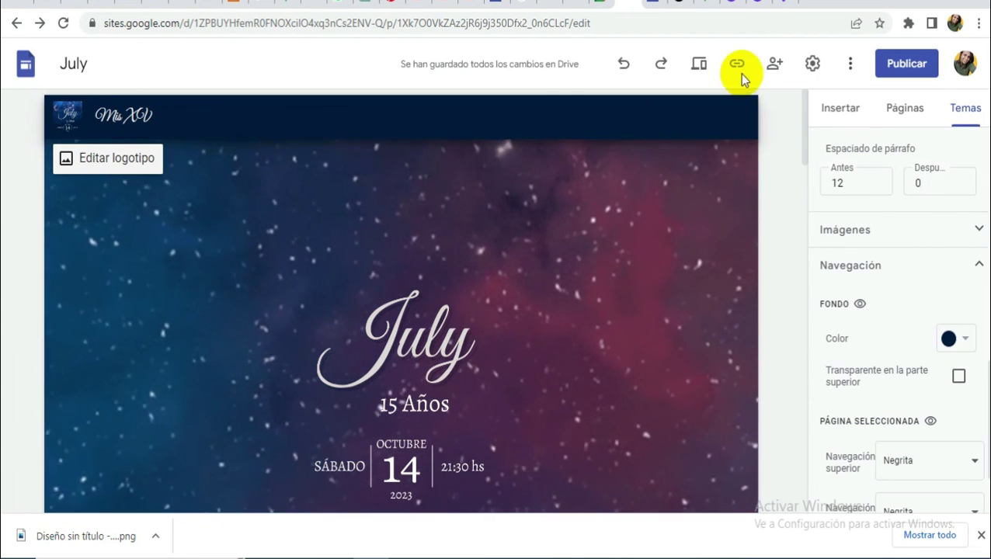
# Step: Review the sharing settings and publish the site at the web address july-xv, asking public search engines not to display it
pyautogui.click(773, 64)
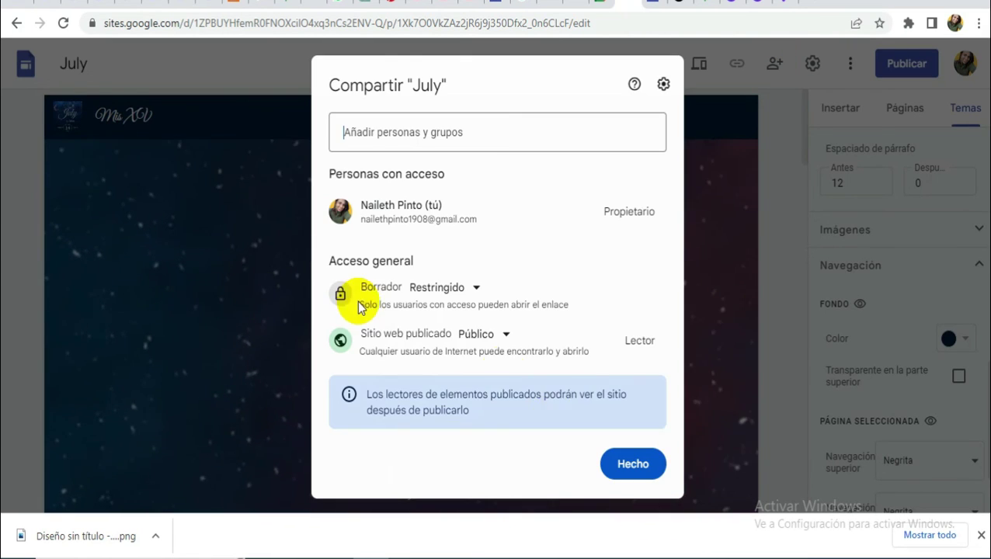
pyautogui.click(628, 468)
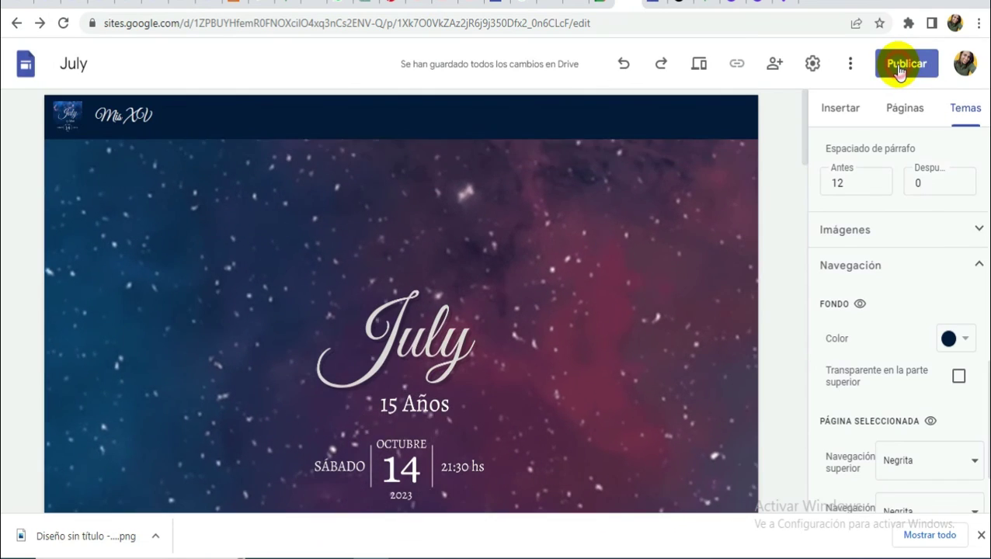
pyautogui.click(899, 68)
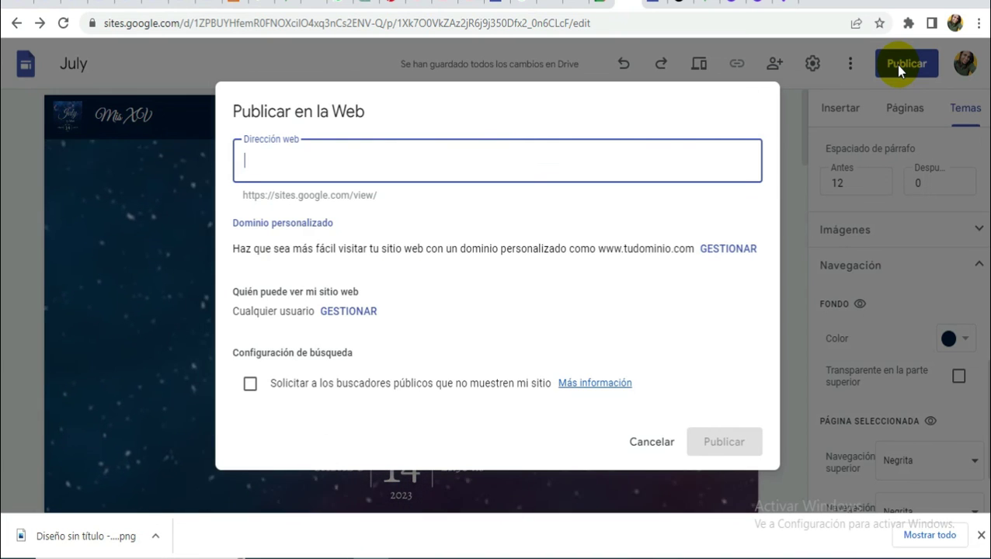
pyautogui.write('jul')
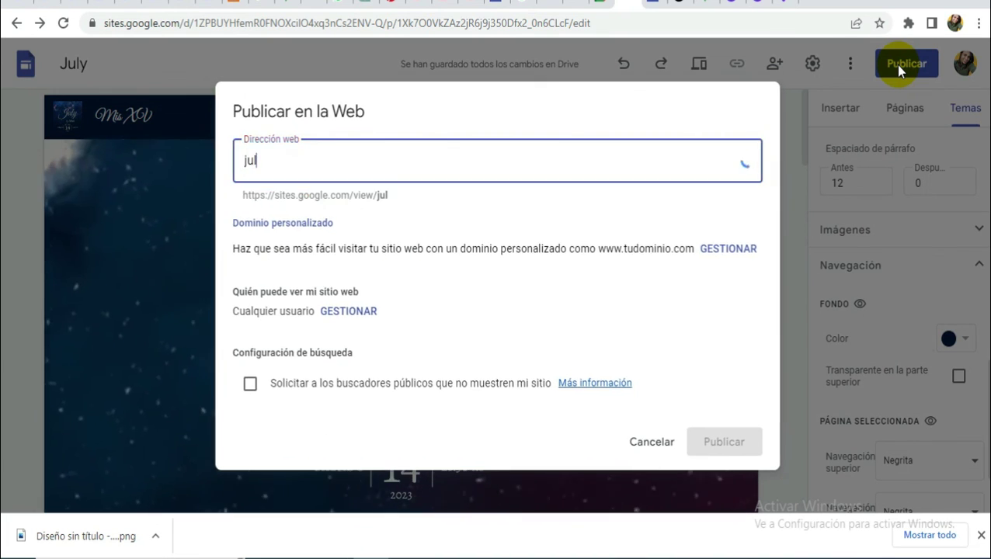
pyautogui.write('y-xv')
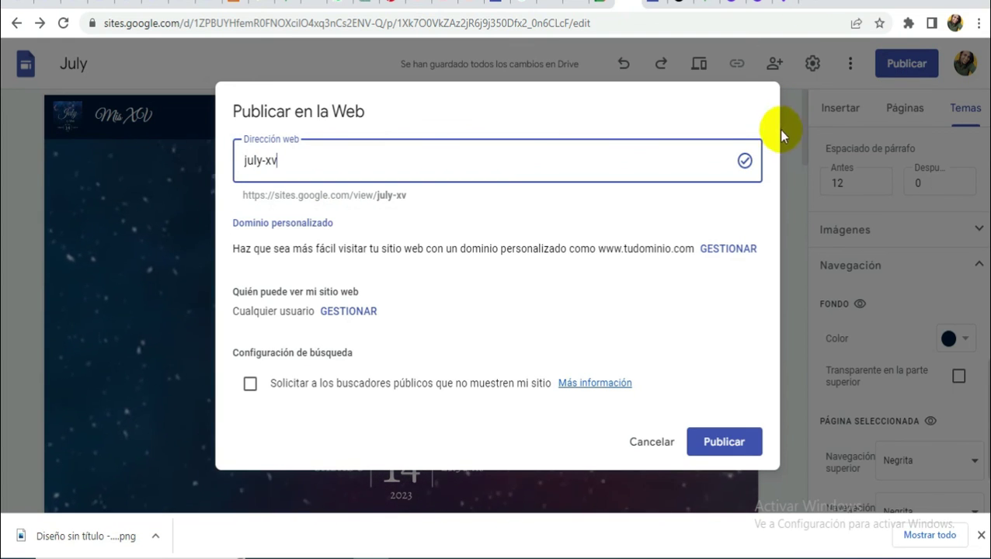
pyautogui.click(250, 386)
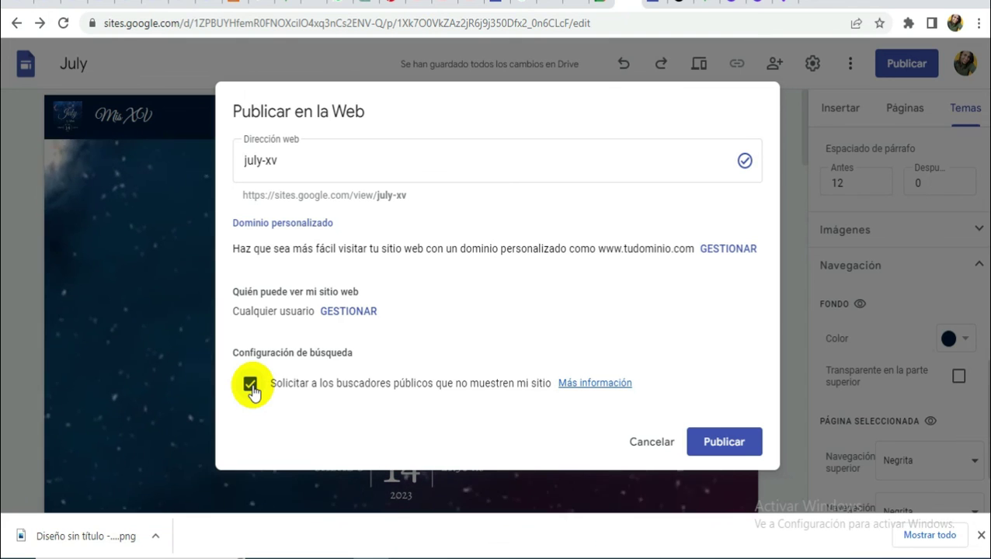
pyautogui.click(725, 441)
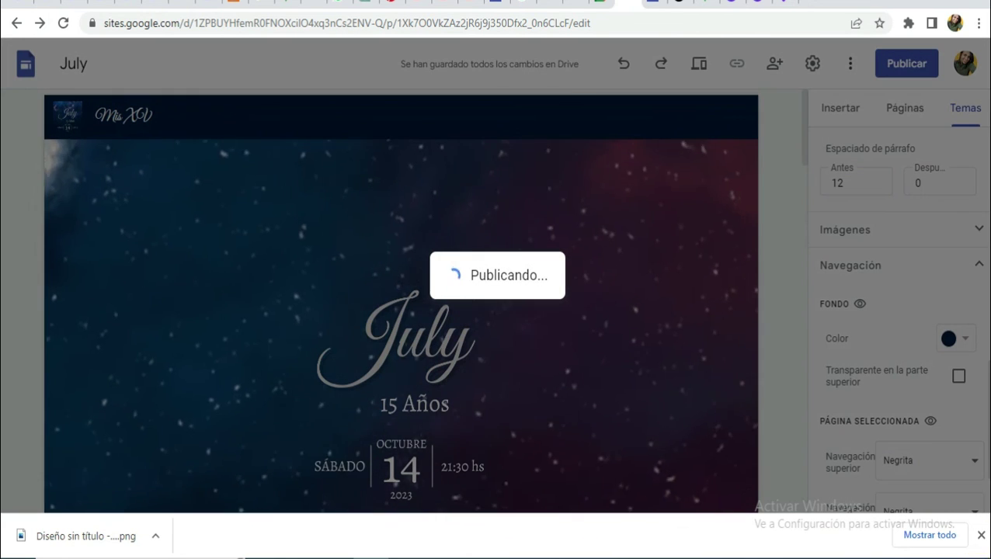
# Step: Dismiss the browser's download bar and copy the published site's link
pyautogui.click(980, 535)
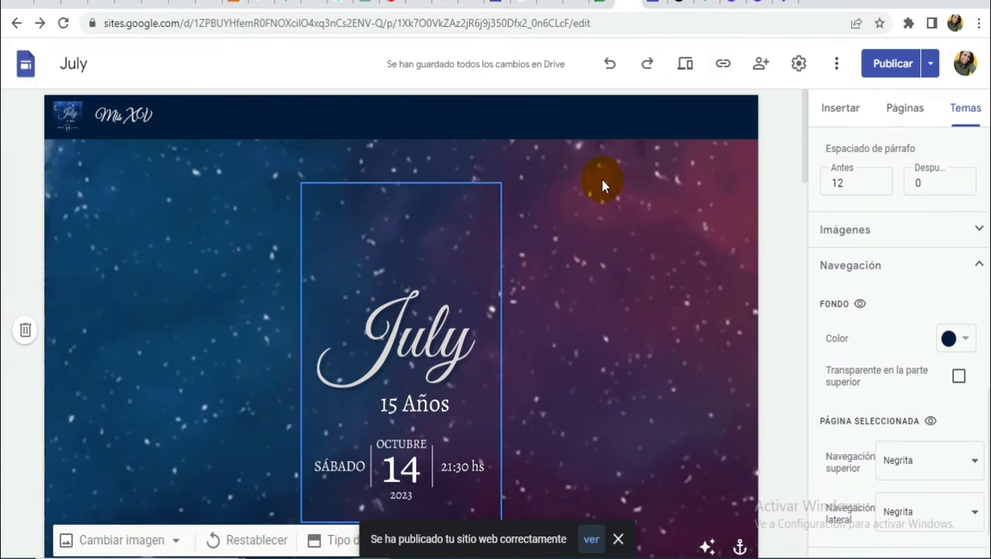
pyautogui.click(721, 67)
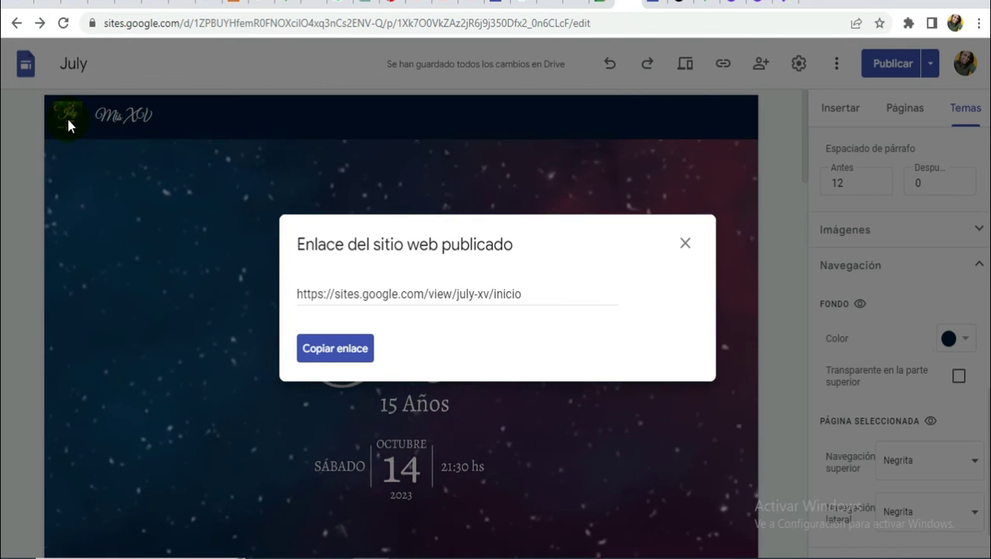
pyautogui.click(331, 358)
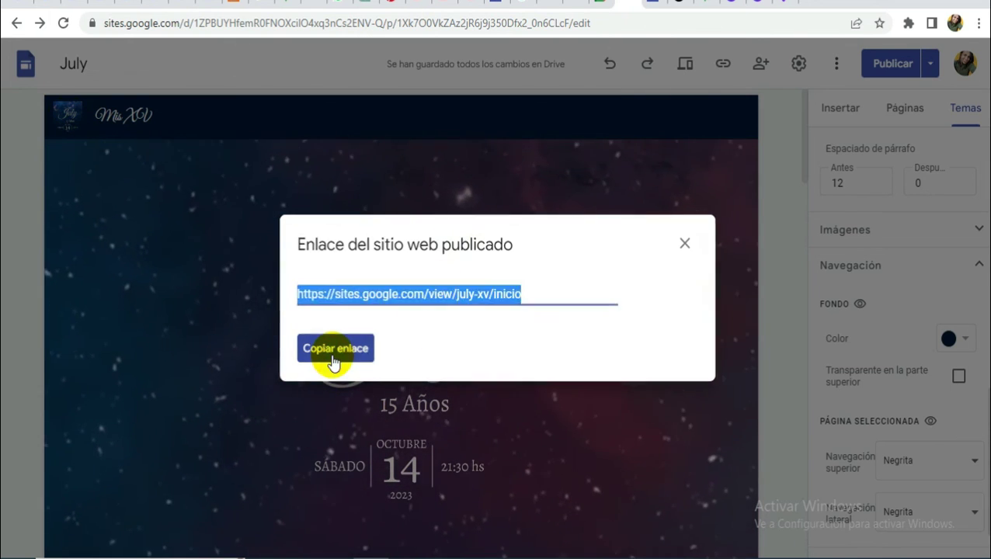